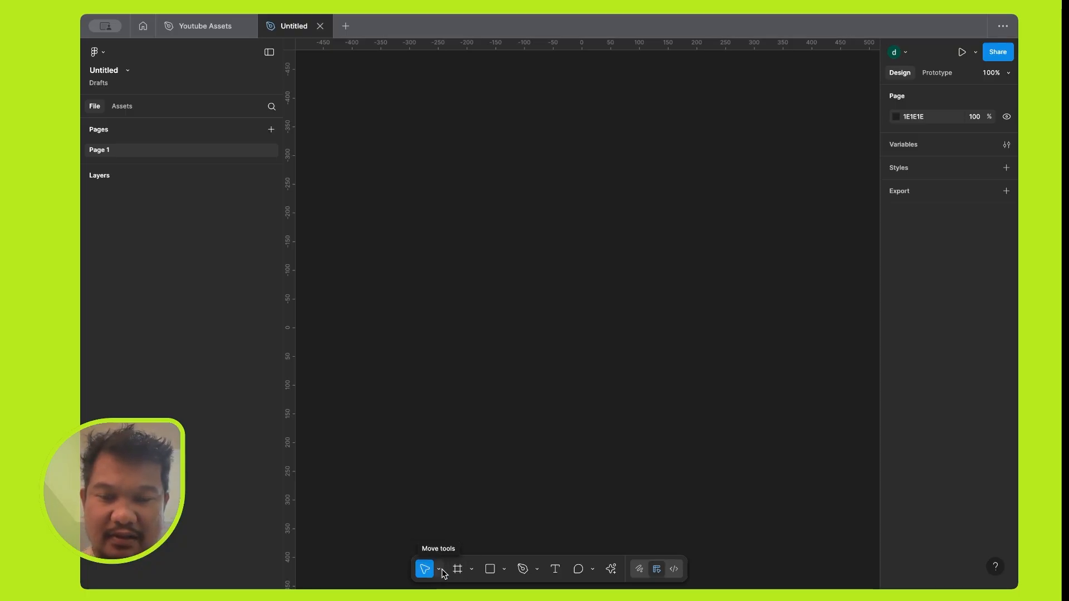
Look through the move tool variants and the available file, view, text and vector commands.
left_click(441, 570)
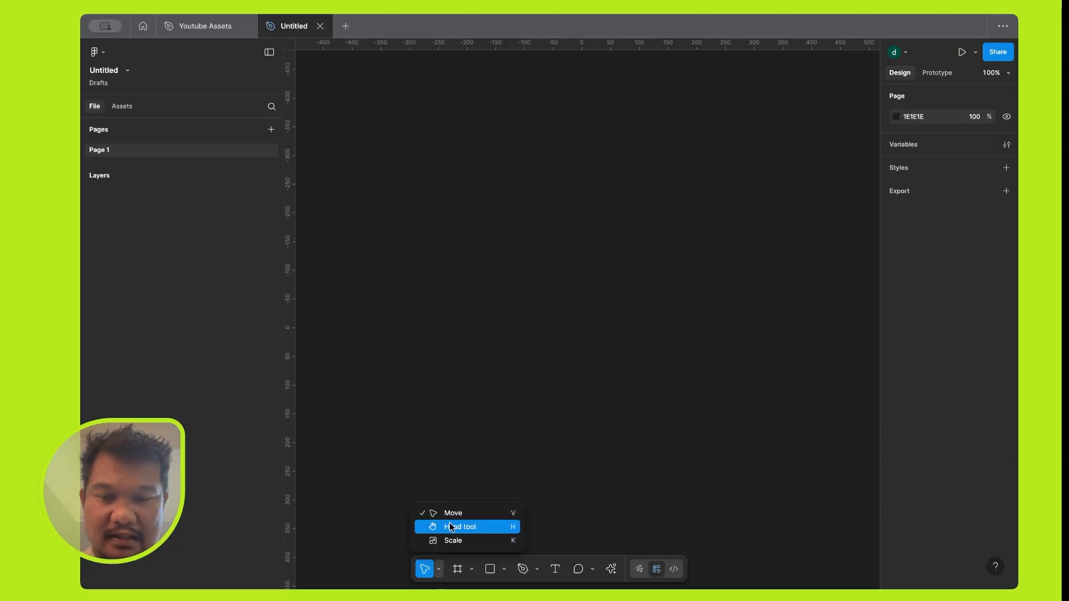
left_click(440, 572)
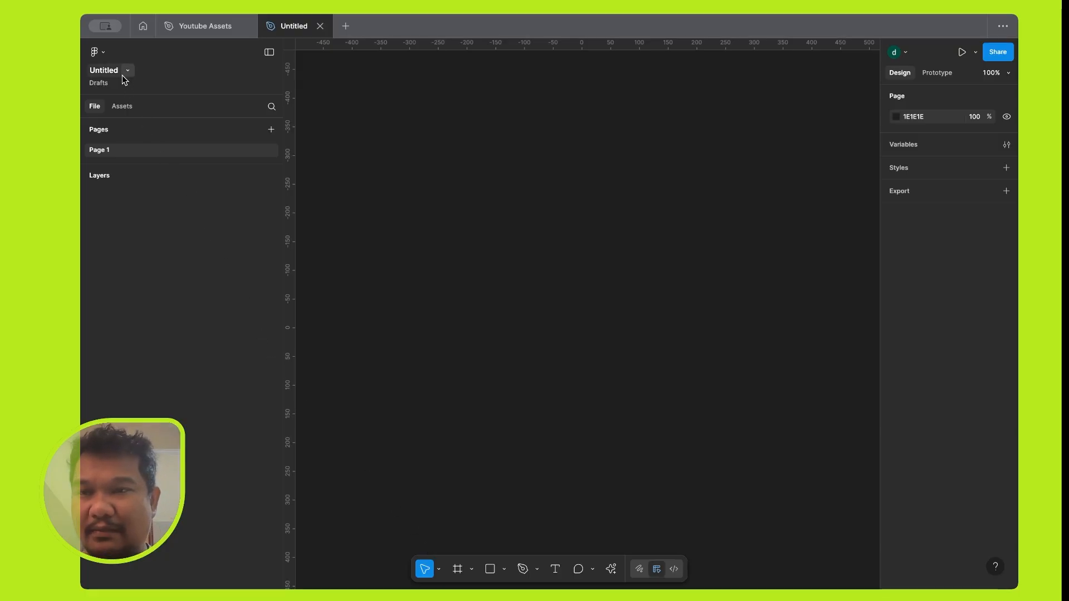
left_click(104, 53)
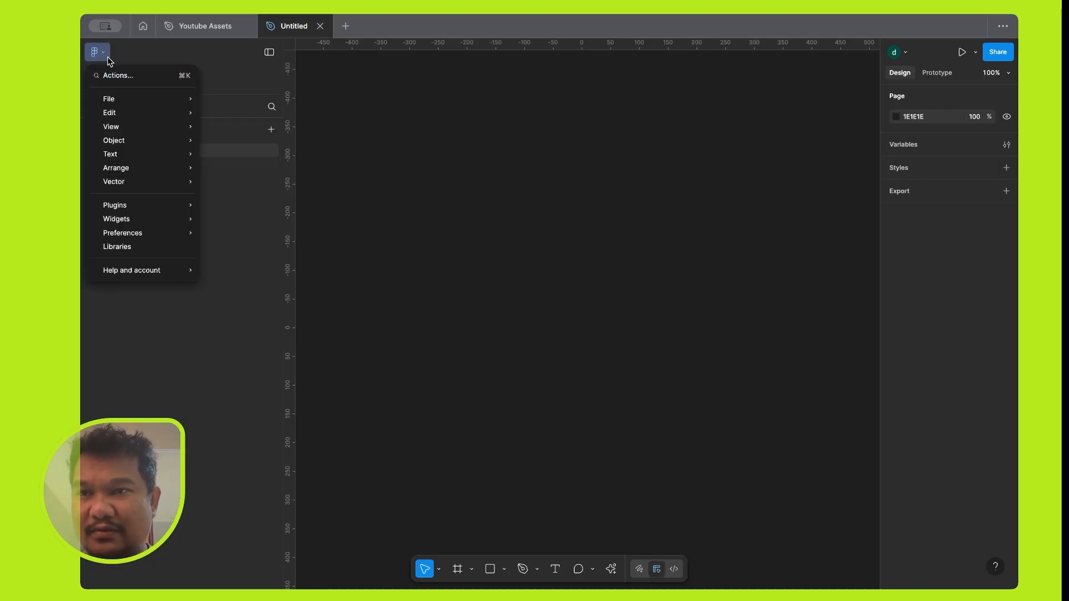
left_click(107, 54)
left_click(105, 52)
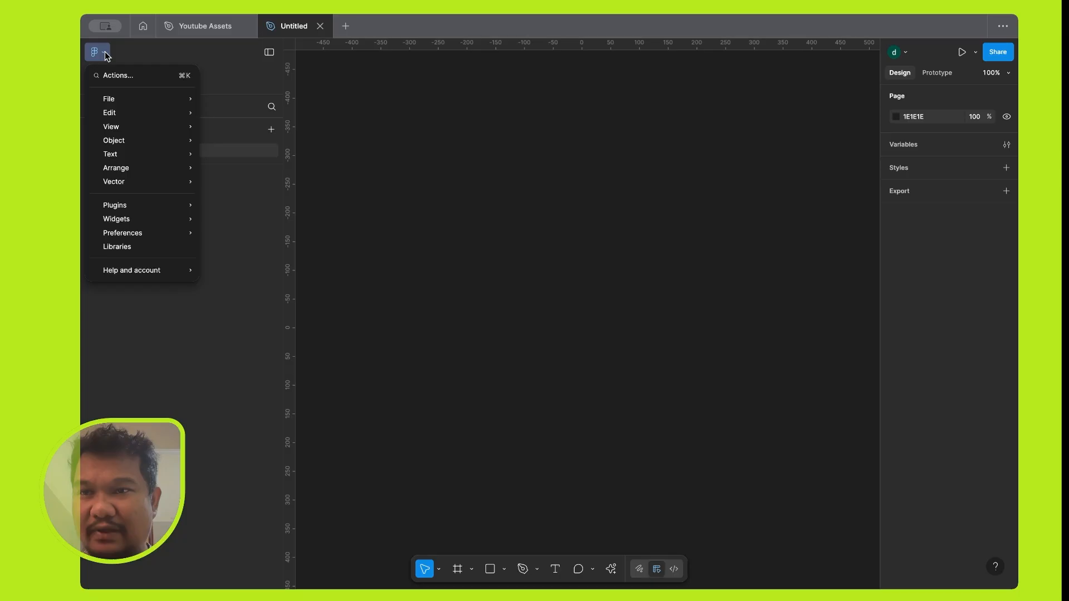
mouse_move(130, 100)
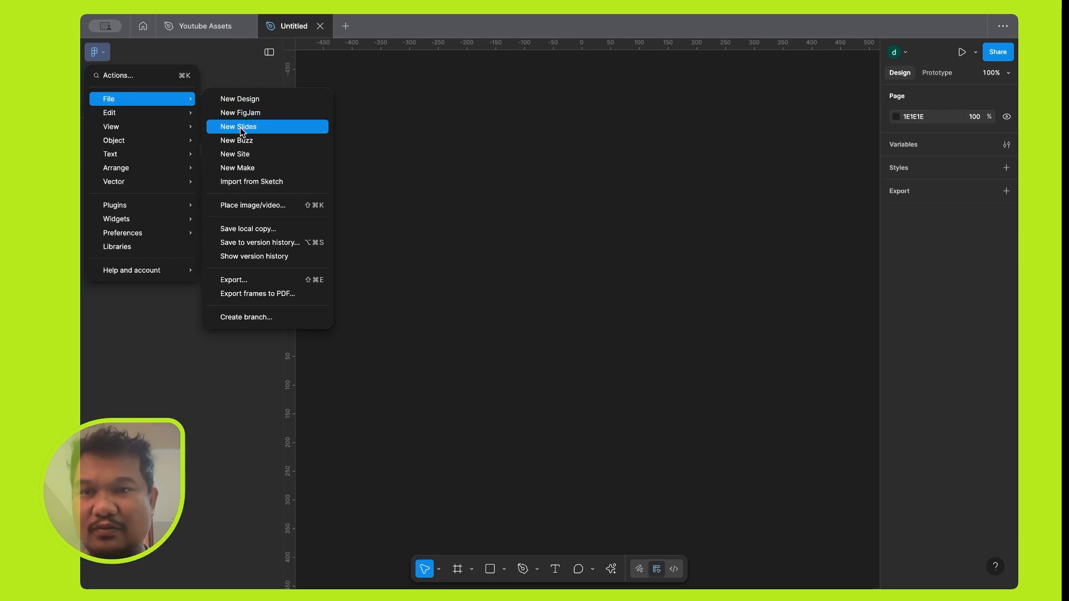
mouse_move(163, 109)
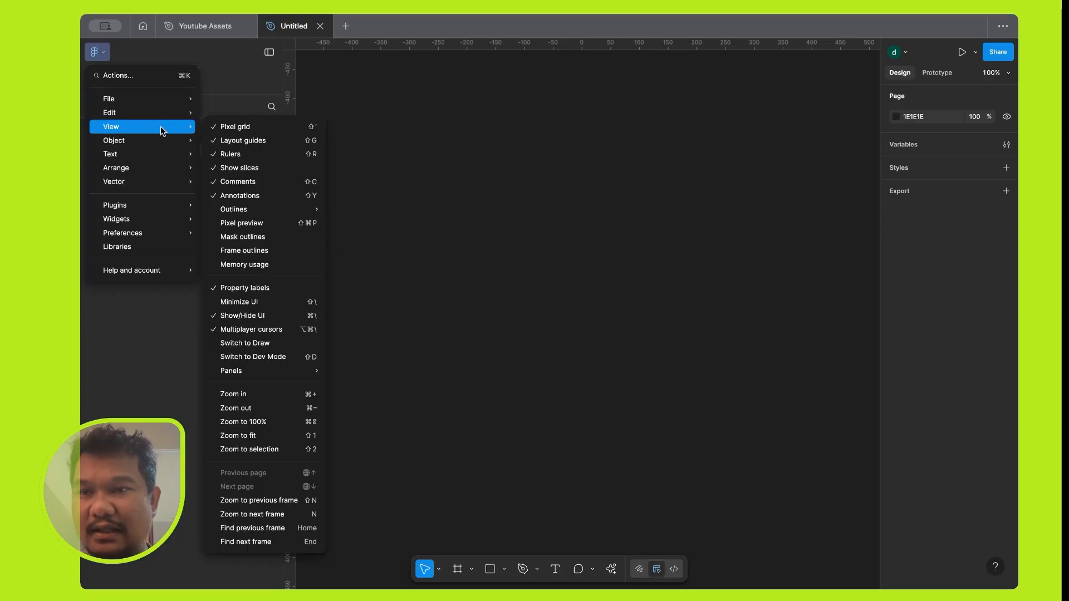
mouse_move(160, 137)
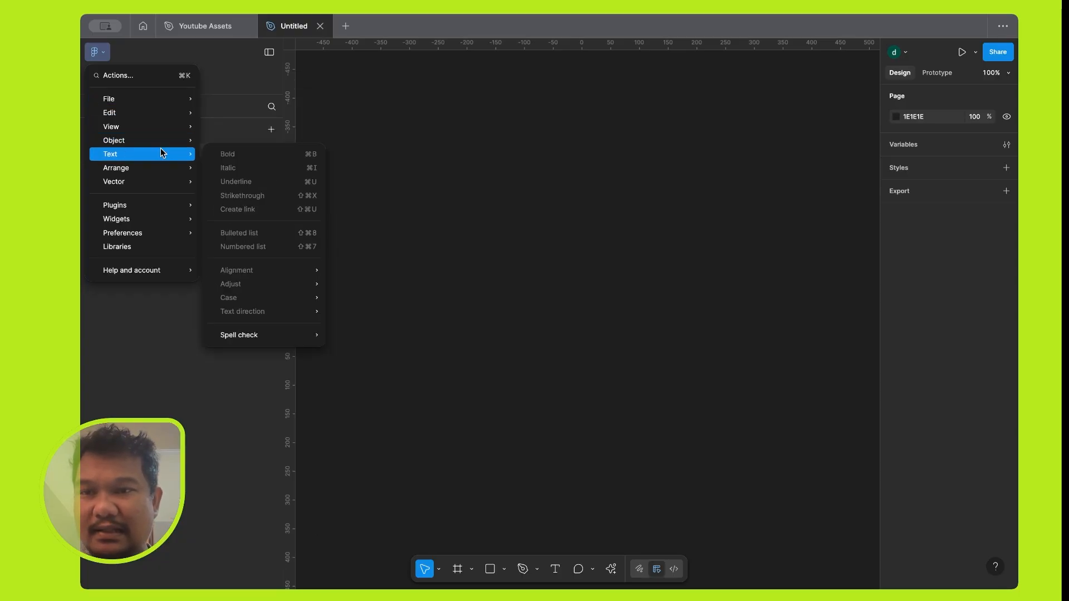
mouse_move(159, 169)
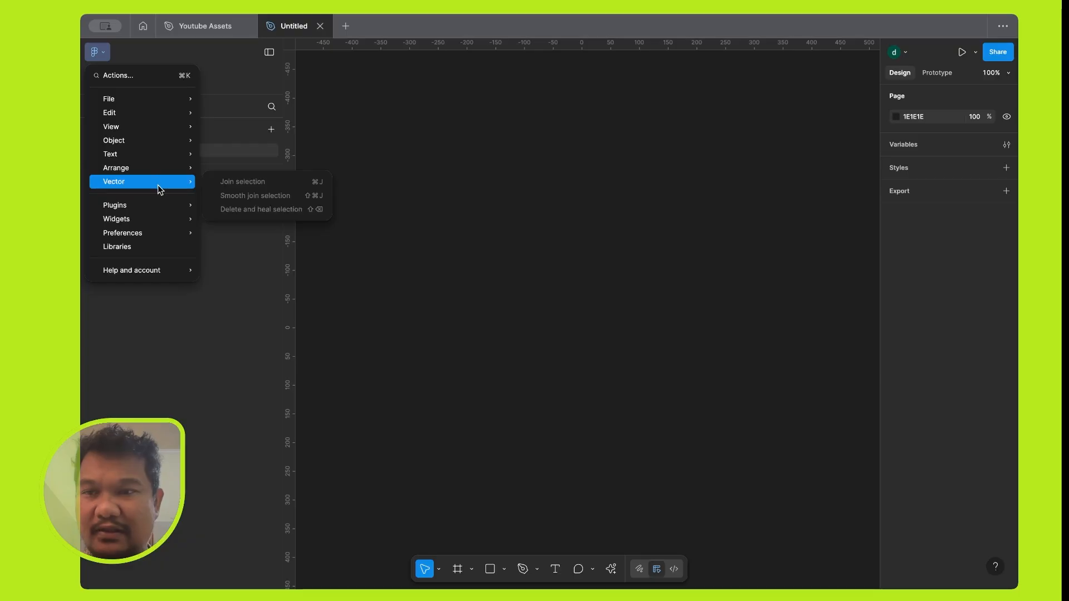
mouse_move(163, 211)
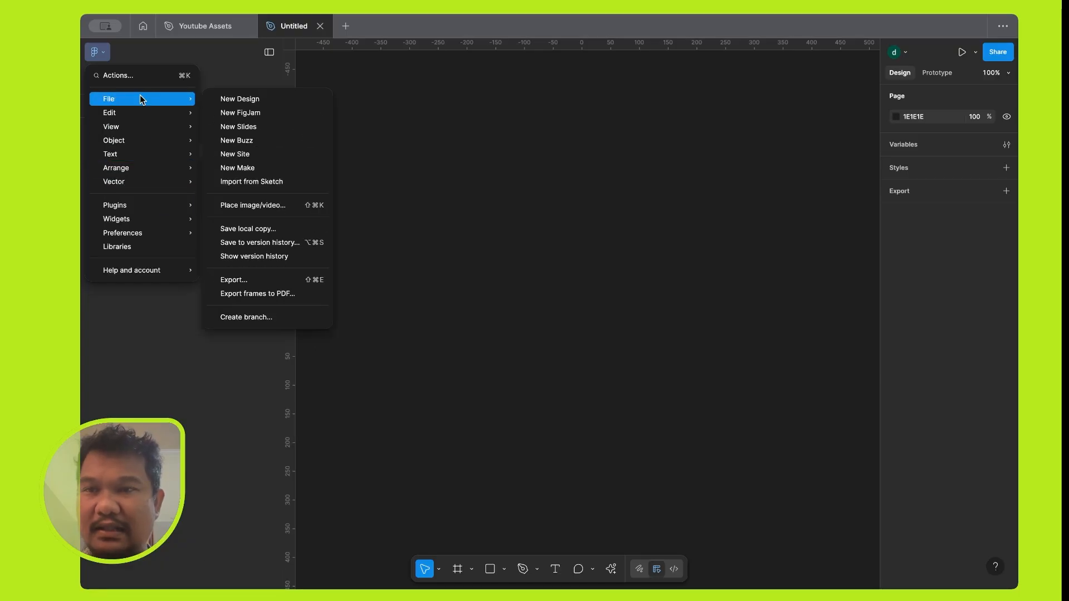
left_click(107, 54)
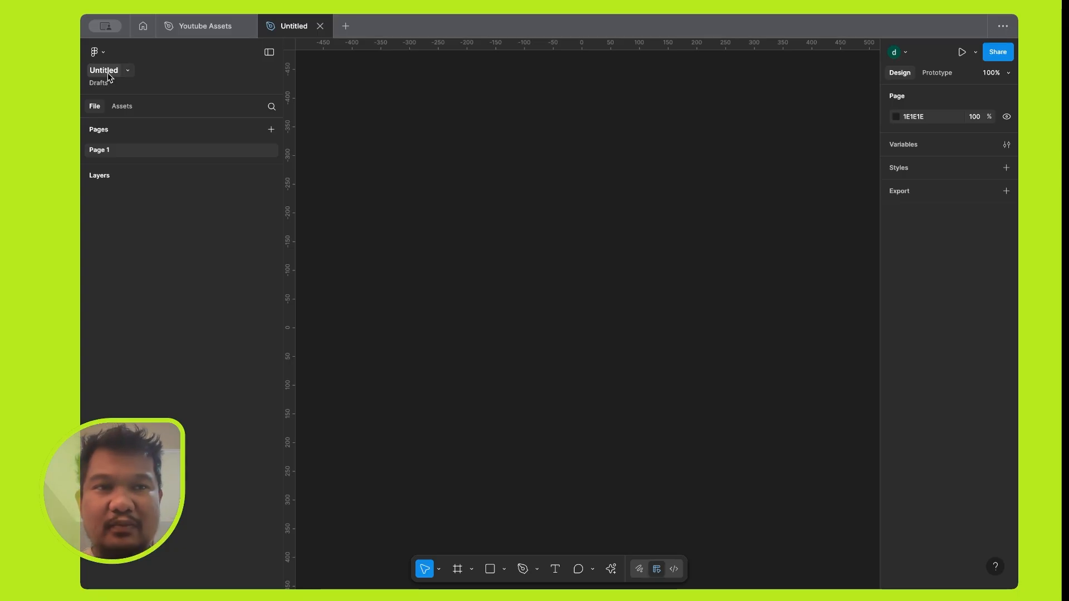
left_click(109, 76)
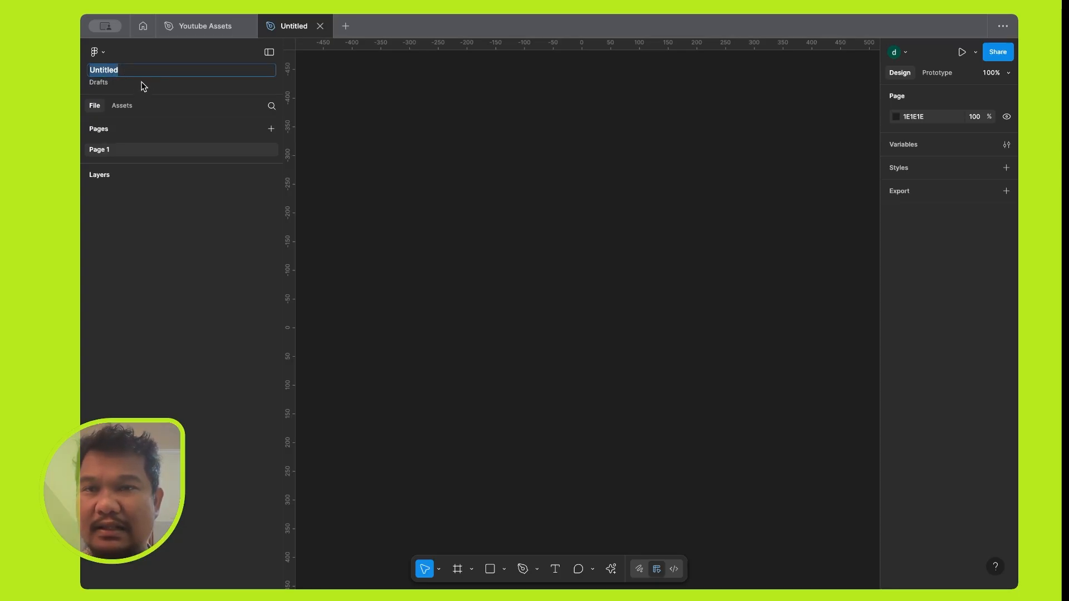
left_click(152, 60)
left_click(105, 70)
left_click(143, 57)
left_click(111, 69)
left_click(140, 51)
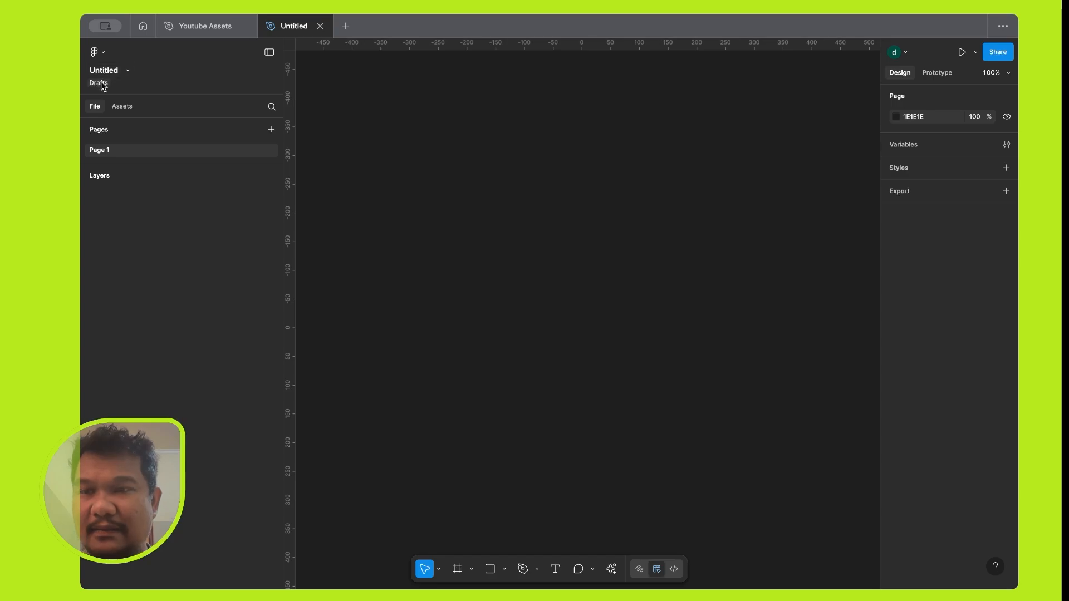
Browse the available asset libraries and return to the file's pages and layers.
left_click(123, 106)
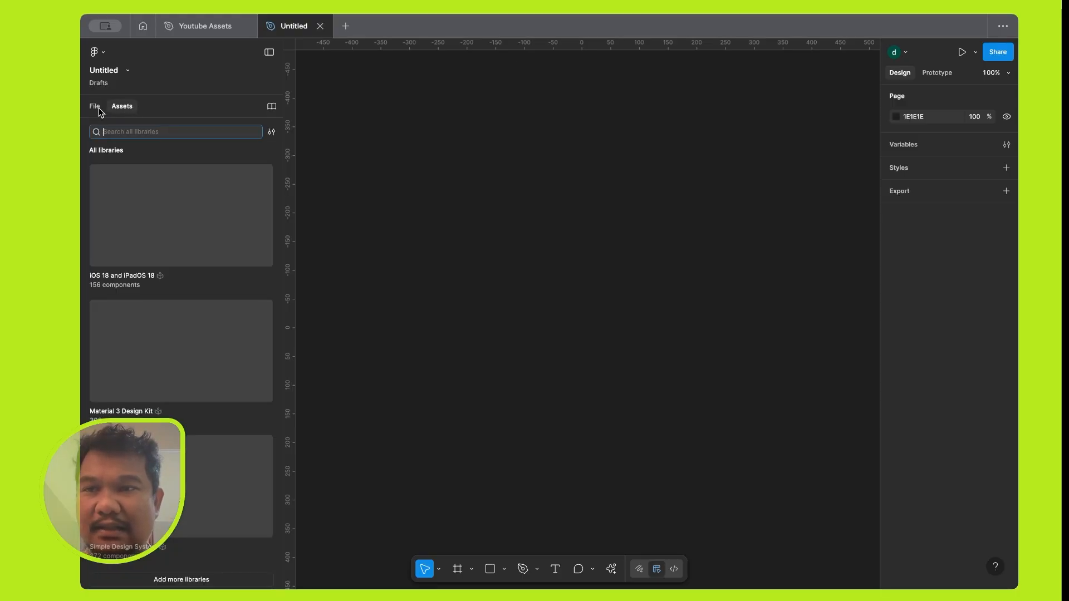
left_click(99, 109)
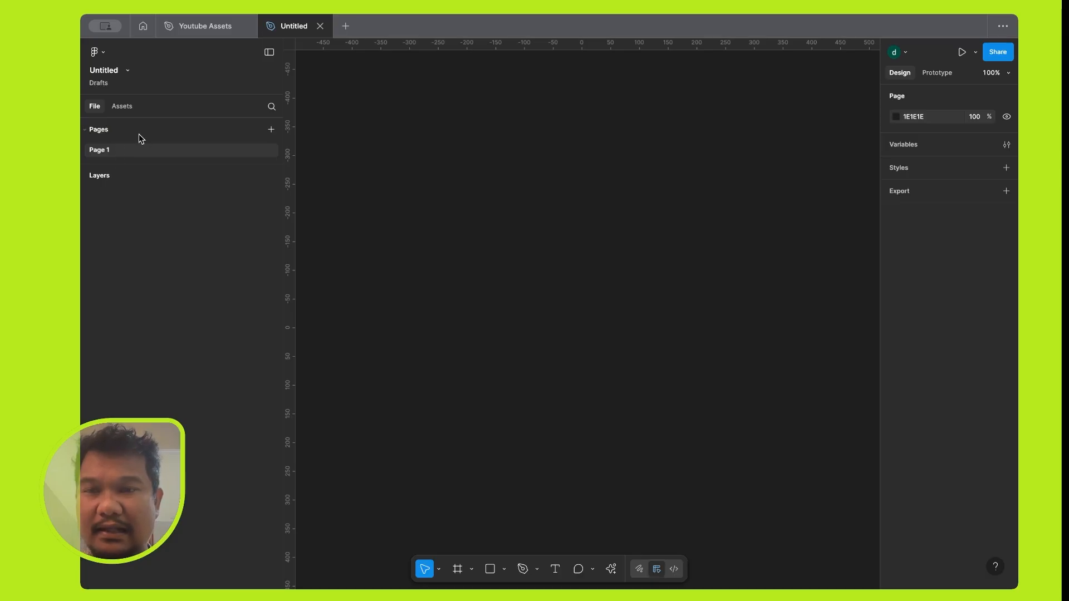
left_click(127, 111)
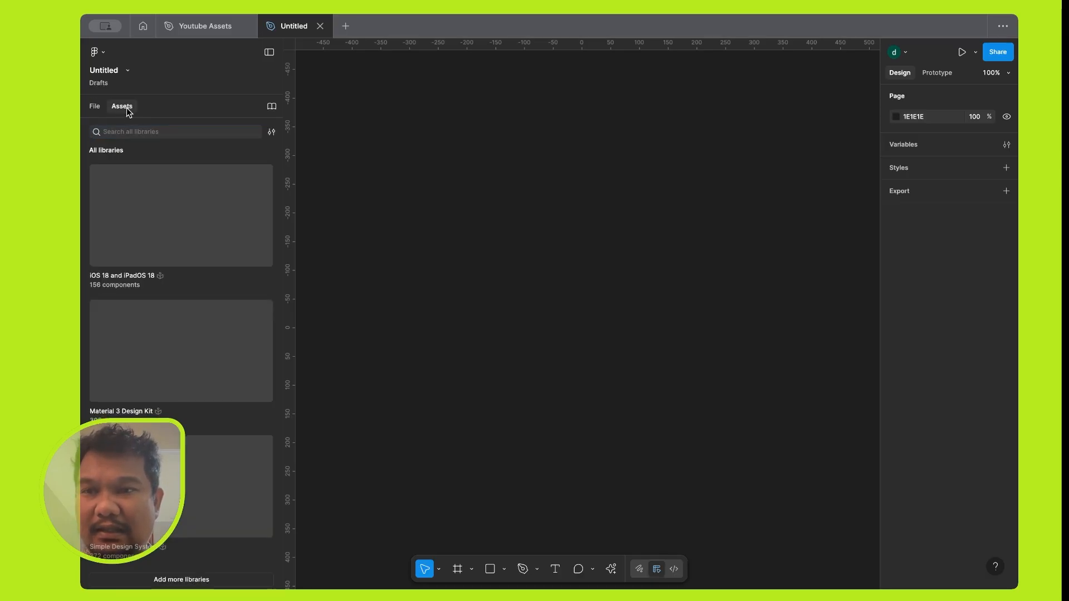
scroll(186, 208, "down", 1)
scroll(186, 209, "up", 1)
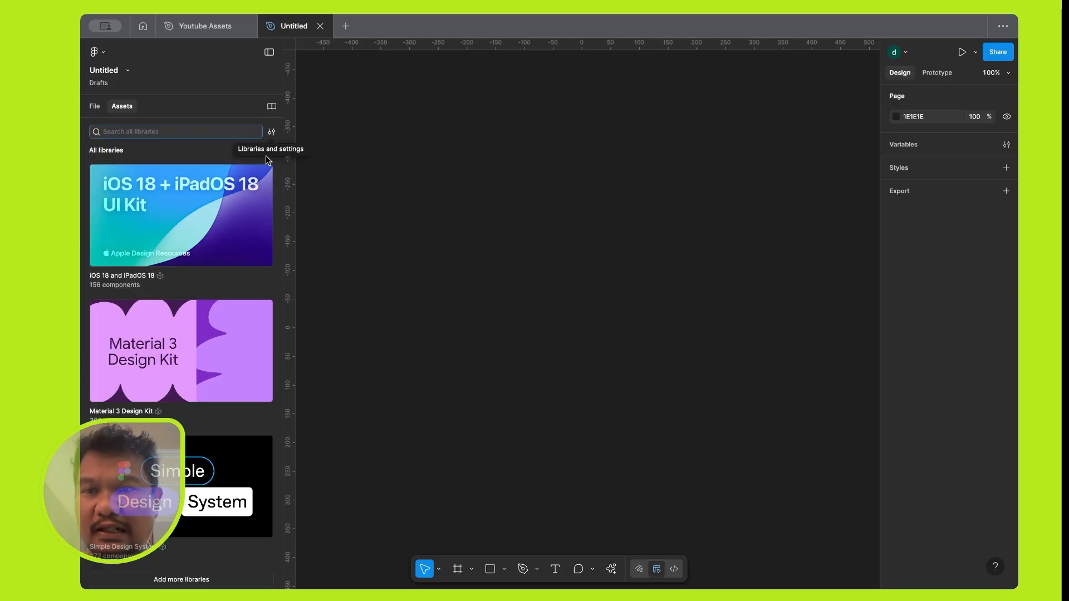
scroll(209, 301, "down", 1)
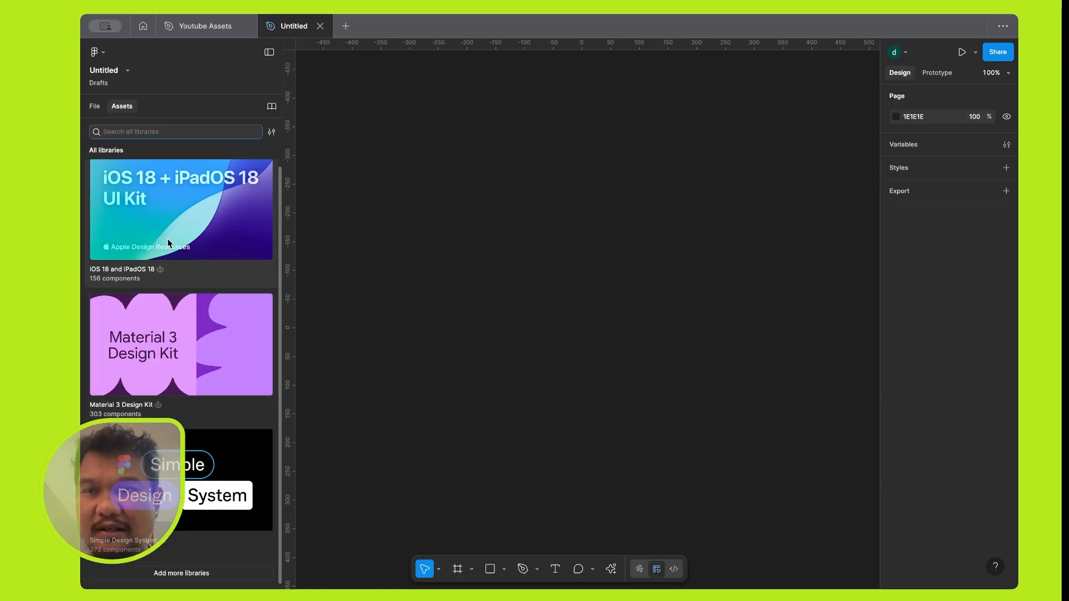
left_click(95, 106)
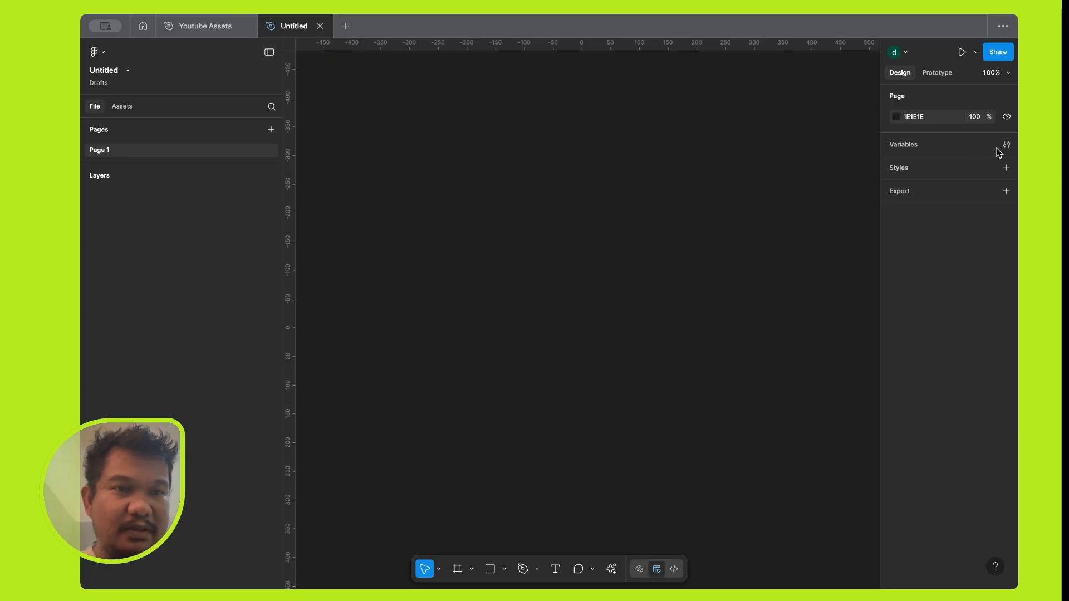
Check the prototype settings and the variables of the file.
left_click(938, 73)
left_click(899, 72)
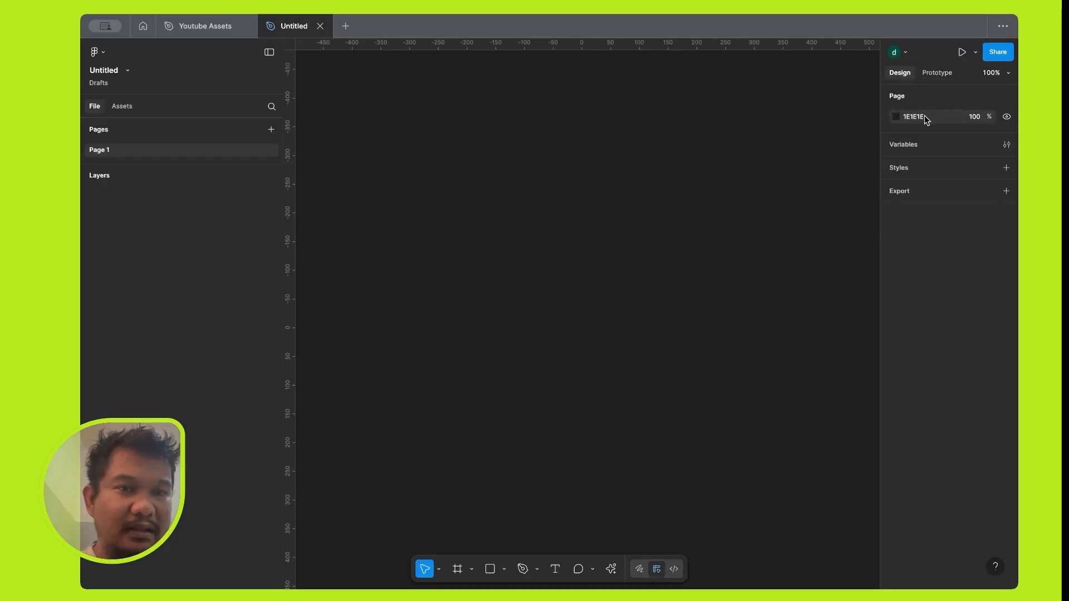
left_click(1006, 145)
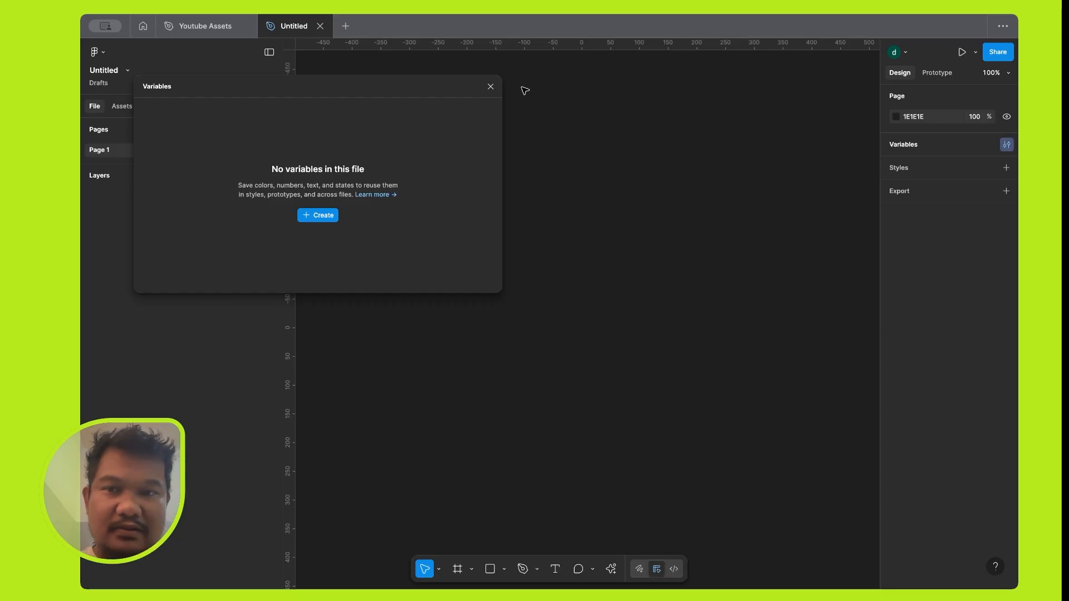
left_click(490, 87)
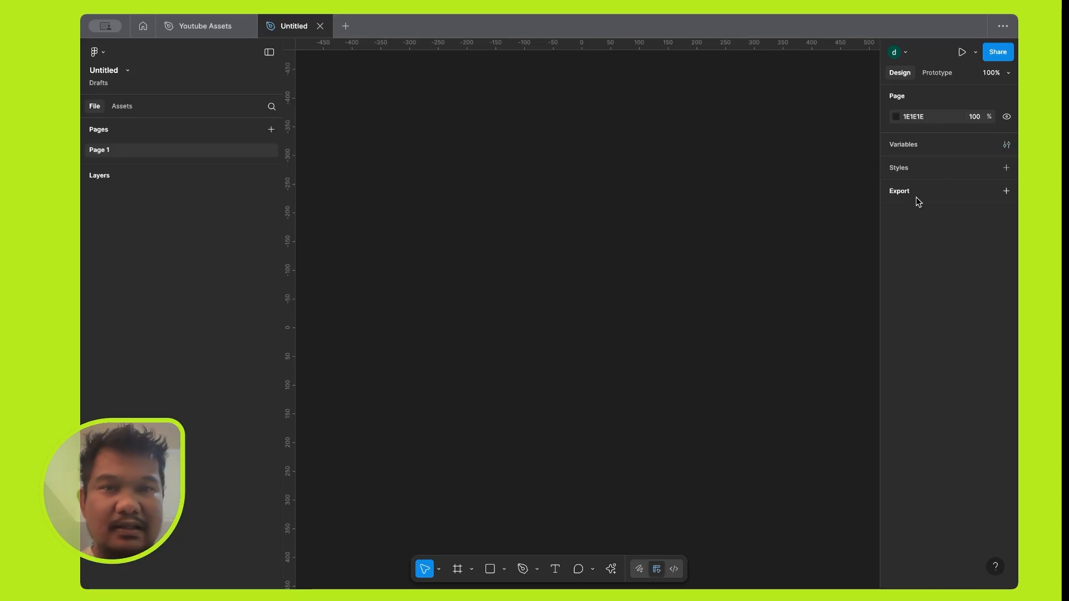
Draw a frame of about 351 × 315 on the canvas and delete it.
left_click(457, 570)
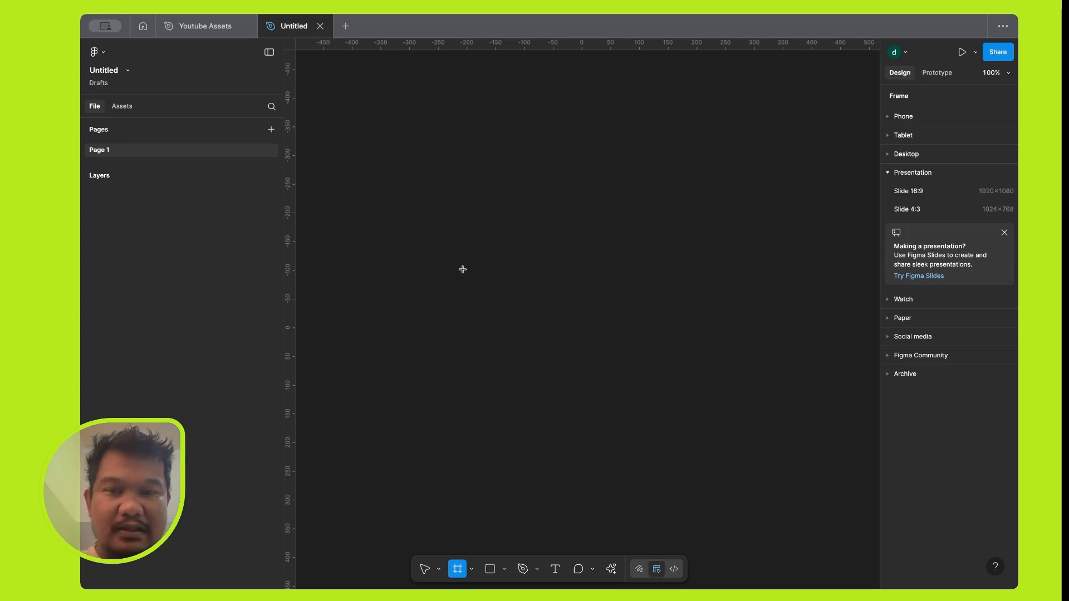
left_click_drag(408, 127, 610, 308)
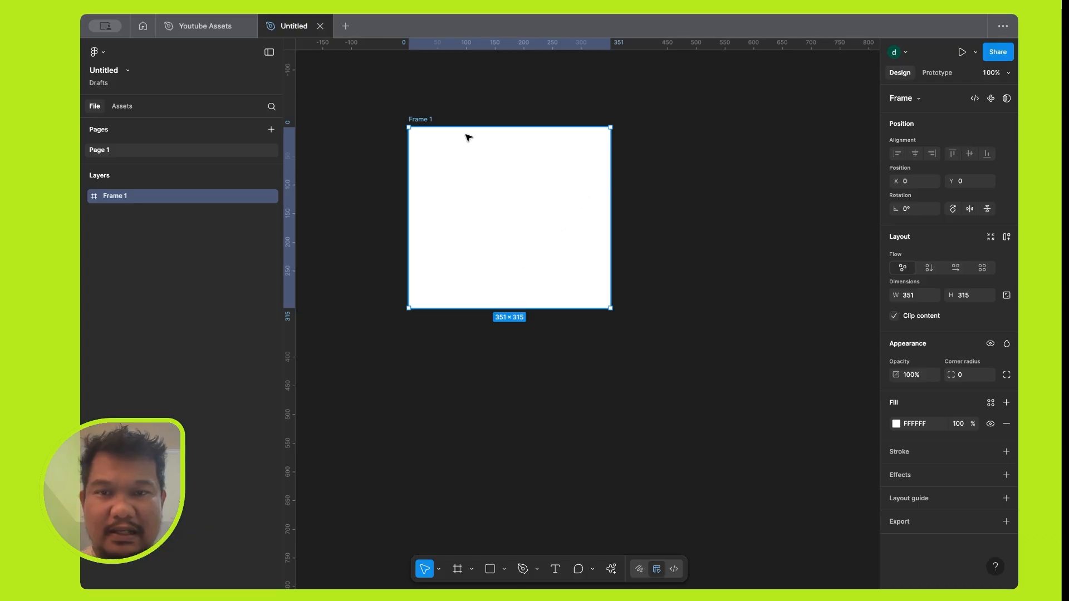
key("Delete")
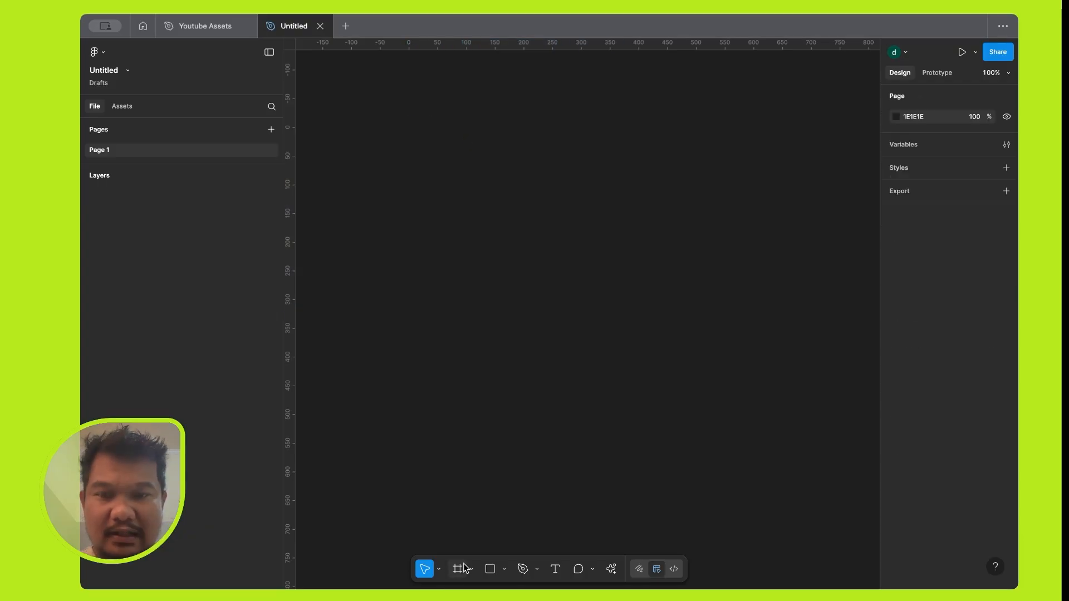
Look through the social media frame presets and create a frame from the iPhone 16 phone preset.
left_click(458, 568)
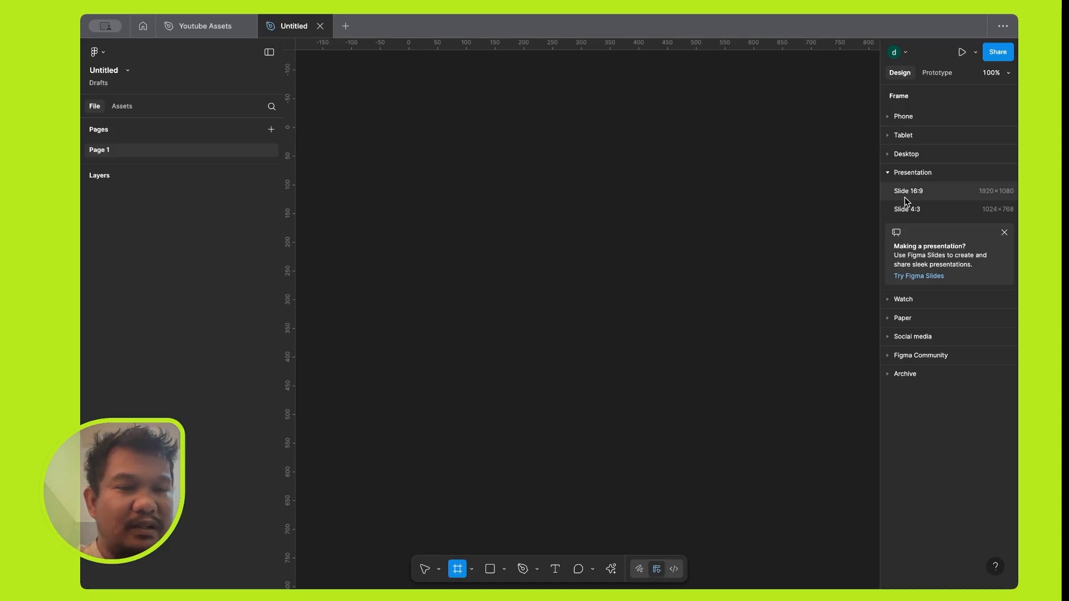
left_click(912, 338)
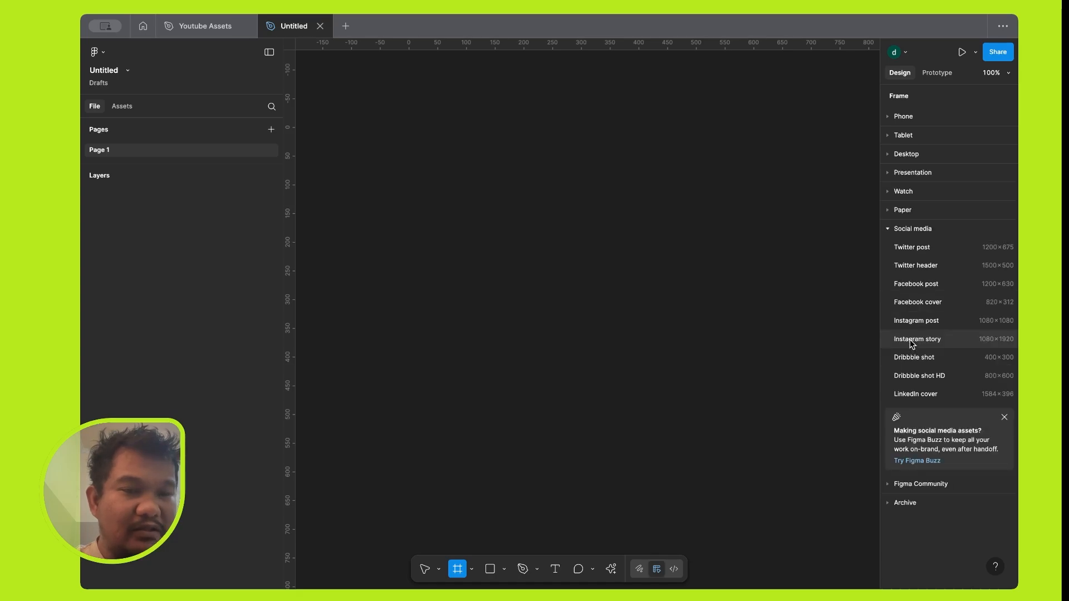
left_click(906, 230)
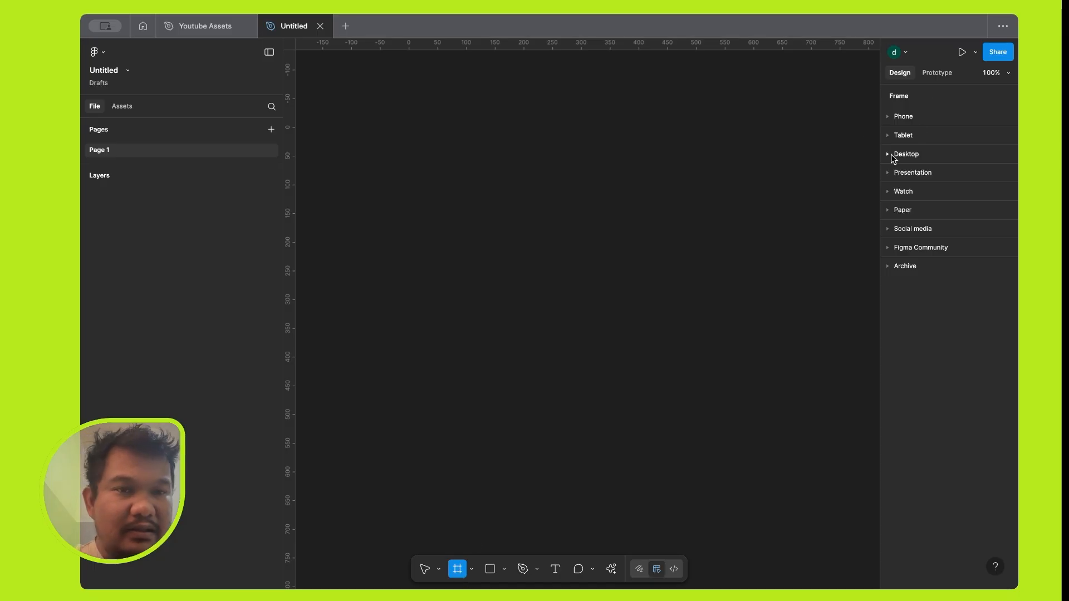
left_click(890, 120)
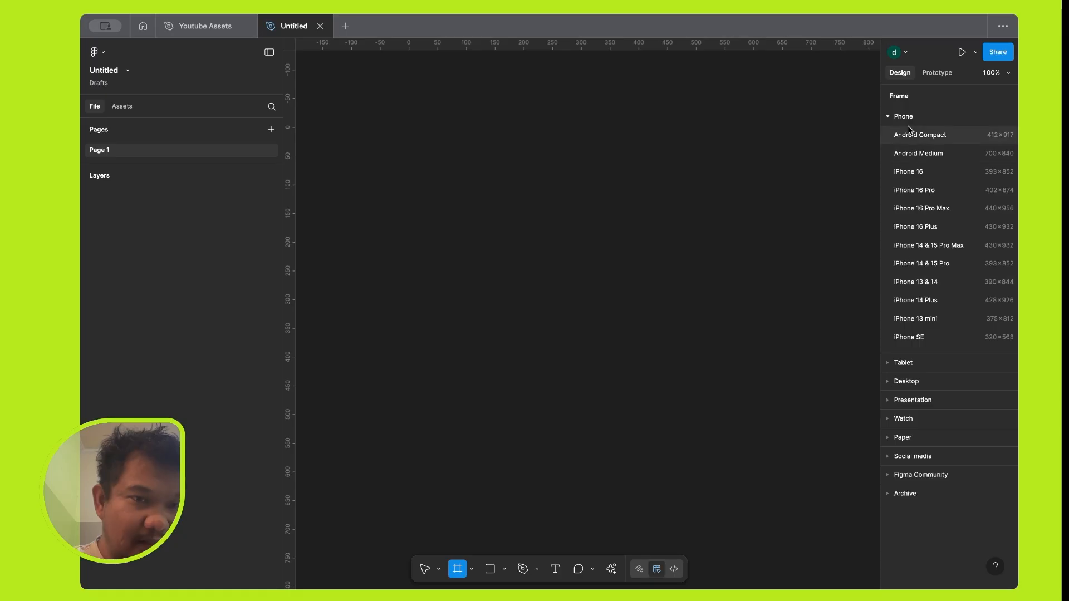
left_click(911, 173)
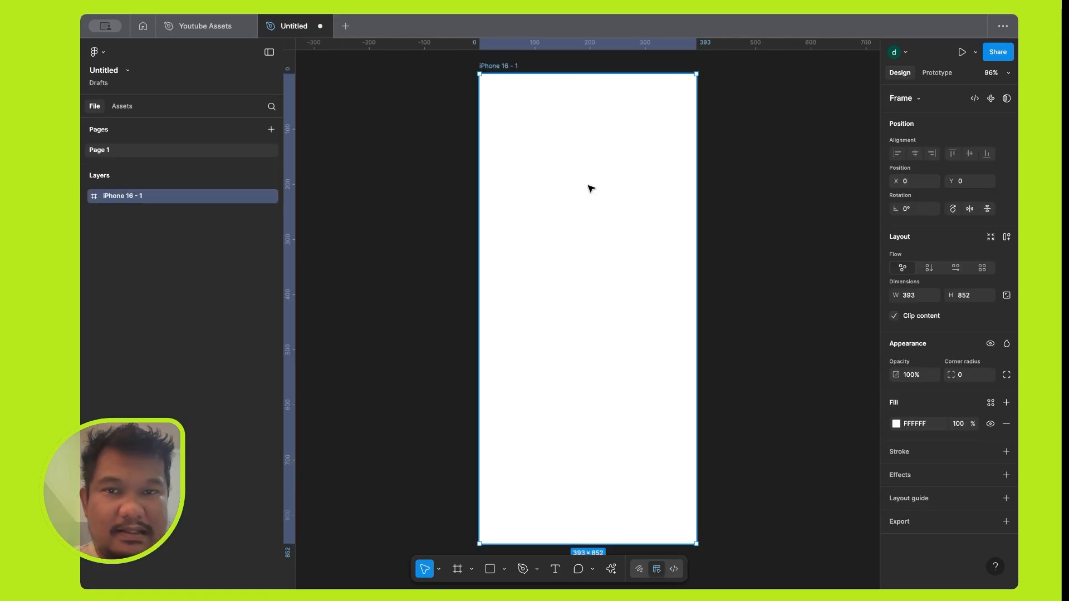
Move the iPhone 16 frame on the canvas to about X -150, Y 3 and deselect it.
left_click_drag(502, 67, 447, 71)
scroll(560, 202, "down", 3)
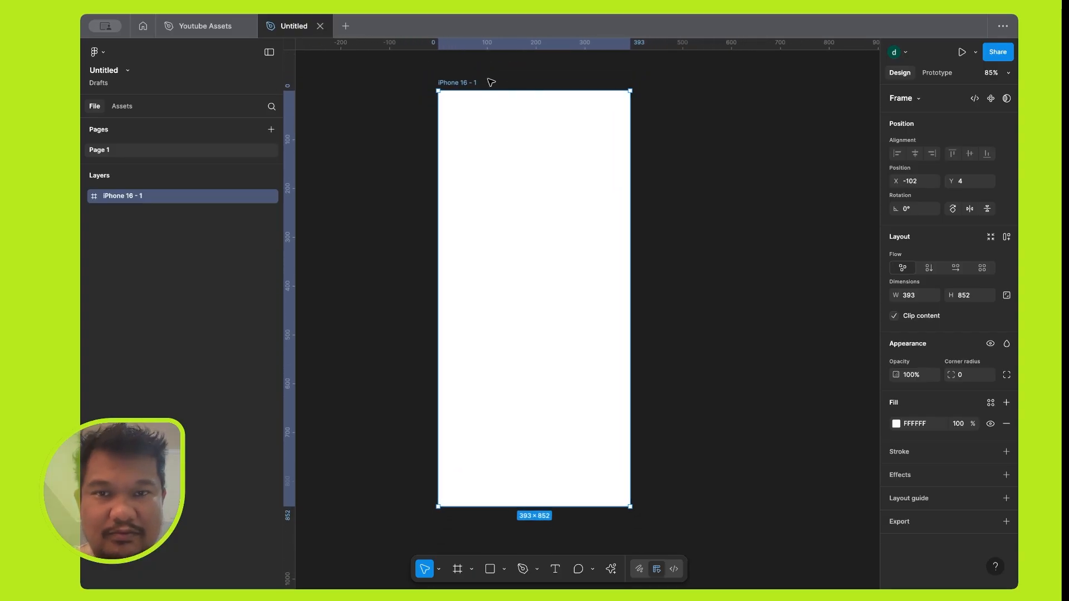
left_click_drag(476, 83, 452, 84)
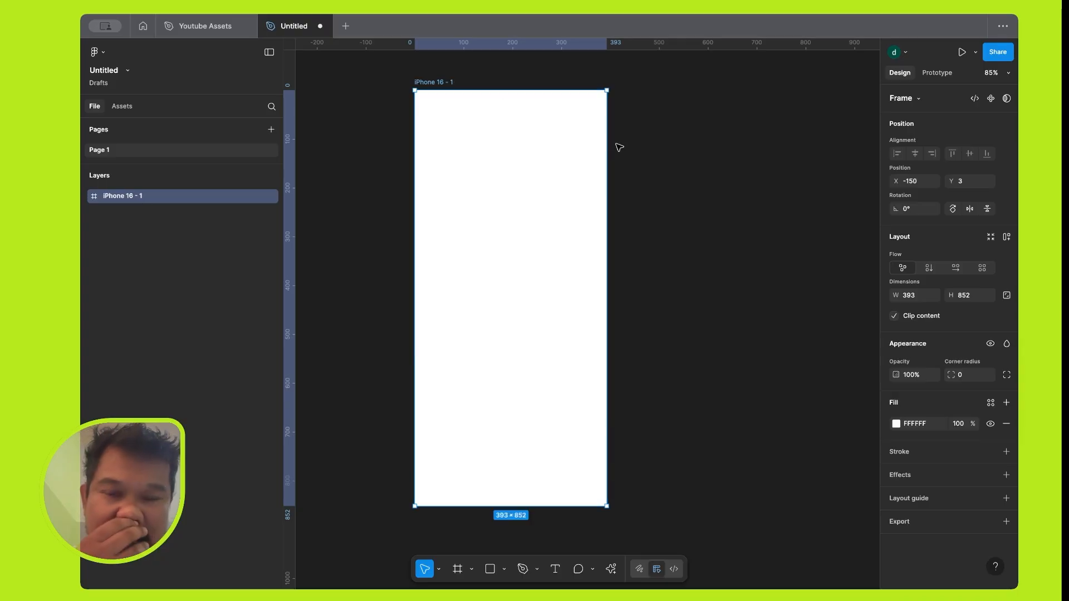
left_click(629, 150)
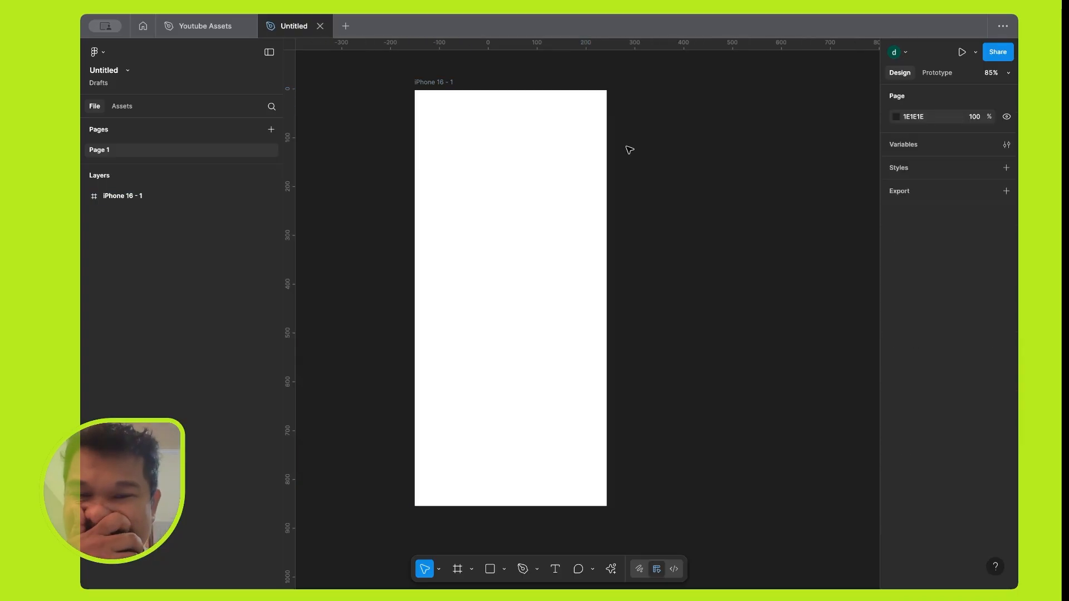
Delete the iPhone 16 frame from the canvas.
left_click(442, 84)
left_click(695, 166)
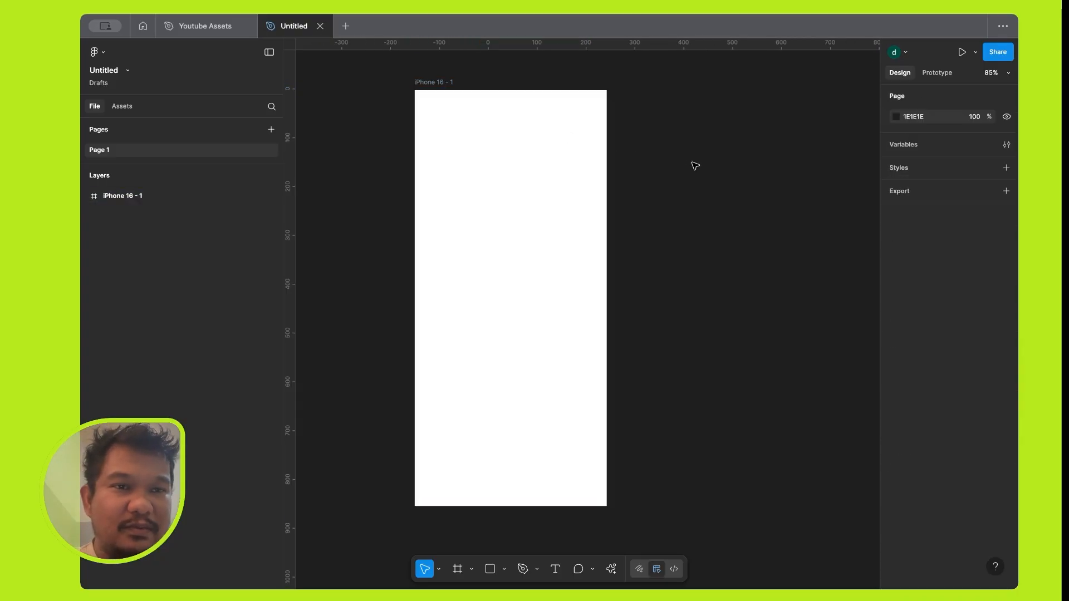
scroll(695, 167, "down", 1)
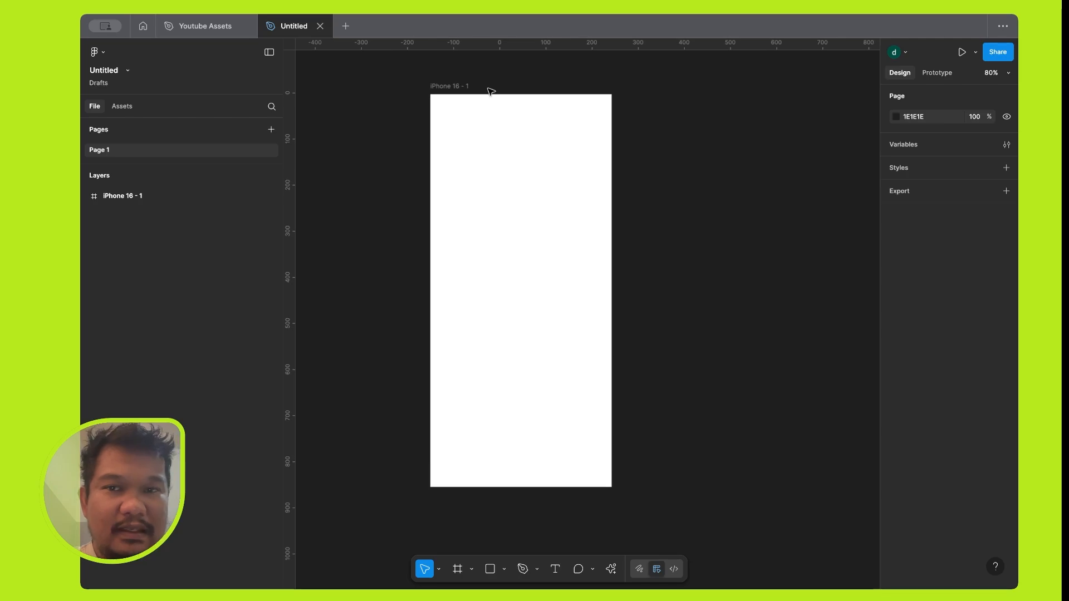
left_click(452, 87)
key("Delete")
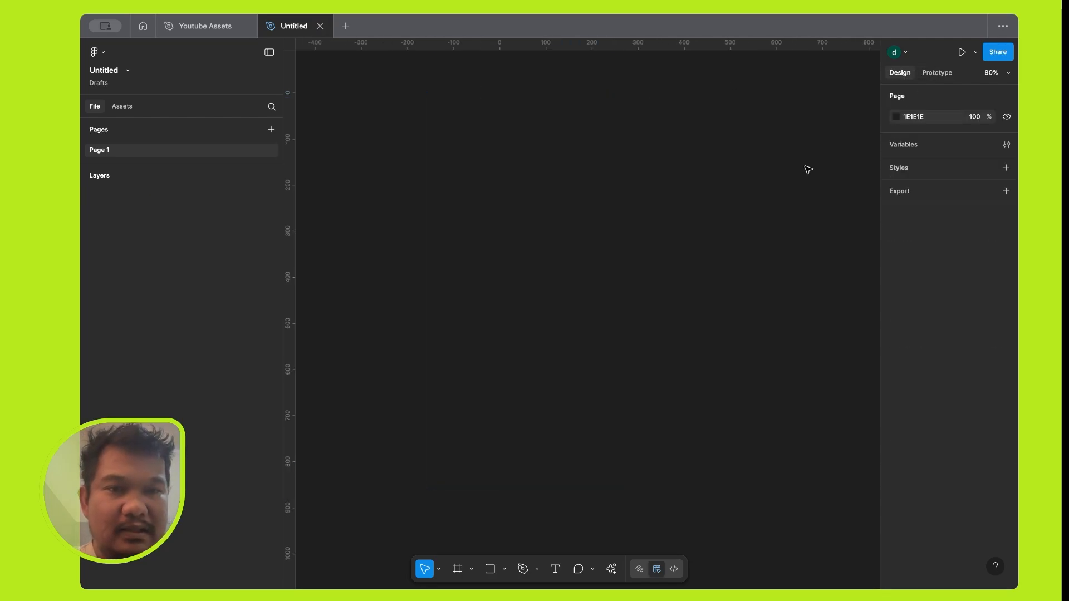
Create a 1440 × 1024 frame from the Desktop preset in the Desktop frame category.
left_click(457, 569)
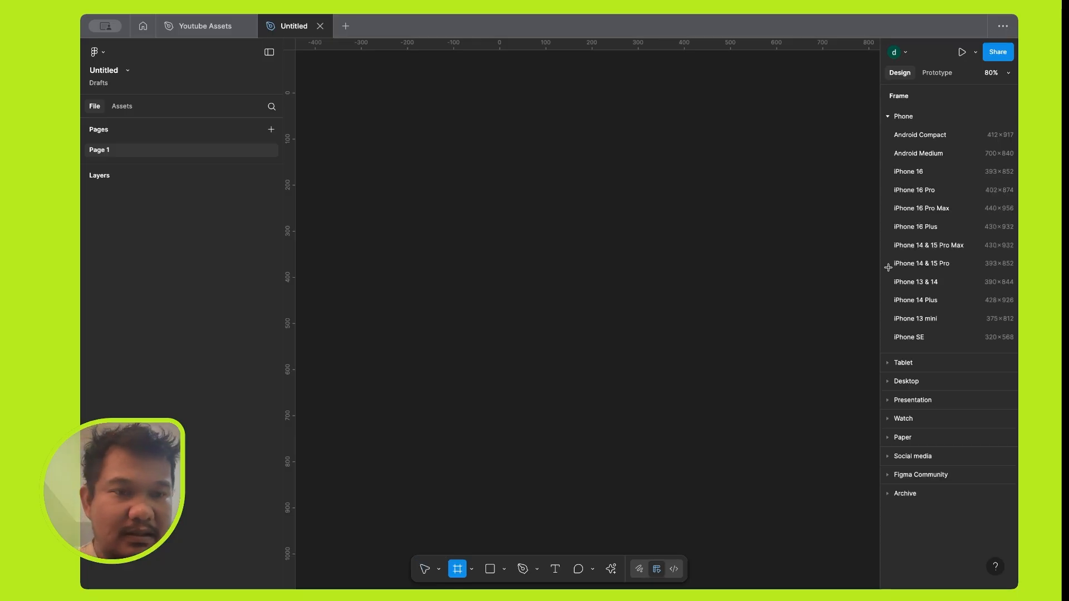
left_click(893, 387)
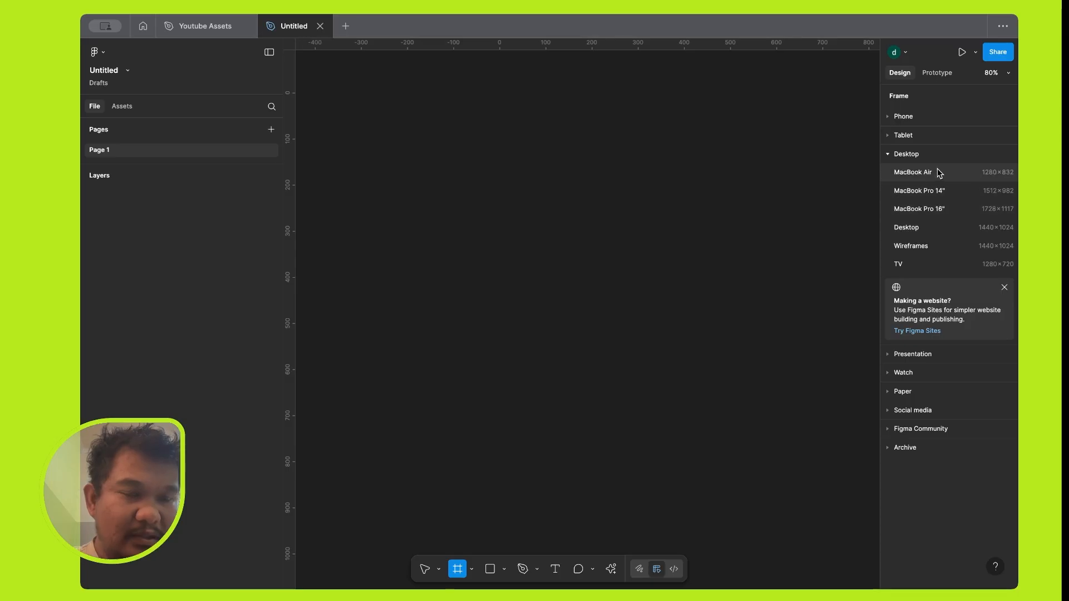
left_click(930, 229)
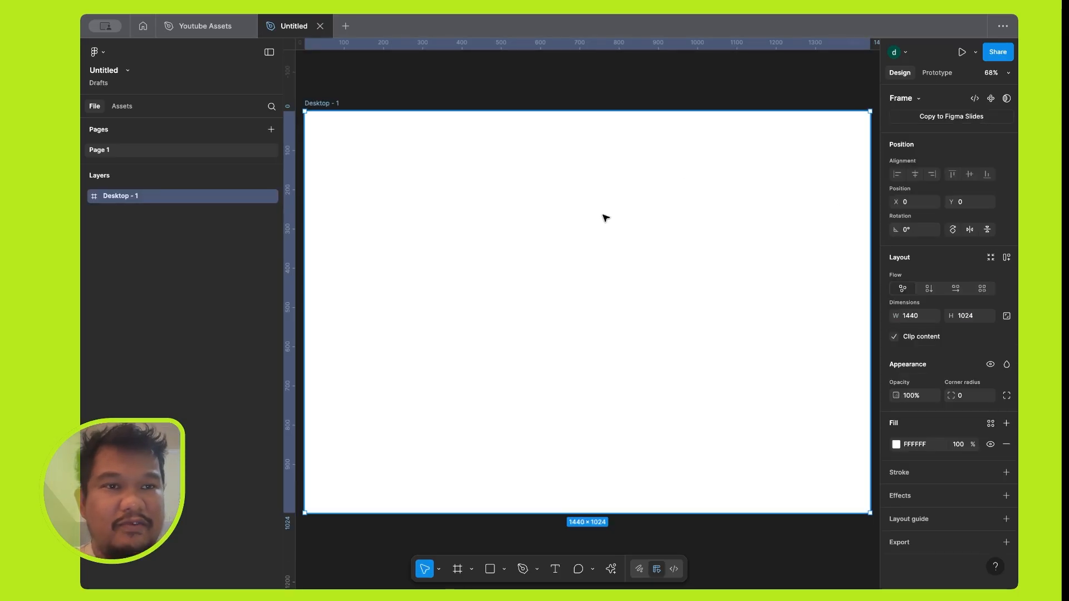
scroll(604, 217, "down", 3)
key("shift+1")
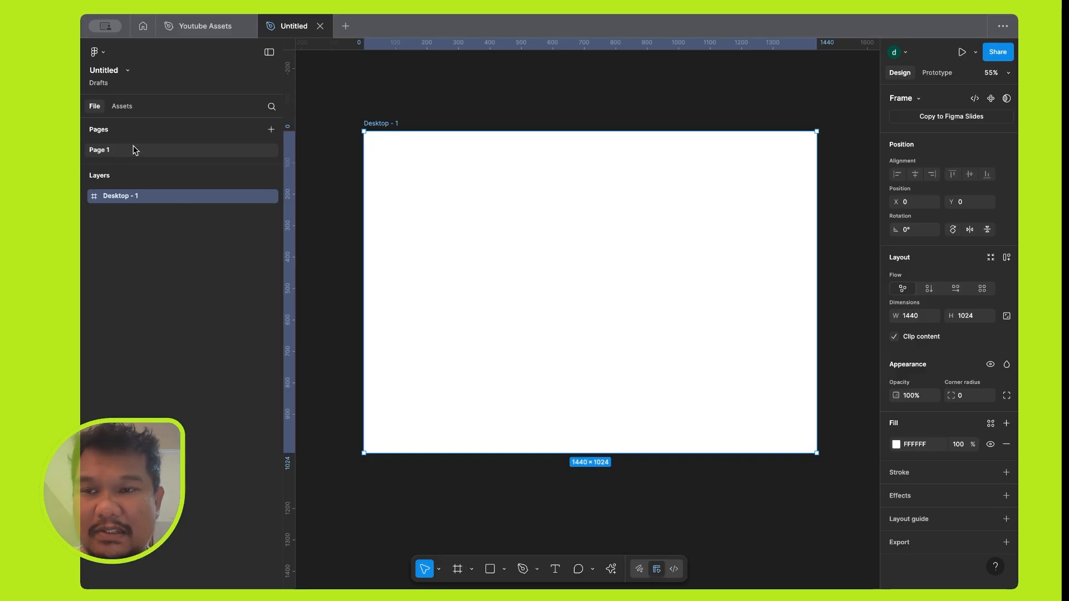
Rename Page 1 to Website.
double_click(108, 149)
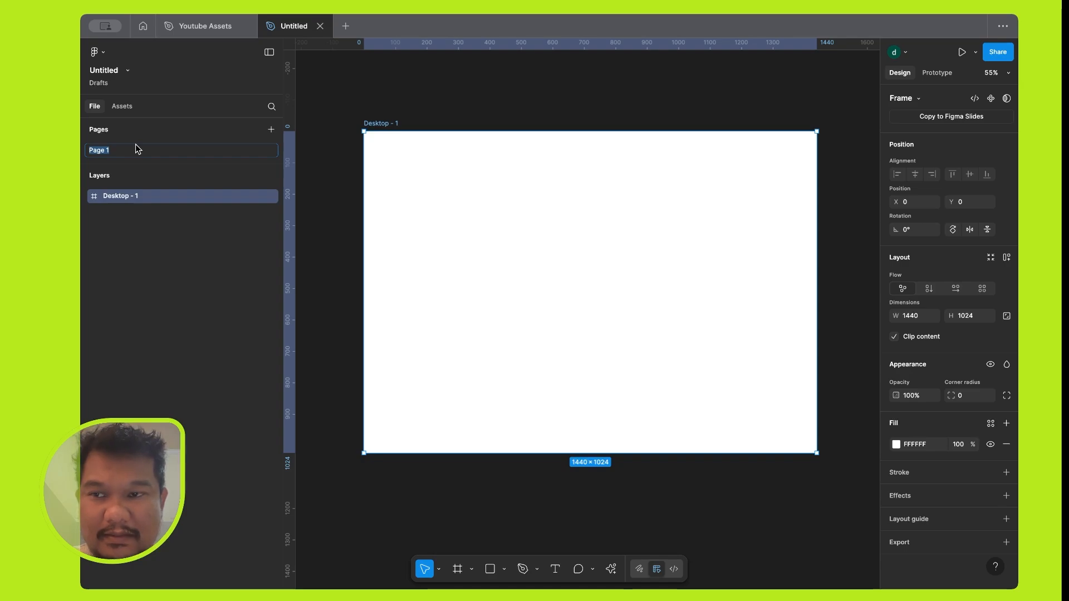
type("Website")
key("Return")
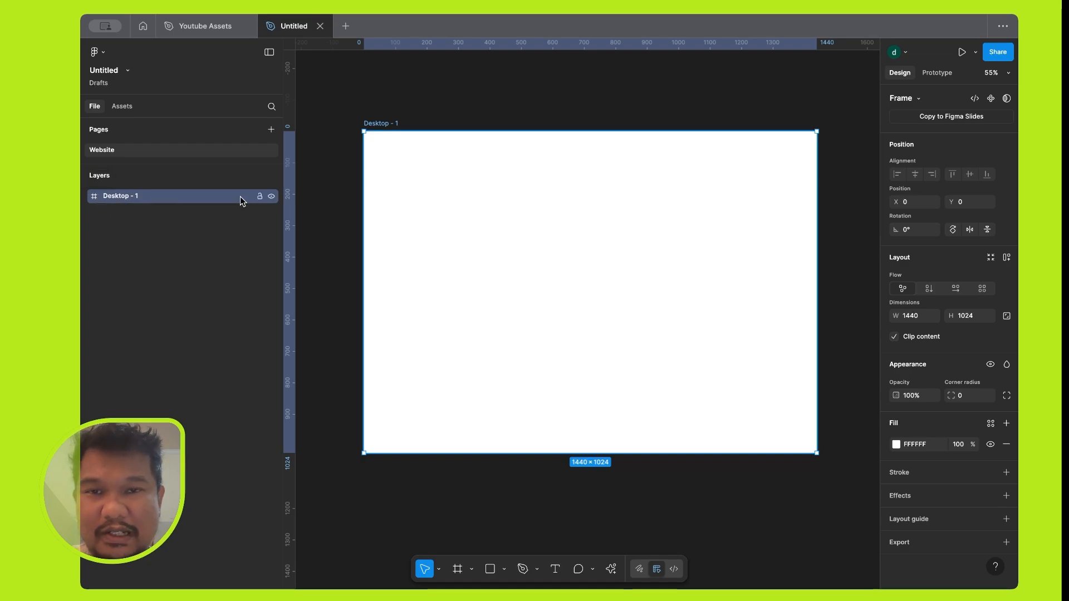
Delete the 1440 × 1024 desktop frame from the canvas.
left_click(434, 95)
left_click(389, 123)
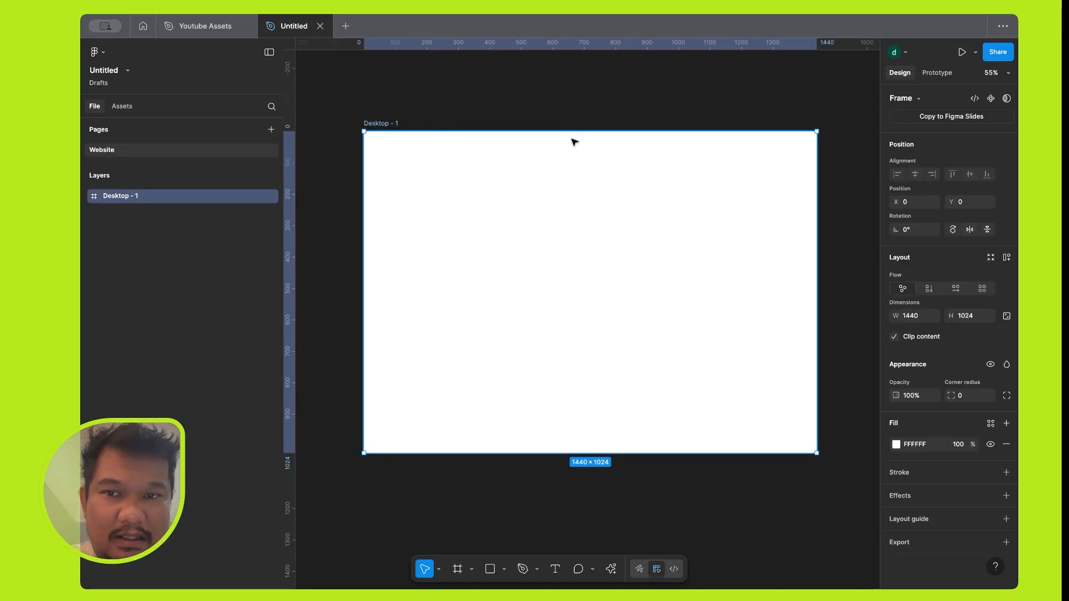
key("Delete")
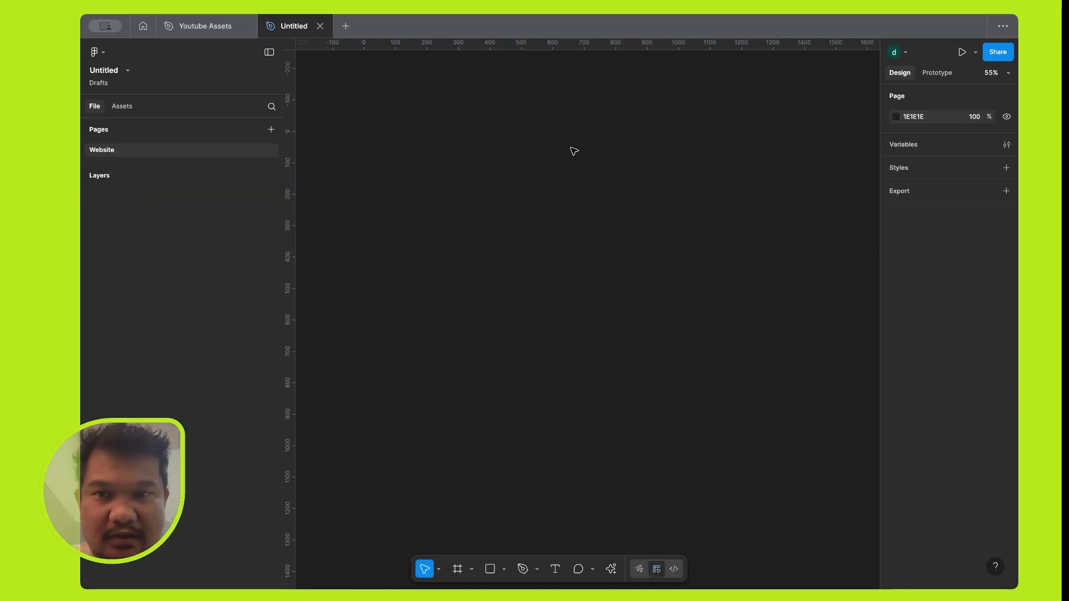
Draw a frame of about 1031 × 866 on the canvas and set its X and Y position to 100.
left_click(457, 569)
left_click_drag(372, 119, 700, 390)
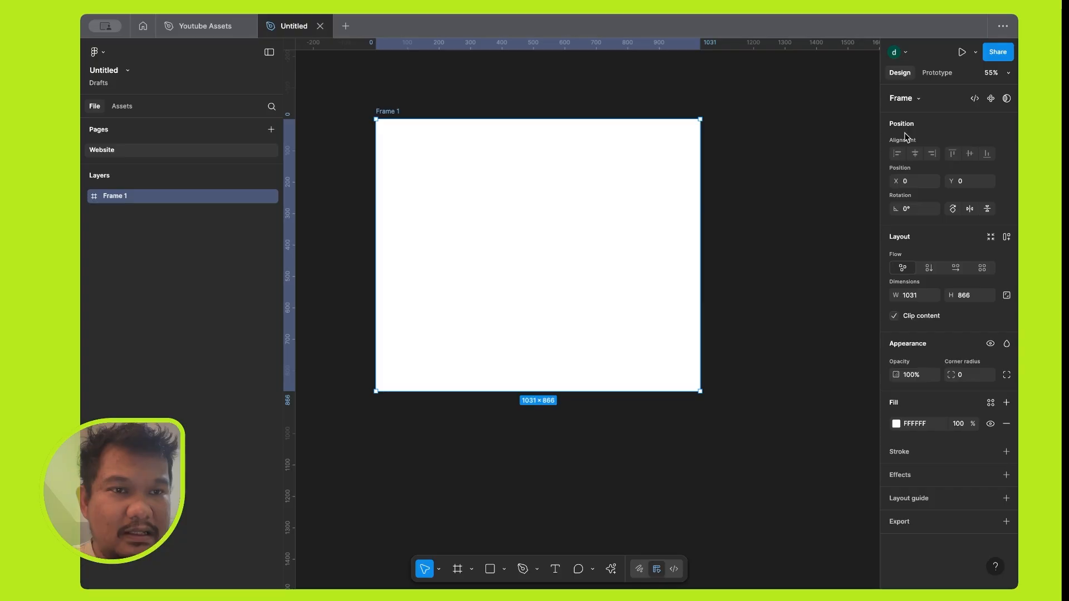
left_click(911, 183)
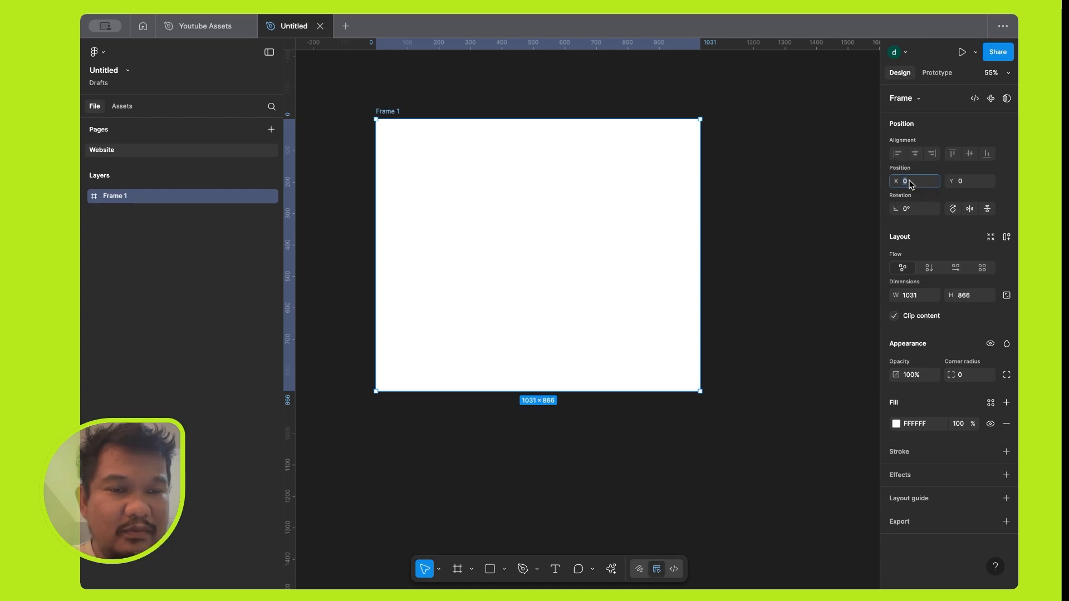
type("100")
key("Tab")
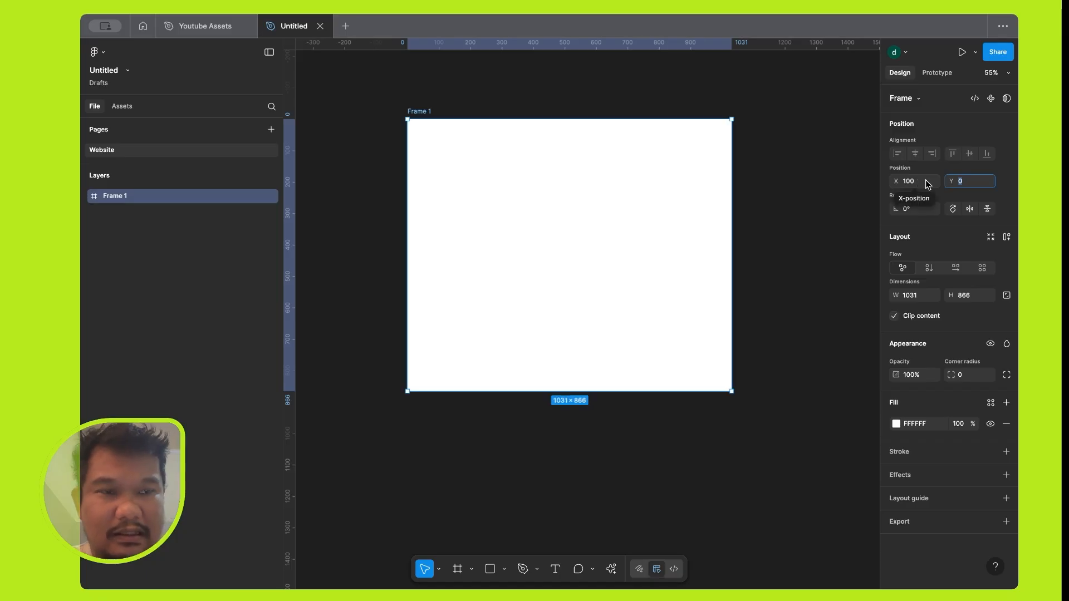
type("100")
key("Tab")
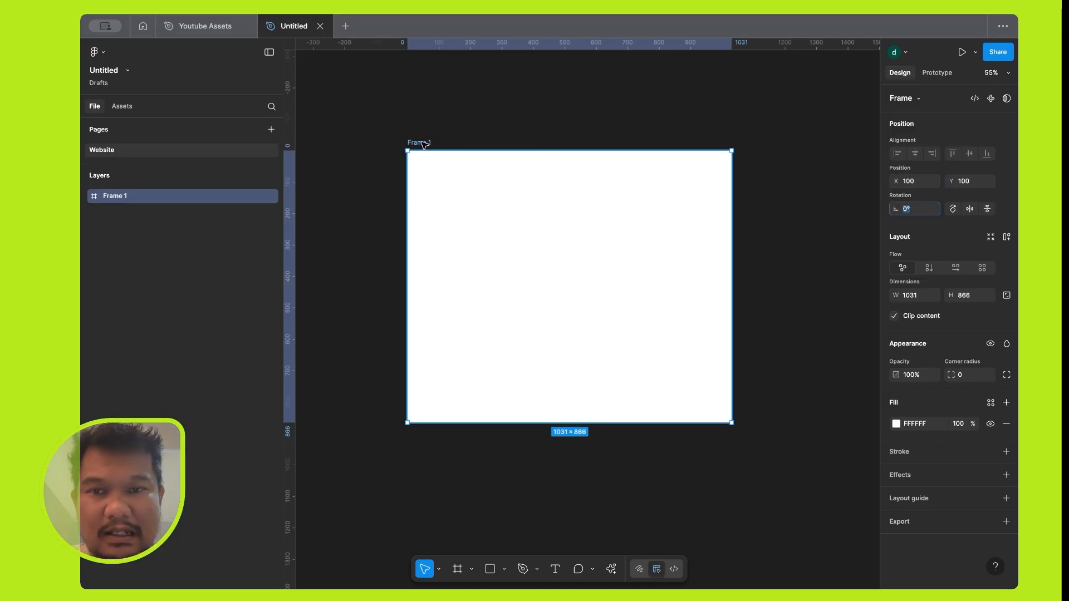
Move the frame on the canvas to about X 12, Y 62 and deselect it.
left_click_drag(422, 142, 348, 137)
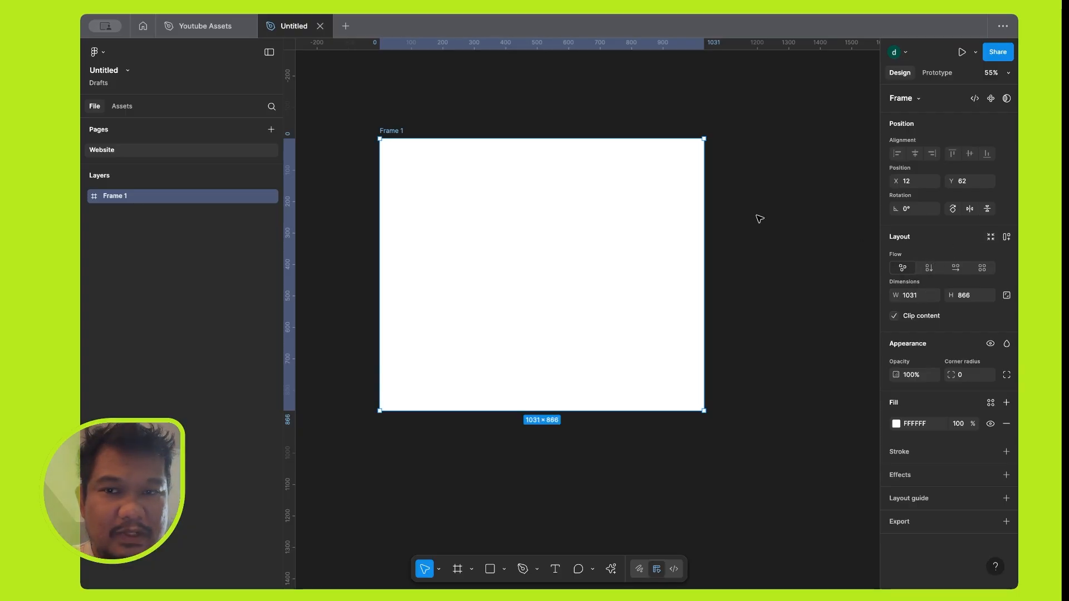
left_click(800, 224)
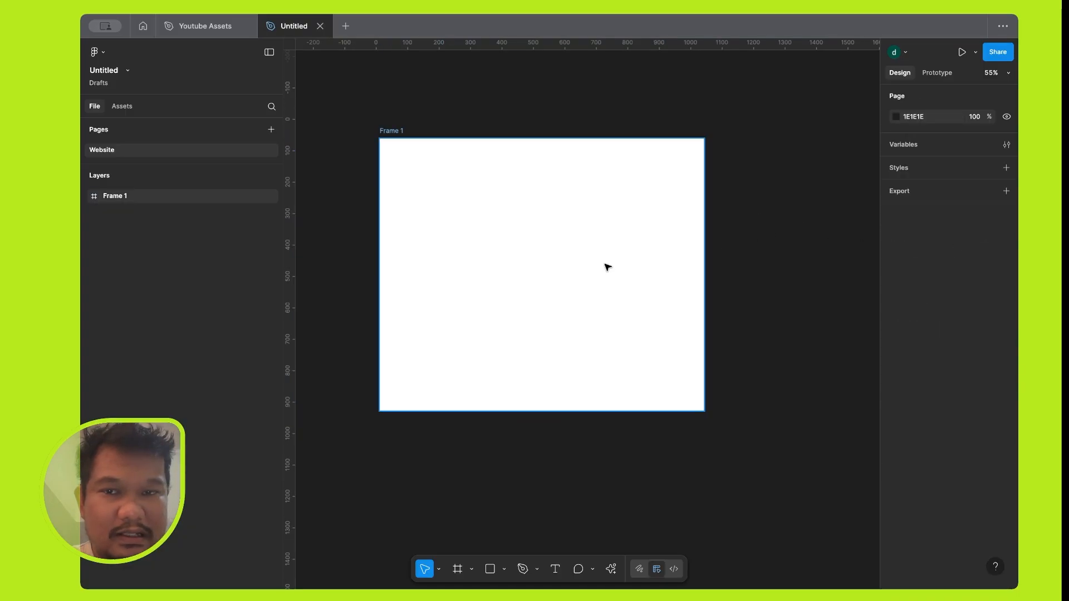
Draw a rectangle of about 205 × 152 inside the frame near its upper-left corner.
left_click(489, 569)
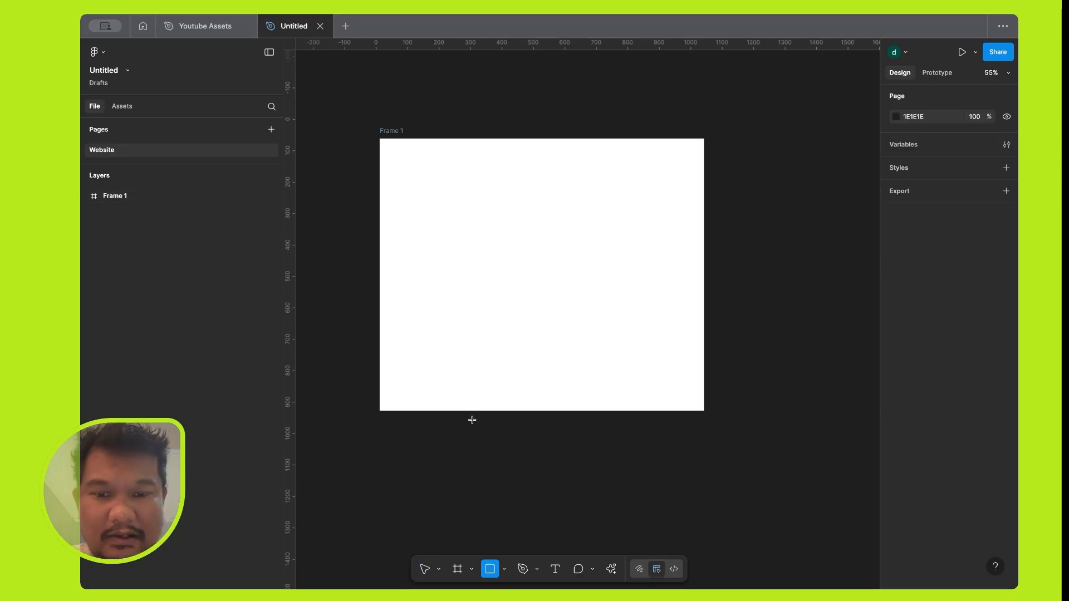
left_click_drag(432, 169, 496, 217)
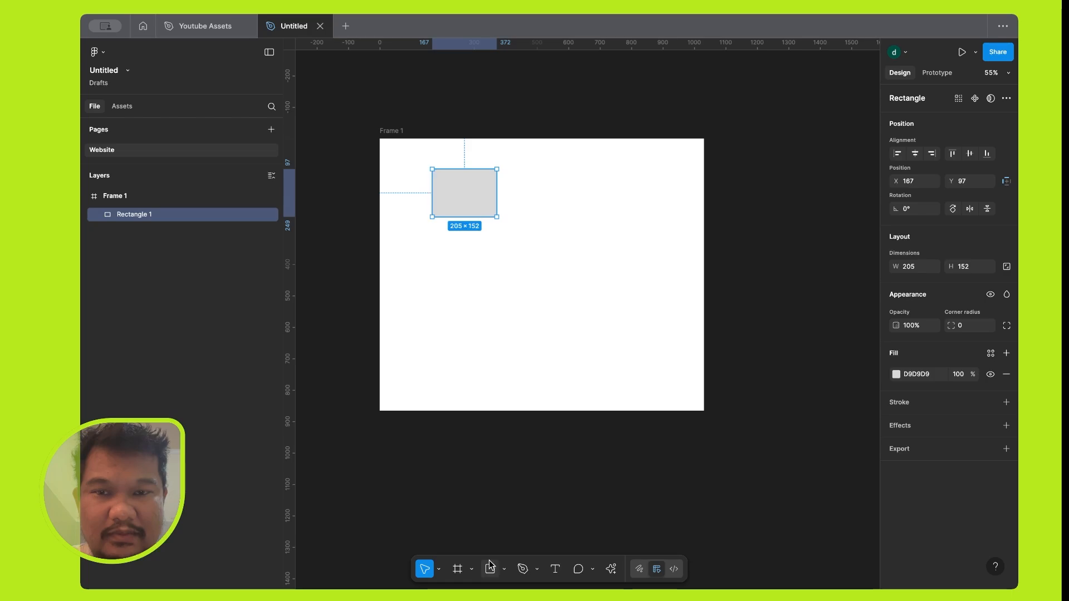
Draw a horizontal line about 296 long below the rectangle, look through the other shape tools, and delete the line.
left_click(504, 569)
left_click(536, 471)
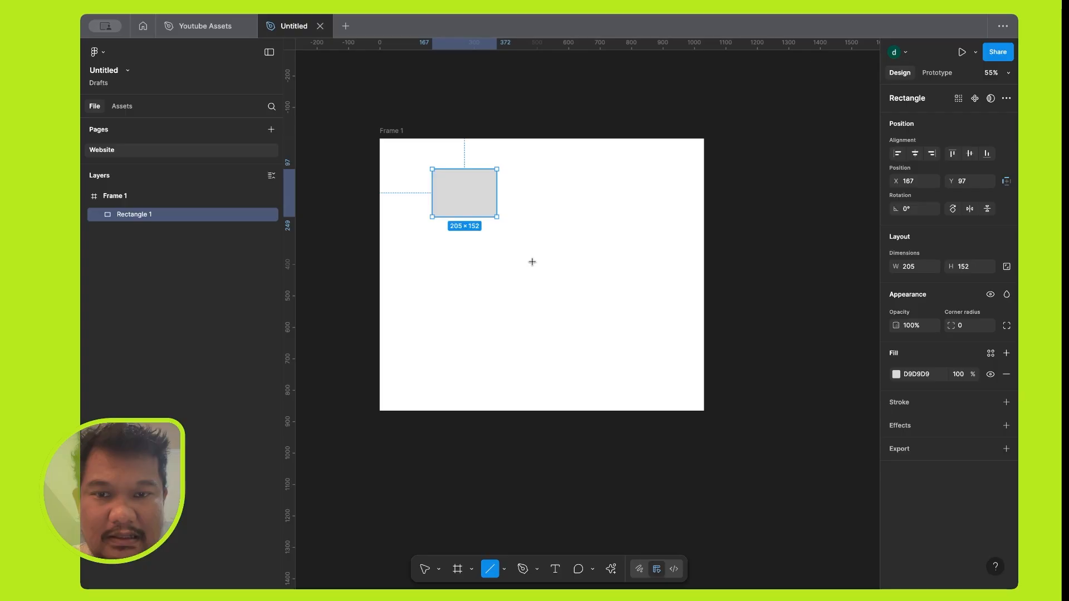
left_click_drag(439, 259, 533, 259)
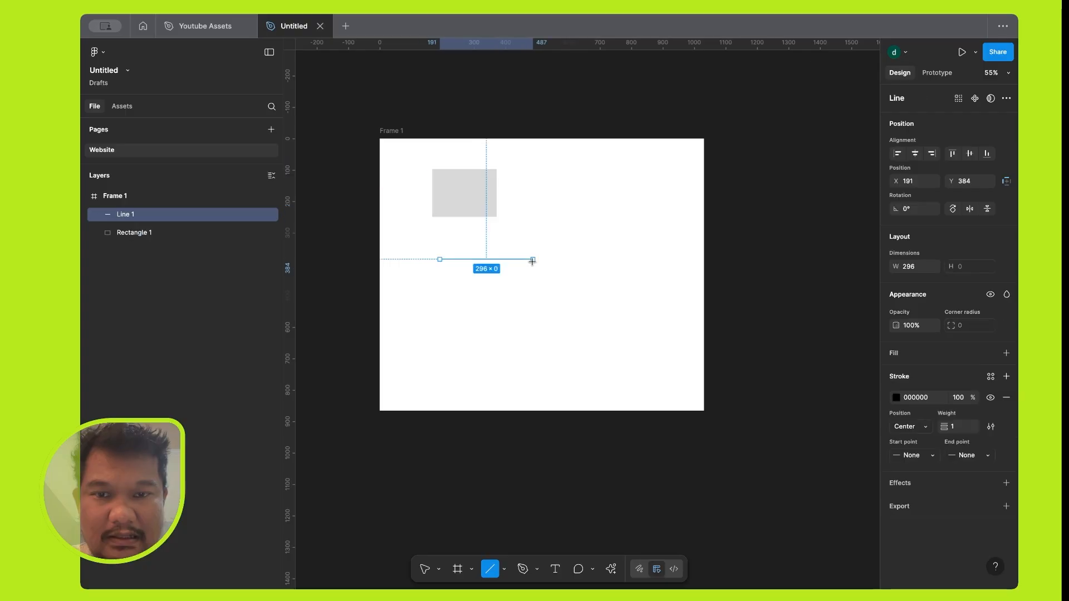
left_click(503, 570)
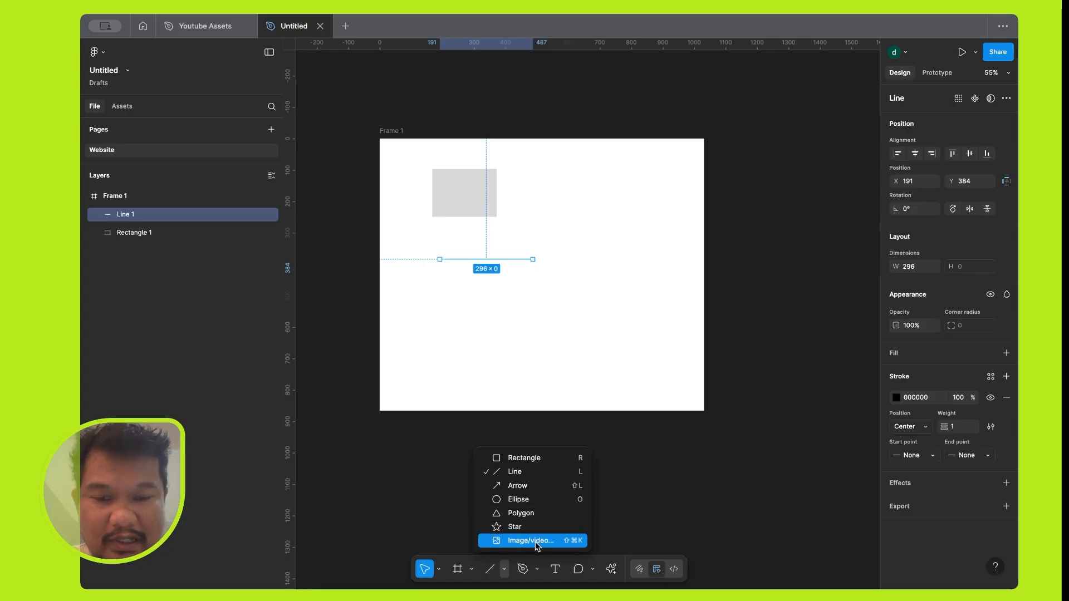
left_click(502, 307)
left_click(510, 260)
key("Delete")
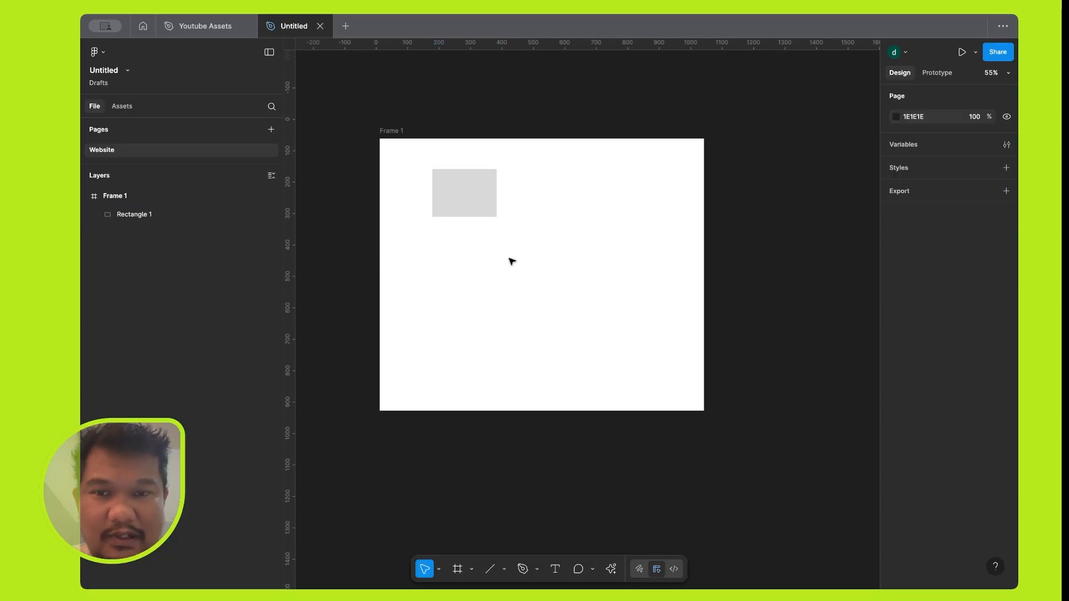
Duplicate the rectangle horizontally to about X 392, level with the original.
left_click(476, 198)
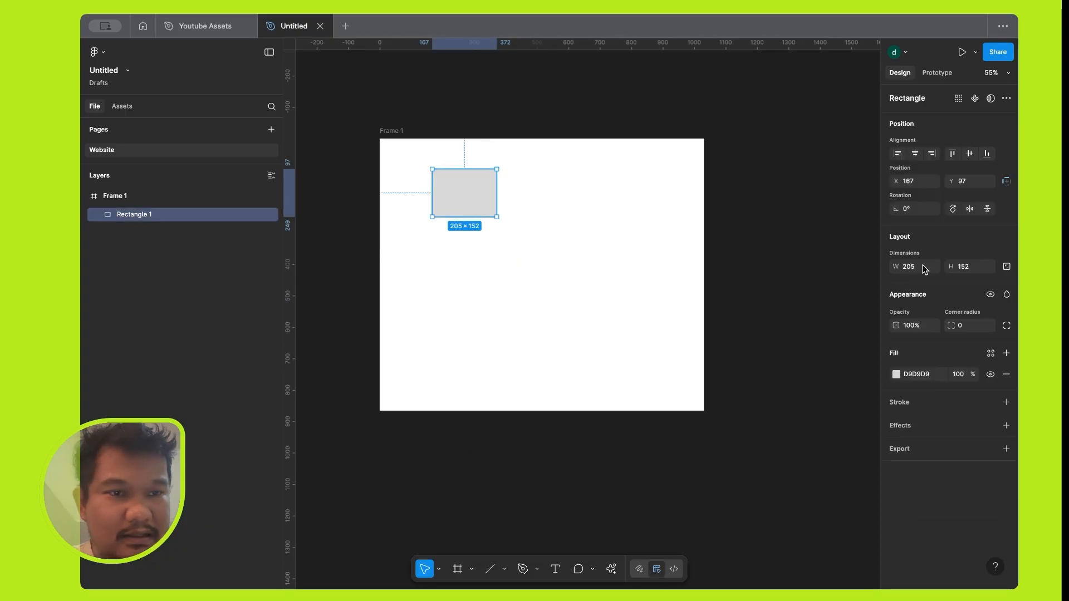
left_click(576, 222)
left_click(470, 204)
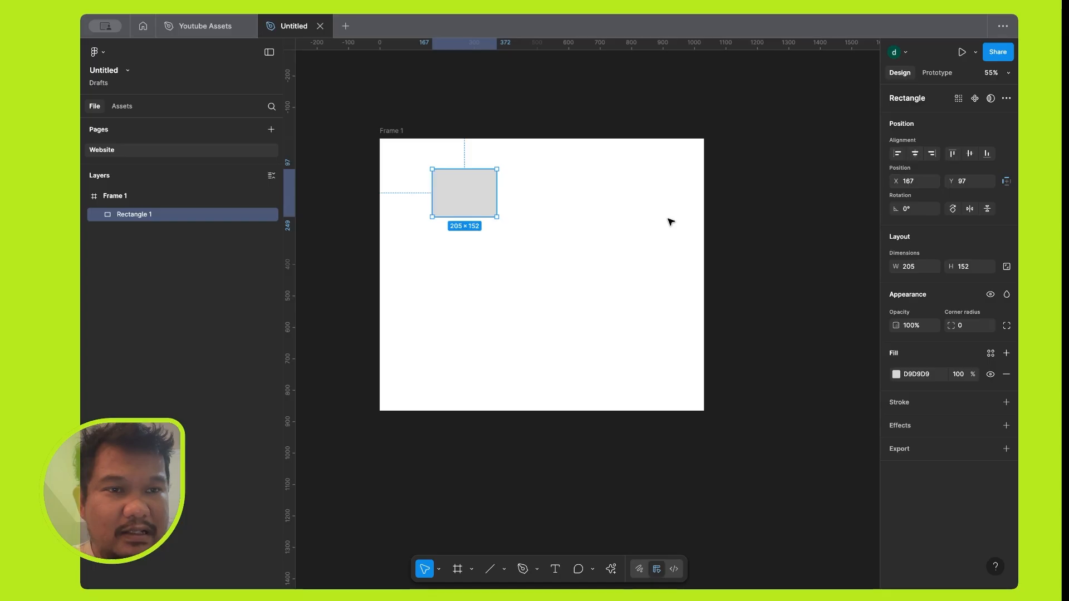
left_click_drag(460, 190, 530, 189, "alt")
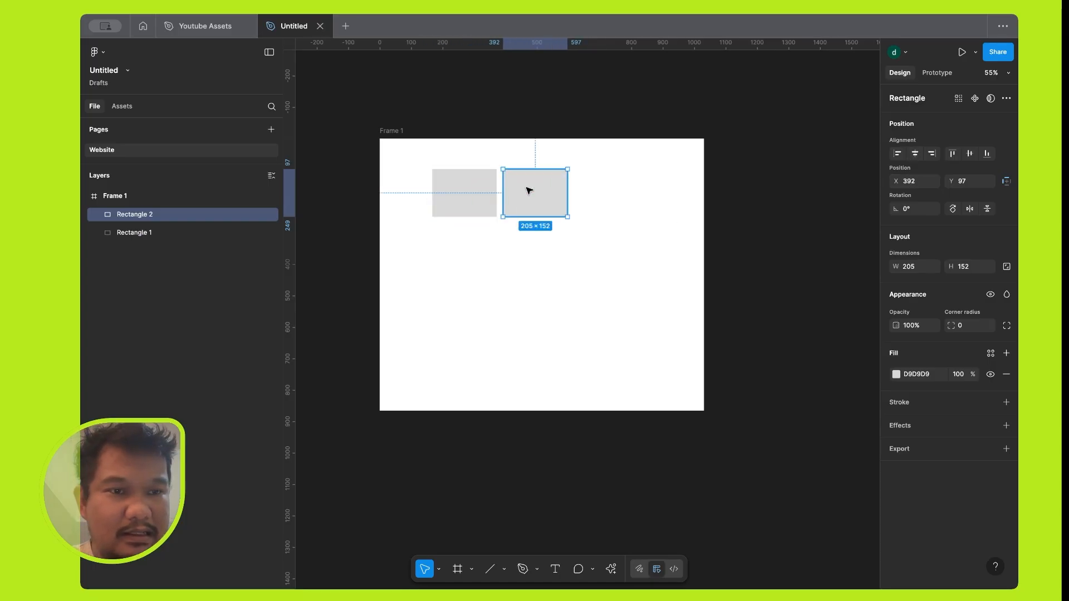
Apply auto layout to both rectangles and set the flow to Vertical.
left_click(467, 195, "shift")
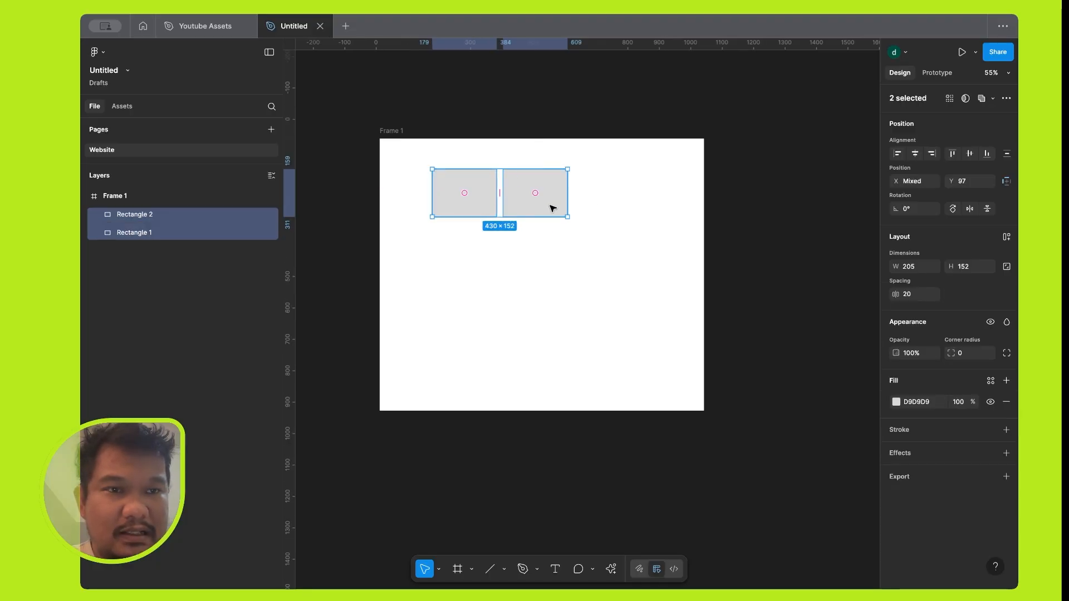
left_click(1007, 237)
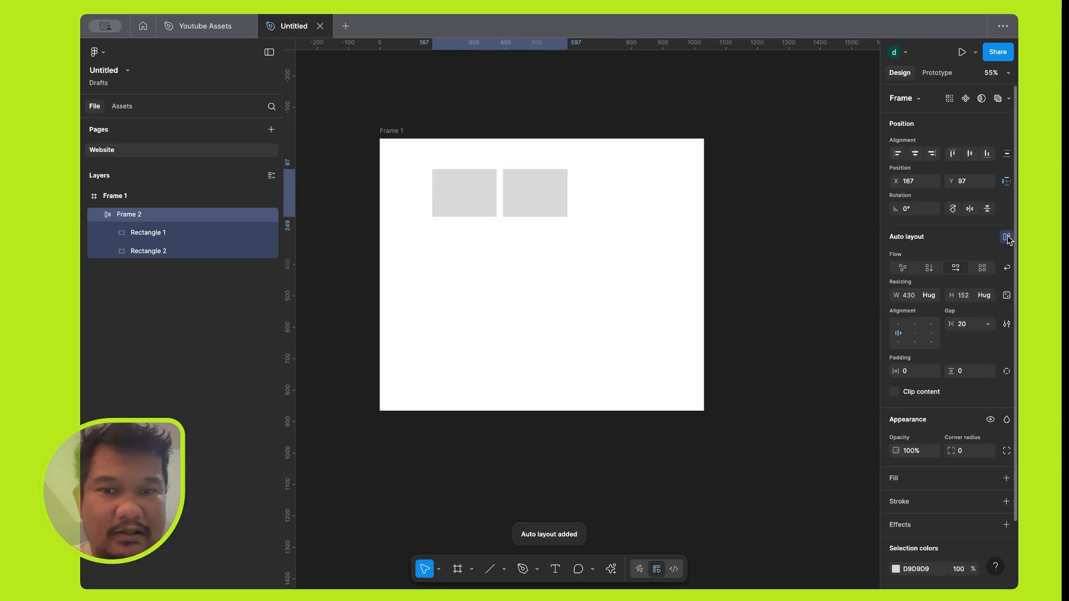
left_click(929, 269)
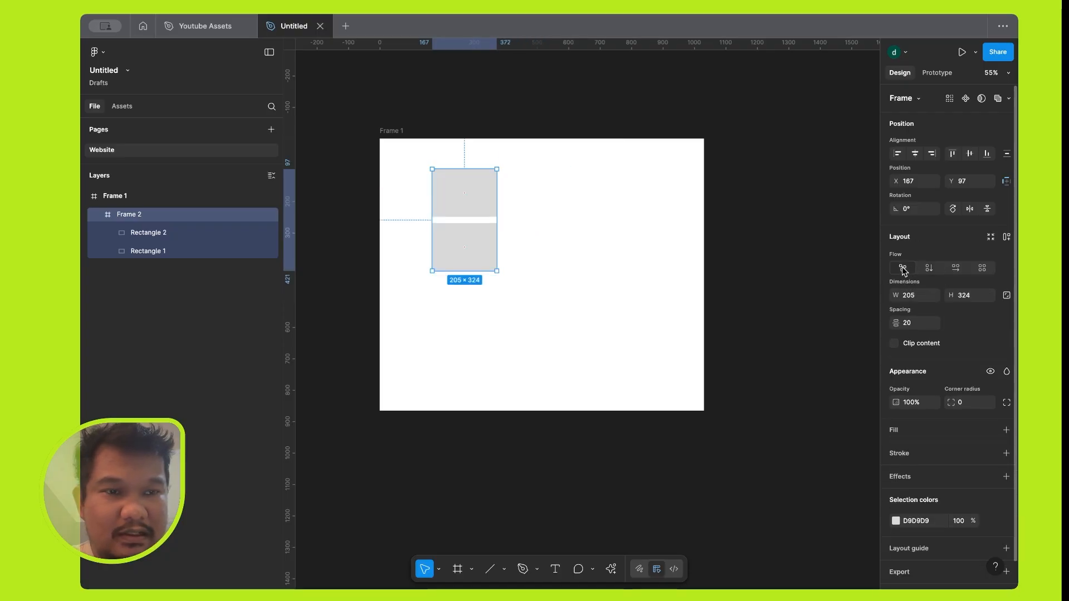
Compare the vertical, horizontal and grid flows on the frame around the two rectangles, ending on Vertical.
left_click(929, 269)
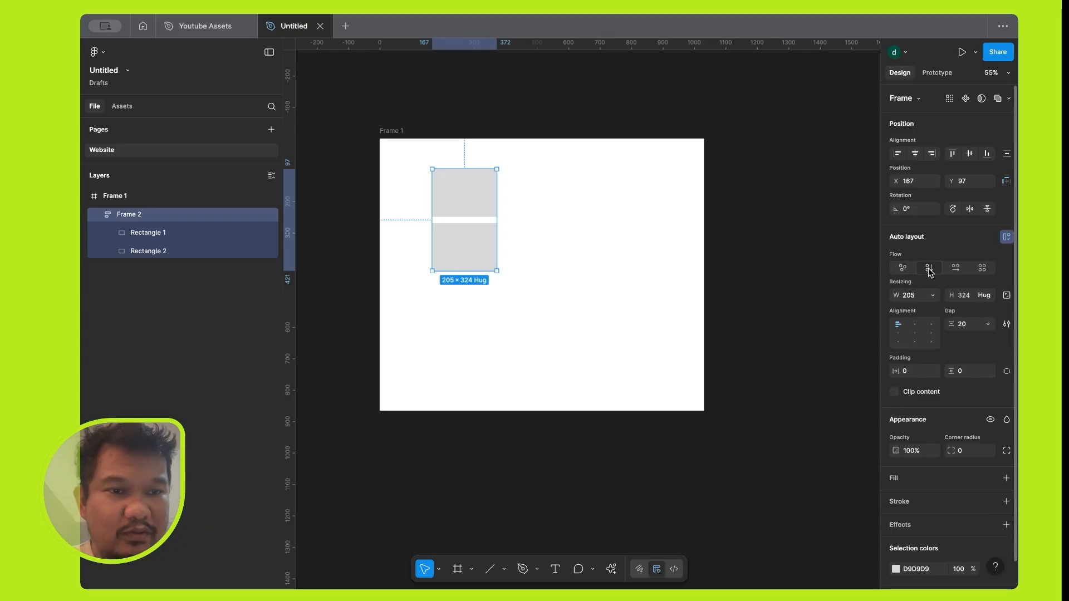
left_click(956, 269)
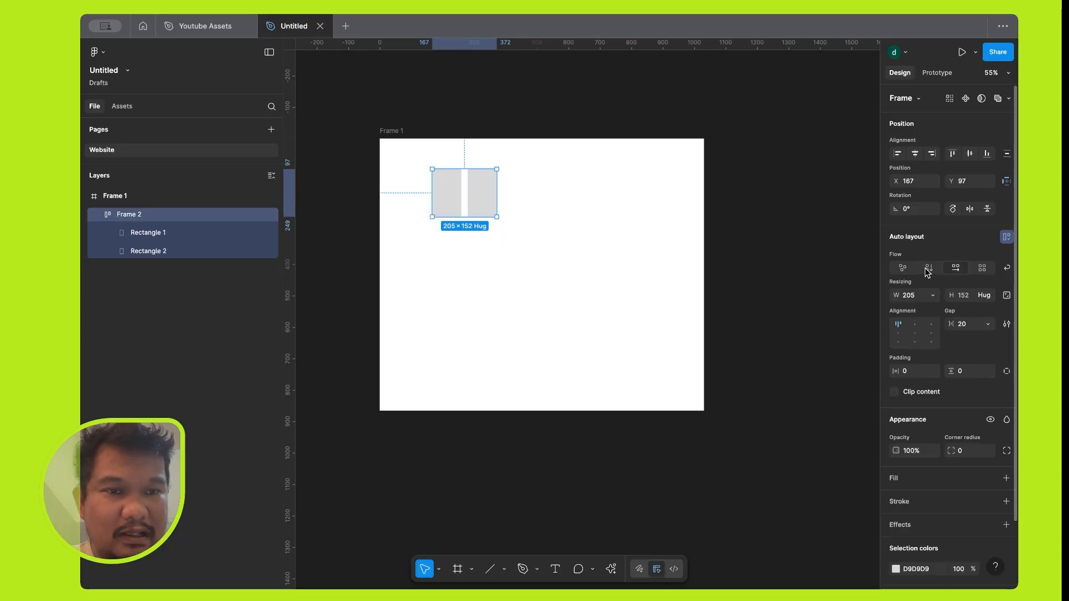
left_click(928, 271)
left_click(956, 269)
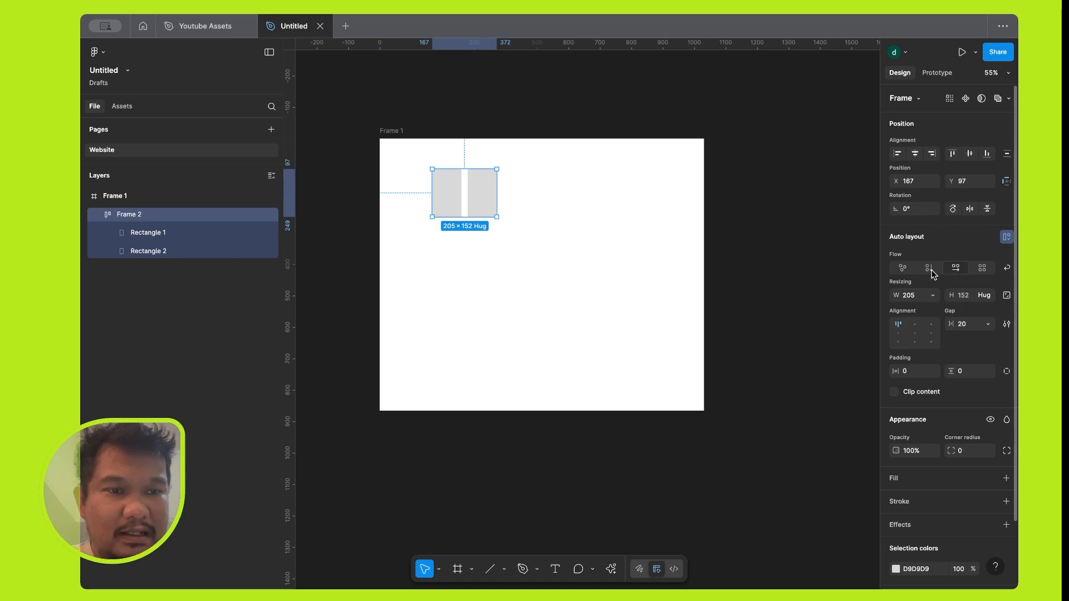
left_click(931, 271)
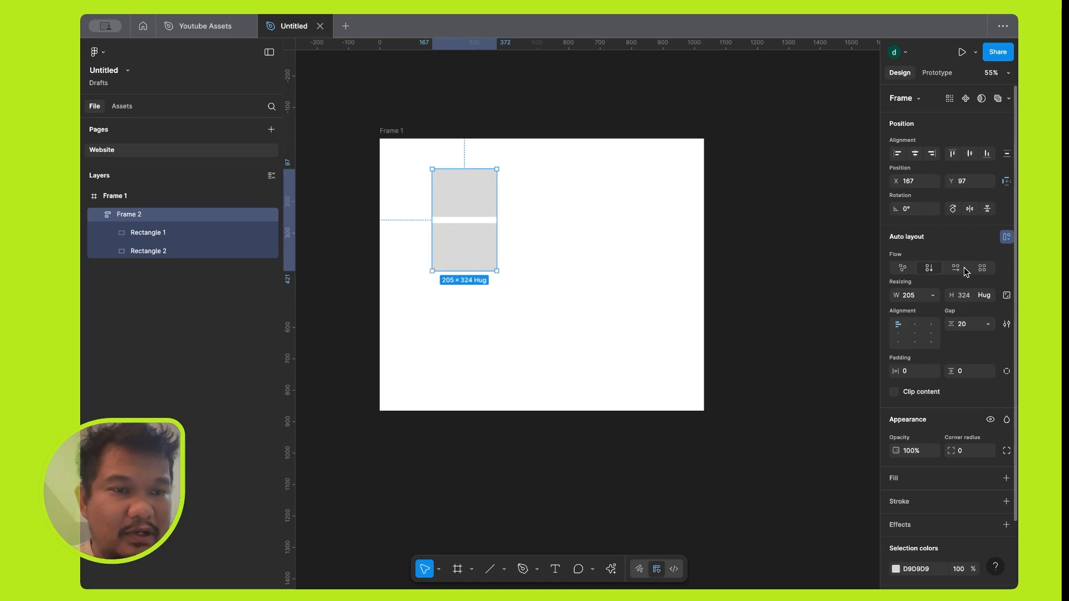
left_click(982, 269)
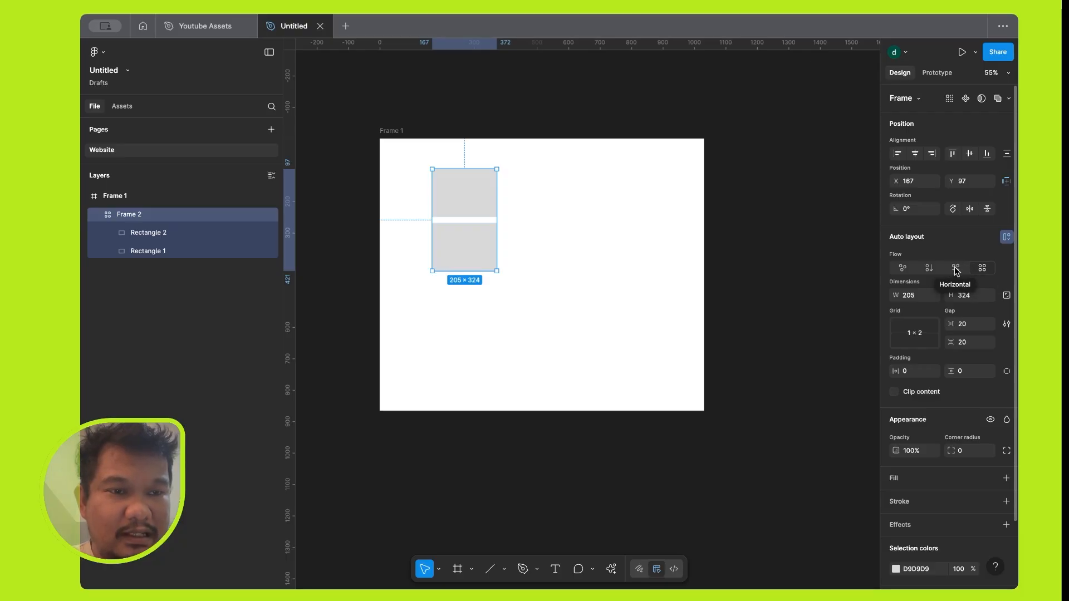
left_click(955, 268)
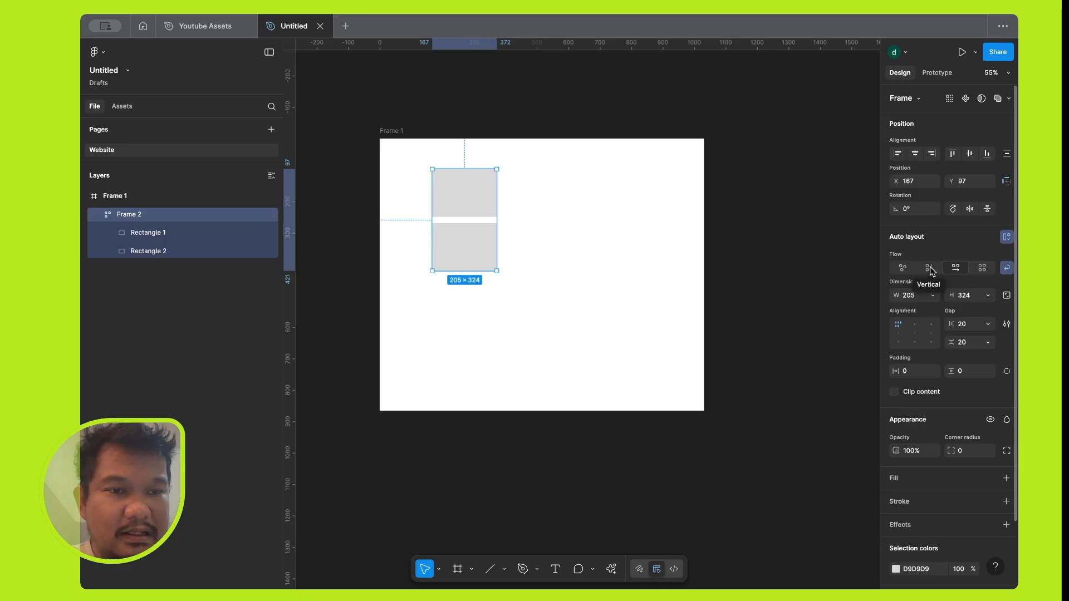
left_click(929, 269)
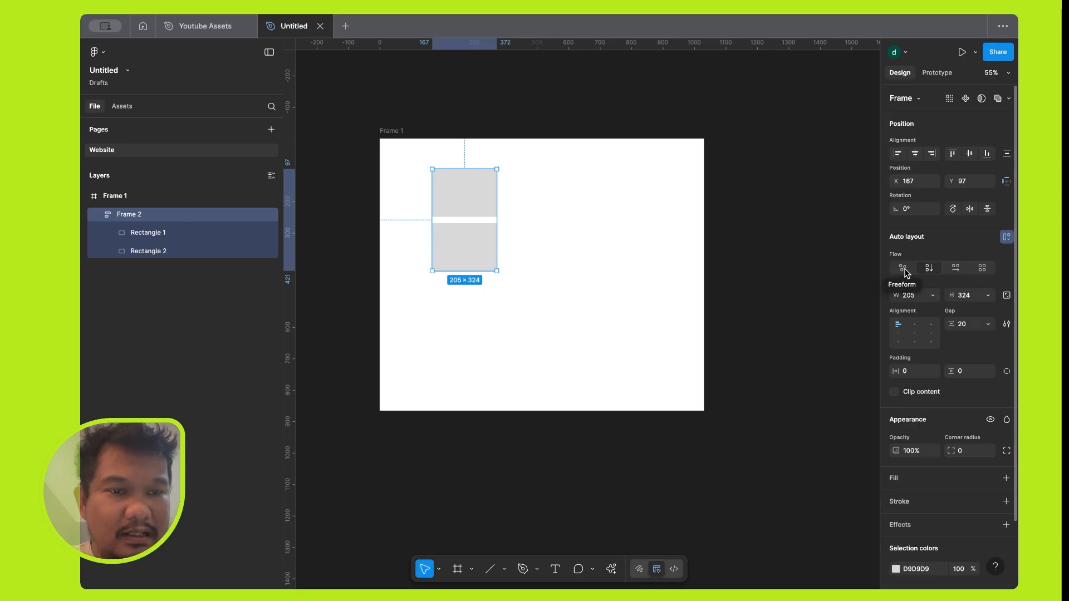
Set the flow of the frame holding the two rectangles to Freeform and move it to about X 458, Y 90.
left_click(905, 271)
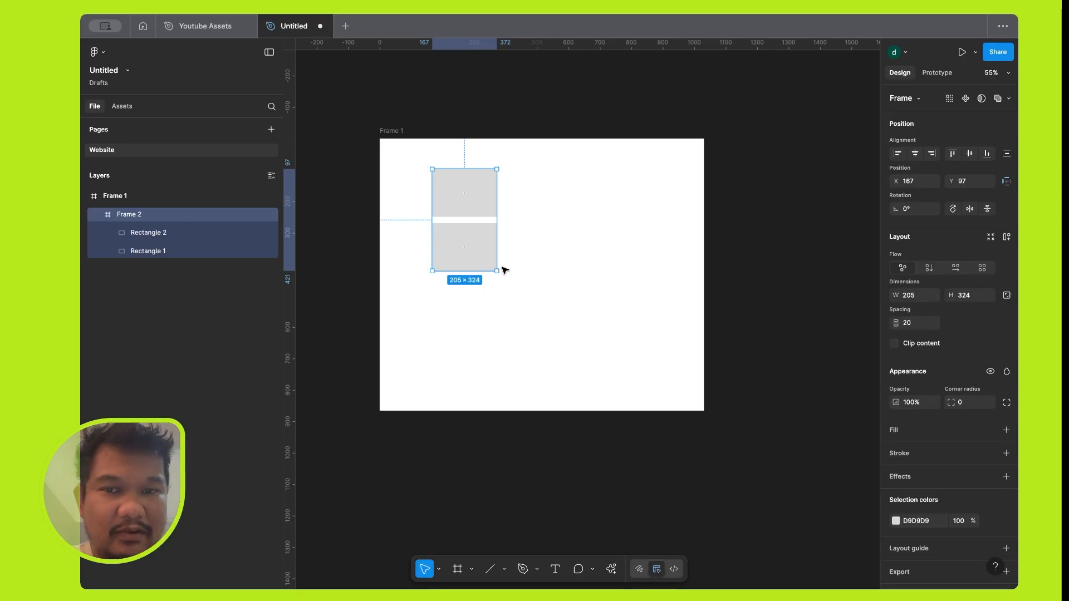
left_click_drag(475, 260, 567, 259)
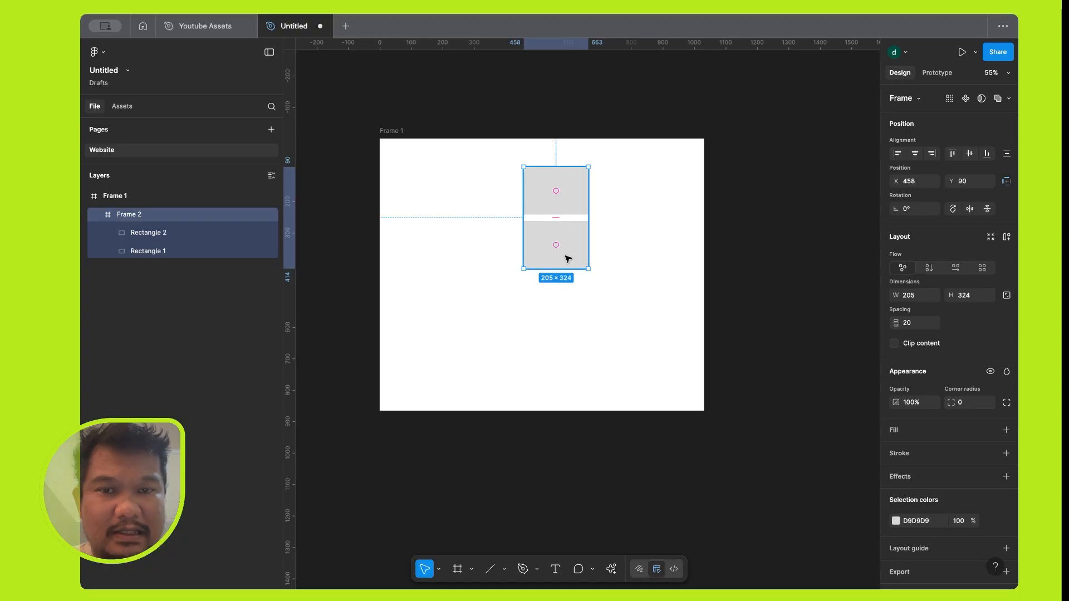
Try moving the lower rectangle sideways out of its Freeform frame, and undo the move.
left_click(577, 246)
left_click_drag(576, 246, 631, 243)
left_click(555, 181)
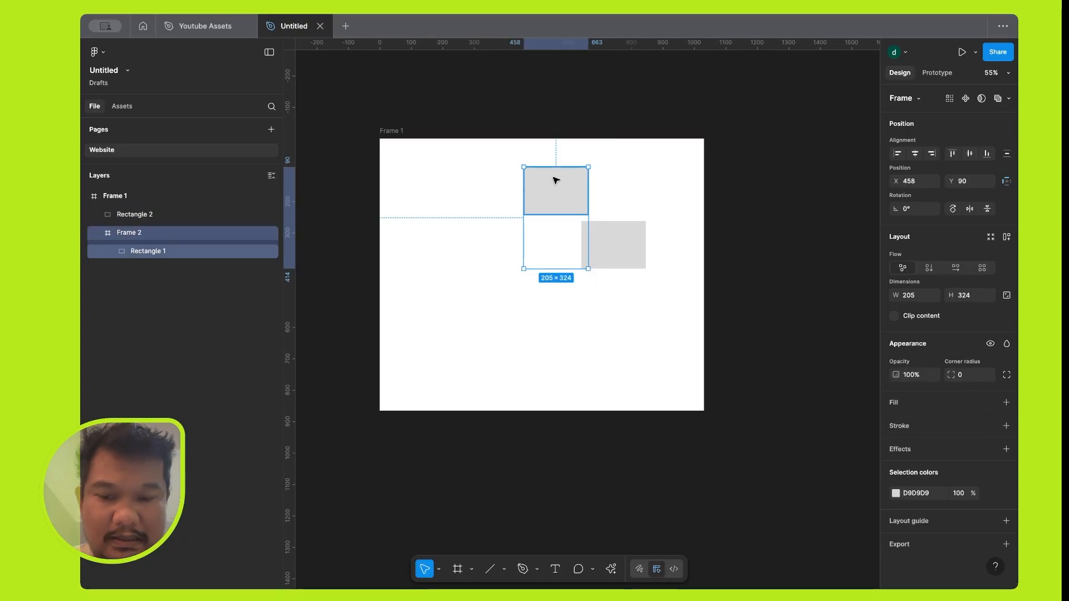
key("super+z")
key("super+z")
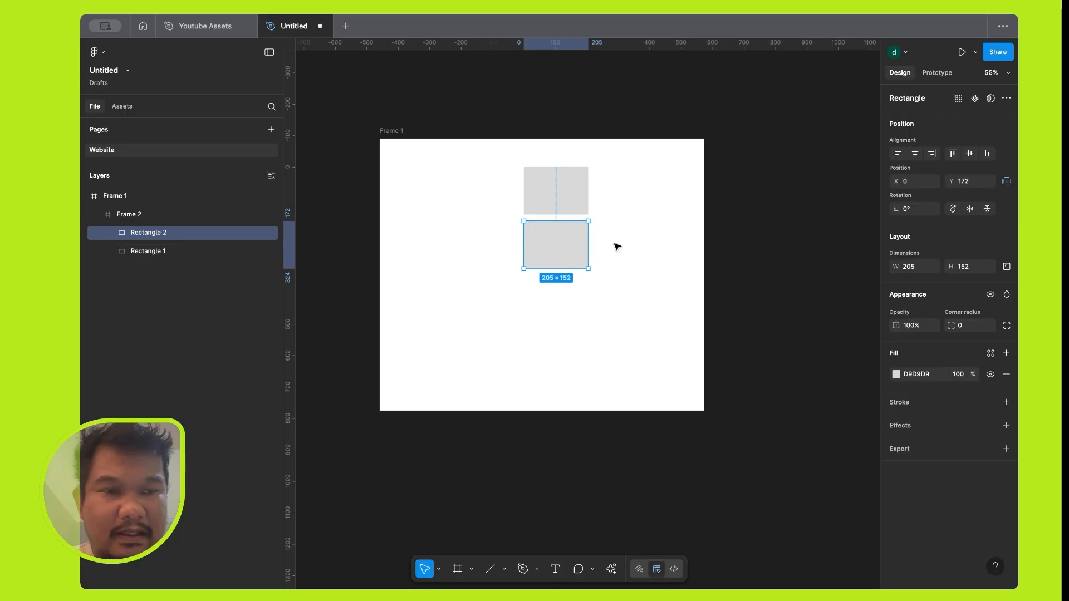
Delete the inner frame holding the two rectangles from Frame 1.
left_click(622, 243)
left_click(559, 192)
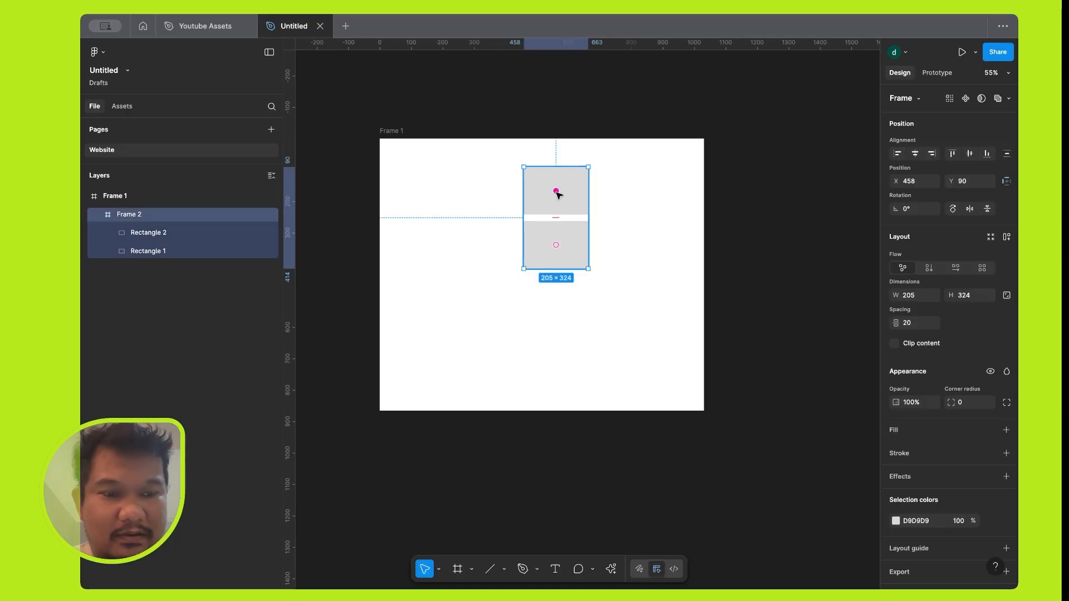
key("Delete")
Narrow Frame 1 to about 1013 wide and draw a rectangle about 623 by 207 extending past its right edge.
left_click(393, 134)
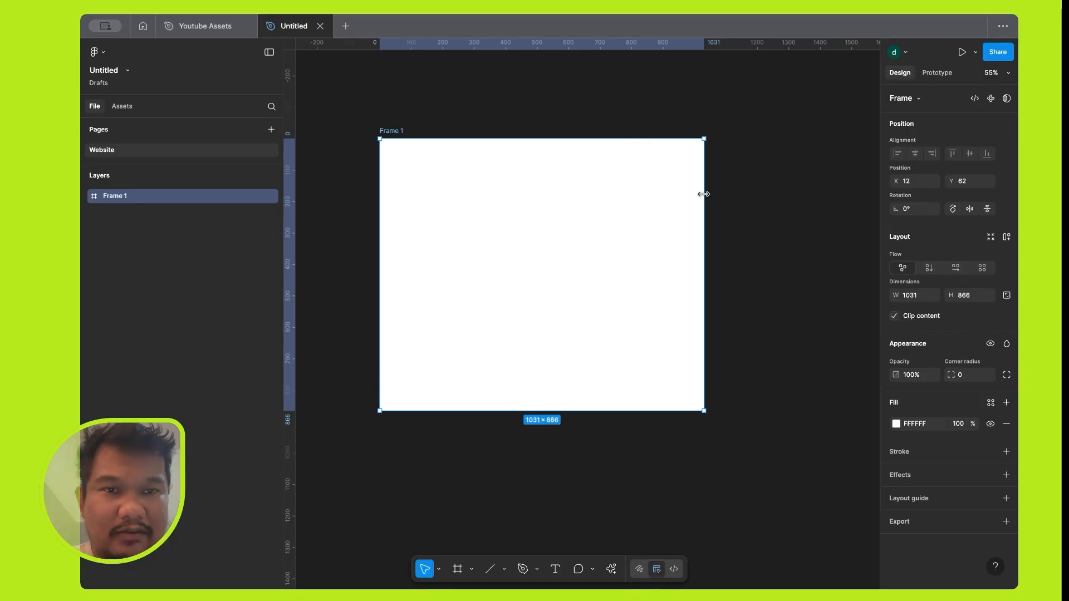
mouse_move(703, 194)
left_mouse_down()
mouse_move(819, 191)
mouse_move(699, 196)
left_mouse_up()
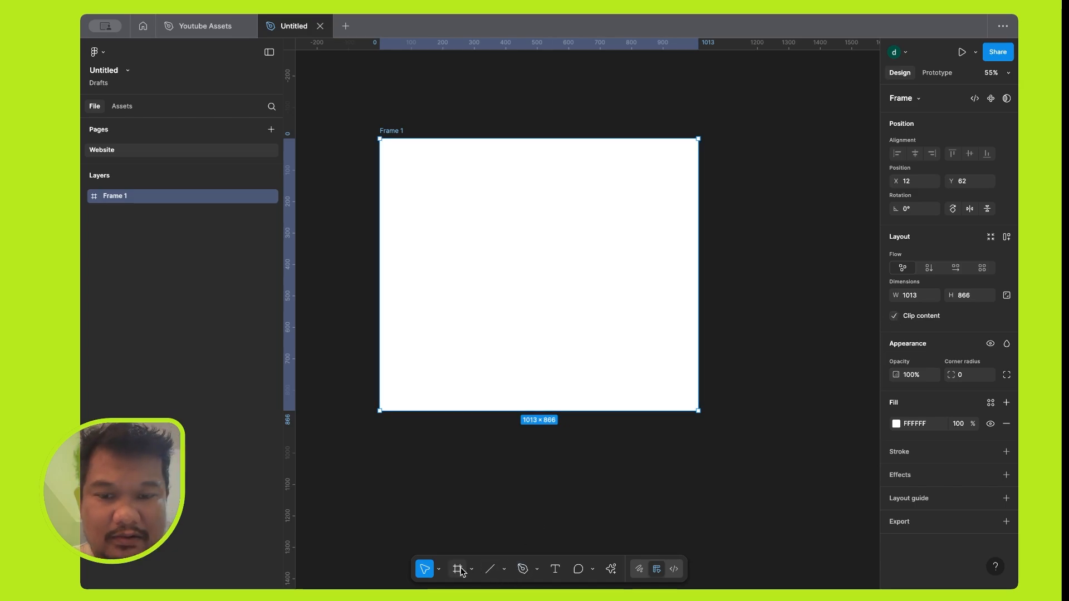
left_click(504, 569)
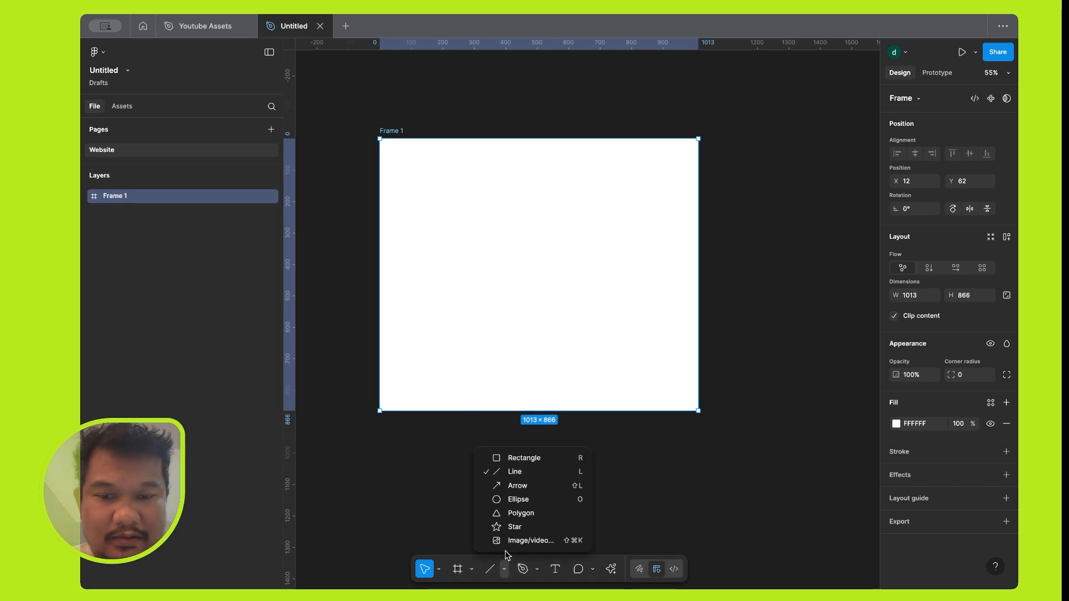
left_click(518, 455)
left_click_drag(568, 221, 770, 286)
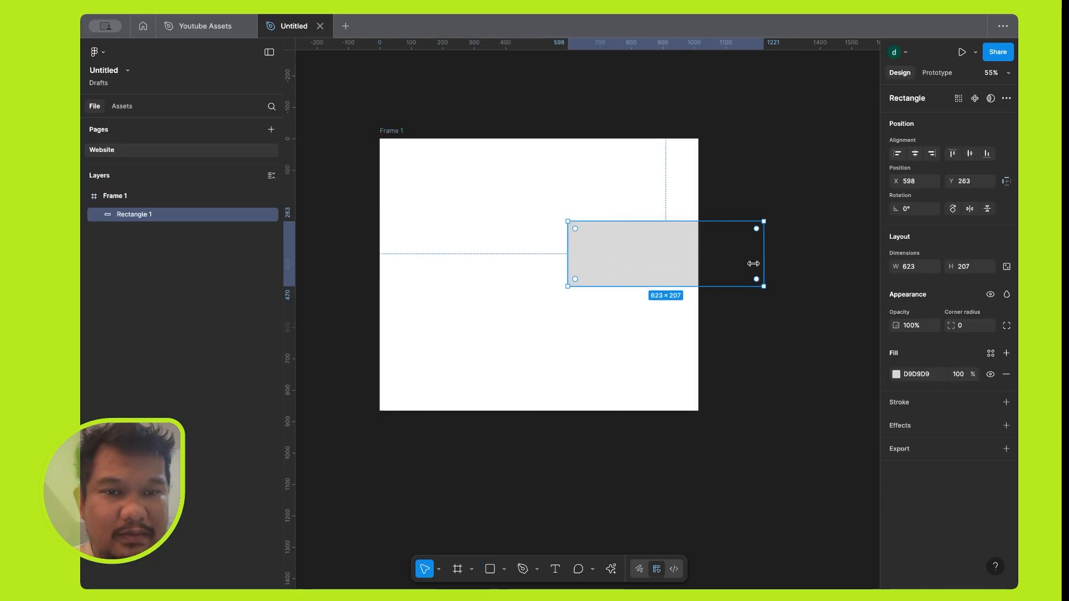
left_click(725, 191)
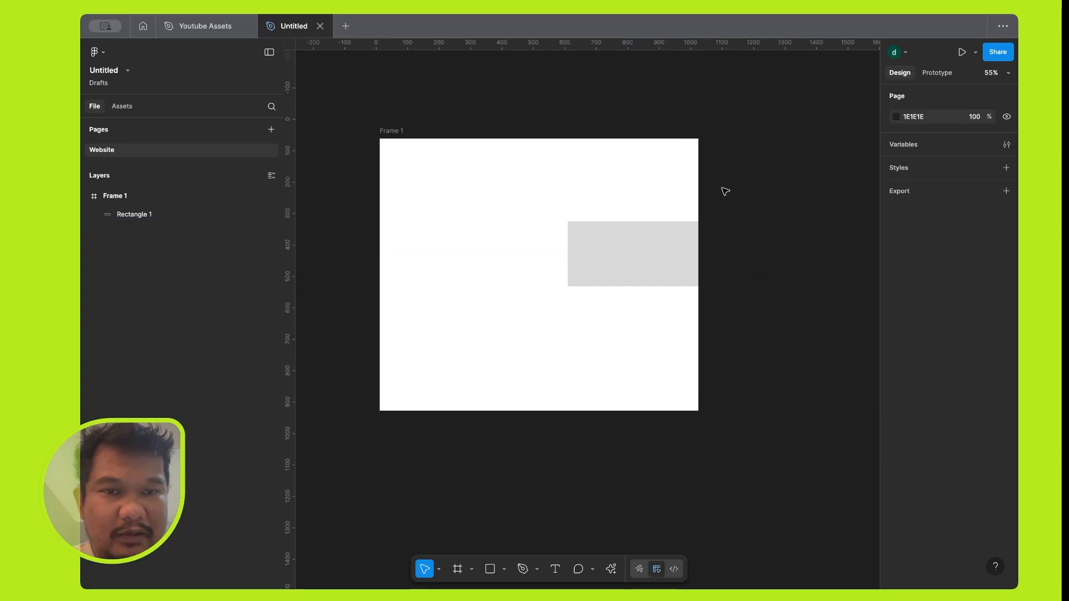
Turn off Clip content for Frame 1 and move its rectangle to about X 701, Y 14.
left_click(668, 239)
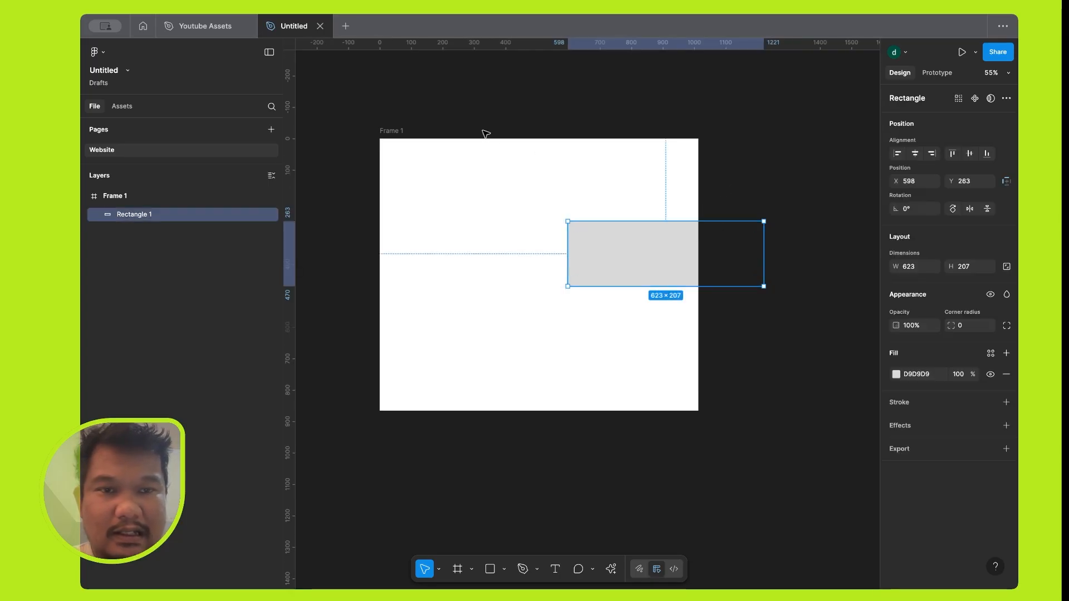
left_click(751, 209)
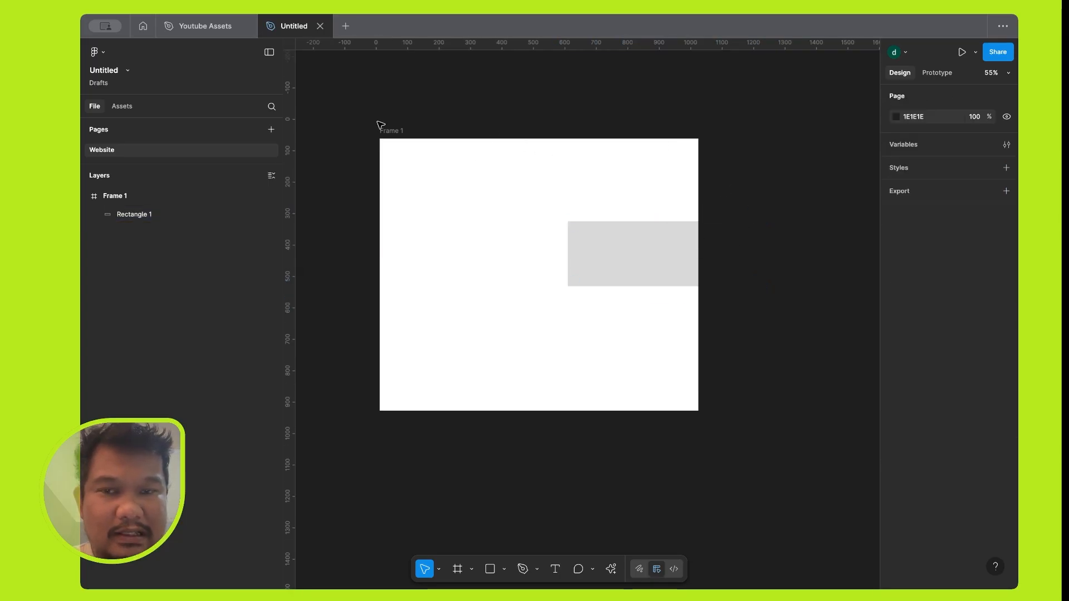
left_click(394, 132)
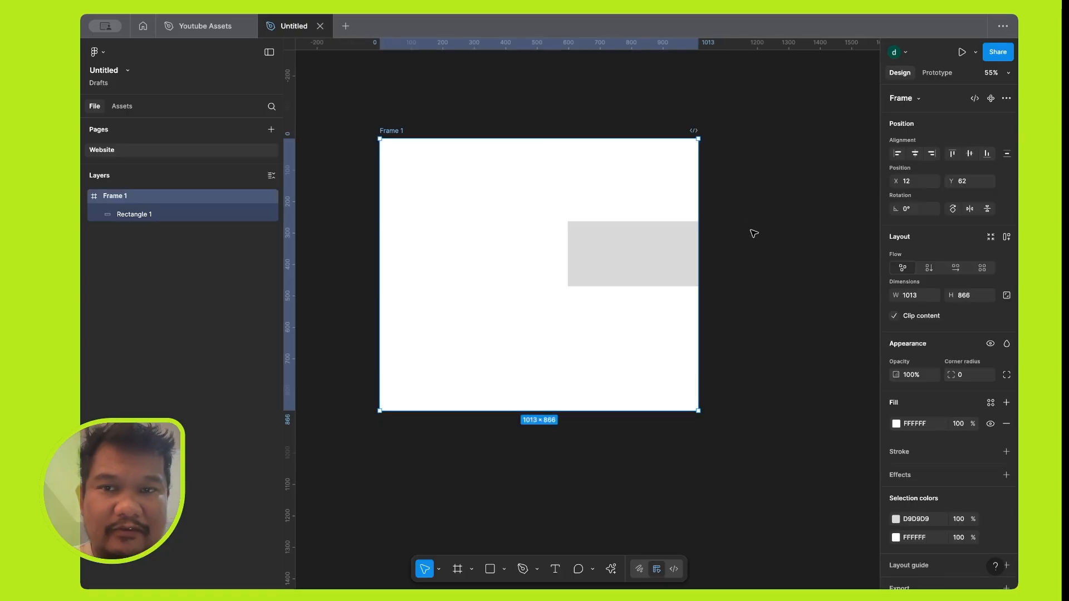
left_click(894, 317)
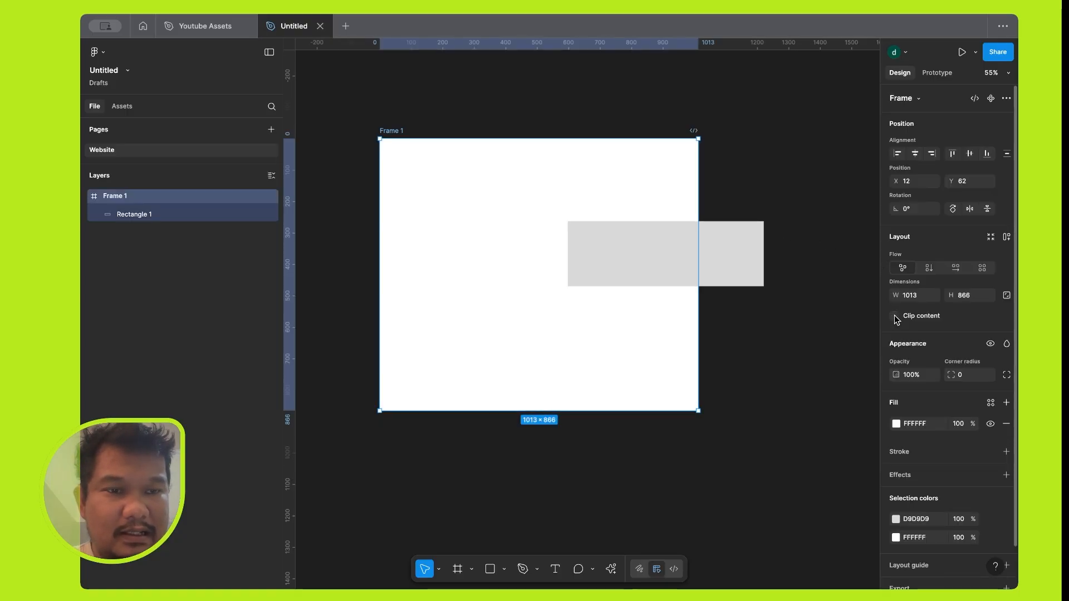
left_click(738, 296)
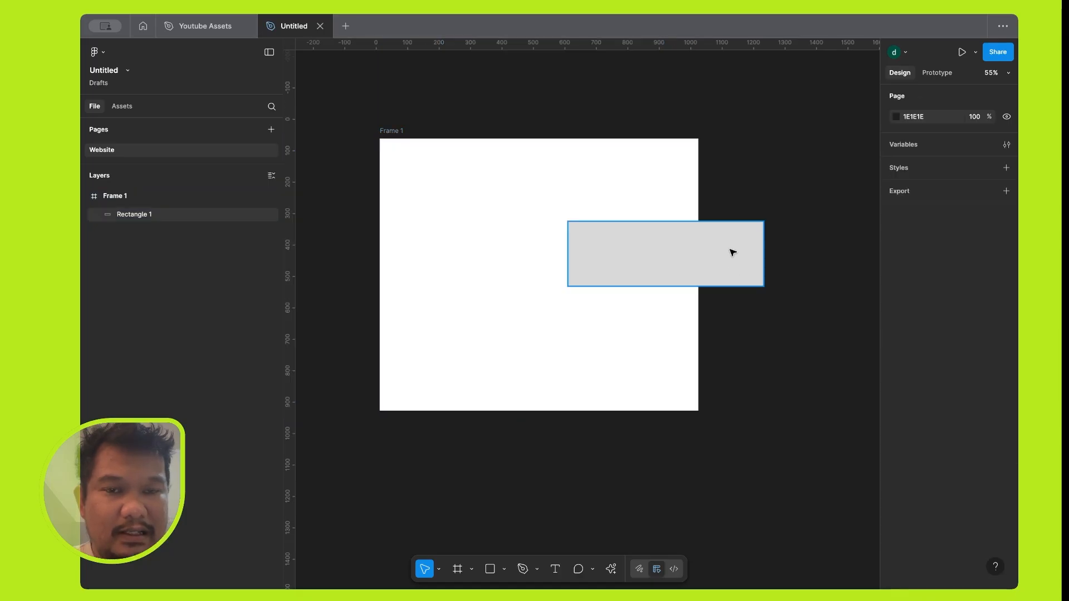
left_click_drag(733, 252, 837, 100)
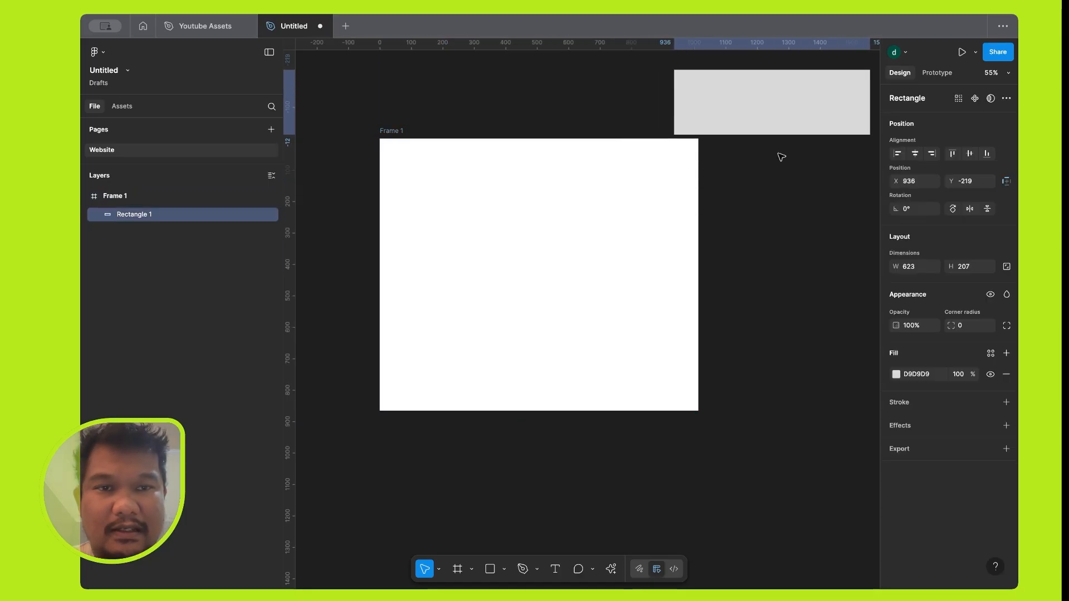
left_click_drag(781, 157, 766, 172)
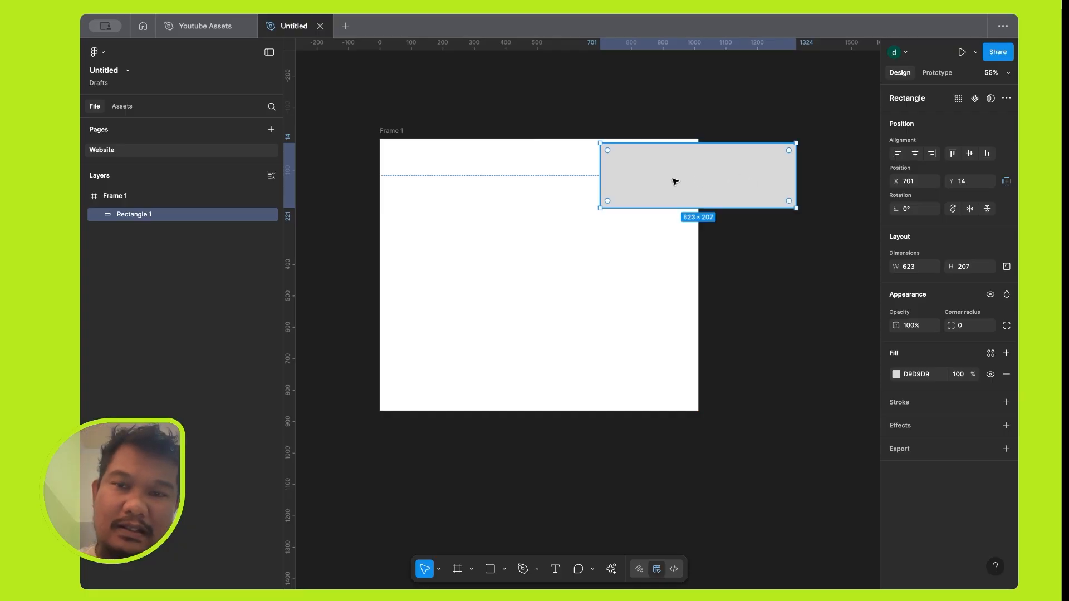
Delete Frame 1 with its rectangle and create a new frame from the 1440×1024 Desktop preset.
left_click(402, 131)
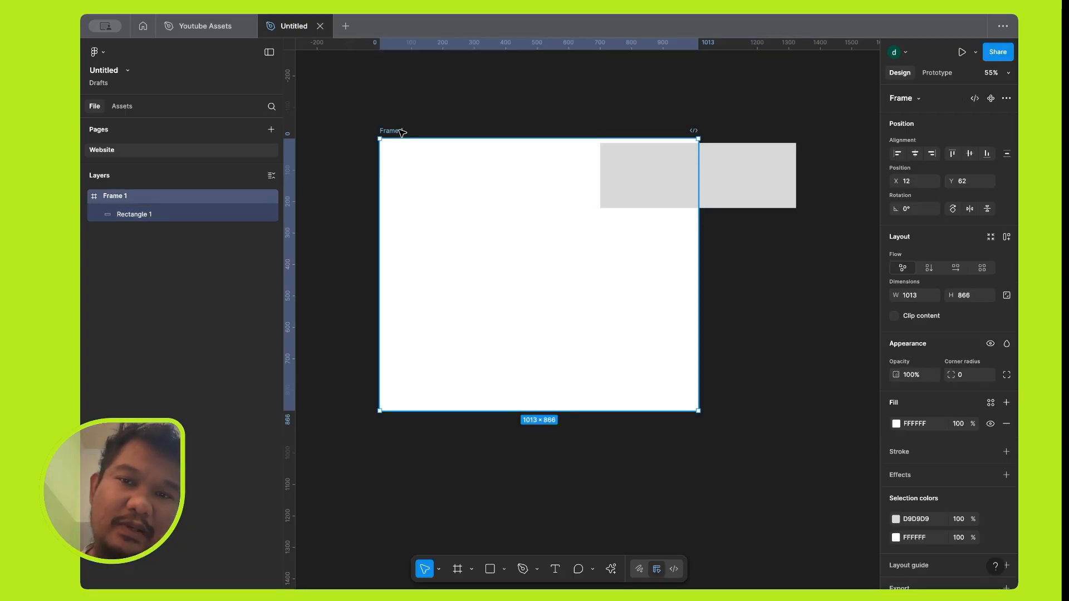
key("Delete")
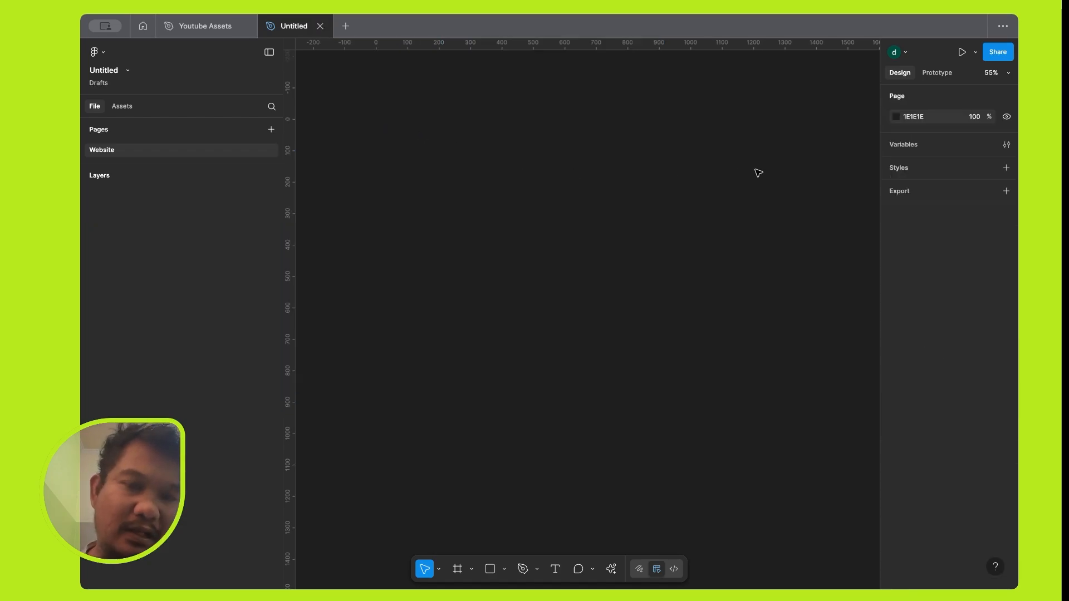
left_click(458, 569)
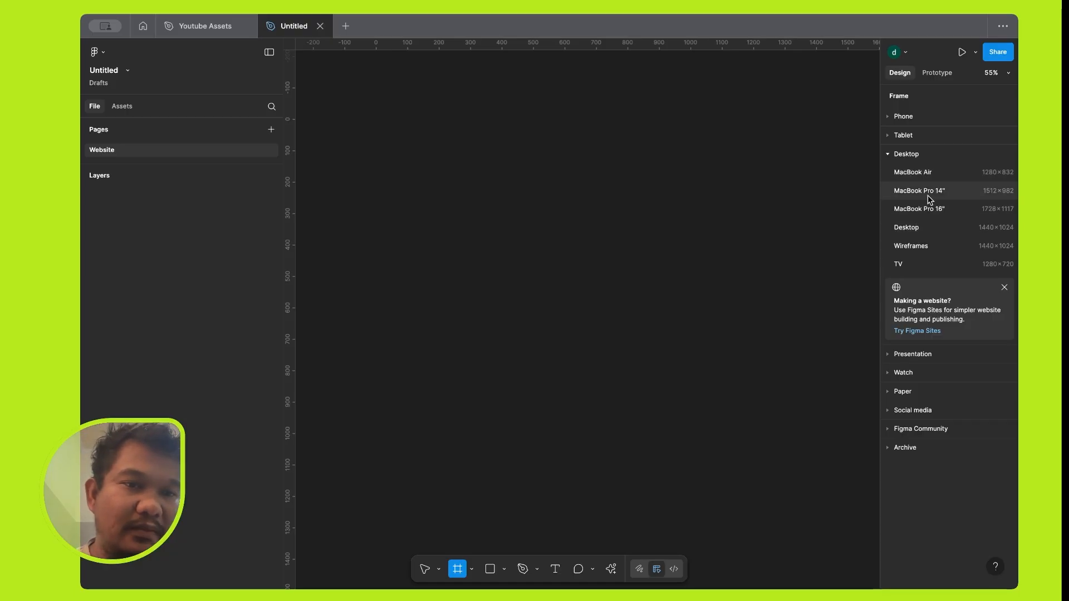
left_click(926, 228)
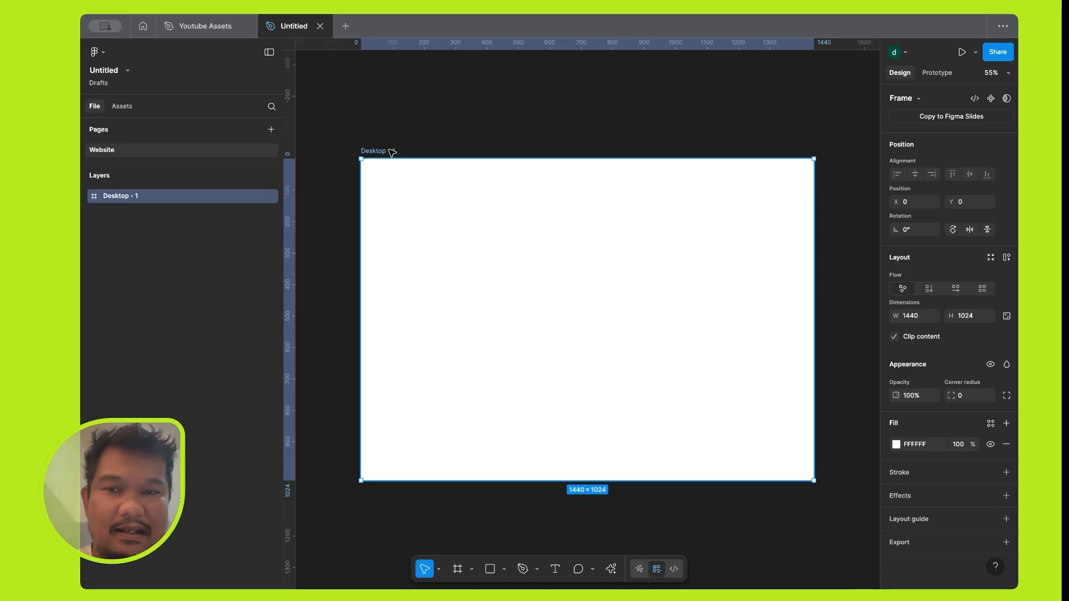
Draw a rectangle about 190 by 121 above the Desktop frame and move it inside to about X 121, Y 62.
left_click(490, 568)
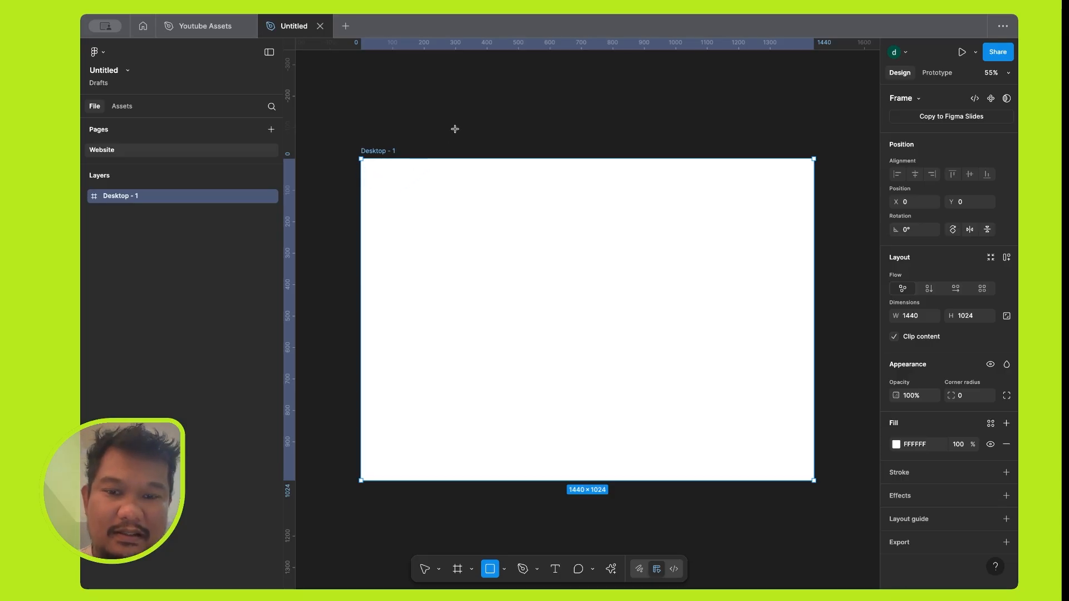
left_click_drag(497, 84, 558, 123)
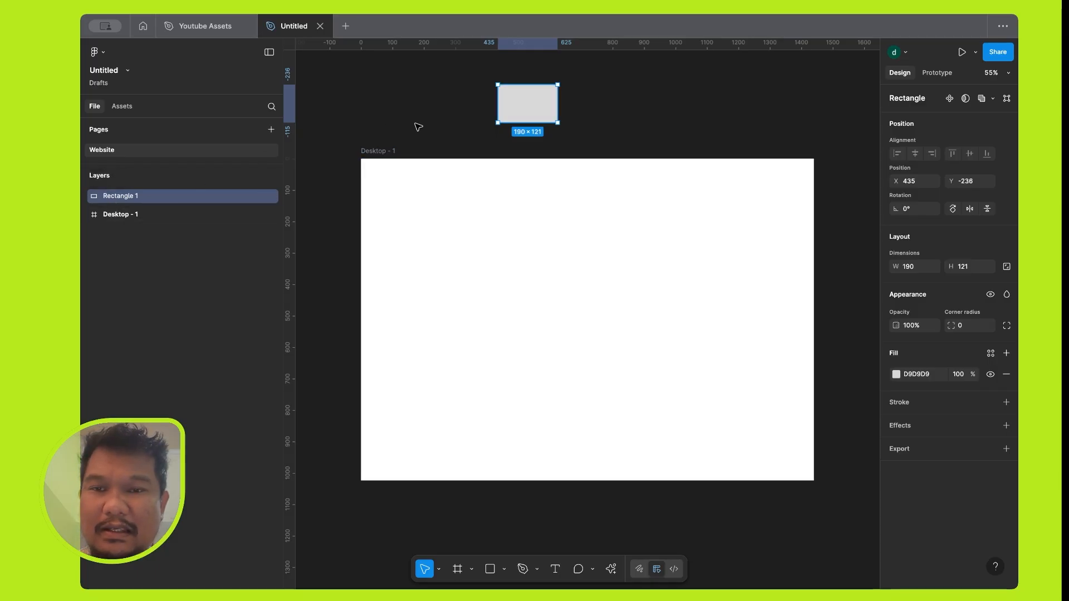
left_click(627, 107)
left_click(524, 103)
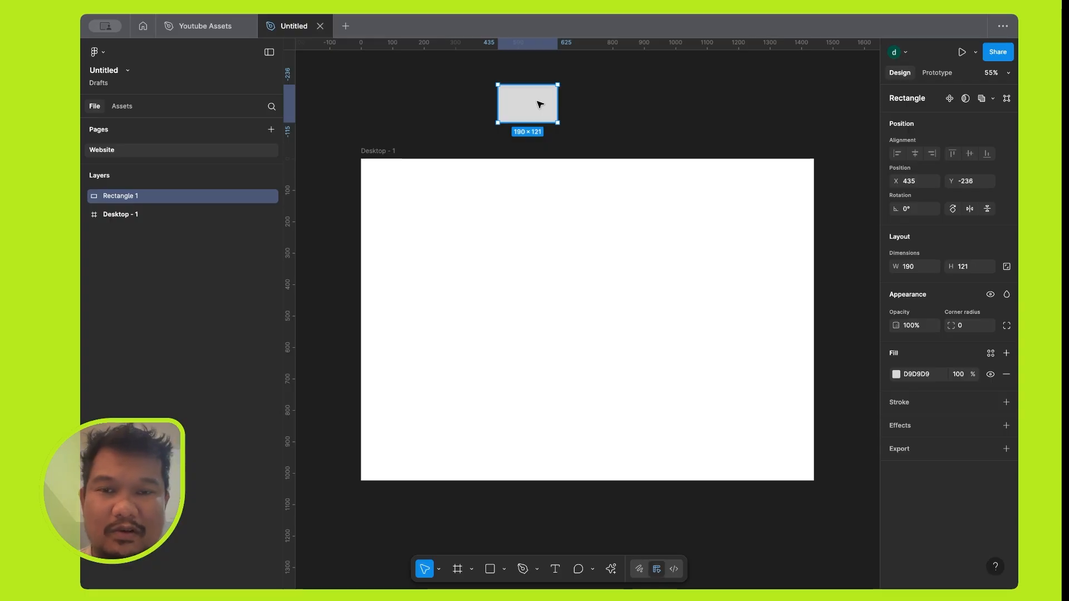
left_click_drag(539, 104, 442, 198)
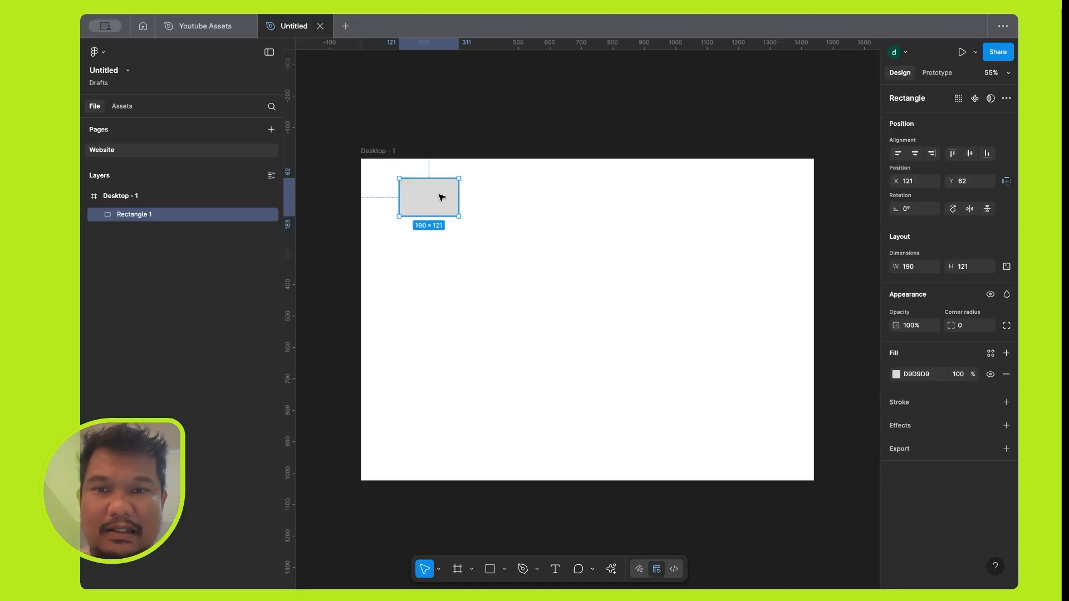
Look at the rectangle's prototype settings and launch the presentation preview, ending back in the design file.
left_click(931, 74)
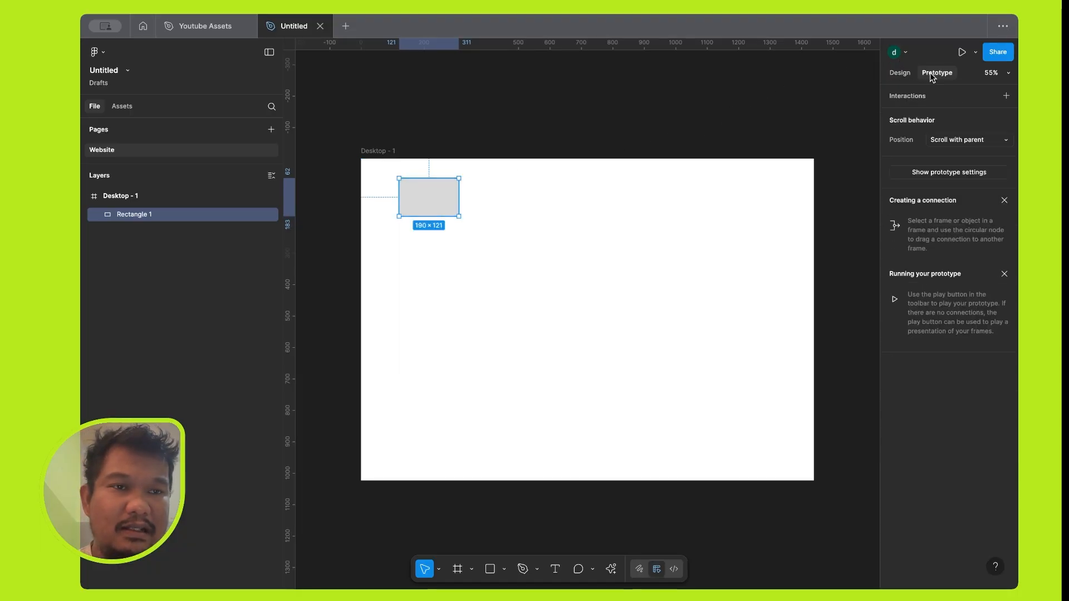
left_click(900, 74)
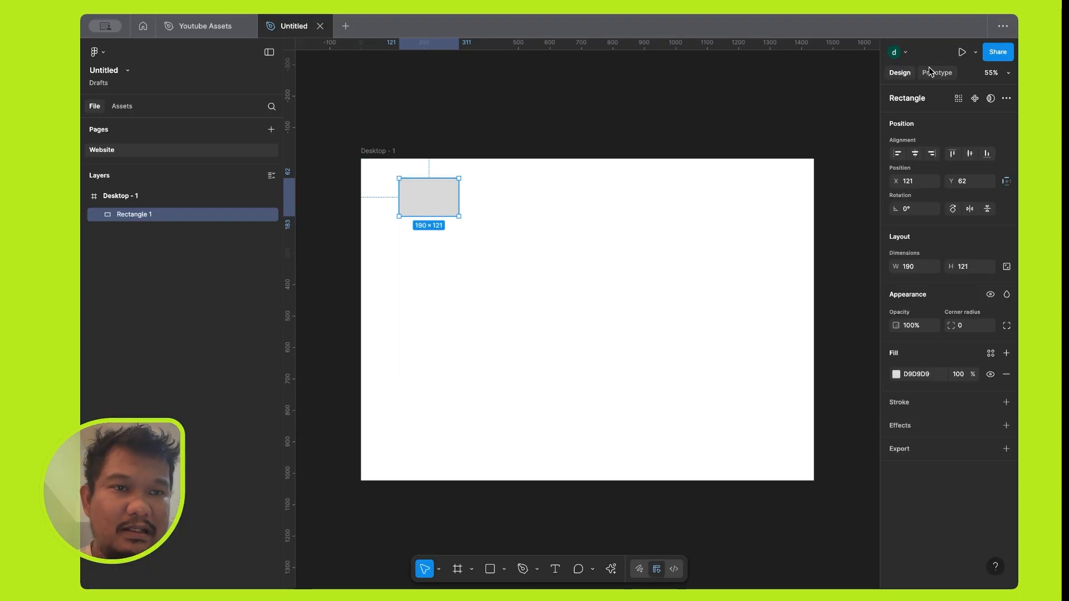
left_click(962, 54)
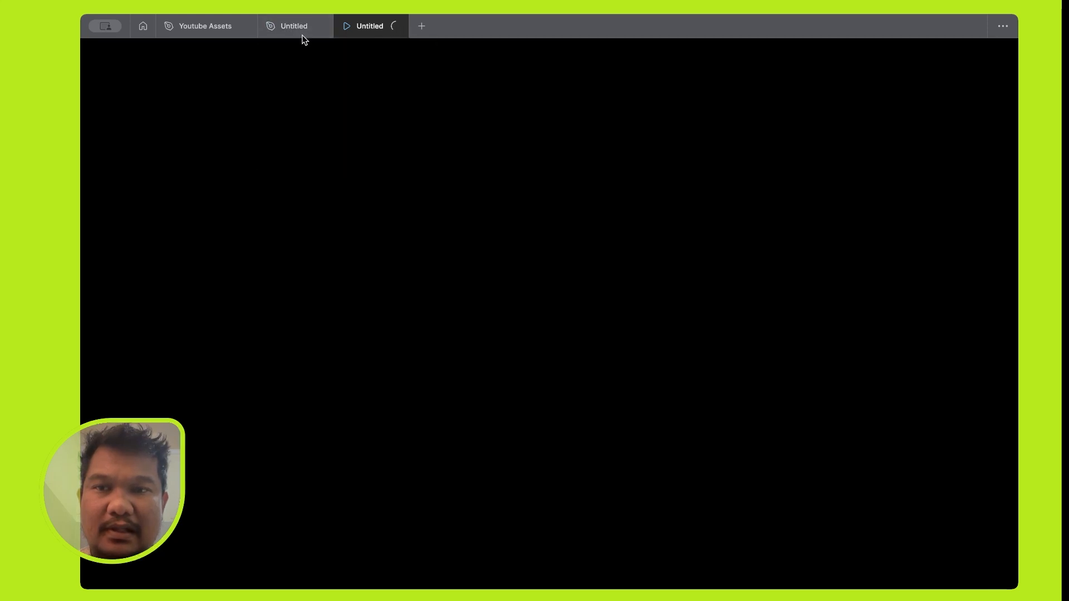
mouse_move(298, 34)
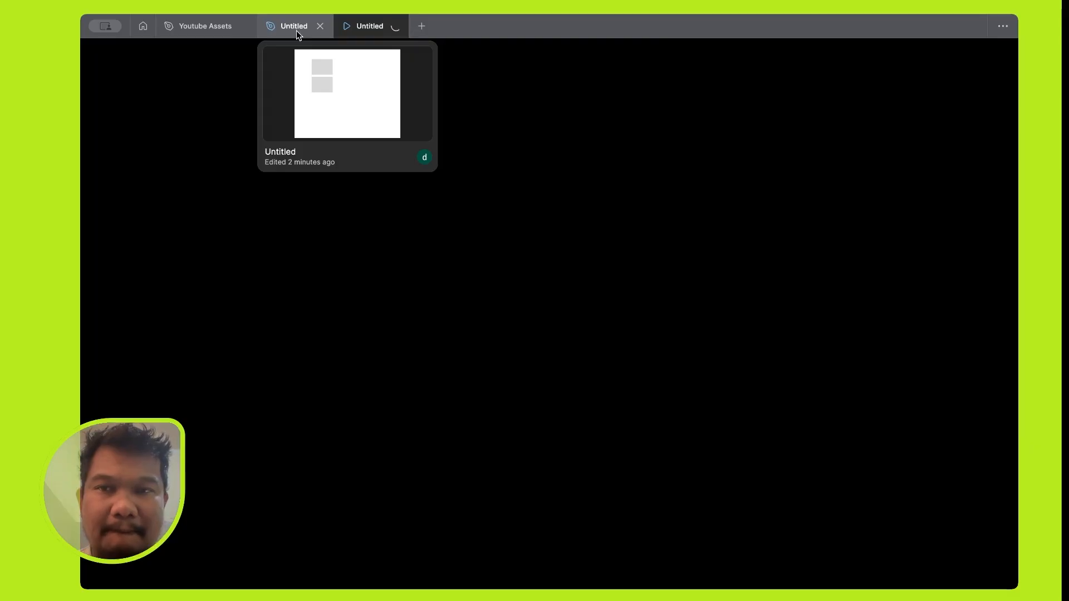
left_click(298, 33)
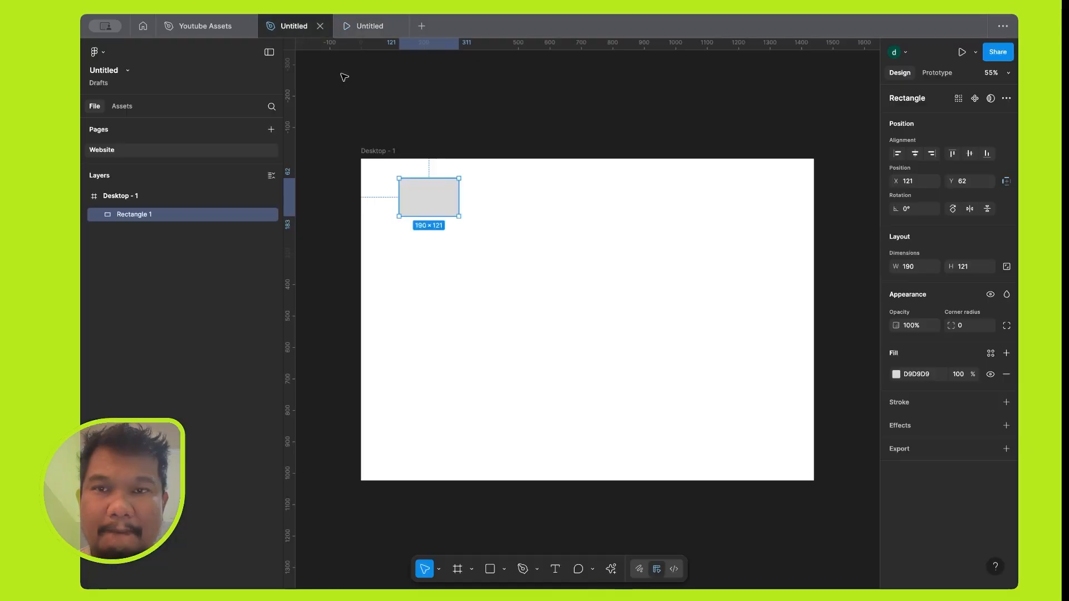
left_click(375, 29)
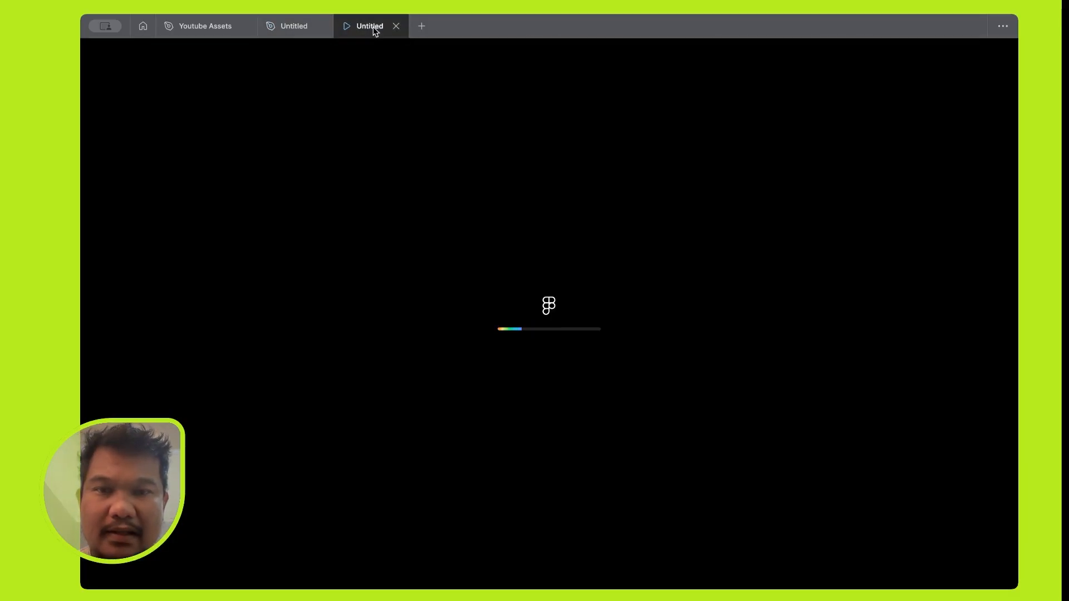
mouse_move(289, 26)
left_click(289, 25)
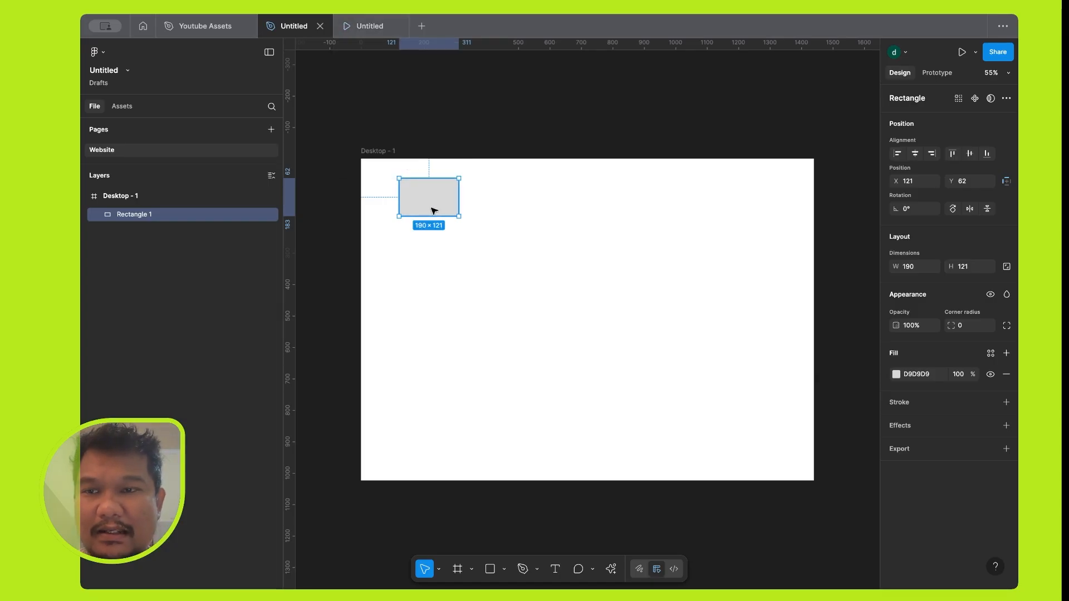
Move the rectangle to about X 139, Y 0 in the Desktop frame and view it in the prototype preview.
mouse_move(434, 211)
left_mouse_down()
mouse_move(439, 182)
mouse_move(442, 212)
mouse_move(439, 195)
left_mouse_up()
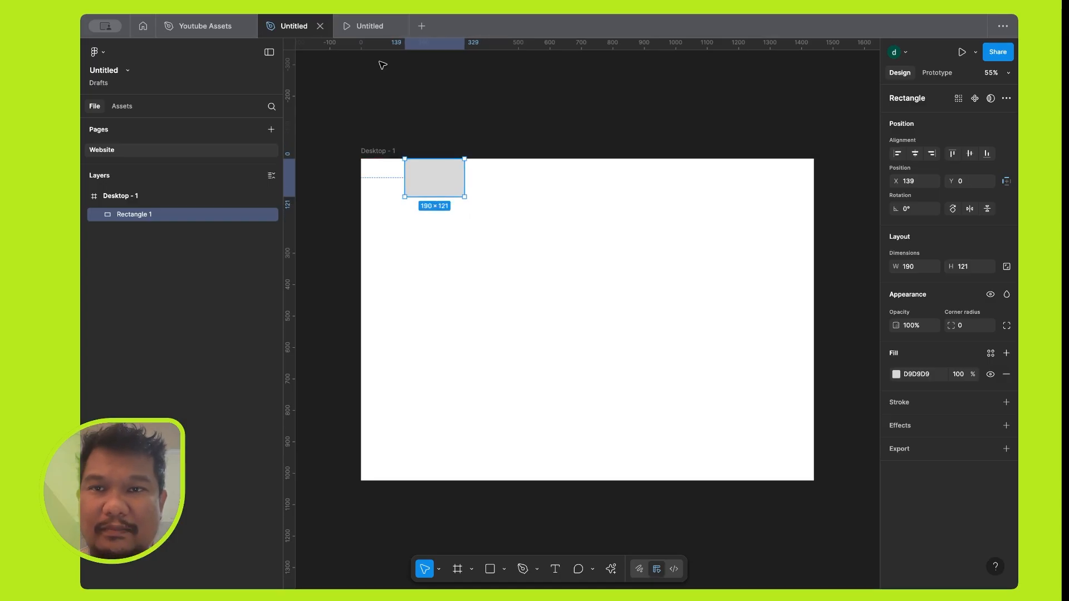
left_click(371, 26)
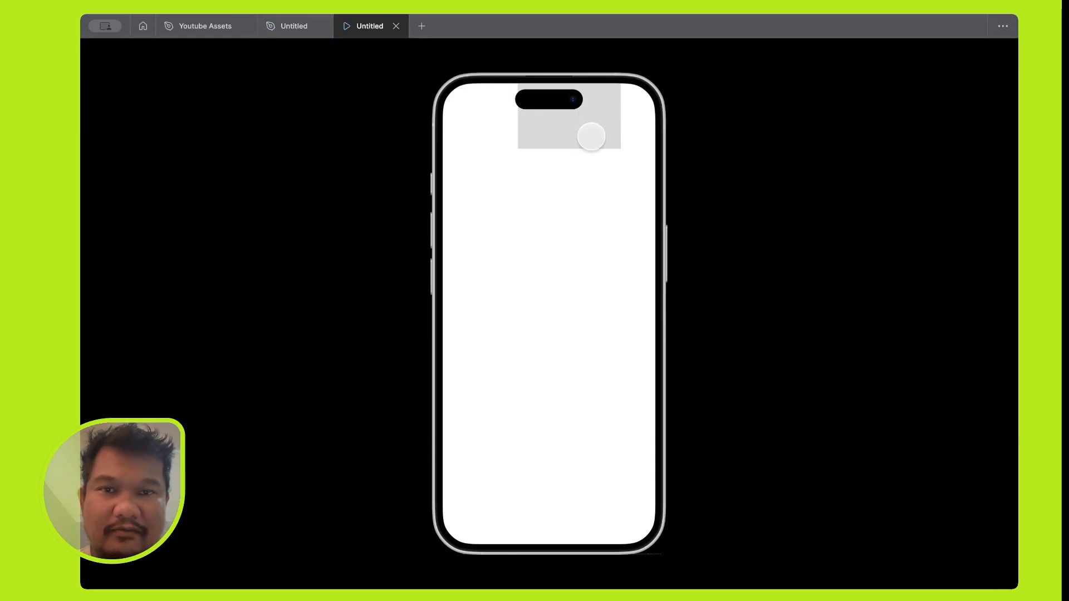
Move the rectangle out of the Desktop frame to about X 143, Y -88 and check the prototype preview.
left_click(293, 27)
left_click_drag(446, 182, 446, 159)
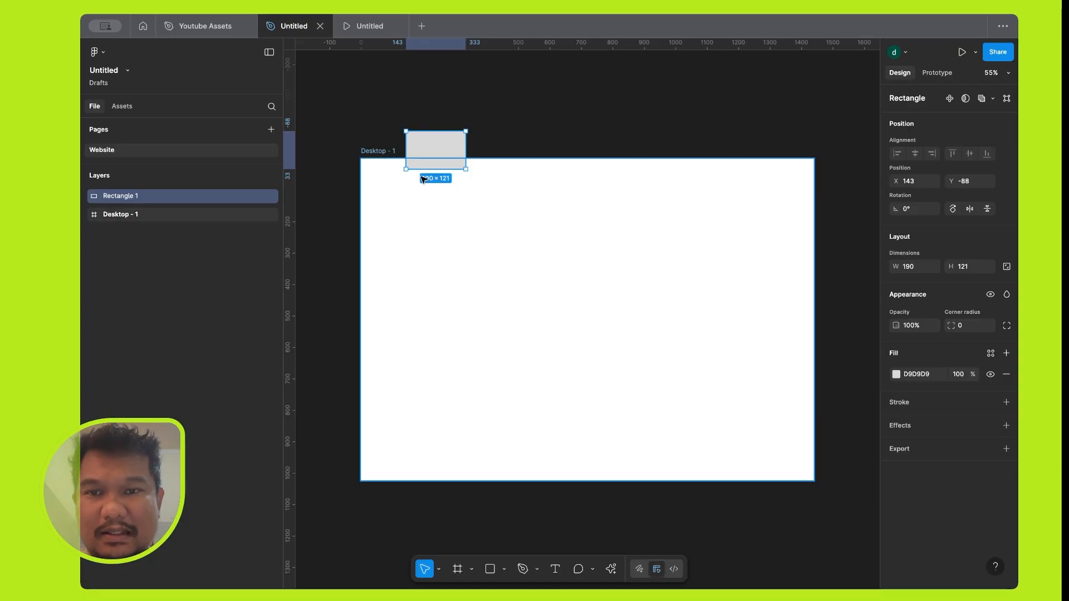
left_click(504, 126)
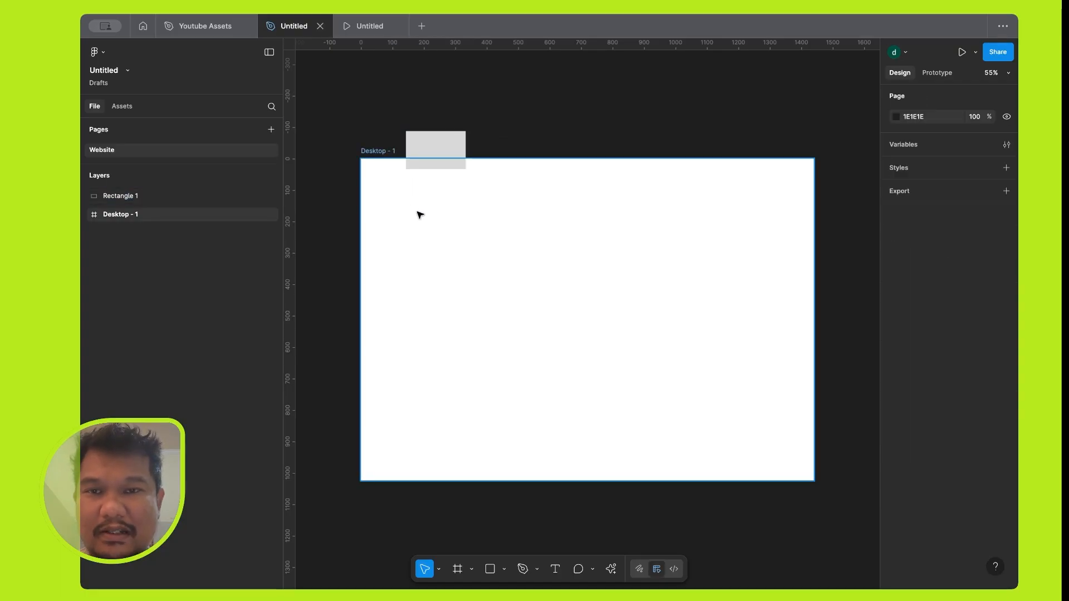
left_click(370, 31)
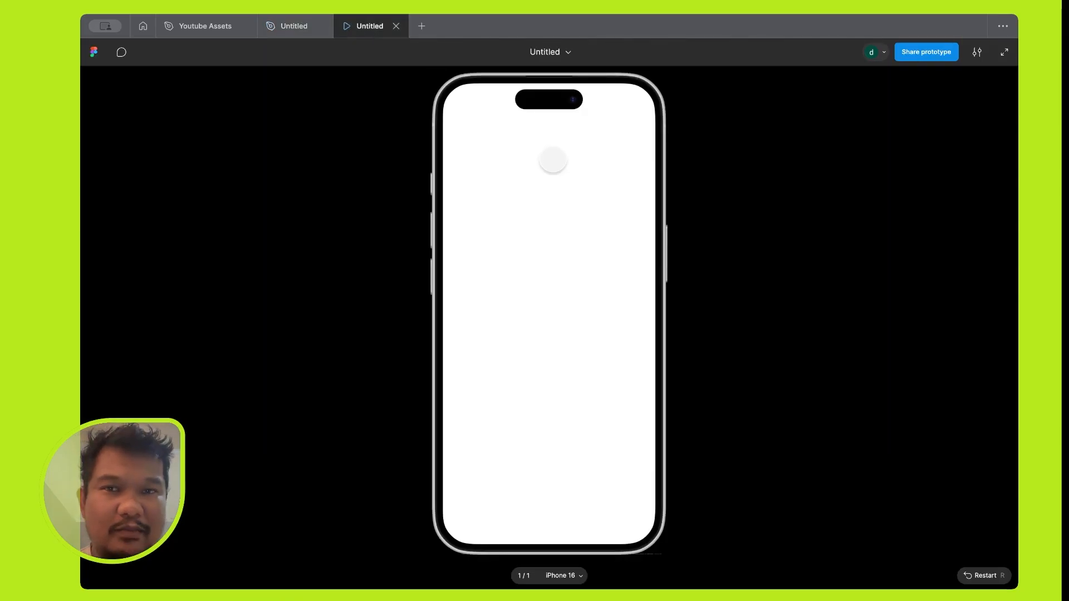
Set the prototype device to MacBook Air, check it in the presentation preview, and return to the design file.
left_click(287, 26)
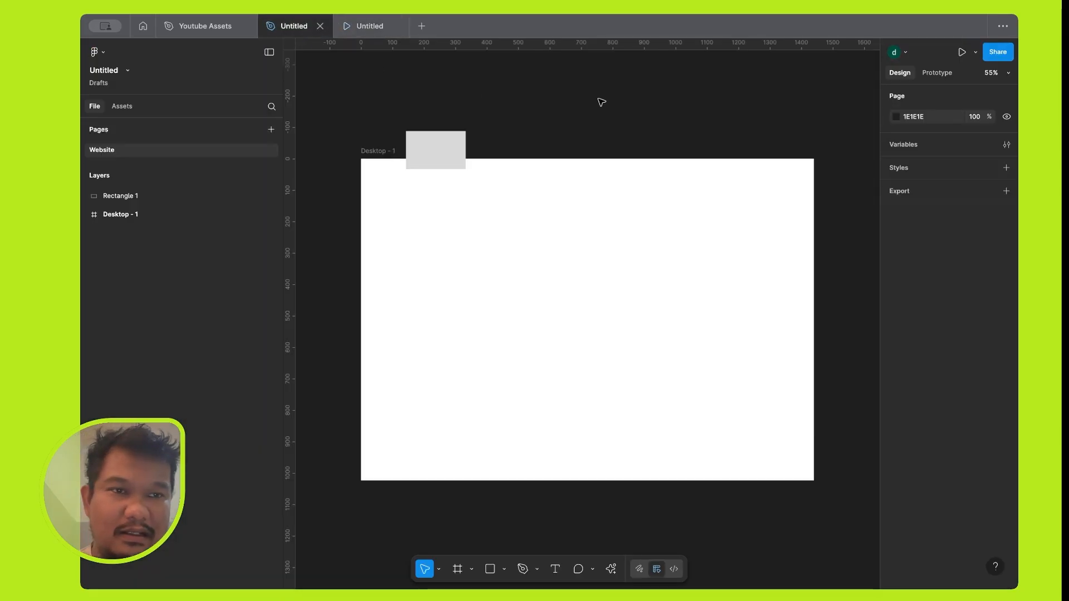
left_click(942, 75)
left_click(941, 118)
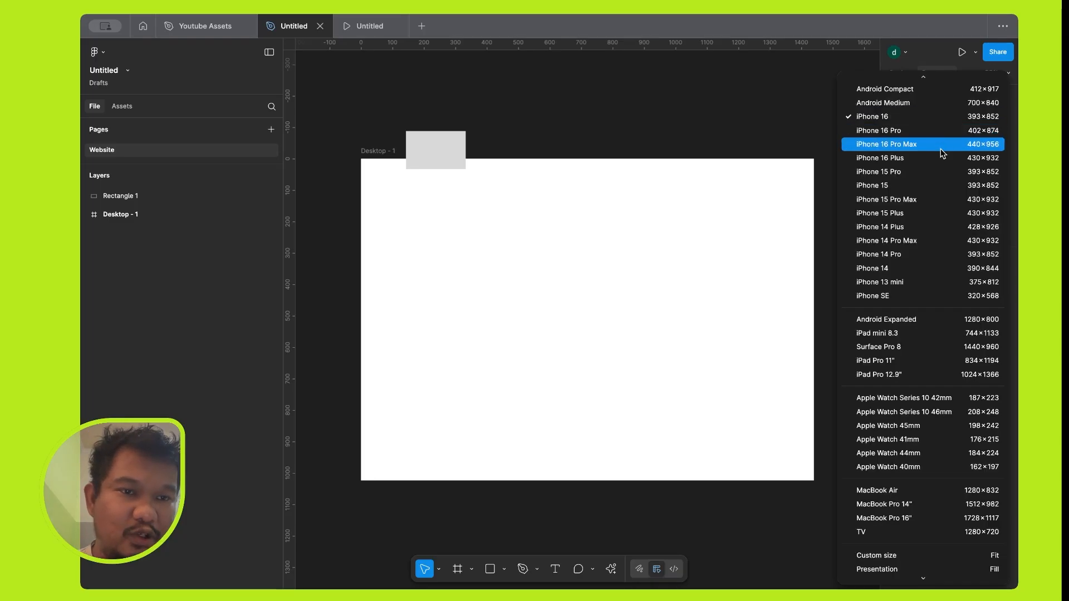
scroll(928, 239, "down", 3)
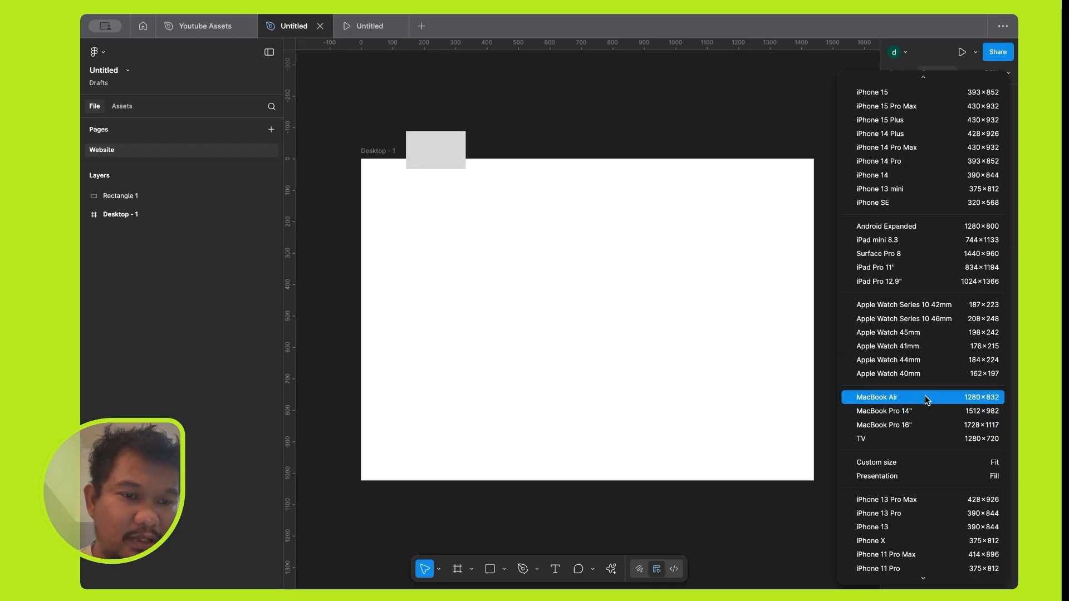
left_click(924, 395)
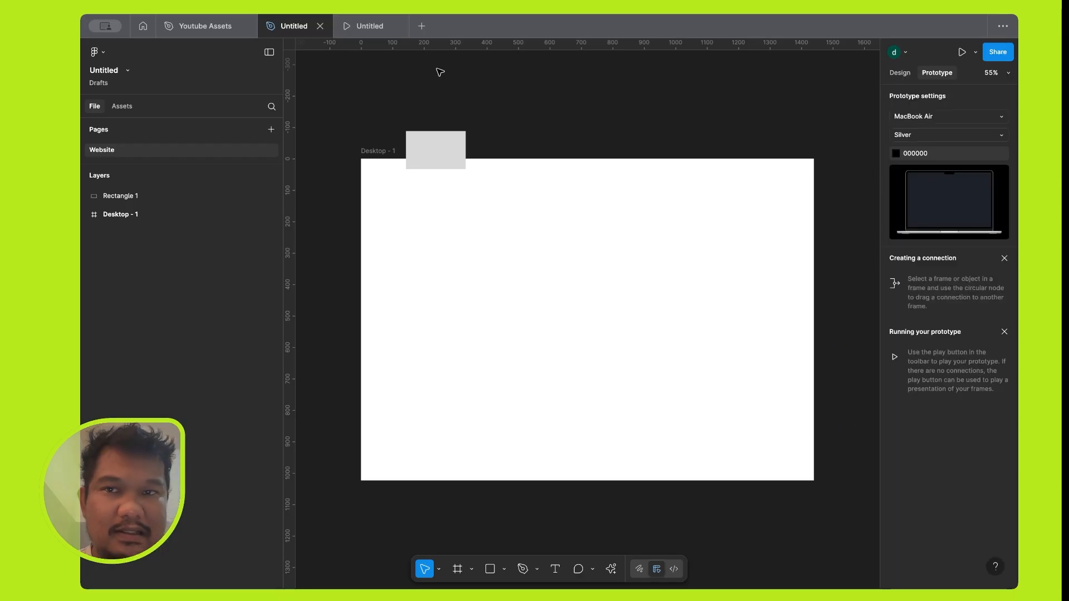
left_click(377, 28)
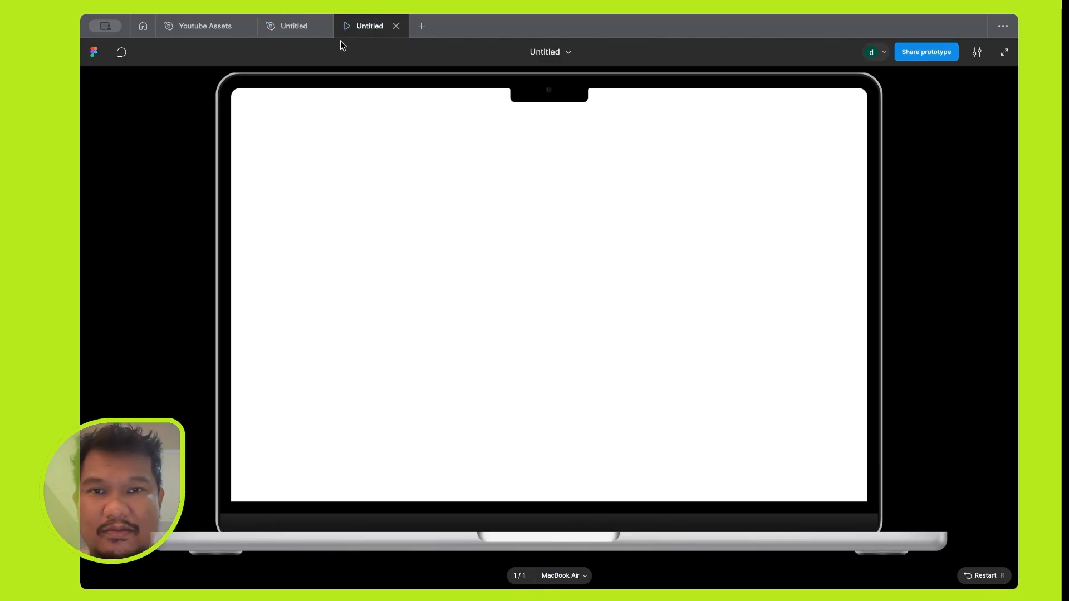
left_click(295, 26)
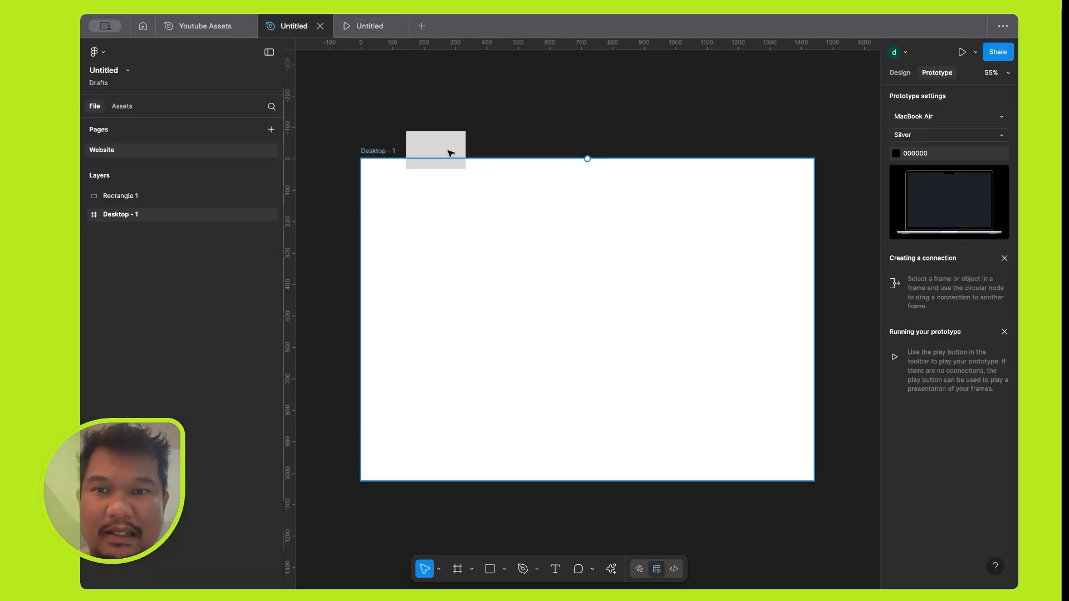
Move the rectangle inside the Desktop frame to about X 123, Y 84 and show its design properties.
left_click_drag(451, 154, 444, 207)
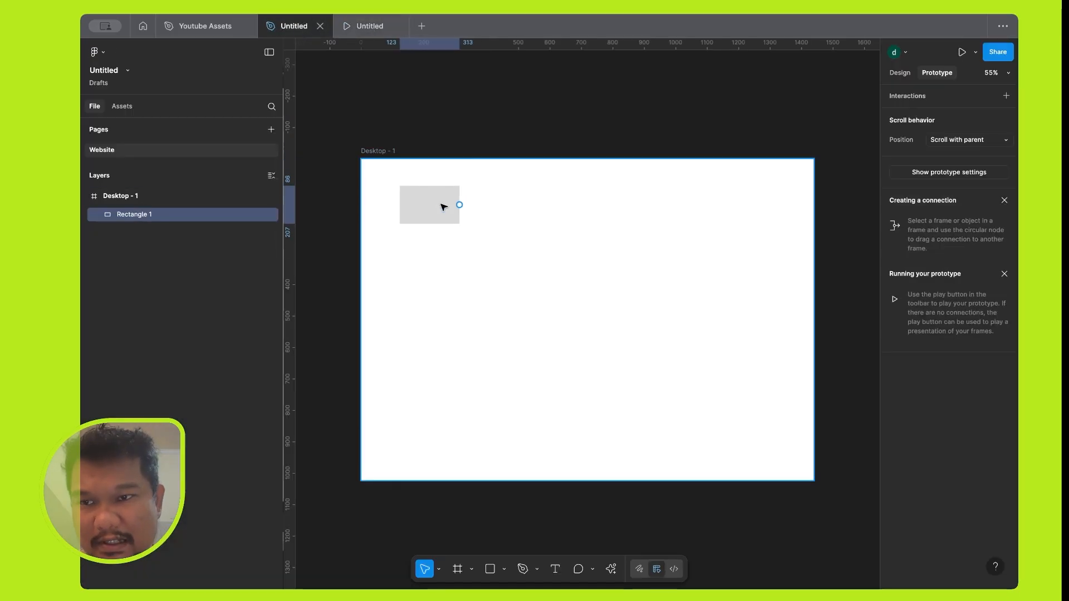
left_click(462, 139)
left_click(428, 207)
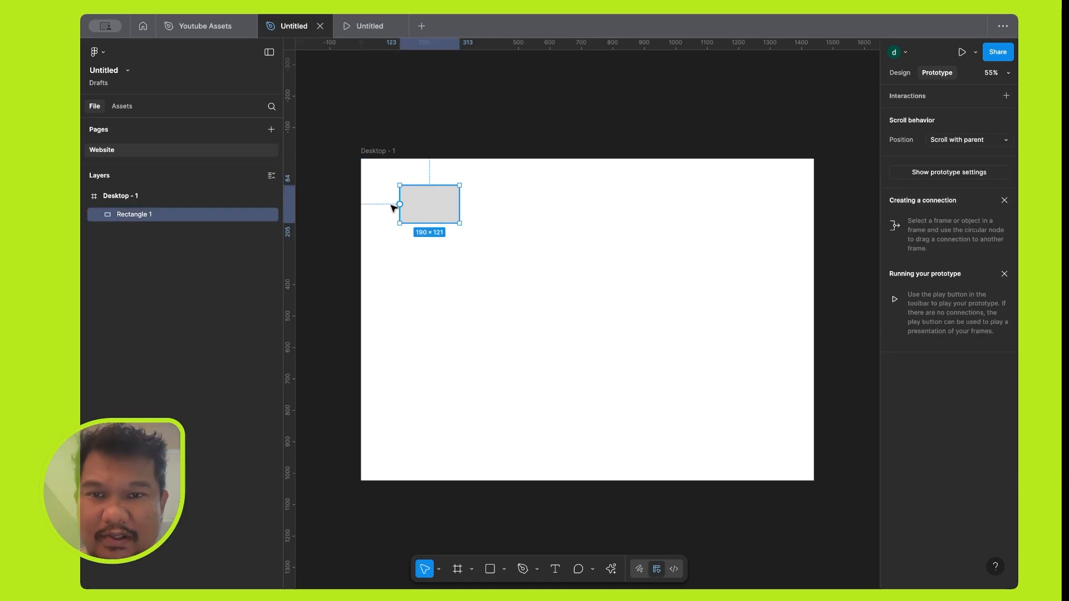
left_click(341, 206)
left_click(430, 204)
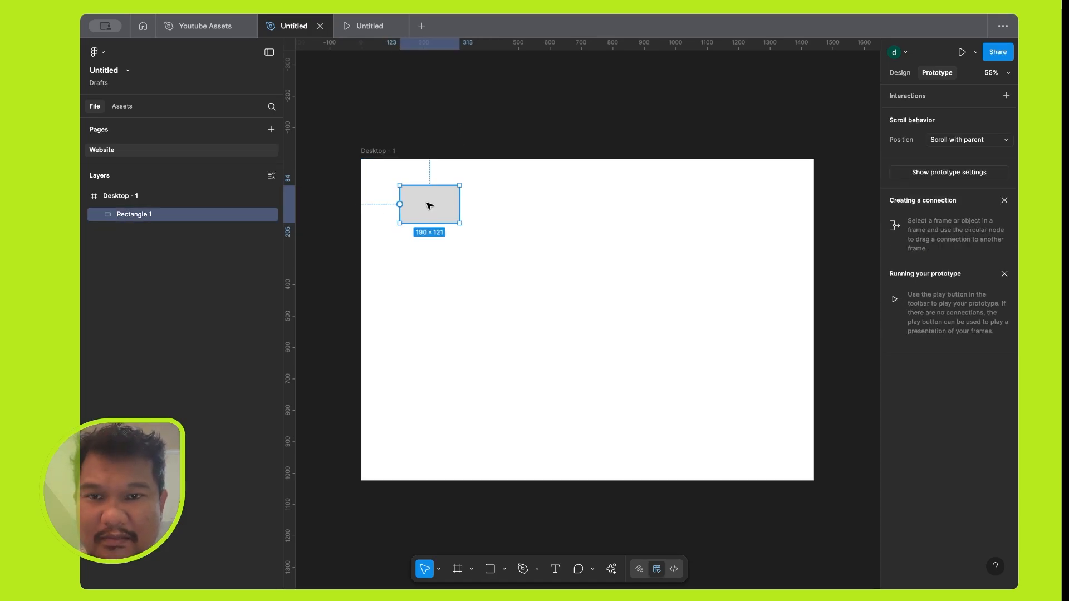
left_click(454, 144)
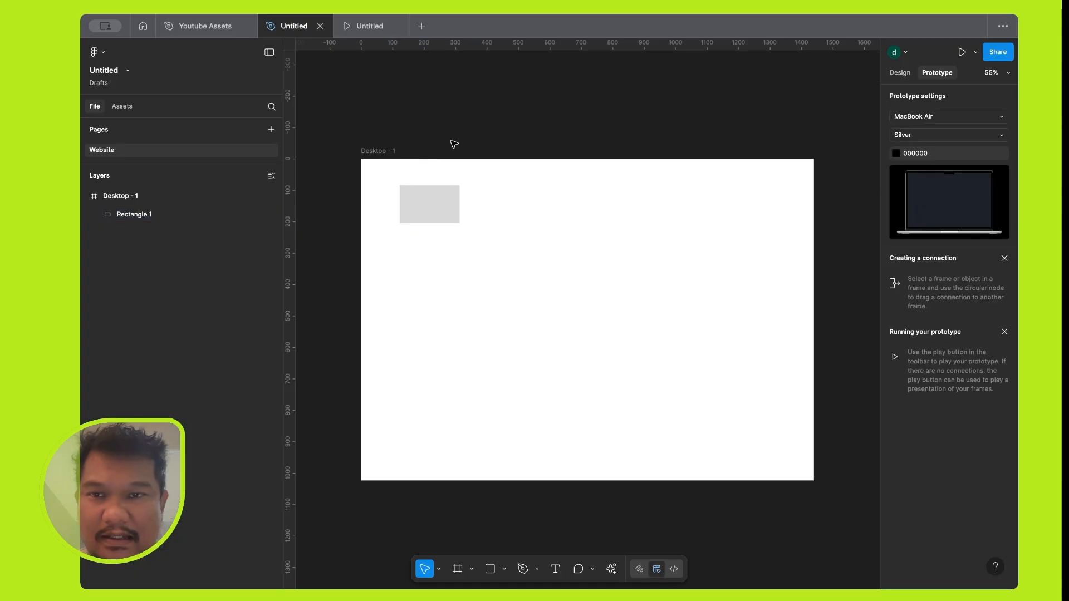
left_click(429, 218)
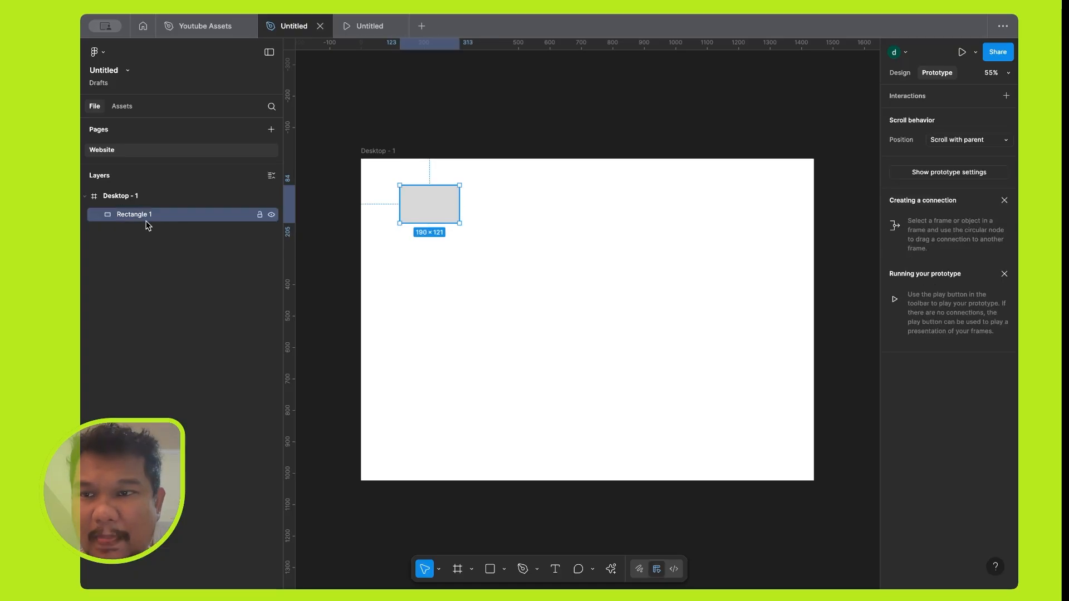
left_click(127, 200)
left_click(138, 214)
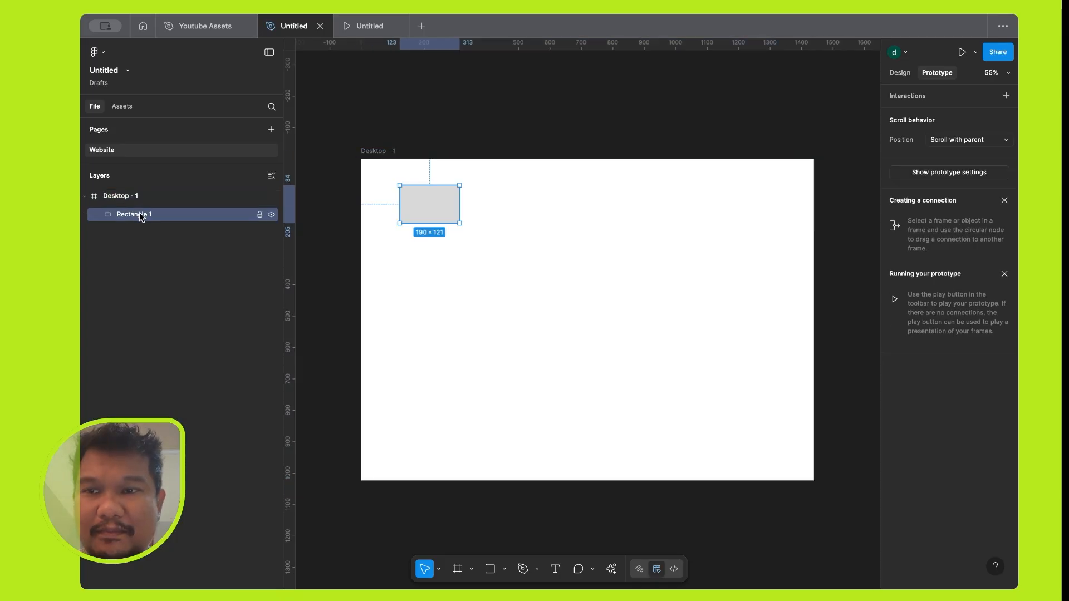
left_click(900, 73)
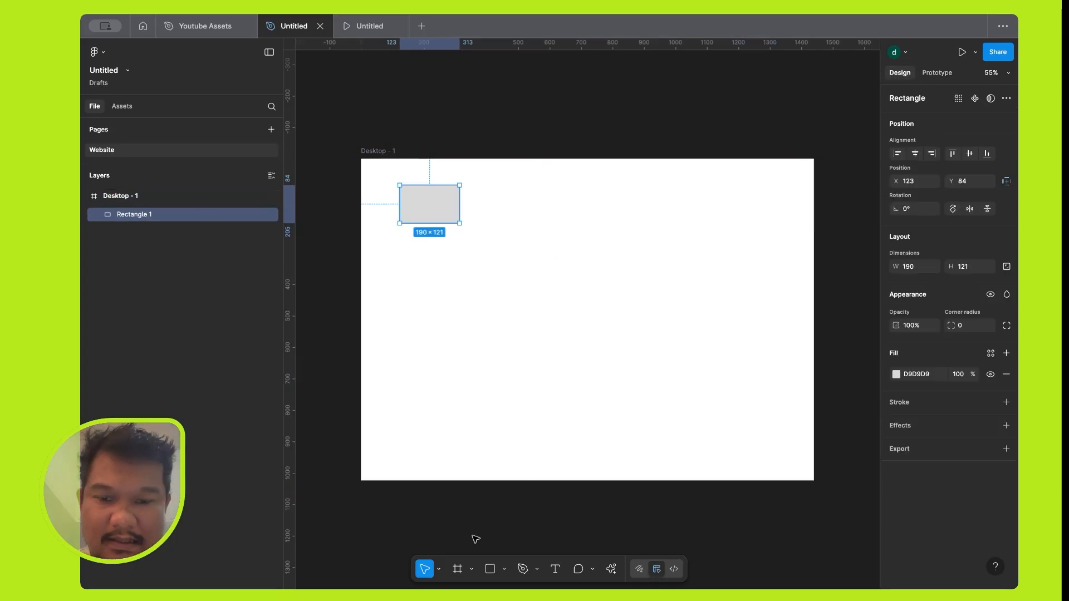
left_click(457, 573)
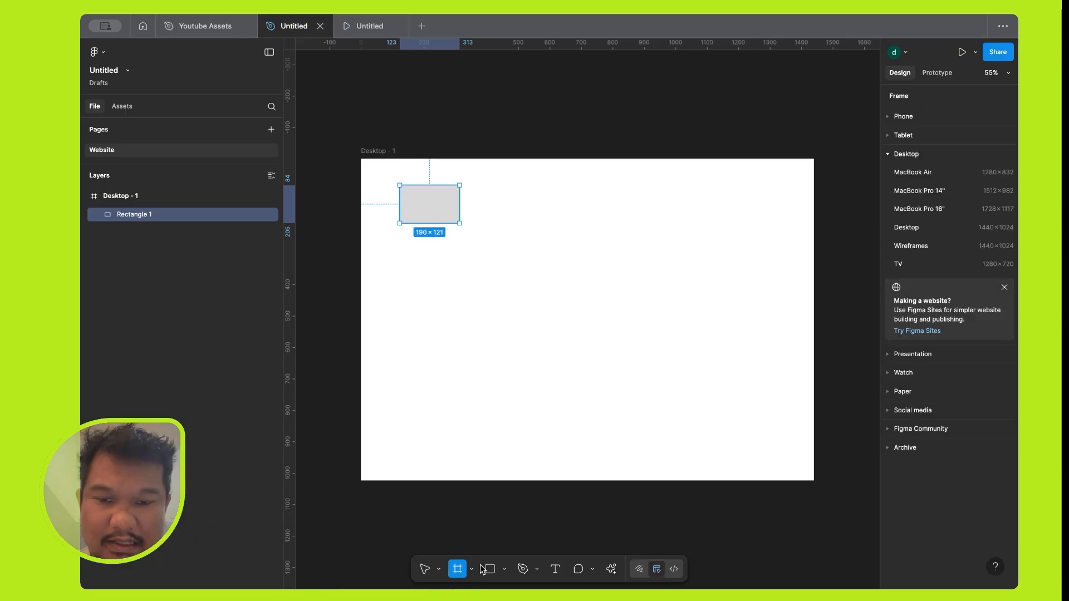
left_click(503, 570)
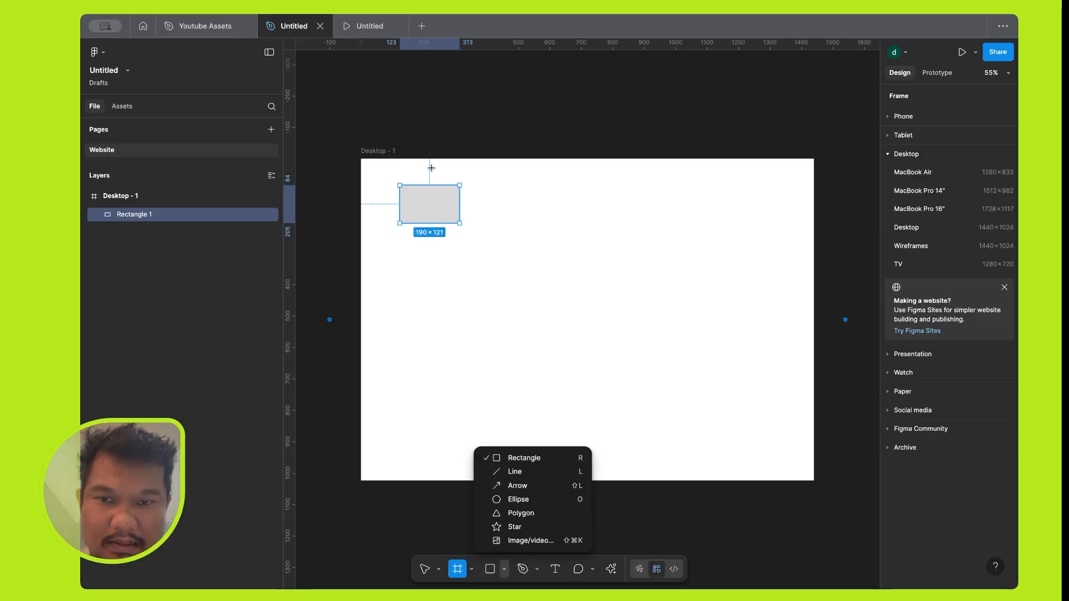
left_click(460, 122)
left_click(461, 123)
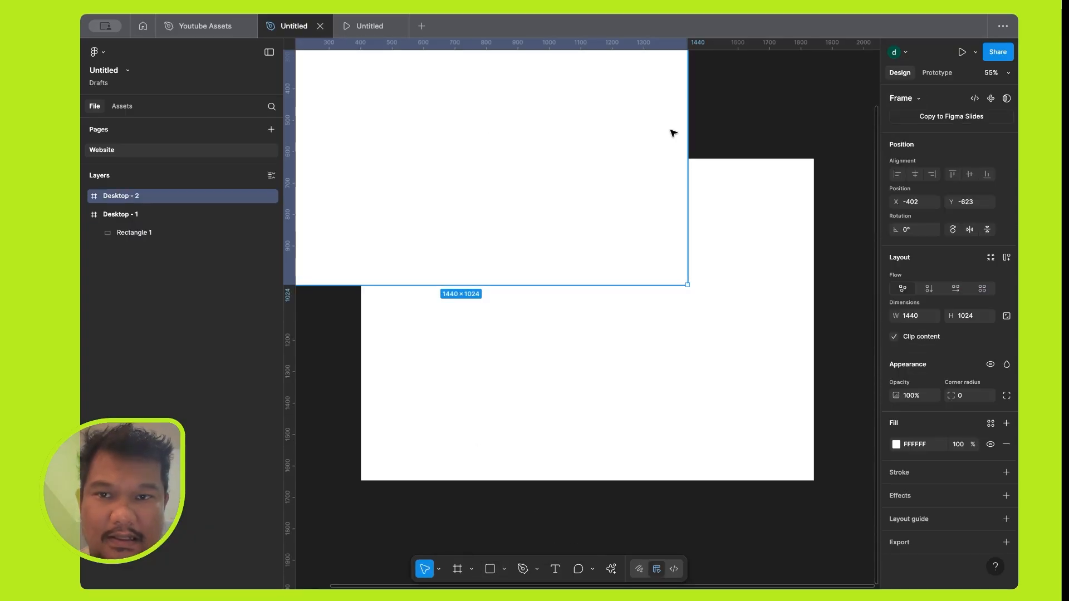
key("Delete")
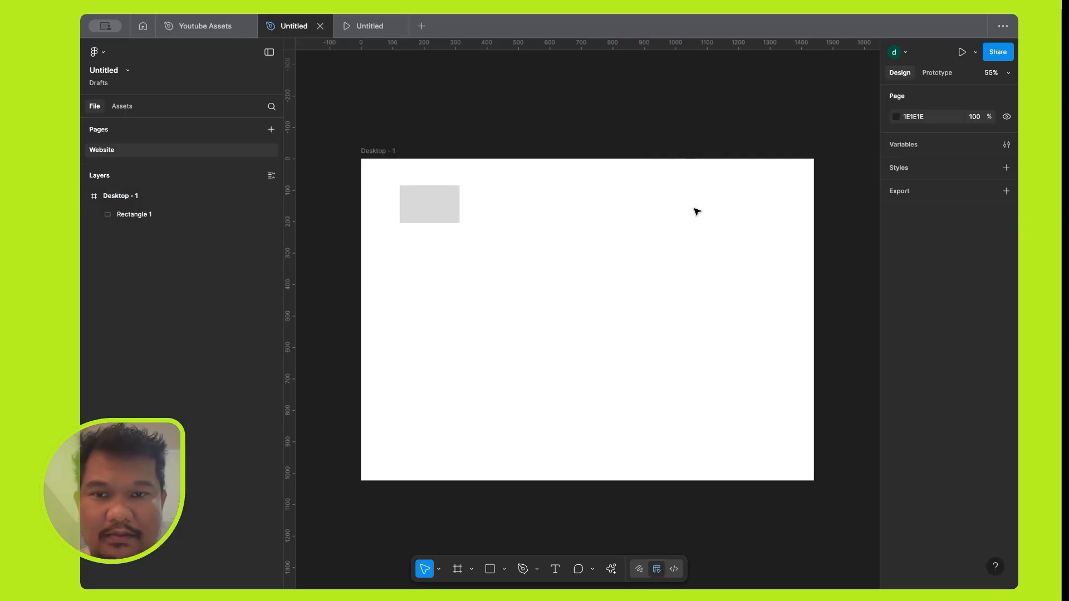
Try 50% opacity on the whole Desktop frame and restore it to 100%.
left_click(438, 207)
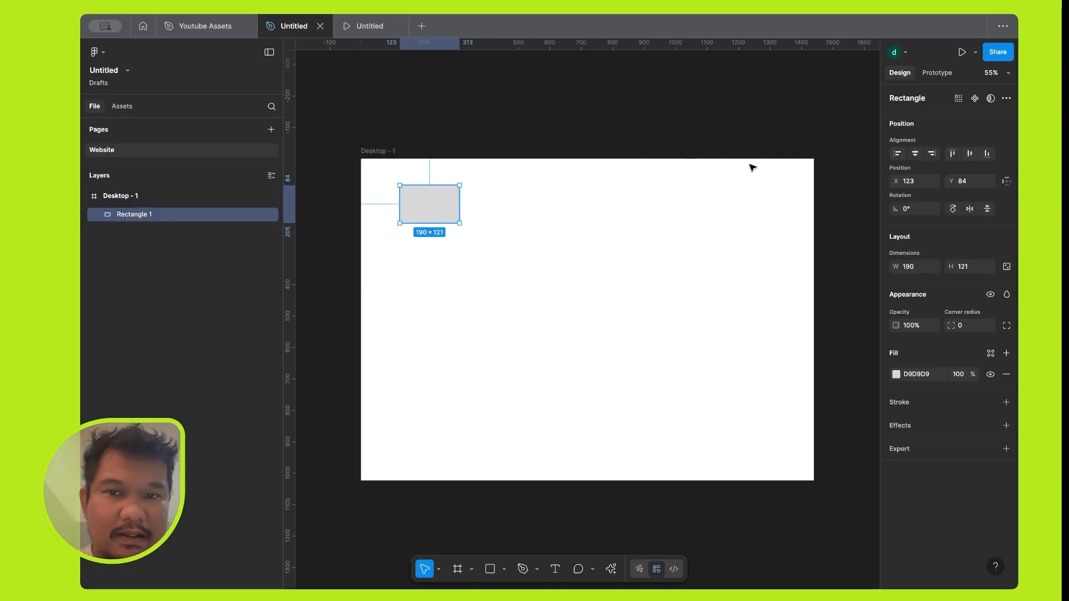
left_click(591, 138)
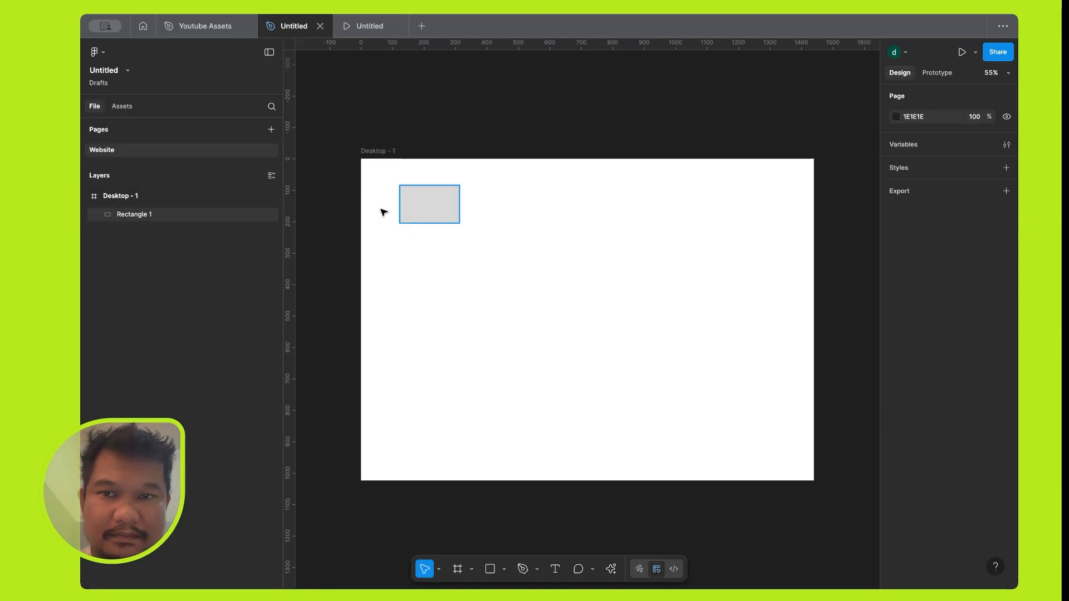
left_click(382, 151)
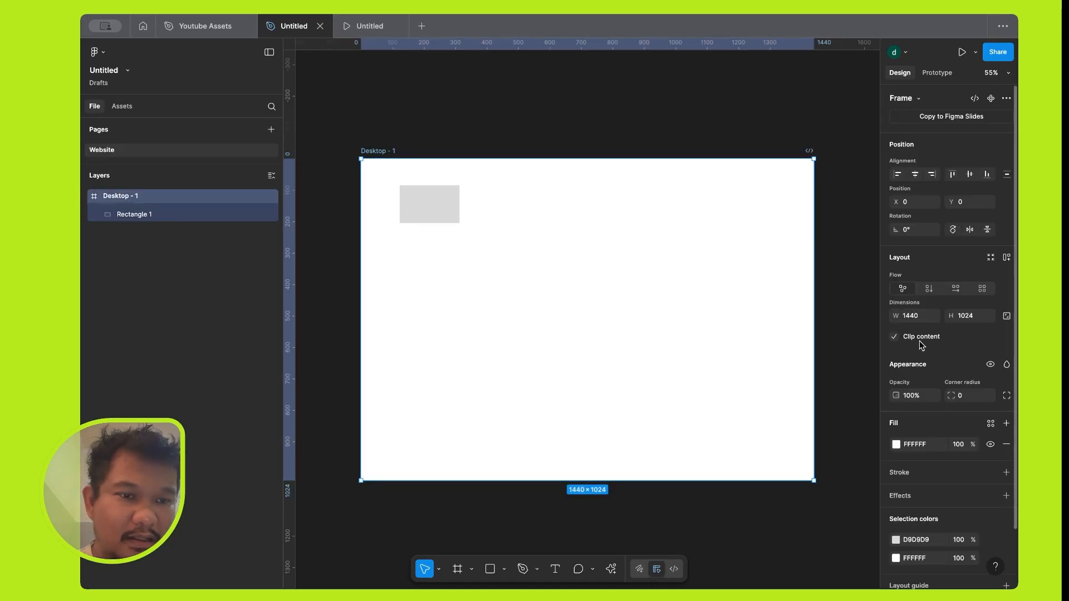
scroll(921, 355, "down", 1)
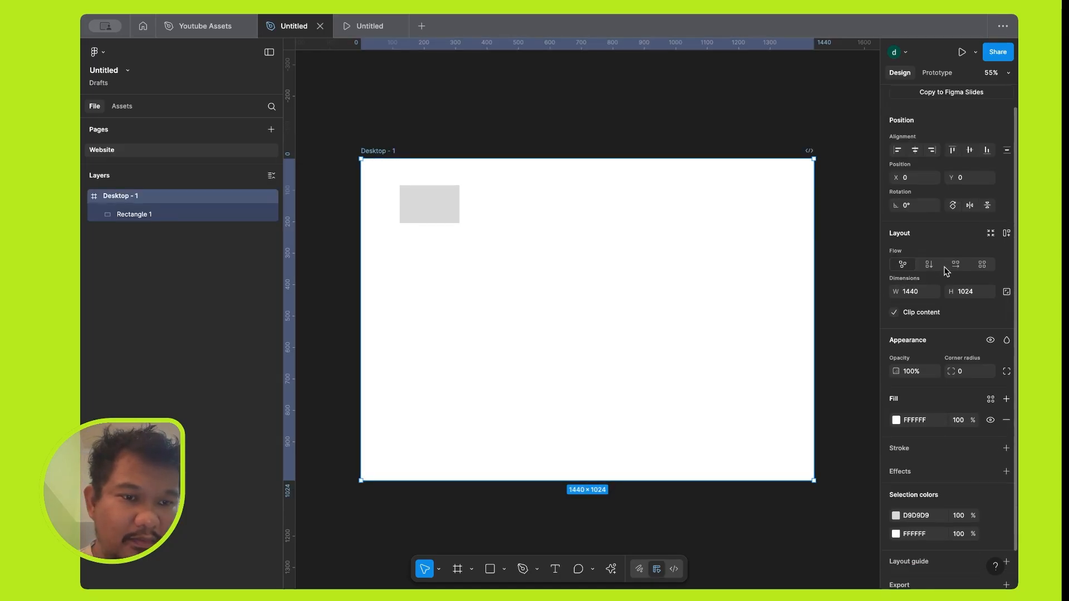
scroll(907, 334, "down", 2)
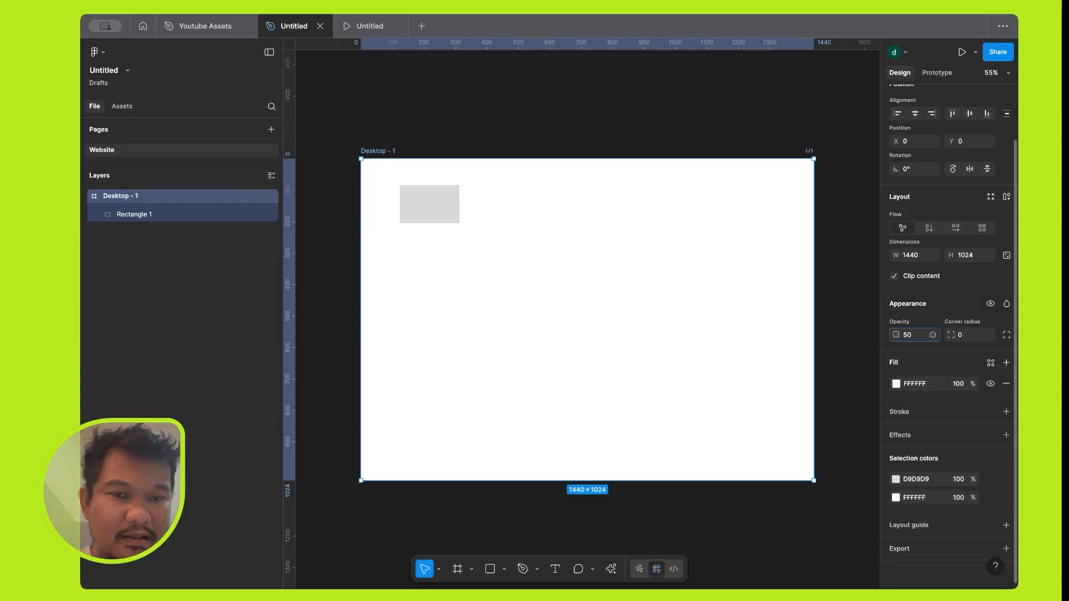
key("Tab")
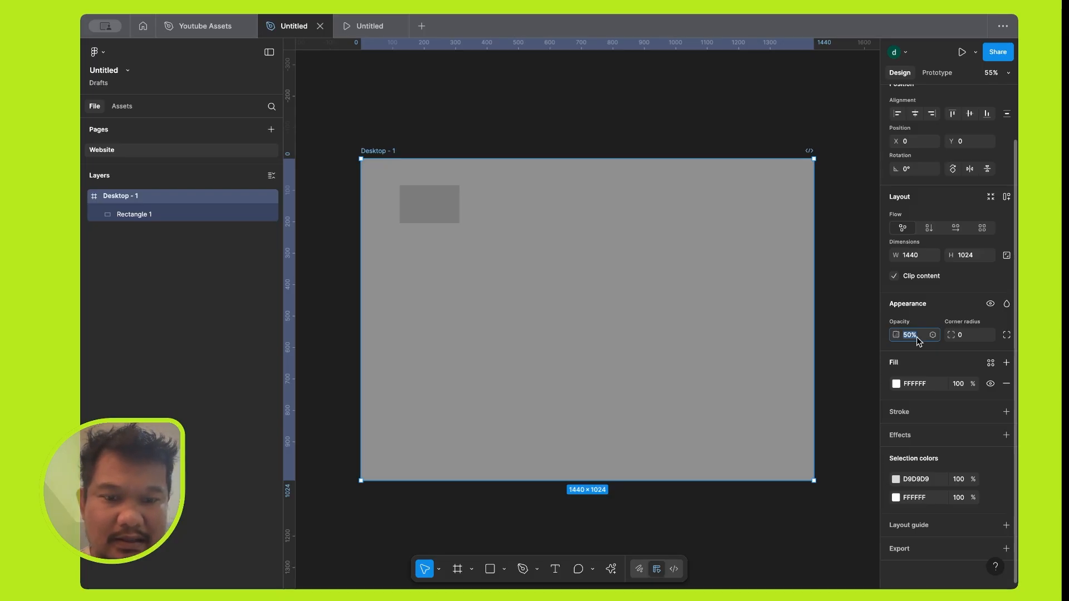
type("100")
key("Tab")
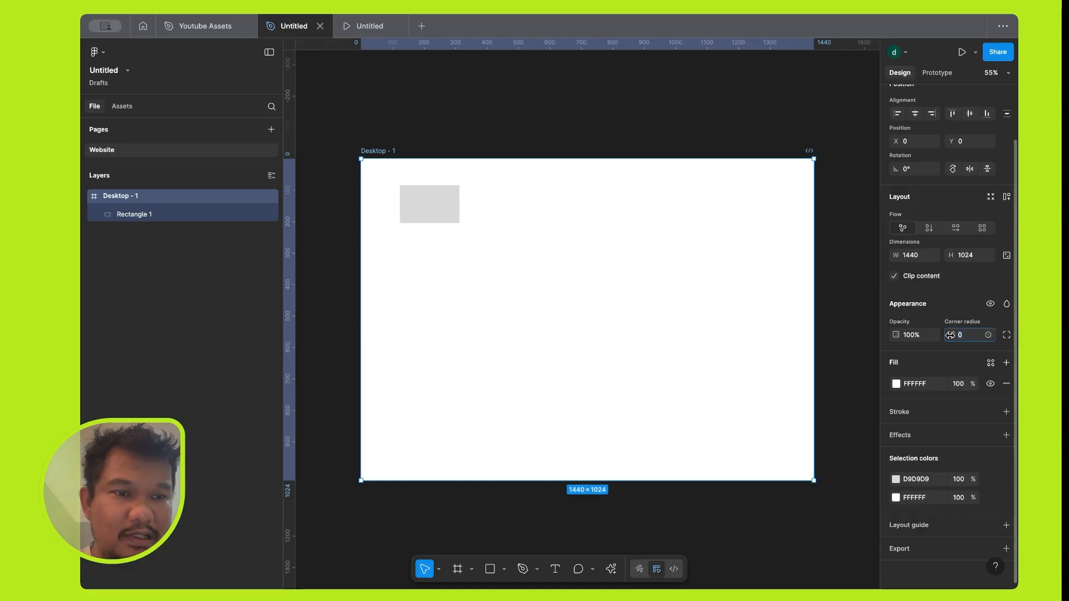
Round the Desktop frame's corners, trying a radius of 40 and settling on 20.
left_click_drag(950, 335, 253, 326)
left_click_drag(334, 315, 462, 311)
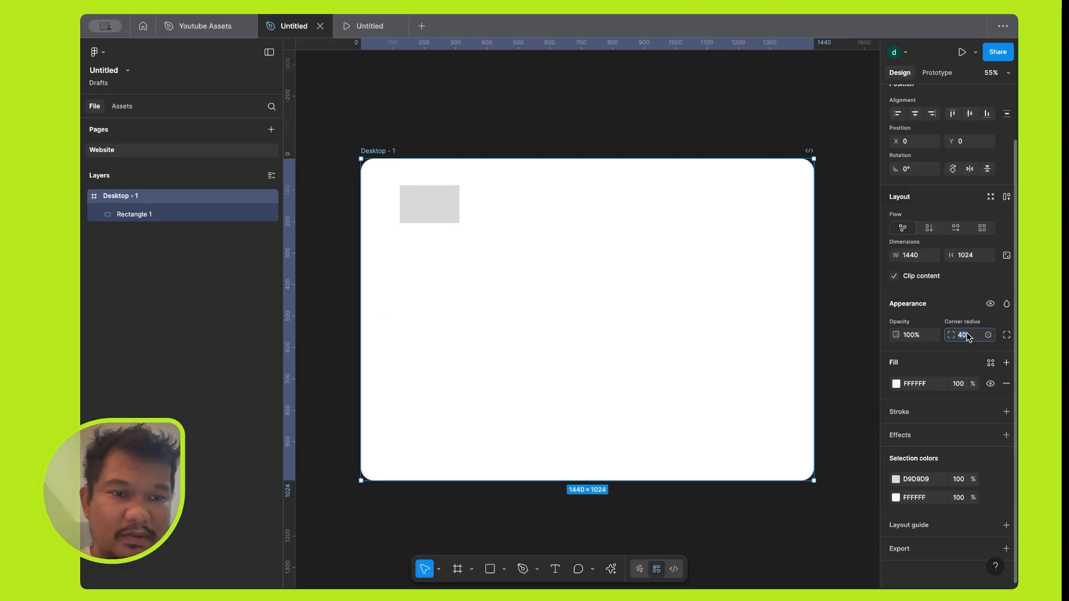
type("20")
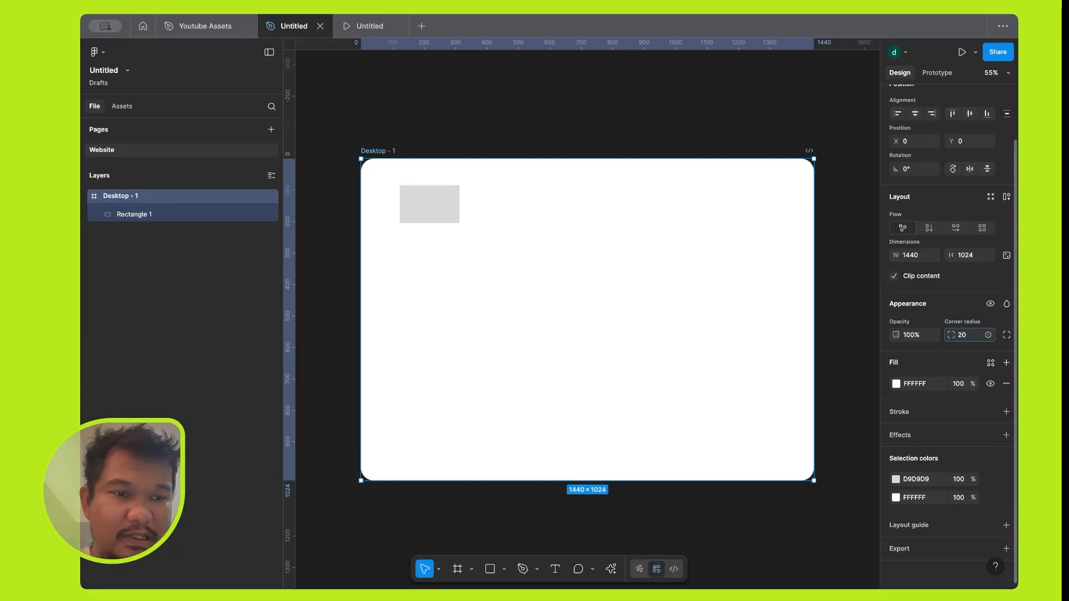
key("Tab")
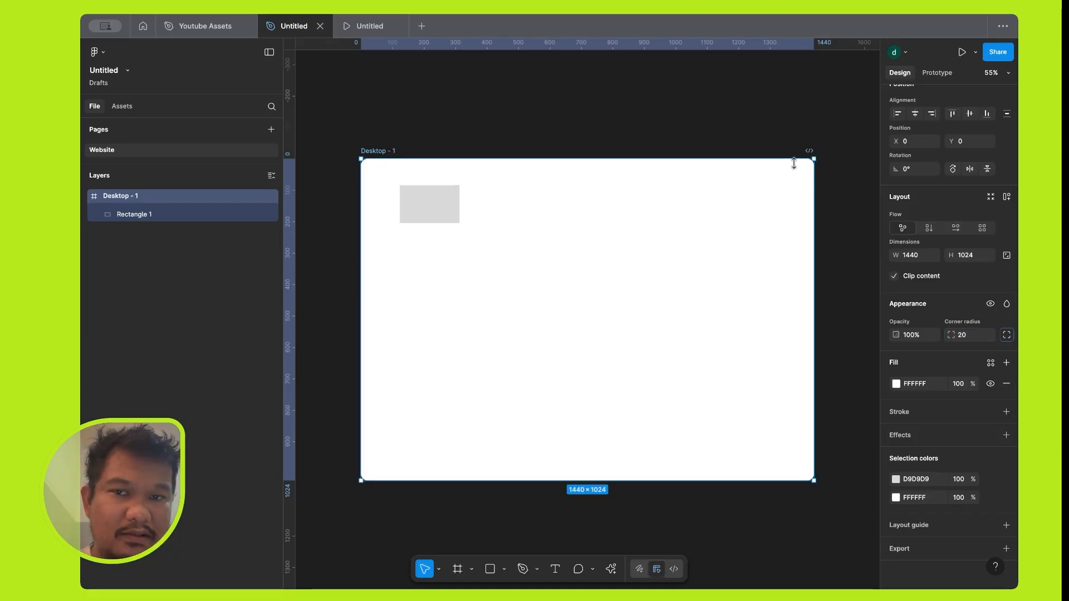
Preview blend modes on the Desktop frame without applying one, and toggle the frame's visibility off and back on.
left_click(1007, 305)
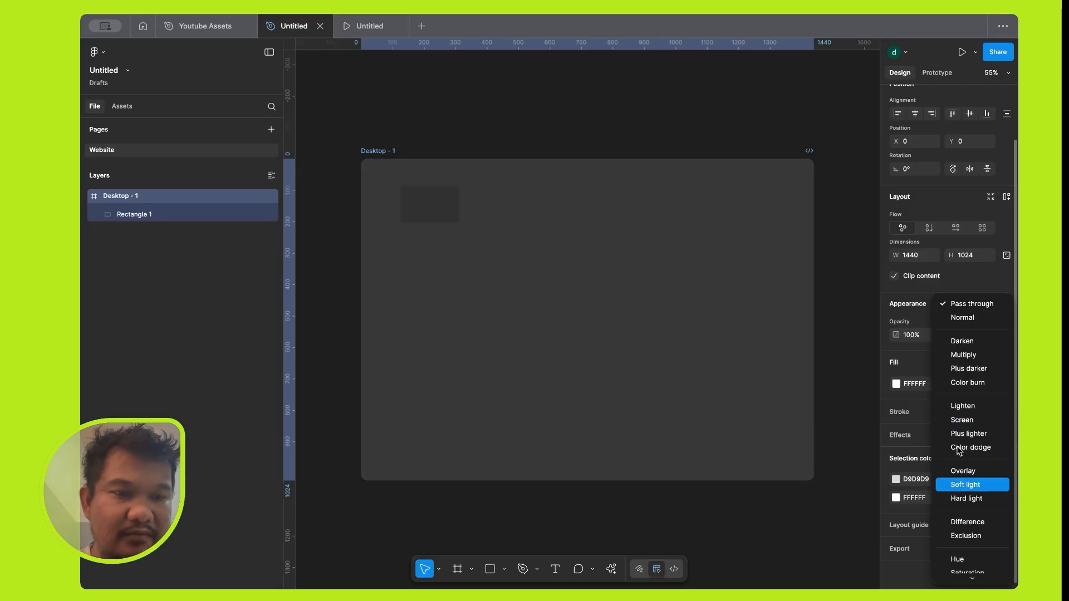
left_click(968, 281)
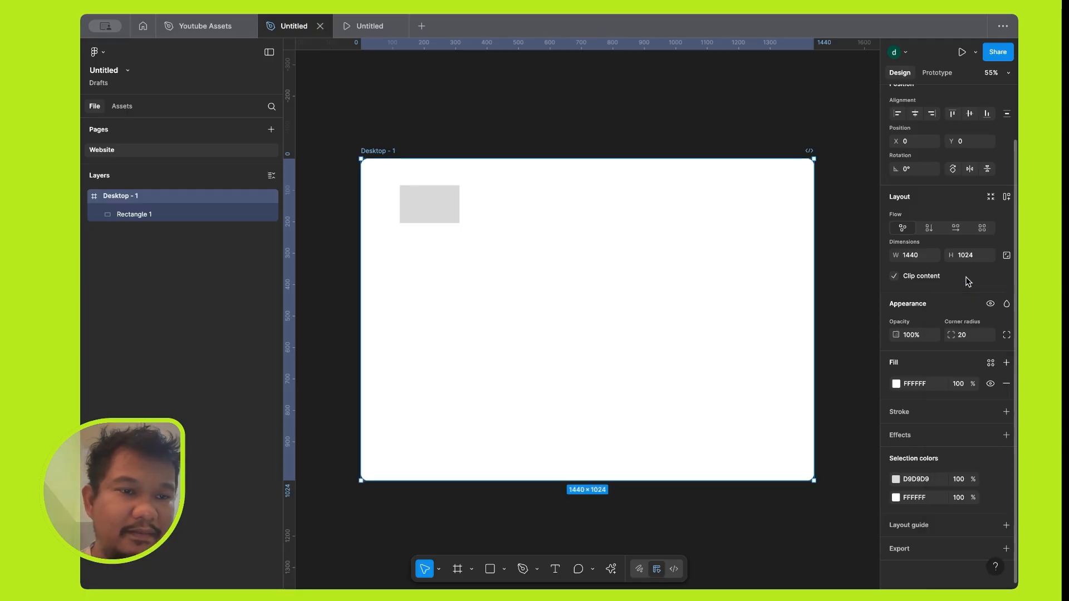
left_click(990, 305)
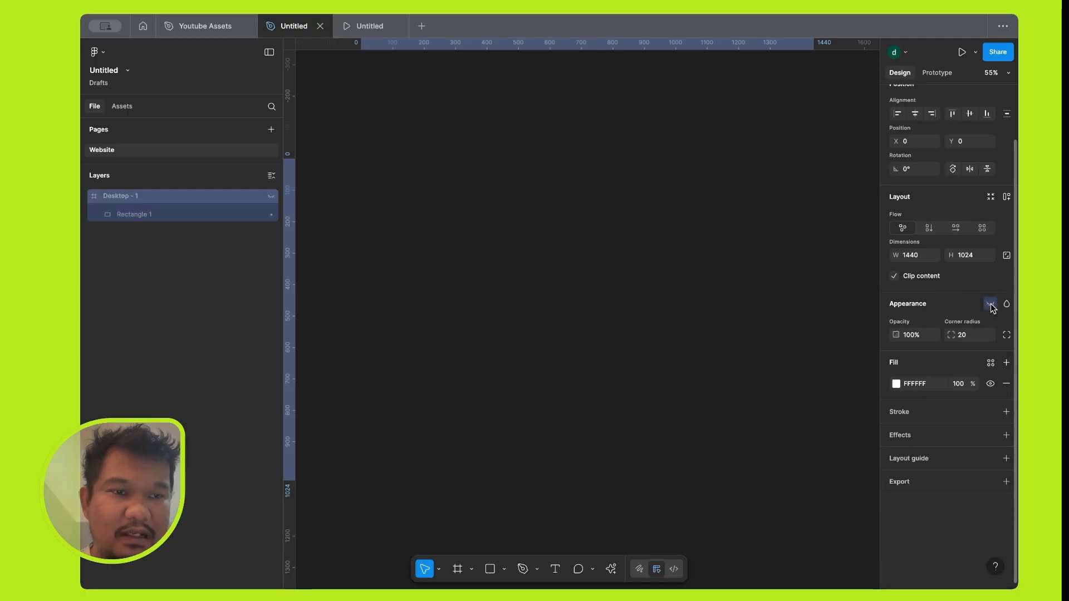
left_click(991, 304)
left_click(990, 304)
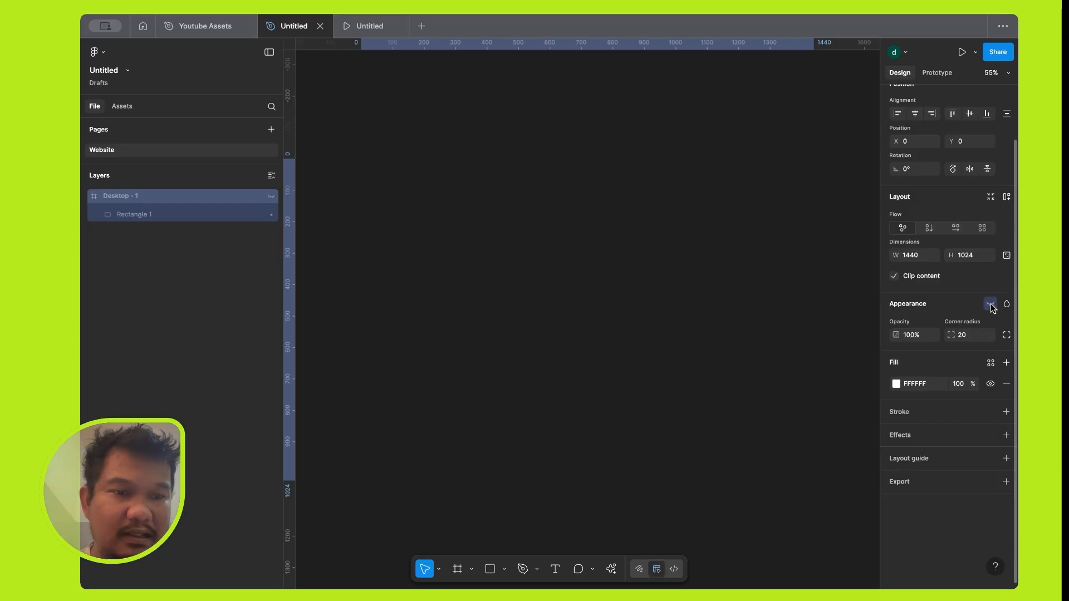
left_click(991, 305)
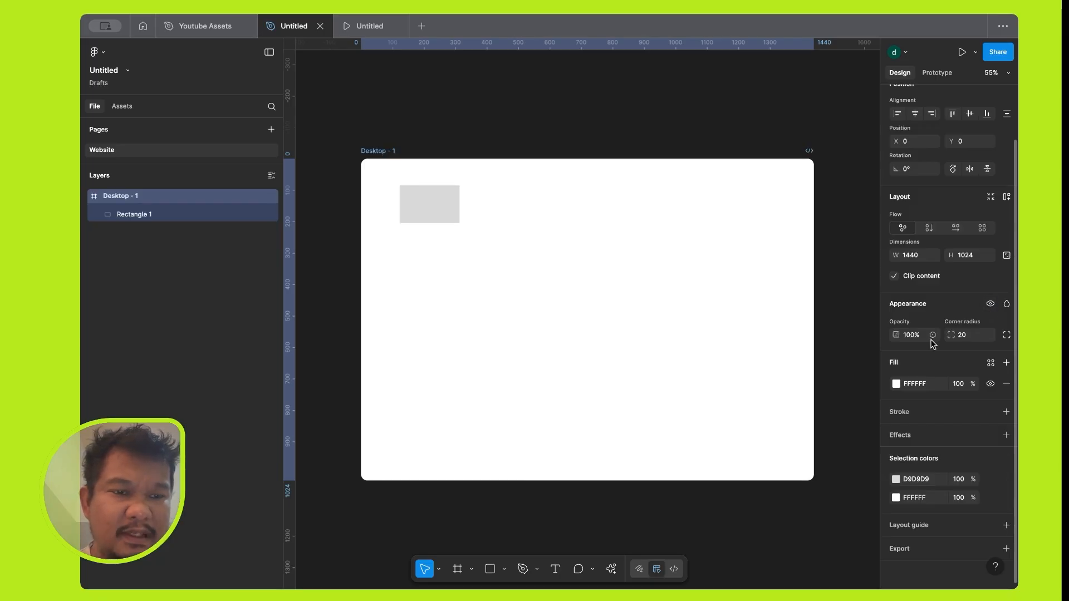
Change the Desktop frame's fill from white through red shades to the purple AF27E1.
left_click(897, 384)
left_click_drag(833, 374, 845, 376)
left_click(858, 418)
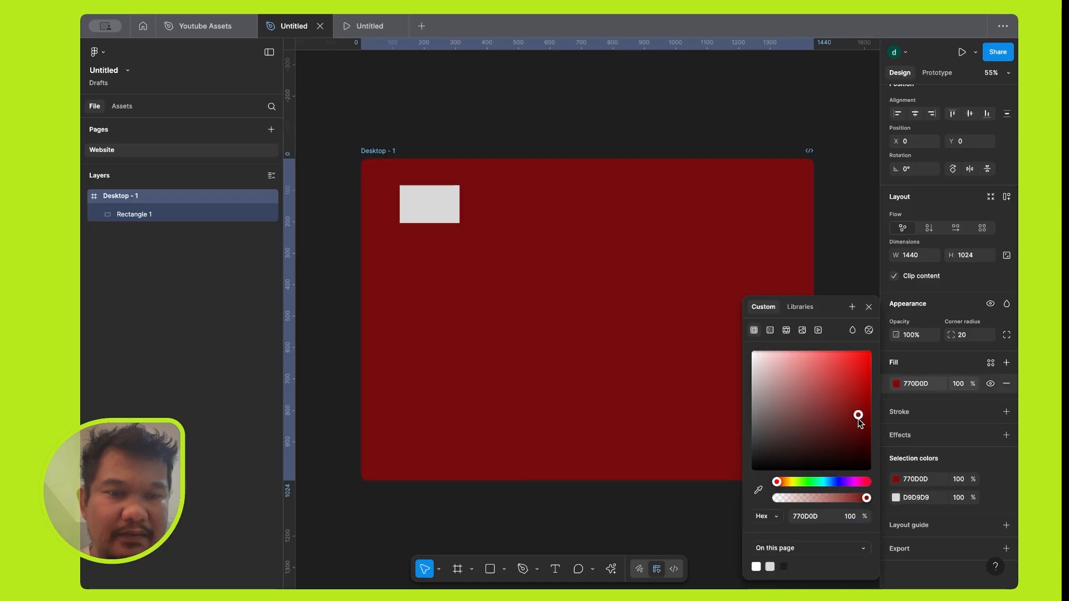
left_click(850, 368)
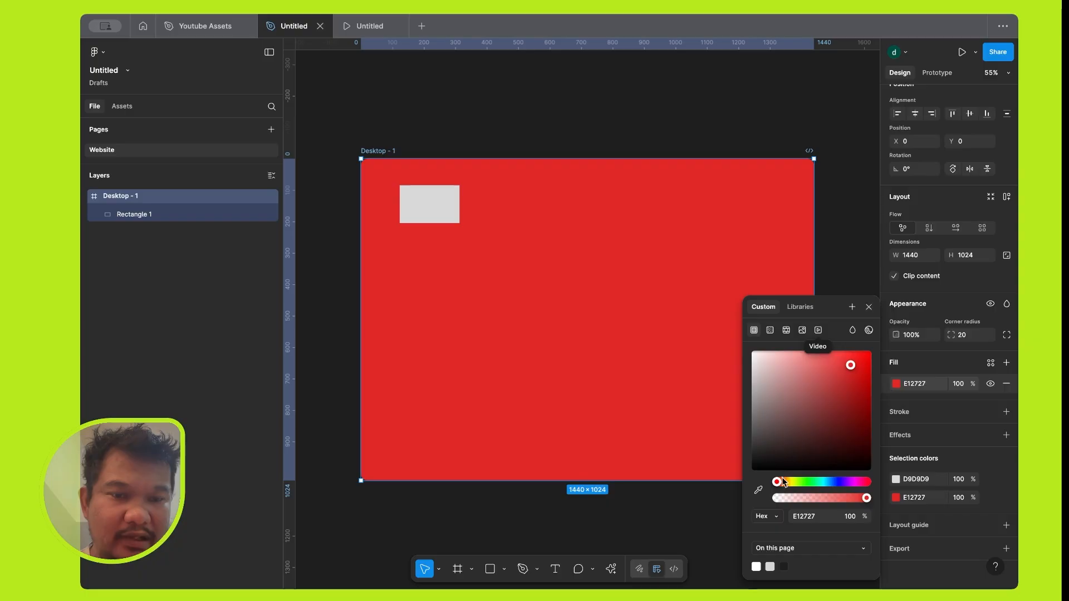
left_click_drag(779, 484, 847, 482)
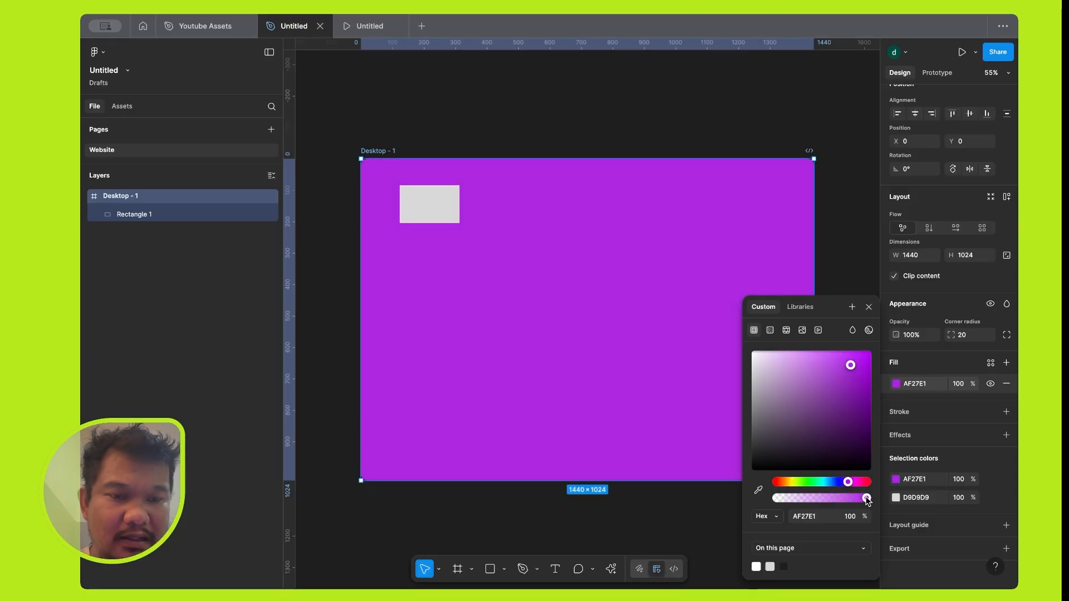
Try 19% opacity on the Desktop frame's purple fill and restore it to 100%.
left_click_drag(829, 496, 790, 498)
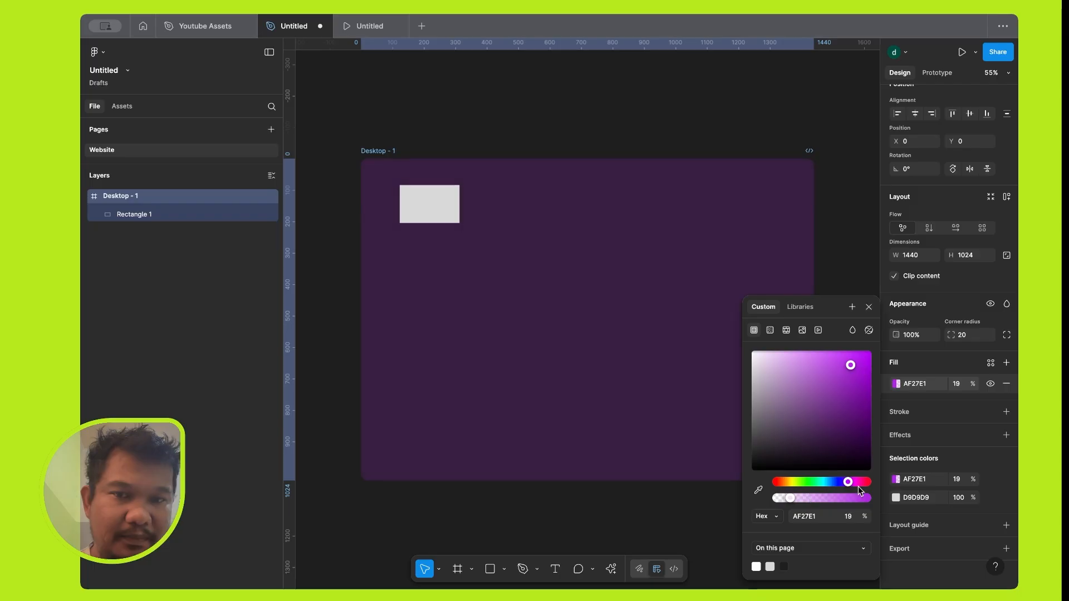
mouse_move(865, 497)
left_mouse_down()
mouse_move(848, 498)
mouse_move(871, 503)
left_mouse_up()
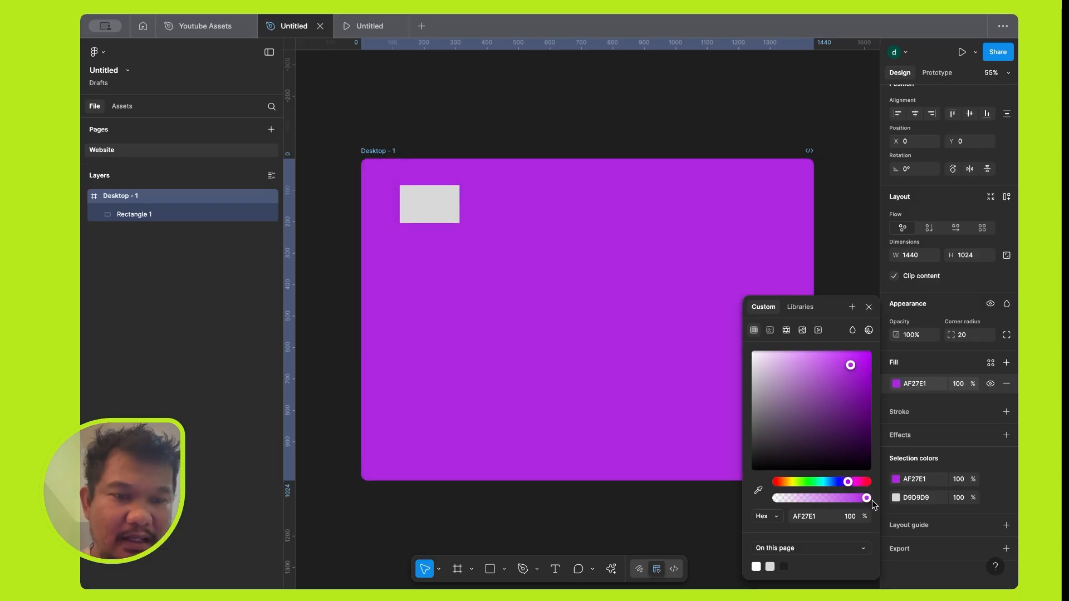
left_click(807, 515)
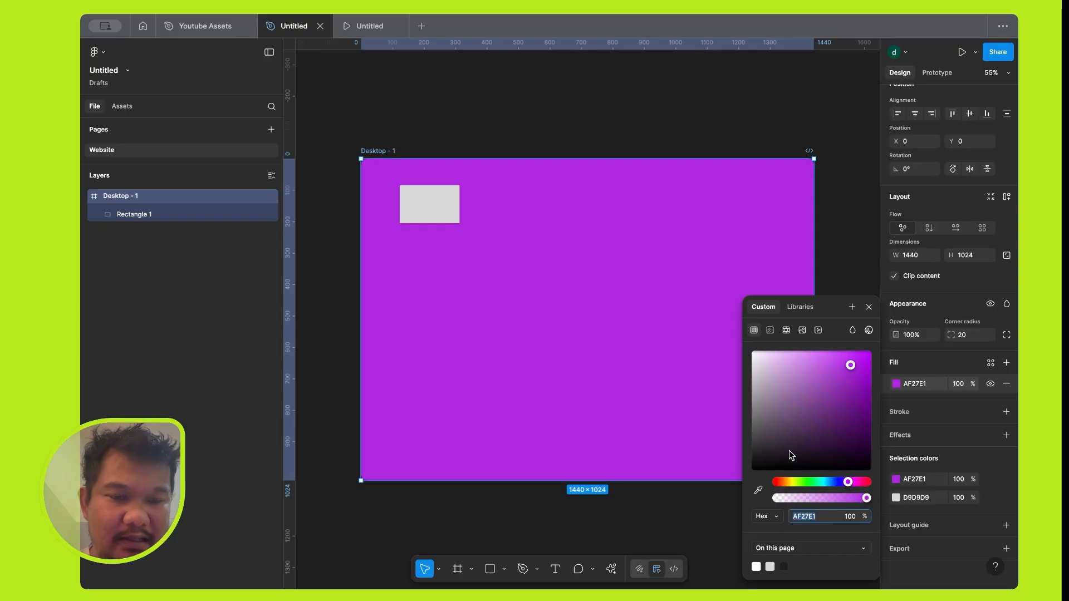
Sample the small rectangle's grey D9D9D9 with the eyedropper as the Desktop frame's fill, and check the rectangle's own fill.
left_click(758, 490)
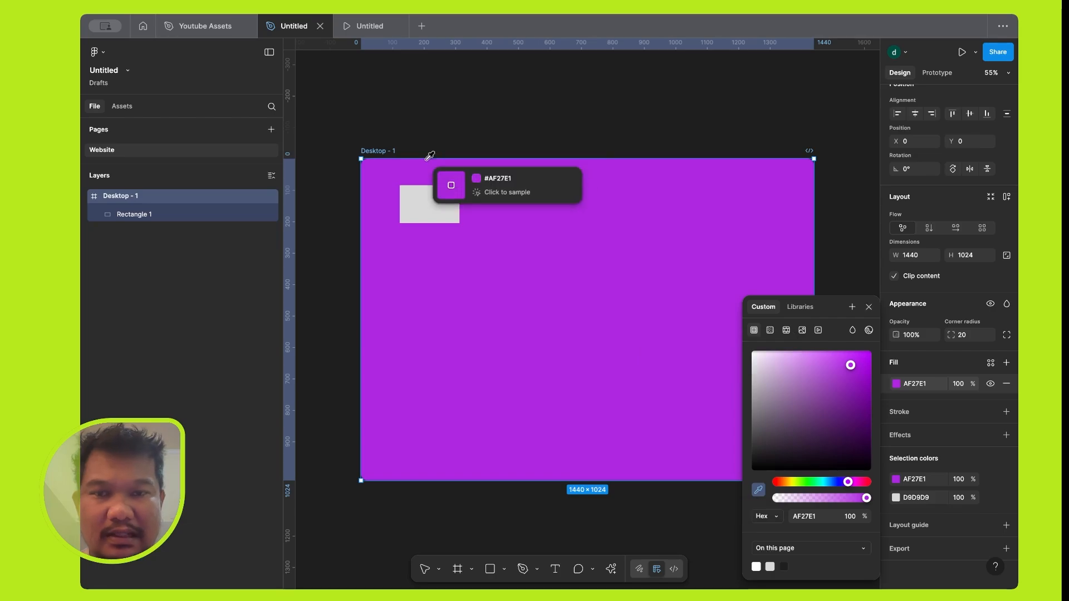
left_click(430, 201)
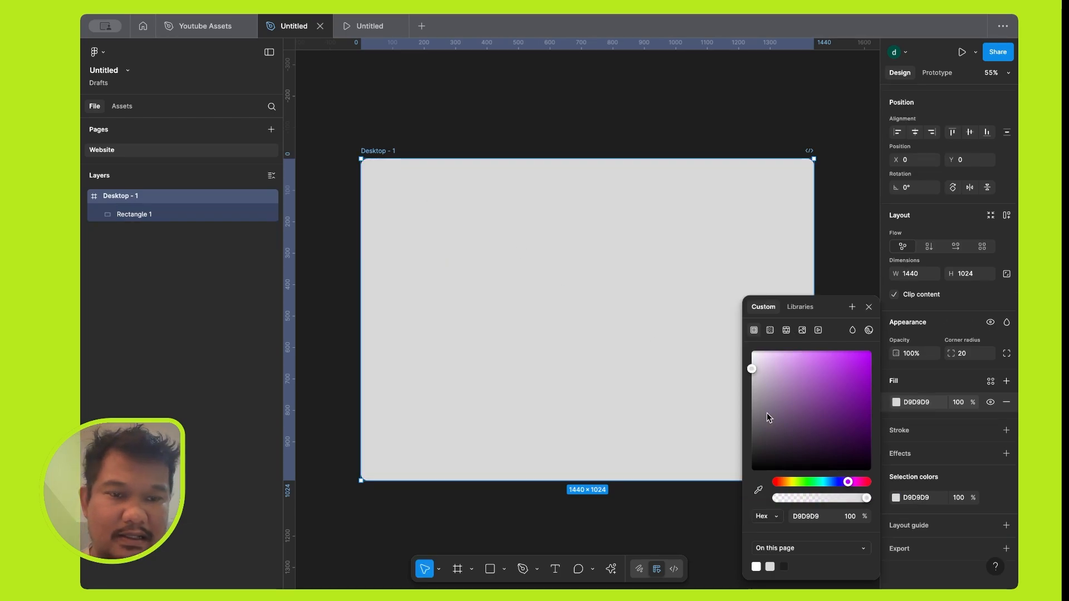
left_click(427, 209)
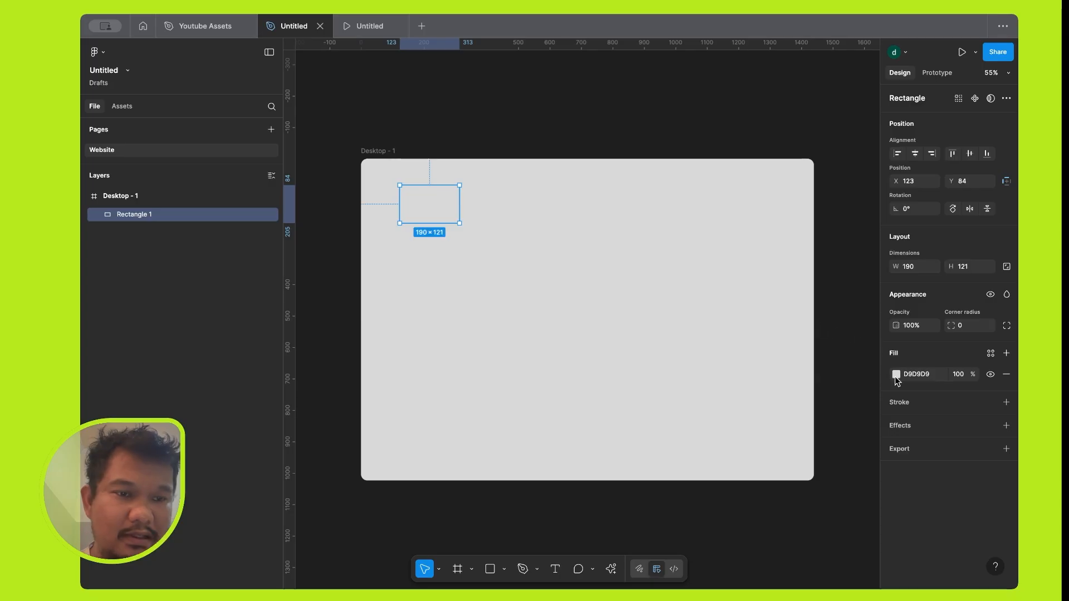
left_click(743, 289)
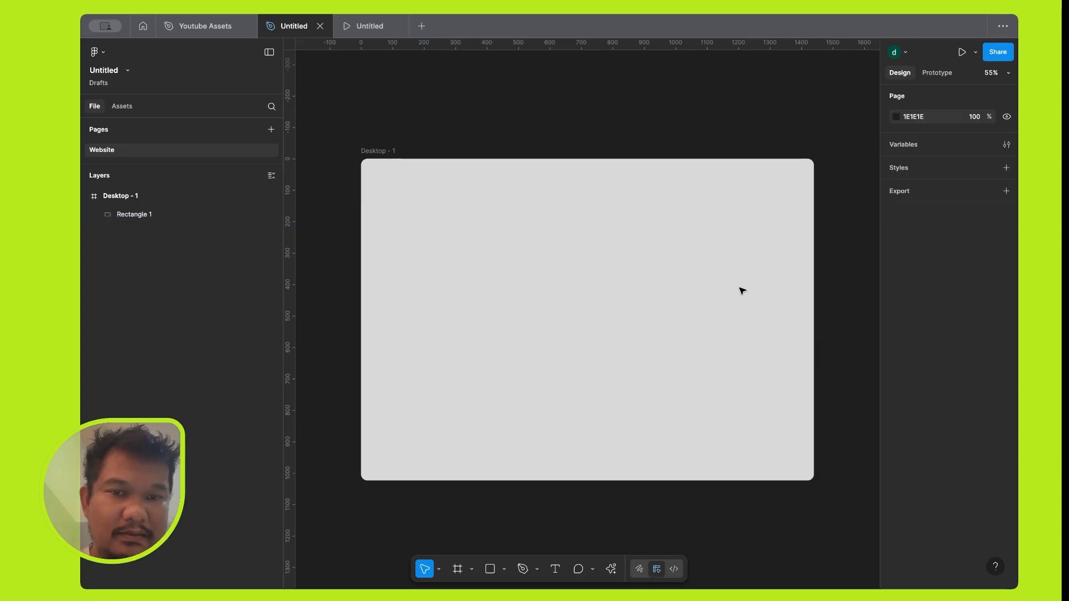
Try 20% opacity on the Desktop frame's grey fill and restore it to 100%.
left_click(374, 152)
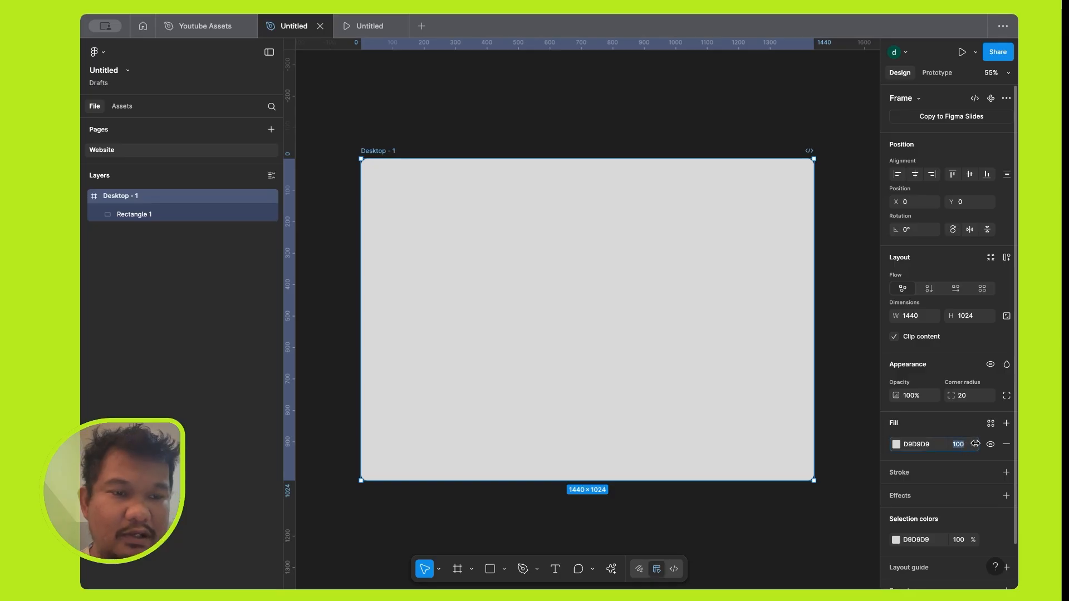
left_click_drag(1005, 444, 972, 444)
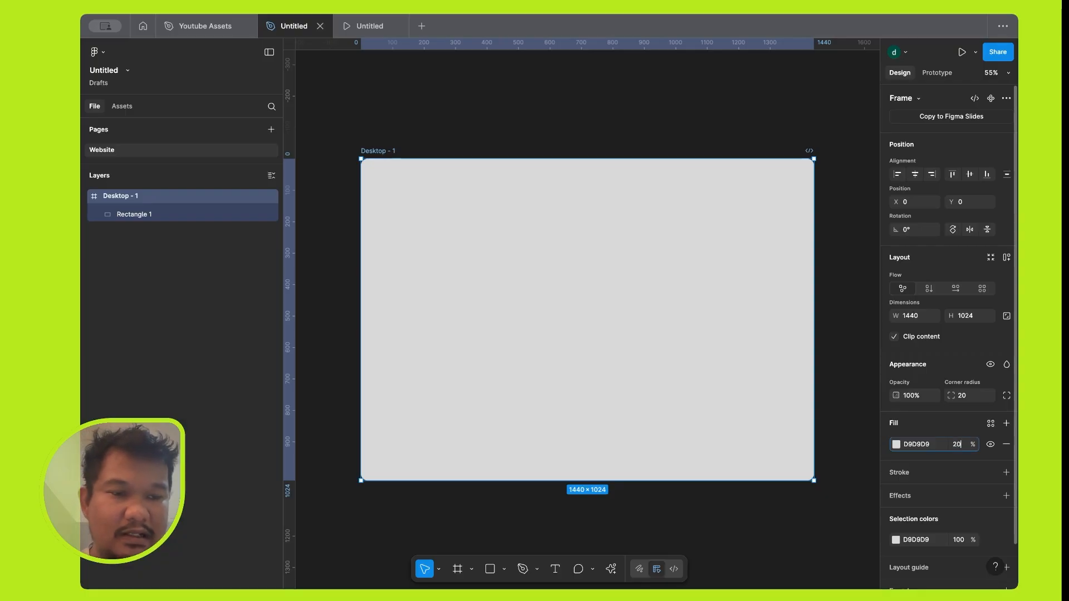
type("20")
key("Return")
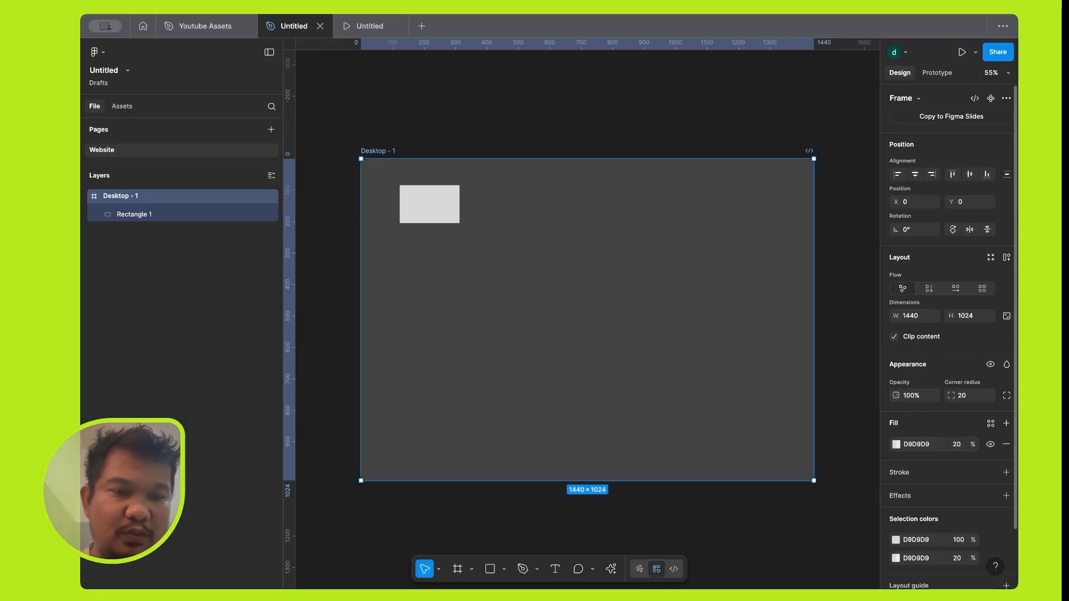
left_click(958, 450)
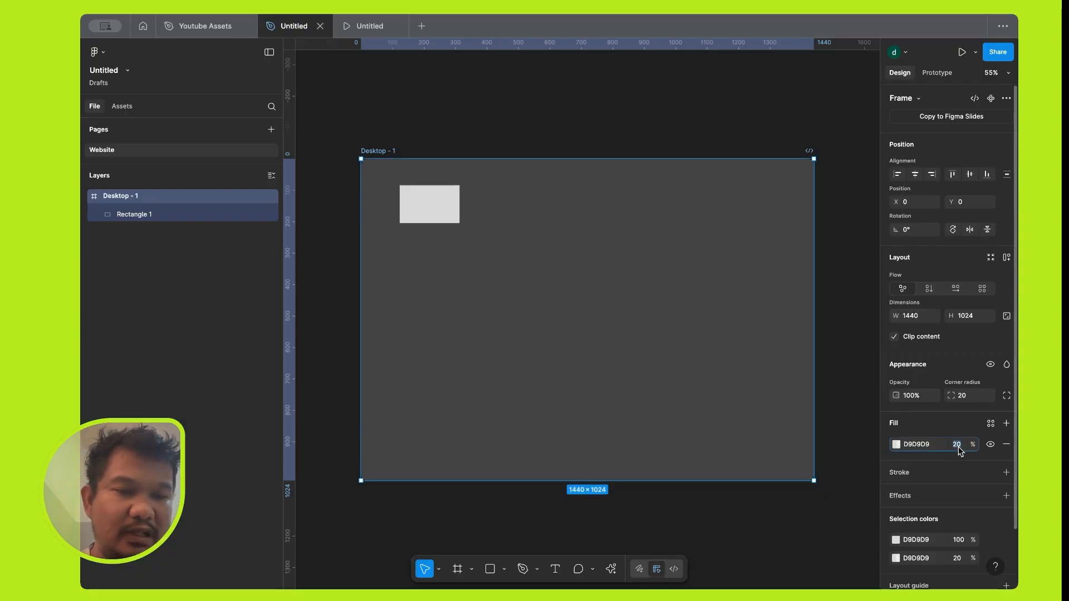
type("100")
key("Return")
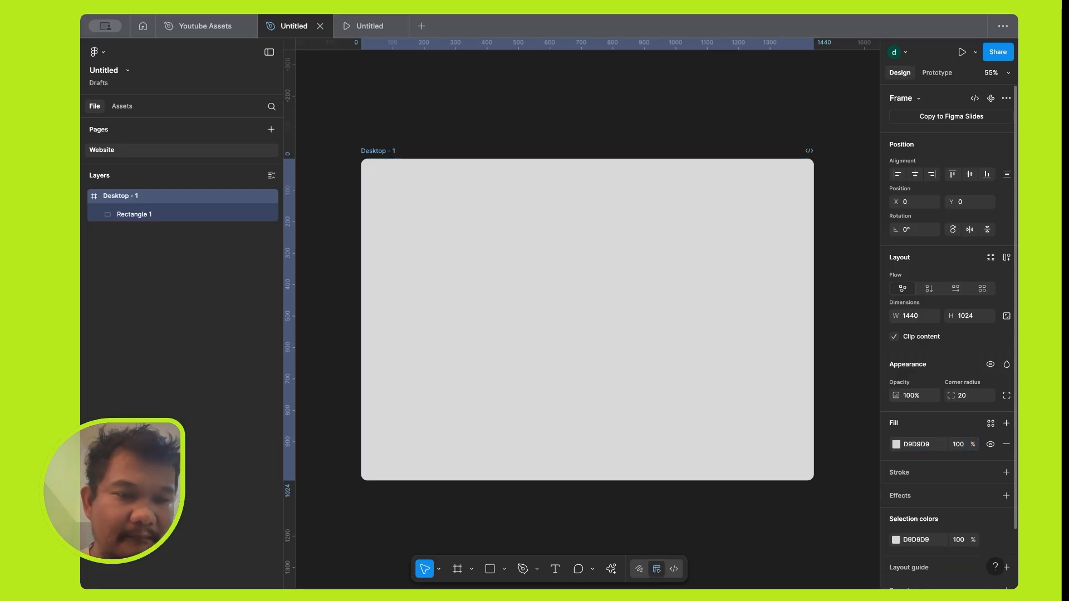
Try adding a black stroke to the Desktop frame and undo it.
left_click(1007, 472)
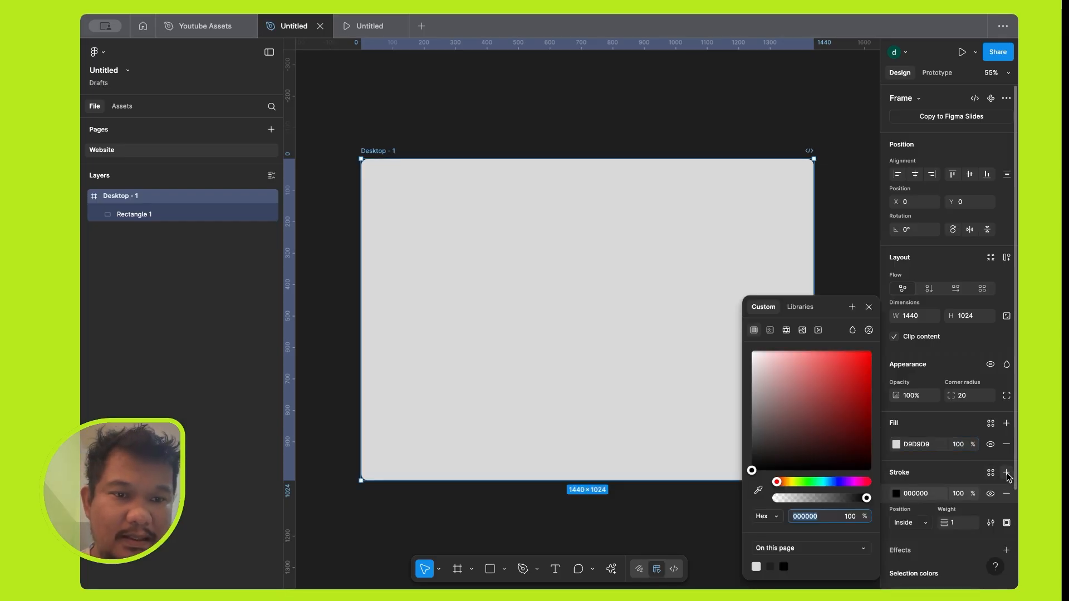
left_click(869, 308)
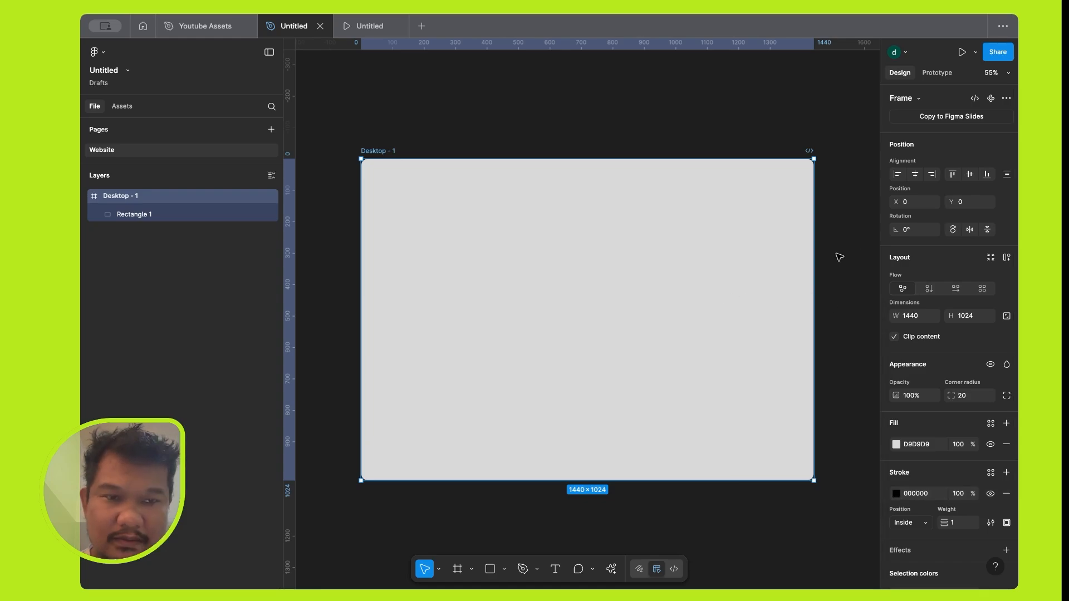
key("ctrl+z")
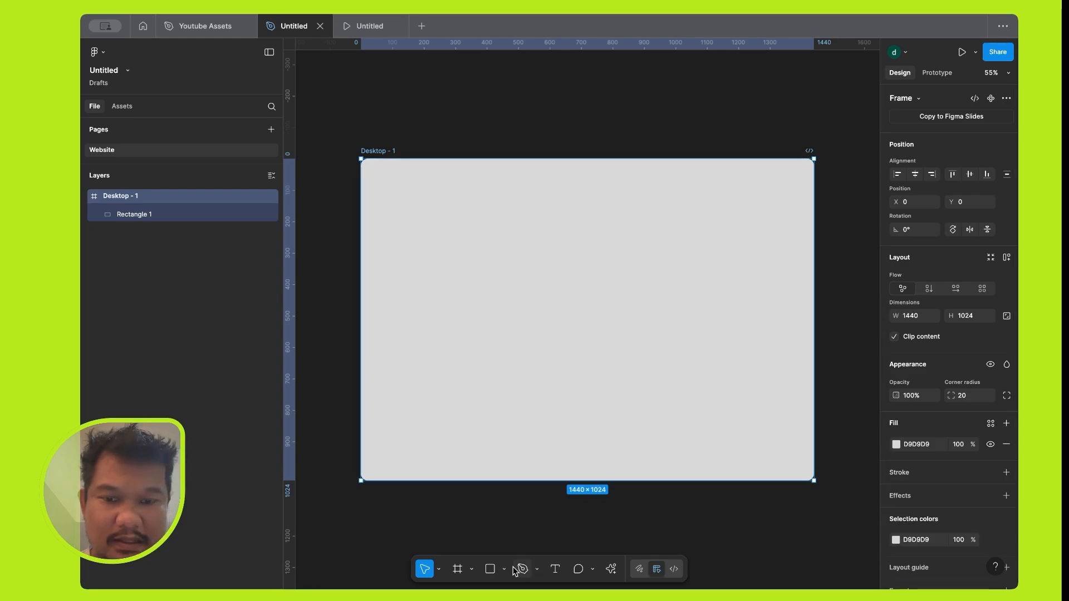
Draw a square of about 249 × 249 in the upper middle of the Desktop frame and fill it with red E01616.
left_click(490, 569)
mouse_move(554, 208)
left_mouse_down()
mouse_move(645, 262)
mouse_move(651, 277)
mouse_move(604, 243)
mouse_move(660, 293)
mouse_move(639, 269)
mouse_move(699, 244)
mouse_move(687, 303)
mouse_move(563, 227)
mouse_move(621, 274)
mouse_move(683, 282)
mouse_move(587, 236)
mouse_move(664, 289)
mouse_move(597, 248)
mouse_move(632, 273)
left_mouse_up()
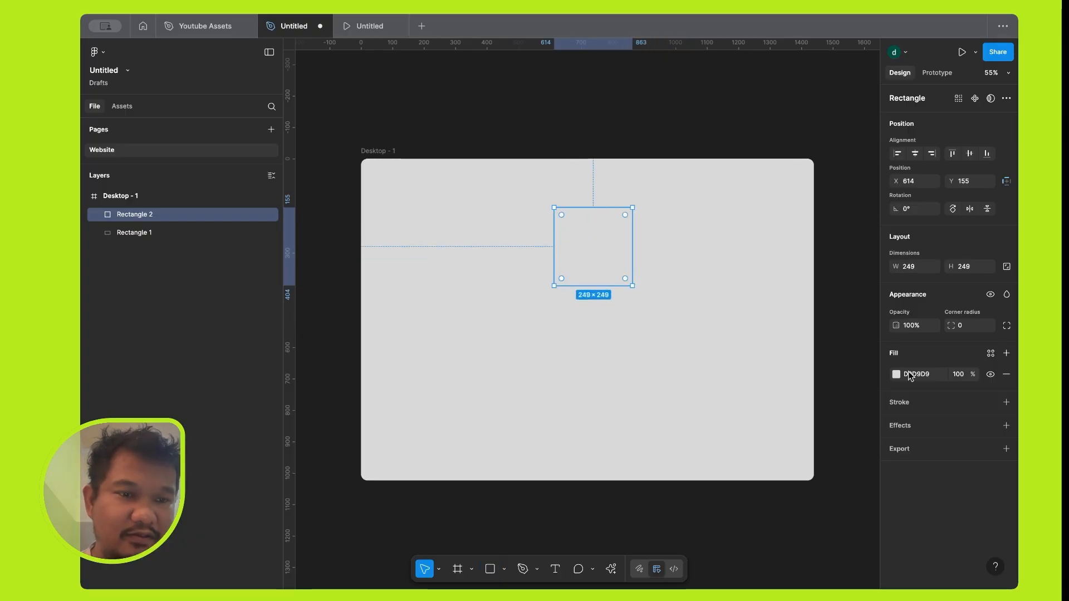
left_click(896, 374)
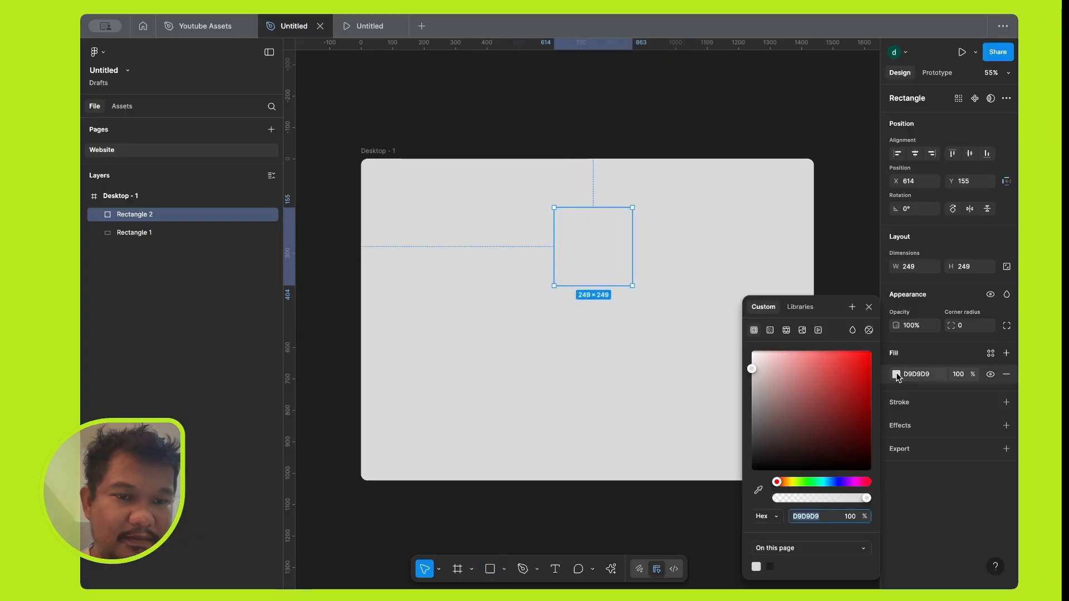
left_click(860, 370)
Add a dark red CA0000 stroke with a weight of 20 to the red square.
left_click(1006, 402)
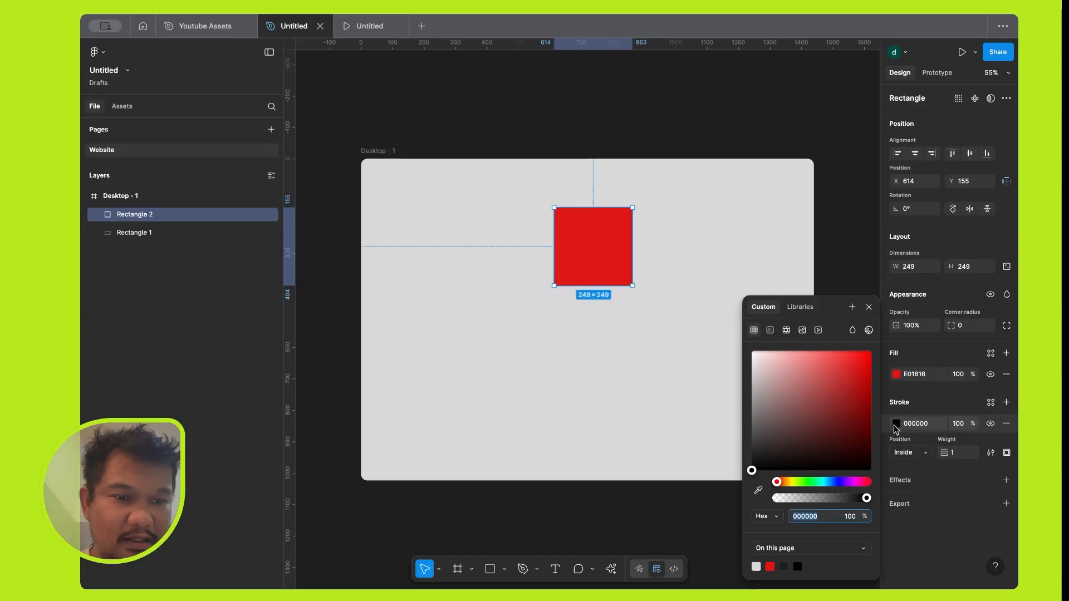
left_click(861, 369)
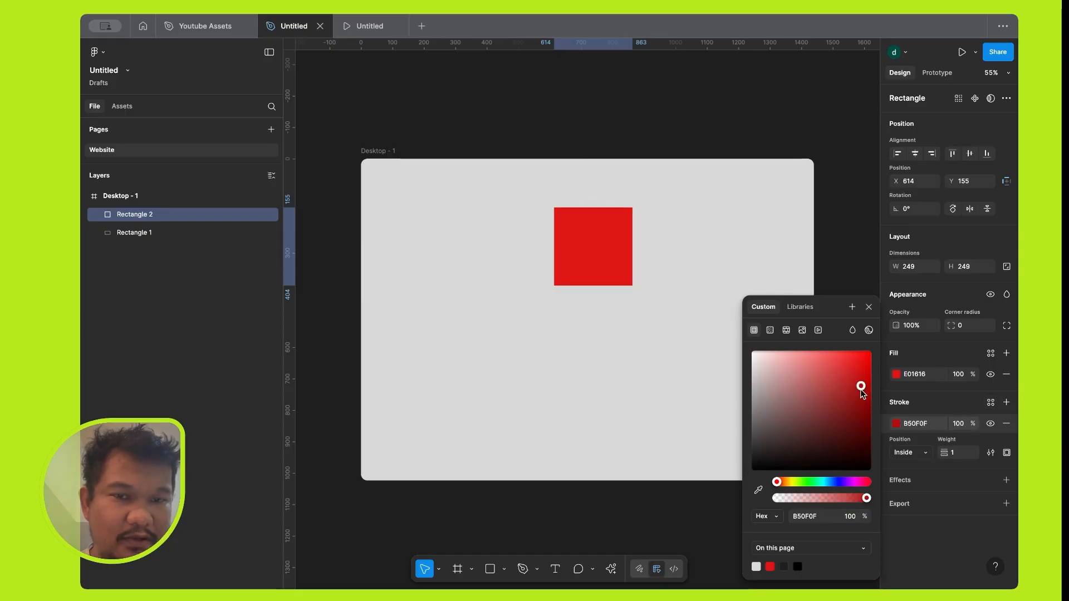
left_click(871, 376)
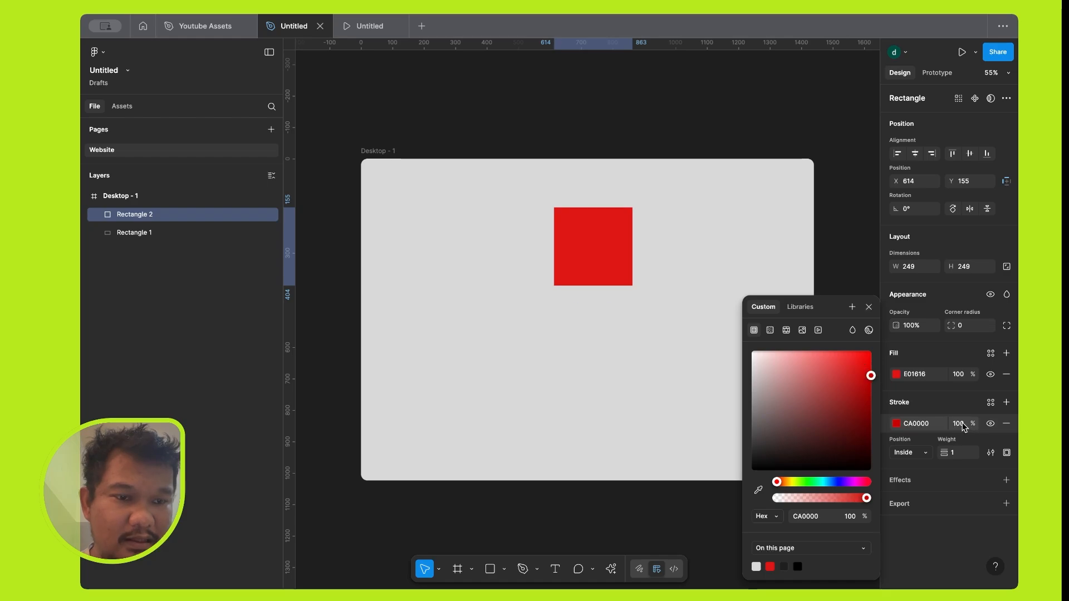
left_click(954, 456)
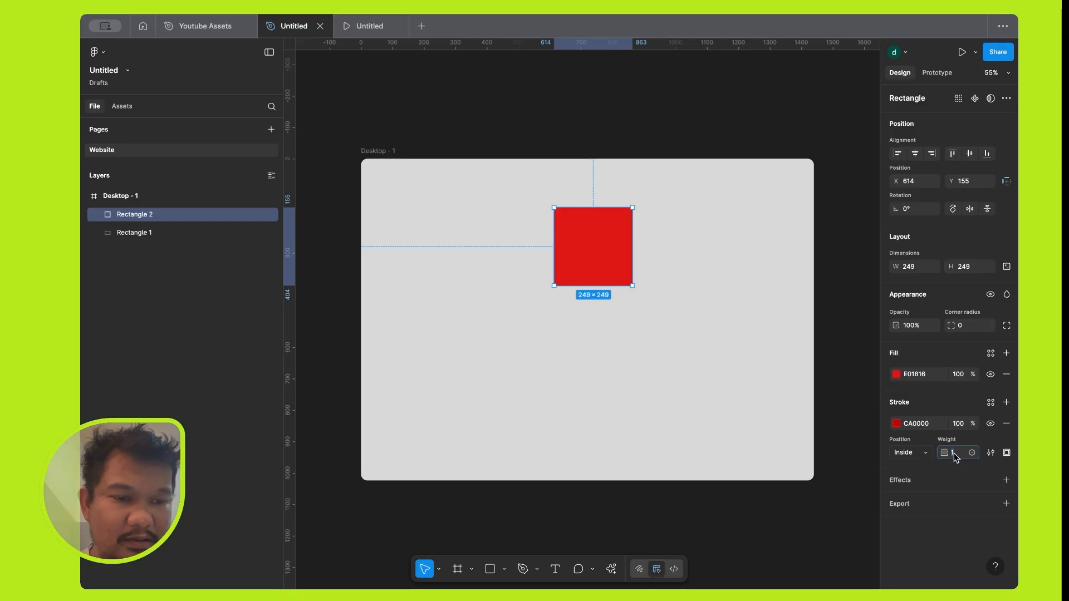
type("20")
key("Return")
Compare the Center, Inside and Outside stroke positions on the red square, settling on Outside.
left_click(906, 452)
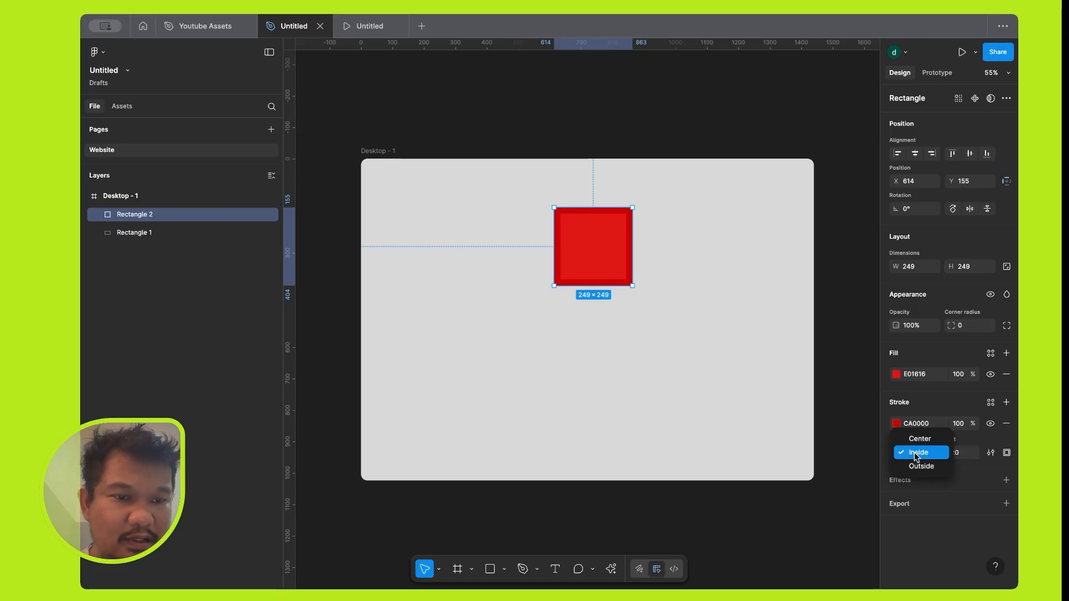
left_click(921, 442)
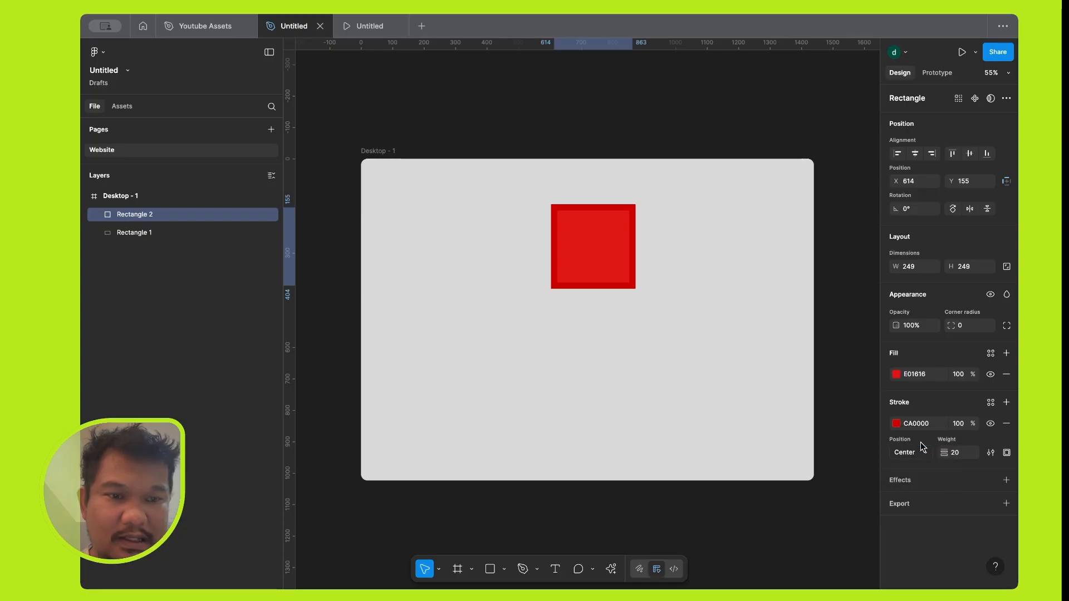
left_click(921, 452)
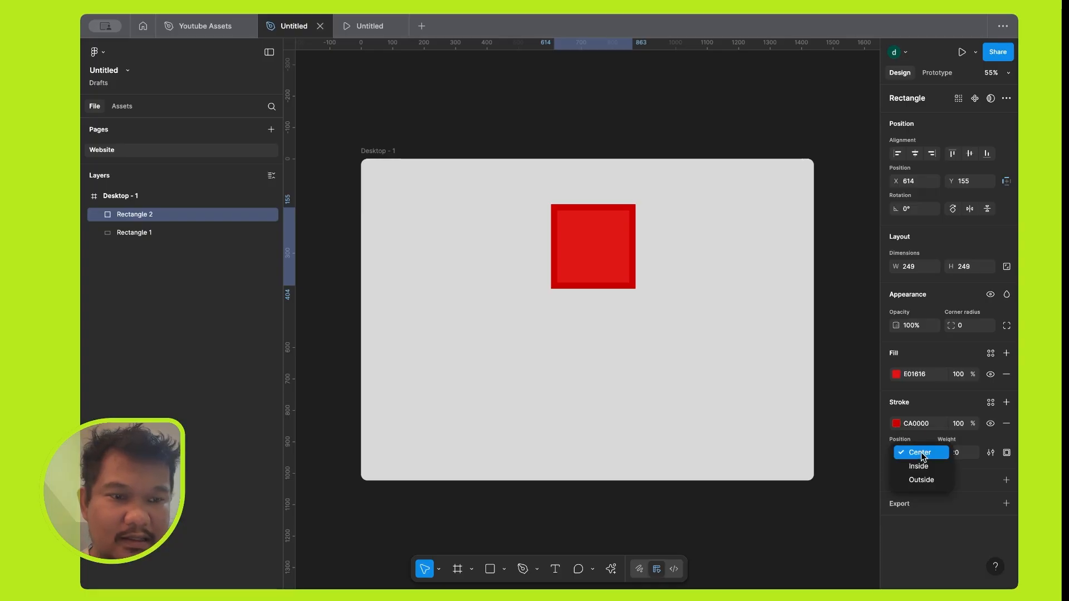
left_click(920, 480)
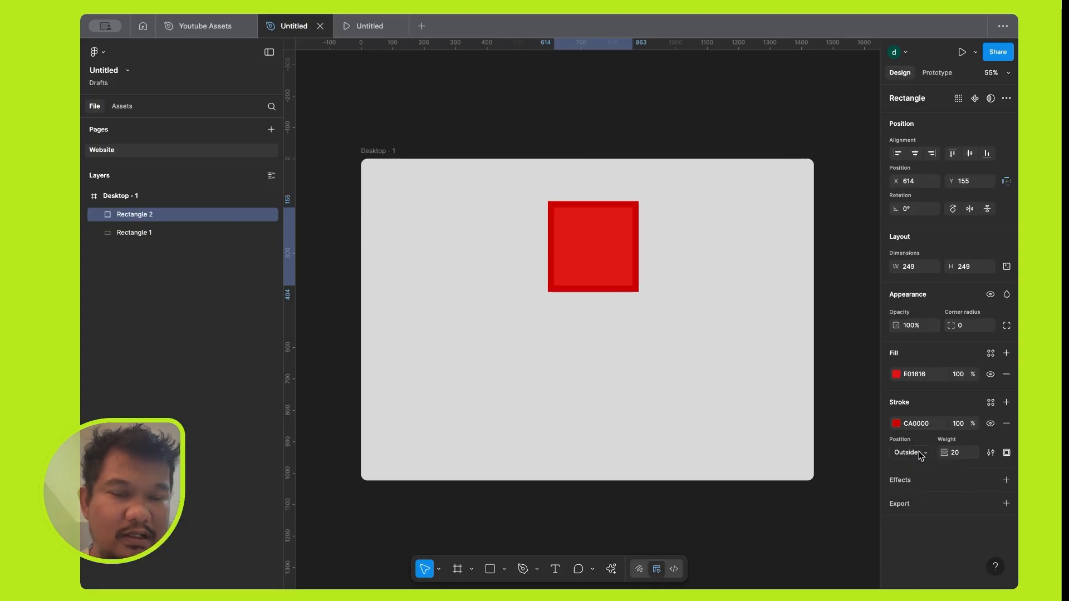
left_click(918, 452)
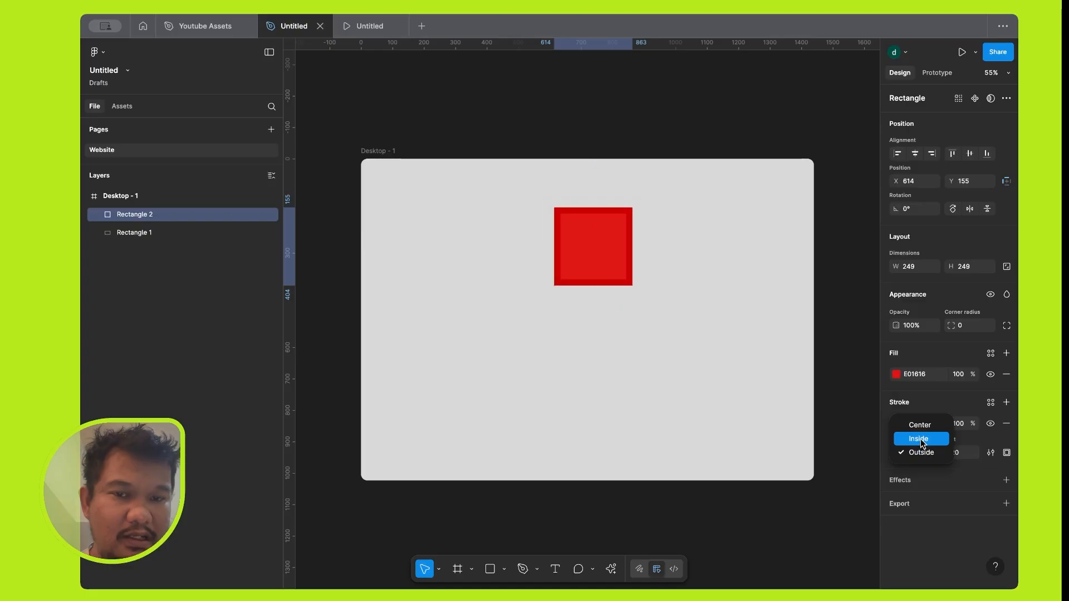
left_click(920, 439)
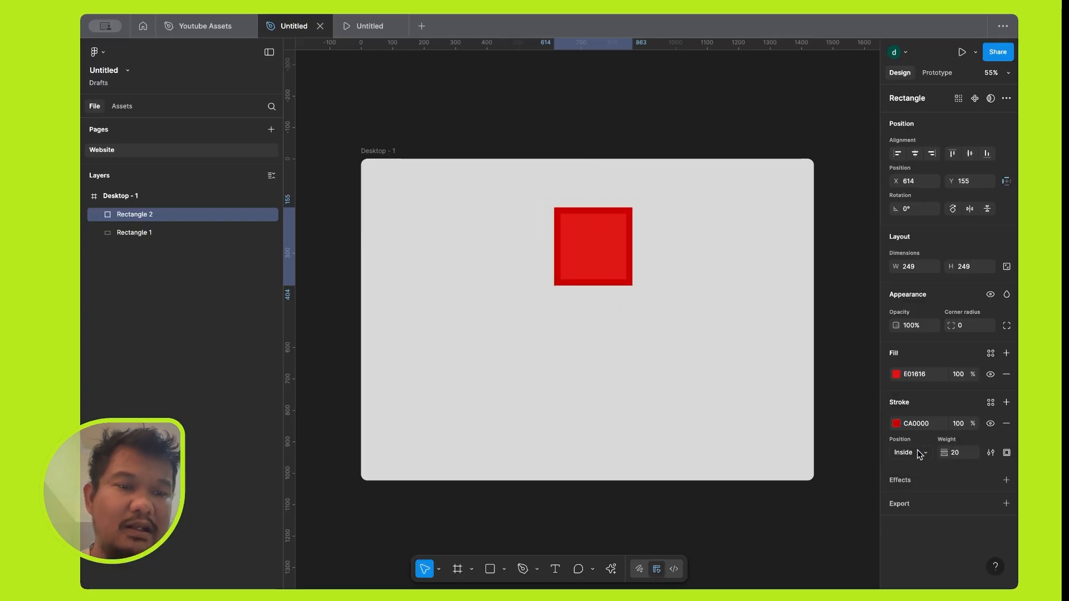
left_click(919, 452)
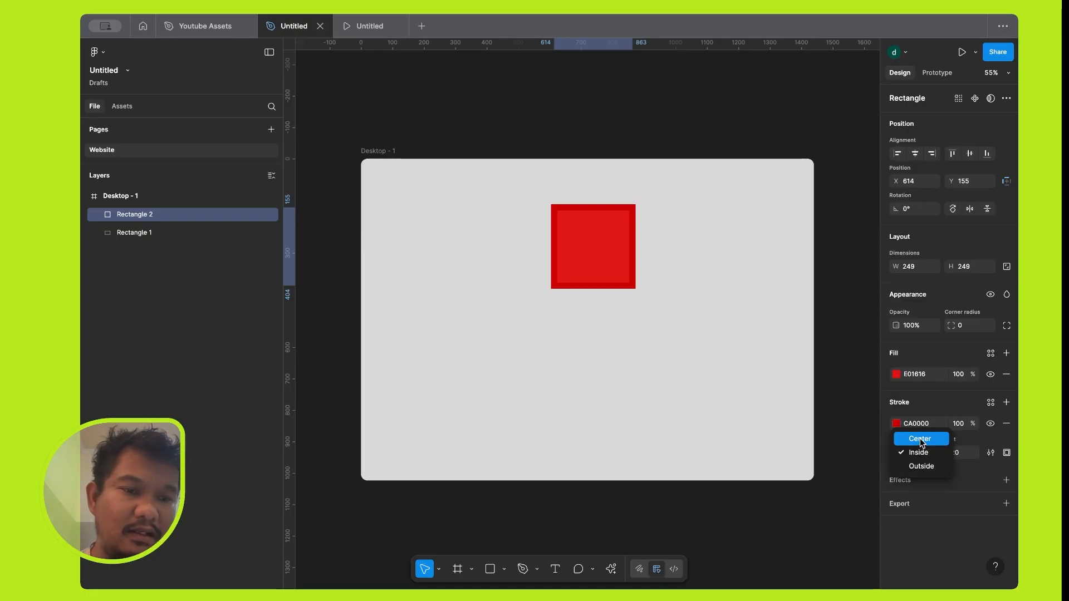
left_click(921, 440)
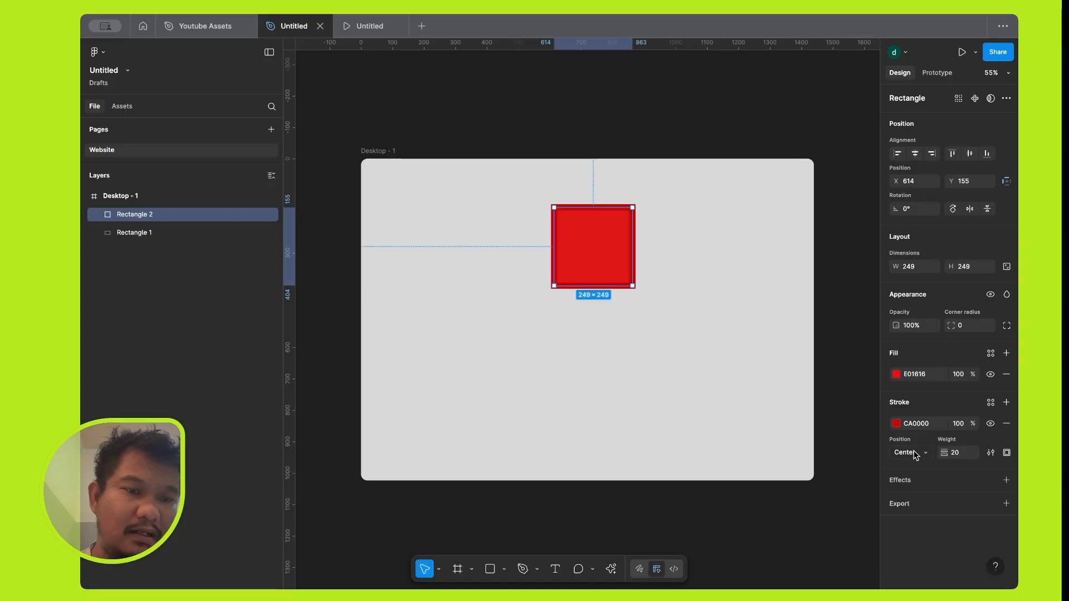
left_click(915, 452)
left_click(920, 466)
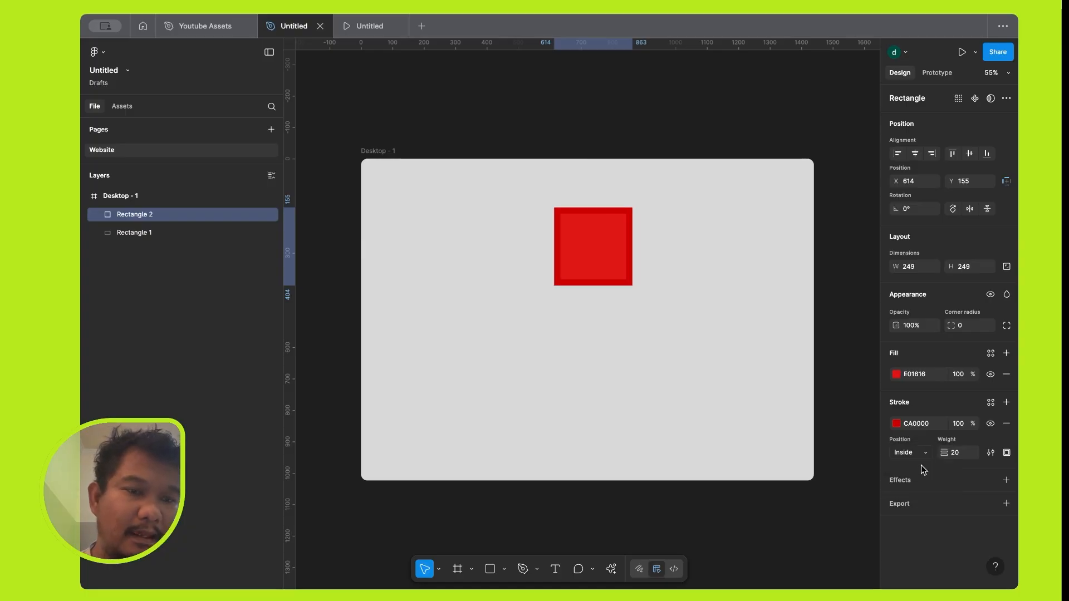
left_click(921, 448)
left_click(928, 468)
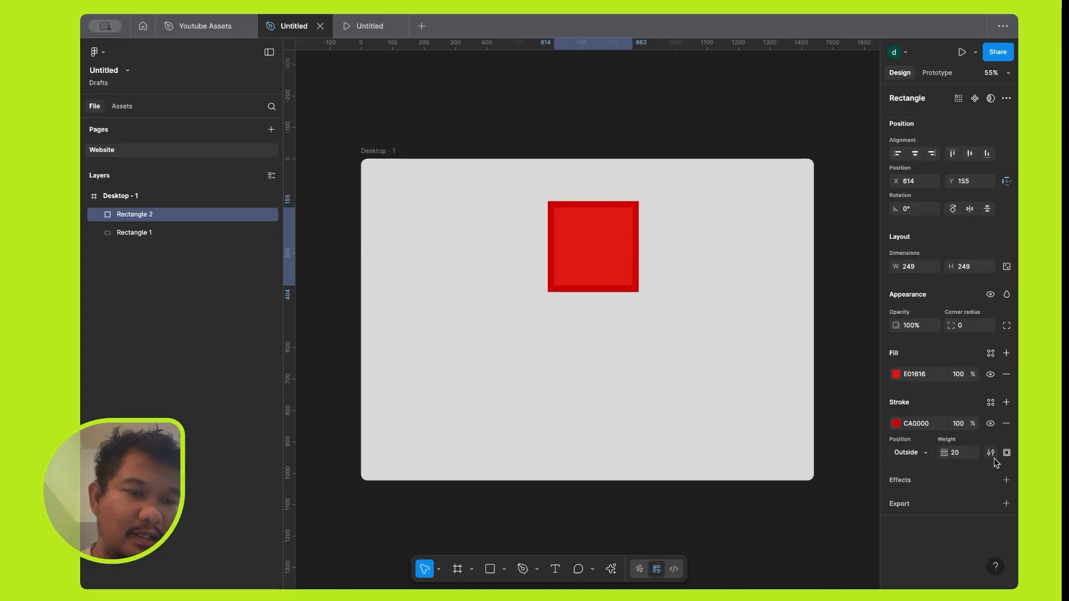
Change the red square's stroke style to Dashed, with a dash of 20 and a gap of 10.
left_click(990, 452)
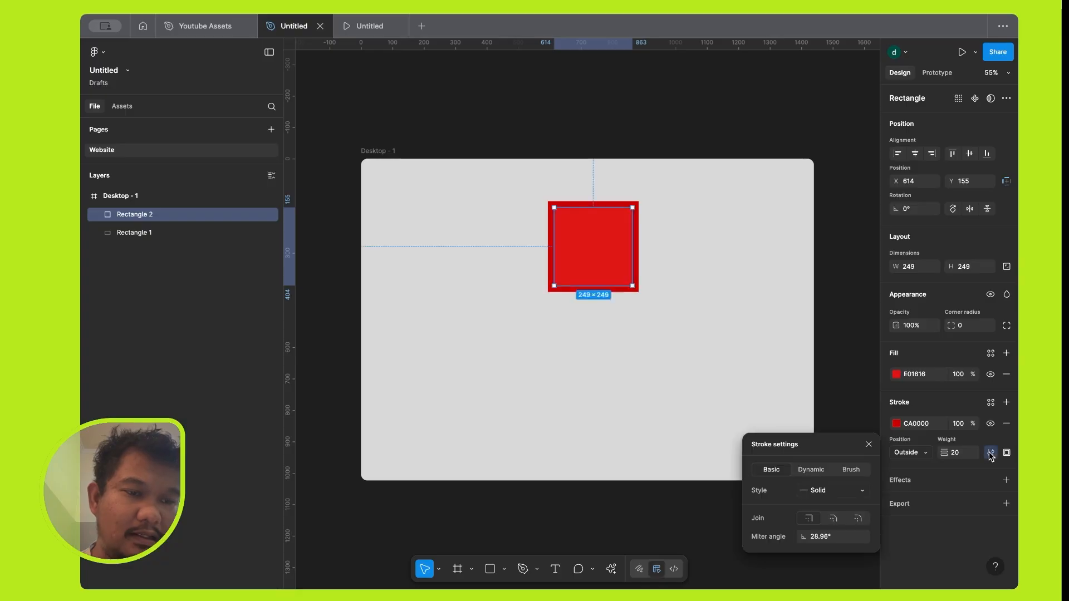
left_click(837, 491)
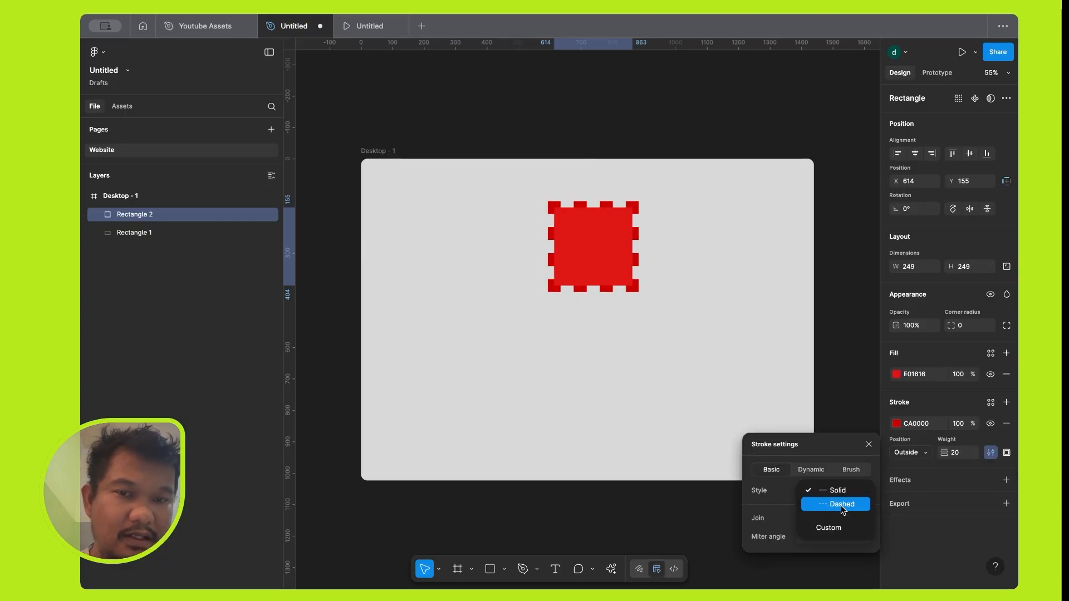
left_click(841, 505)
scroll(613, 237, "up", 10)
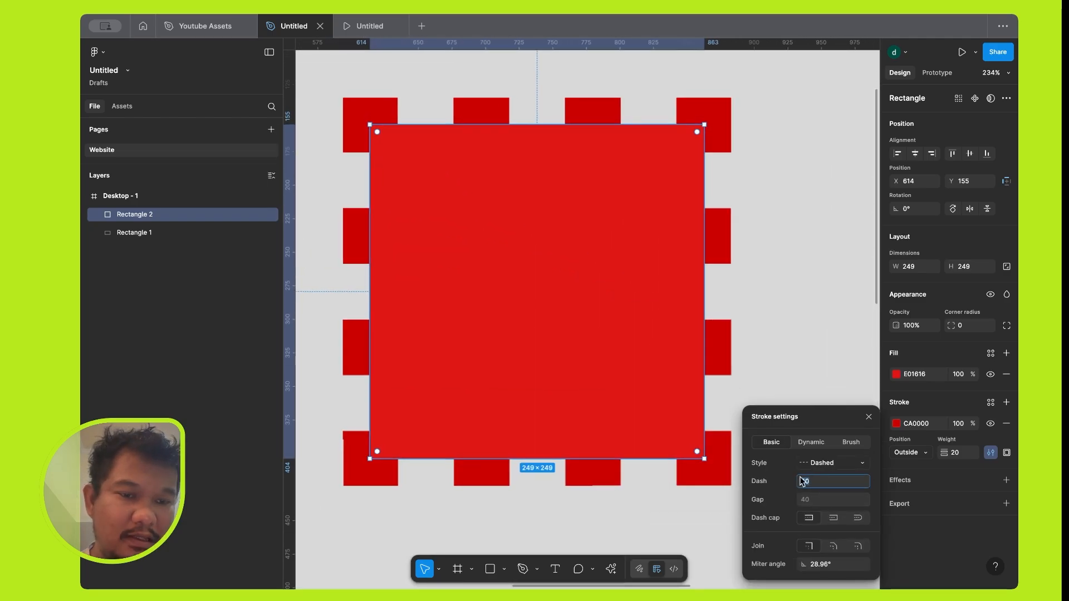
type("20")
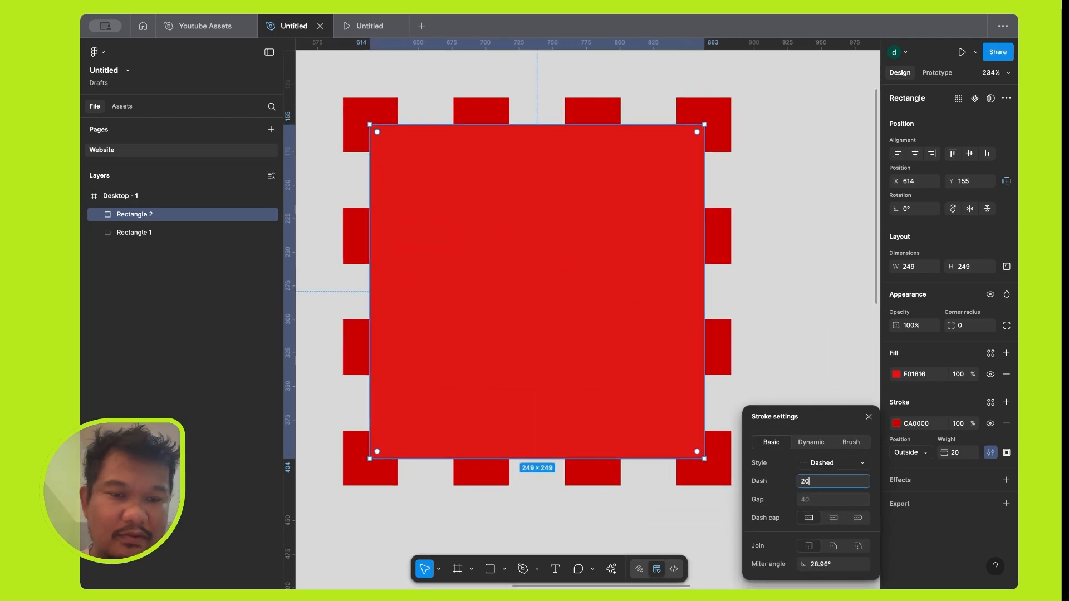
key("Tab")
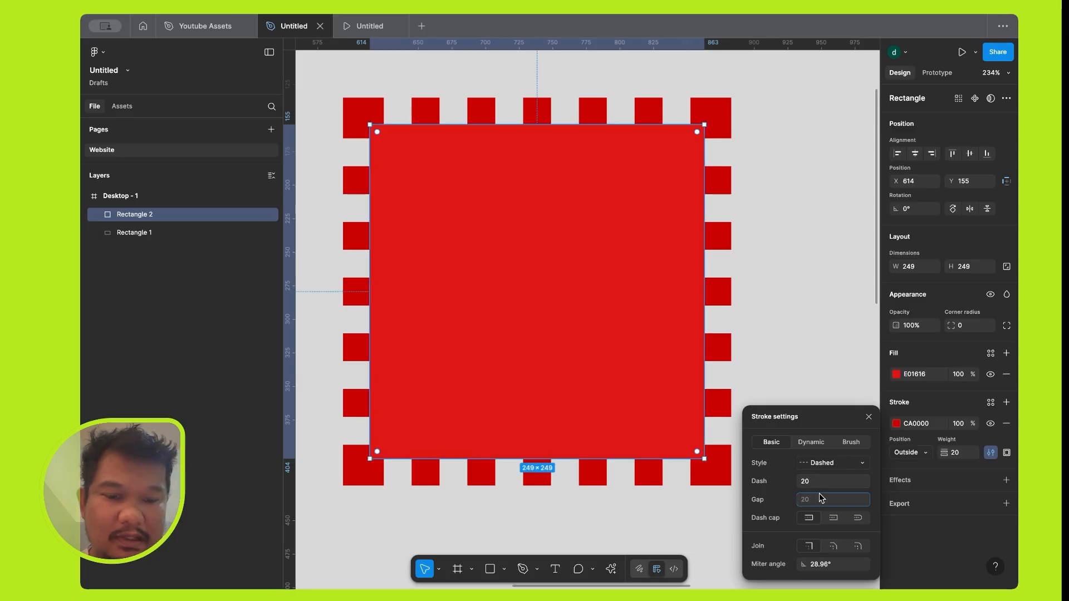
type("10")
key("Tab")
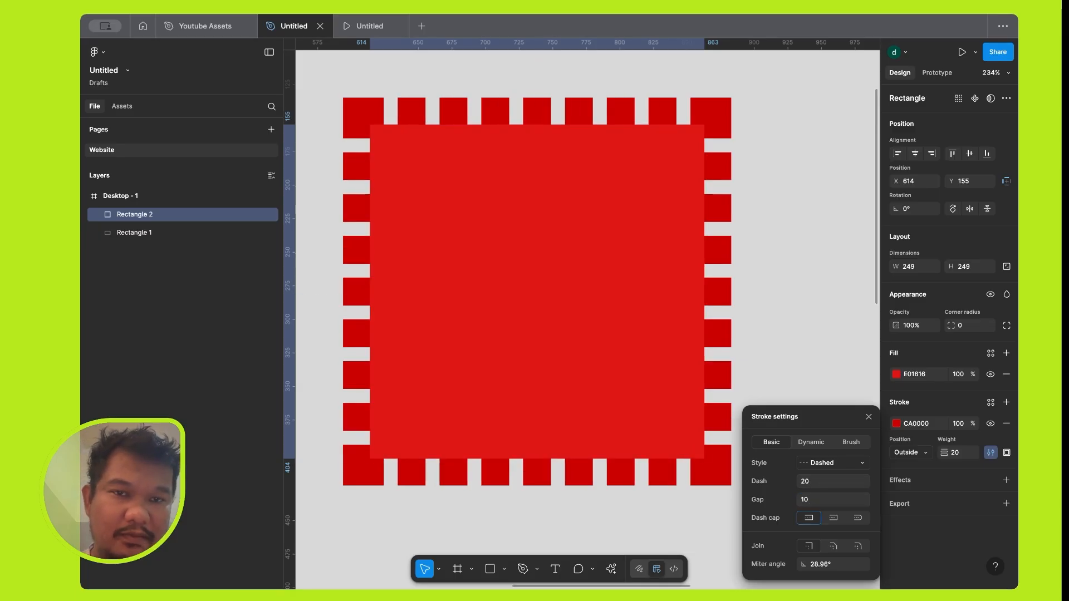
Try the square and round dash caps and the bevel and round joins, settling on a round join with no dash cap.
left_click(834, 519)
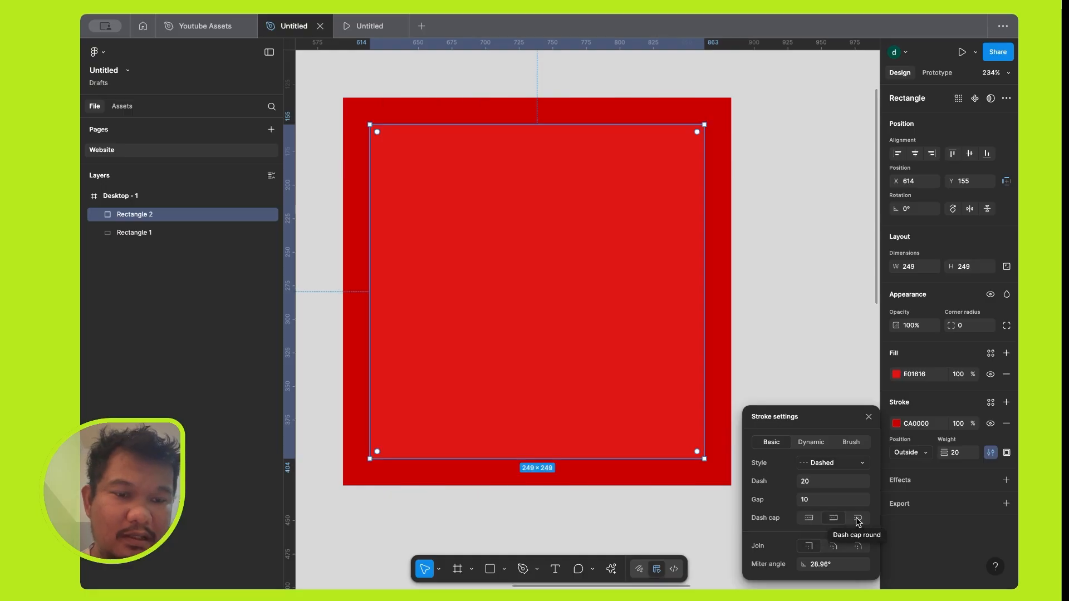
left_click(858, 519)
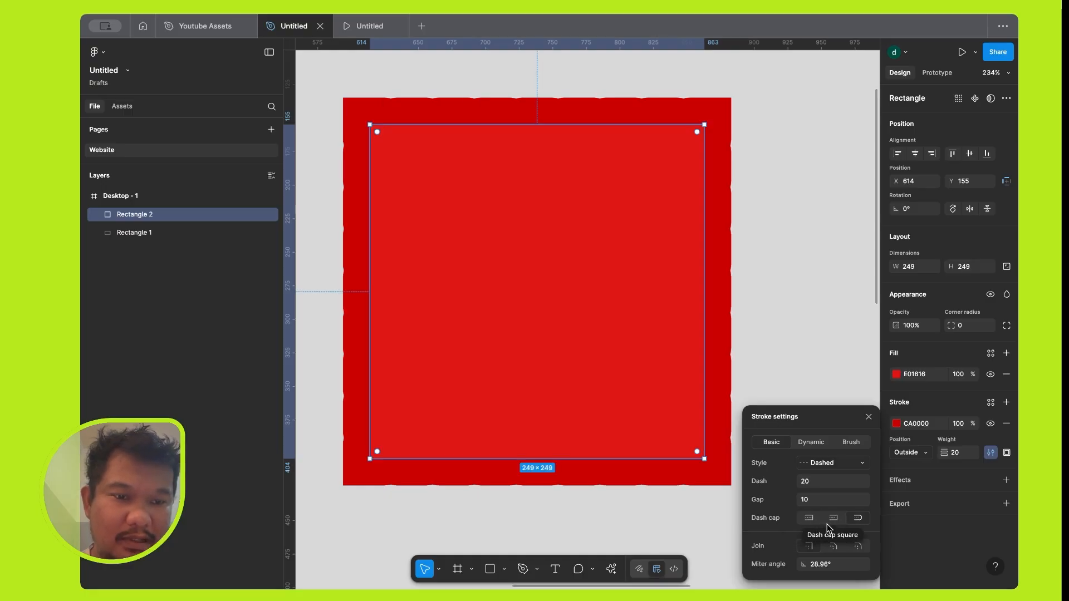
left_click(833, 546)
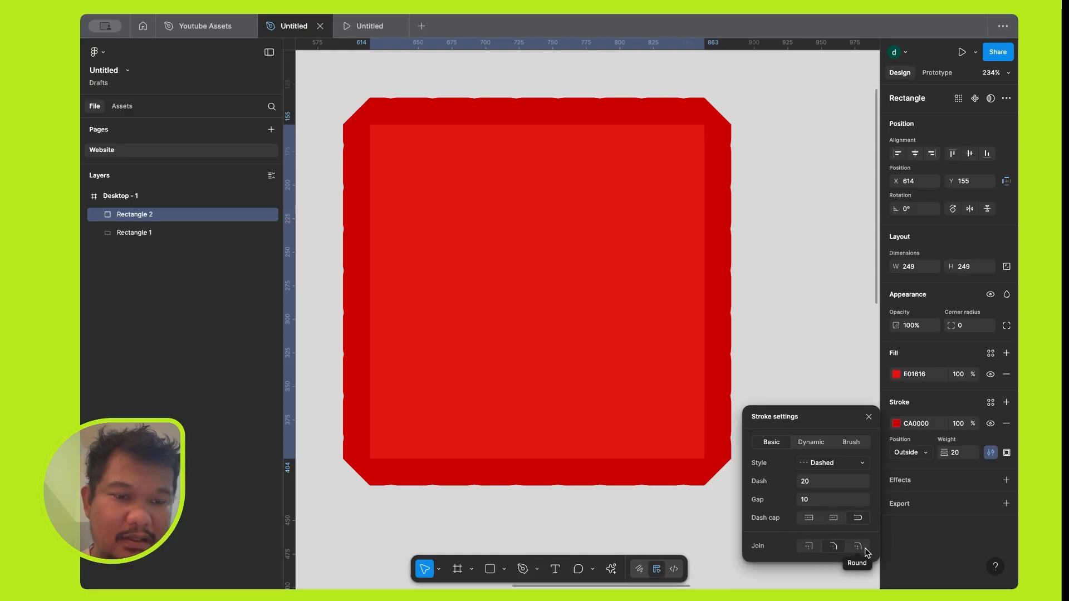
left_click(857, 547)
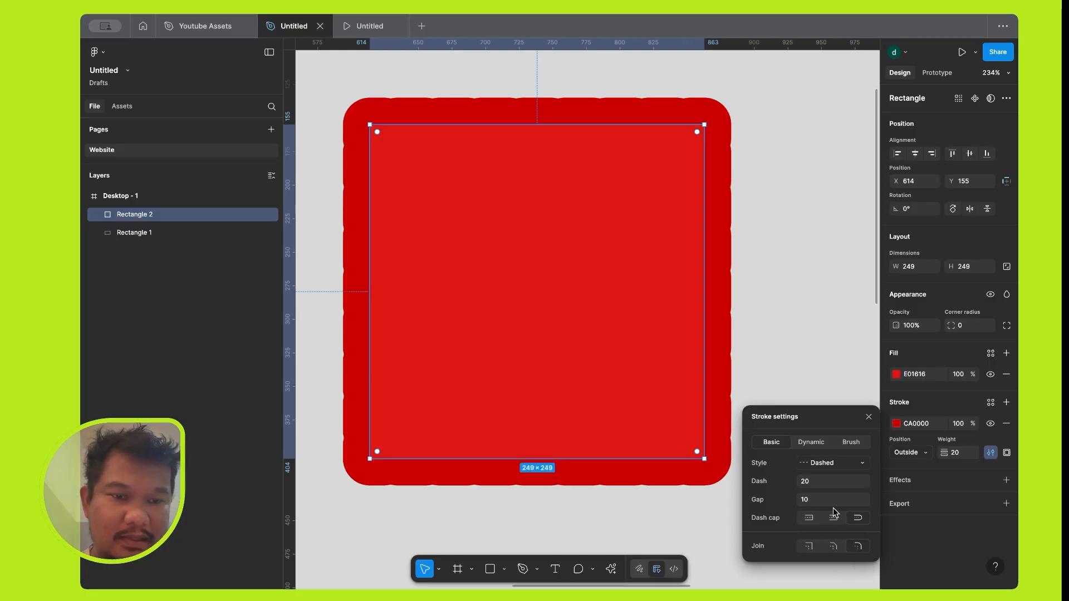
left_click(810, 518)
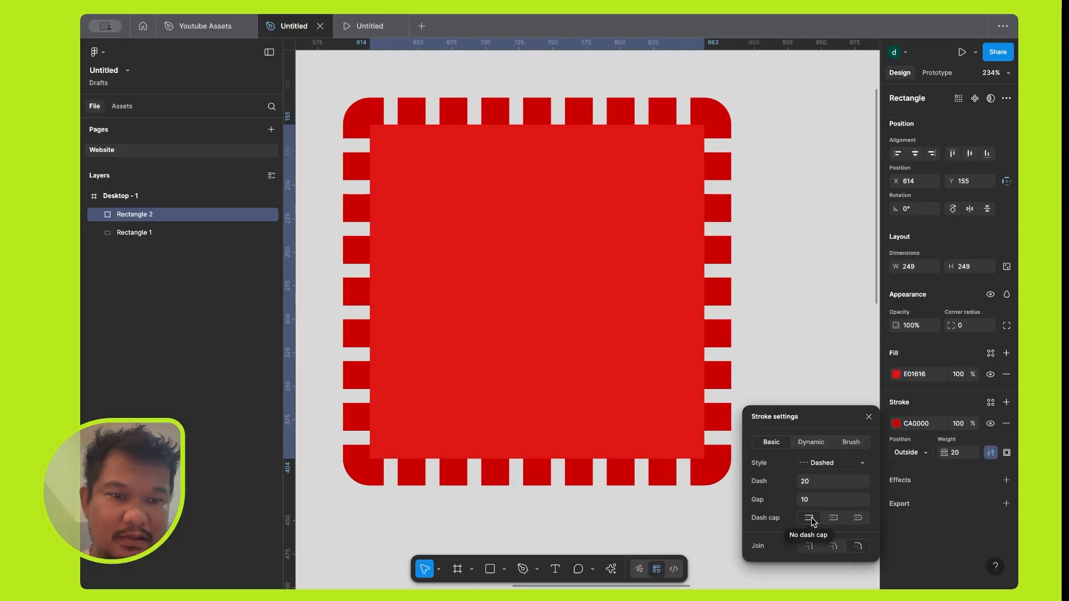
Try a Dynamic stroke with Frequency 91% and Smoothen 100%, followed by the Spaghetti Western and Vérité brushes.
left_click(814, 441)
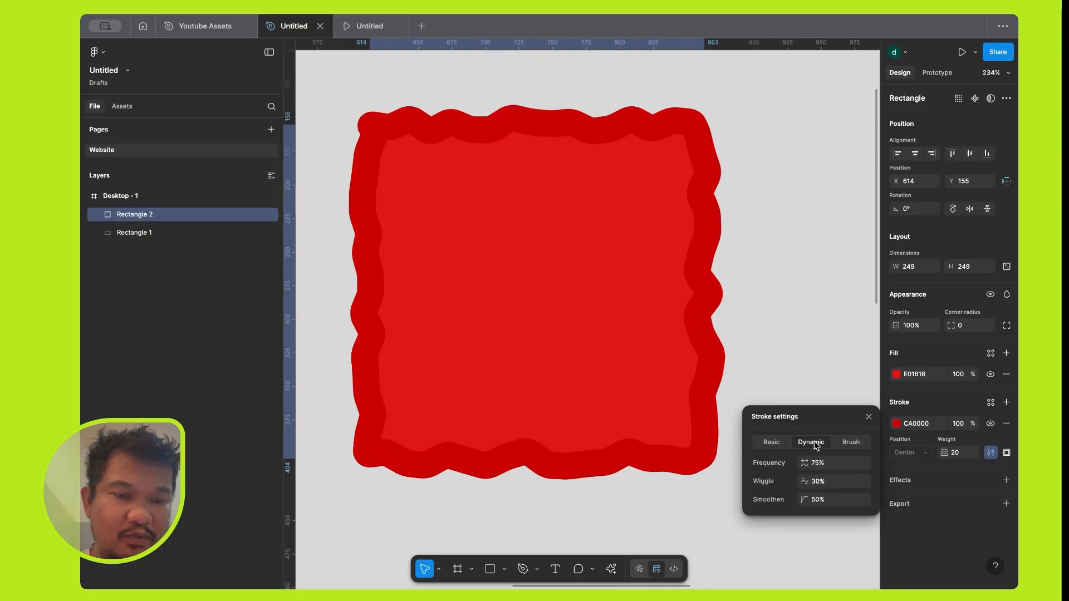
mouse_move(806, 462)
left_mouse_down()
mouse_move(917, 460)
mouse_move(831, 458)
mouse_move(819, 481)
mouse_move(835, 481)
mouse_move(808, 481)
mouse_move(829, 499)
left_mouse_up()
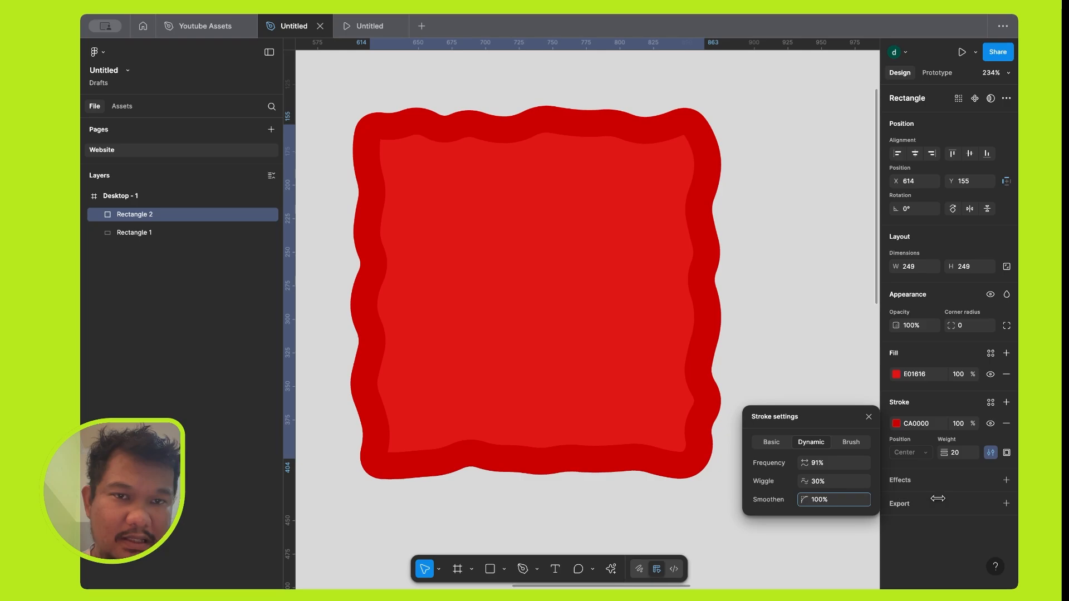
left_click(849, 443)
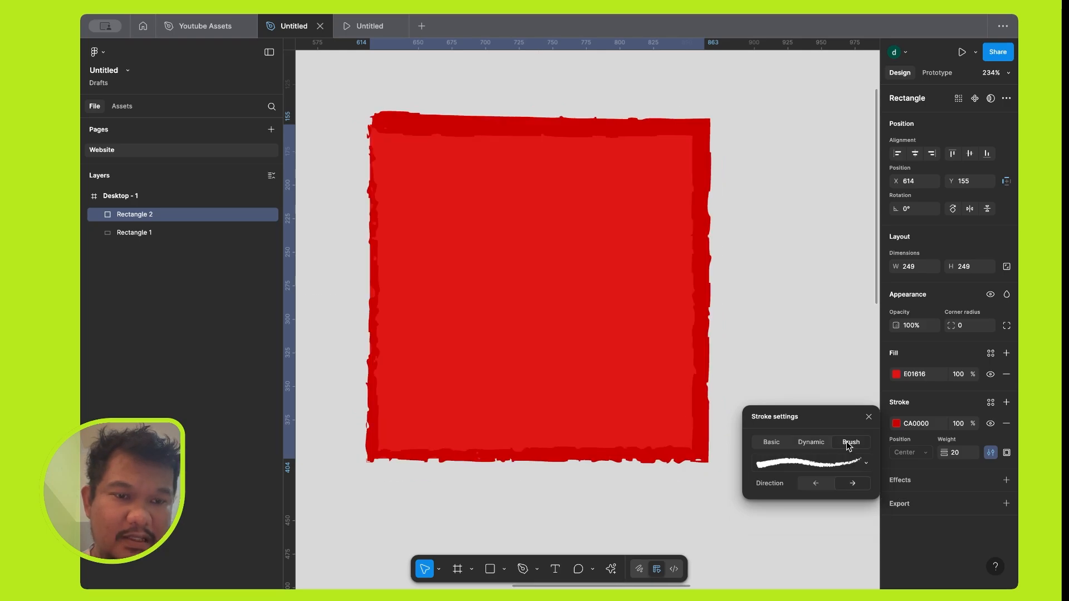
left_click(816, 462)
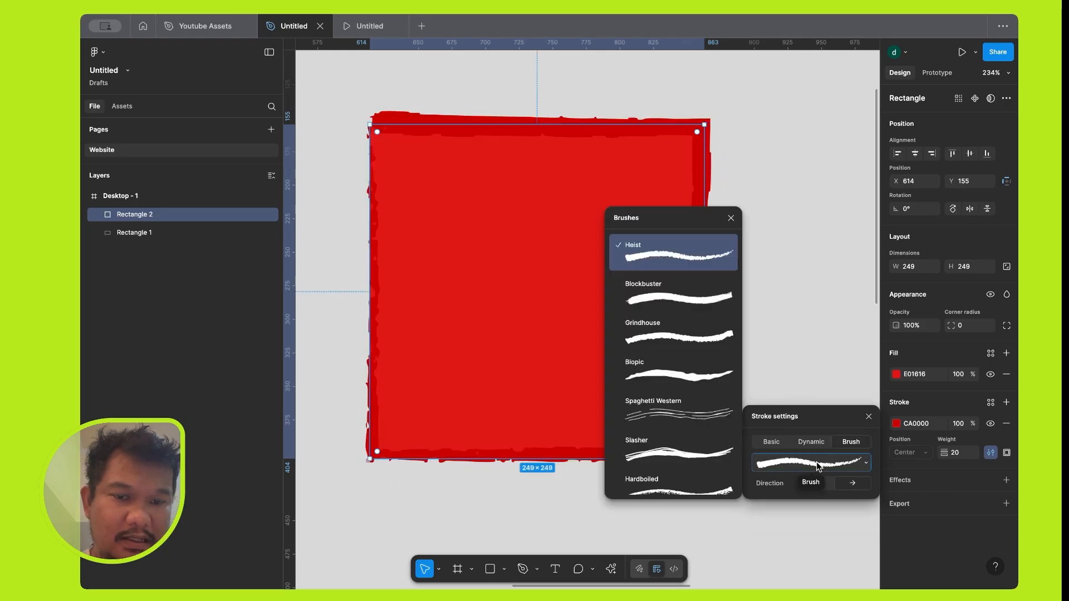
left_click(694, 418)
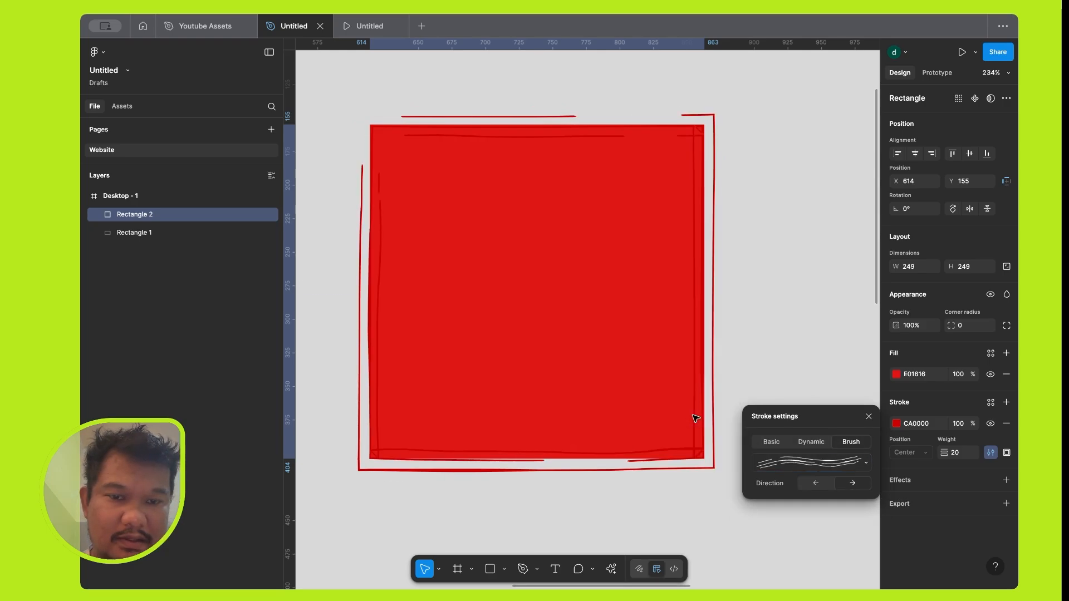
left_click(798, 463)
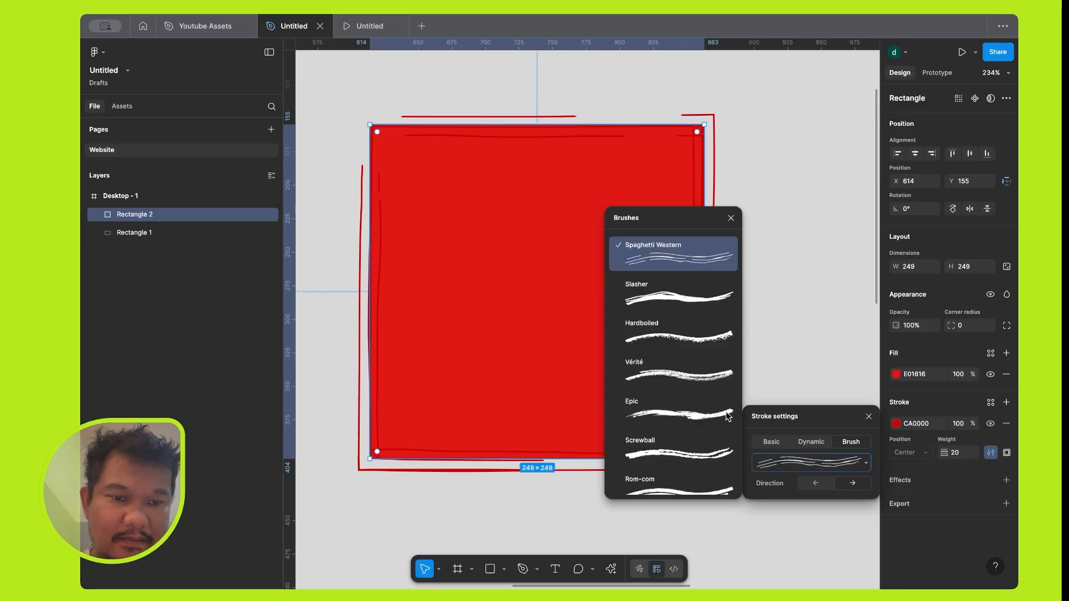
left_click(694, 370)
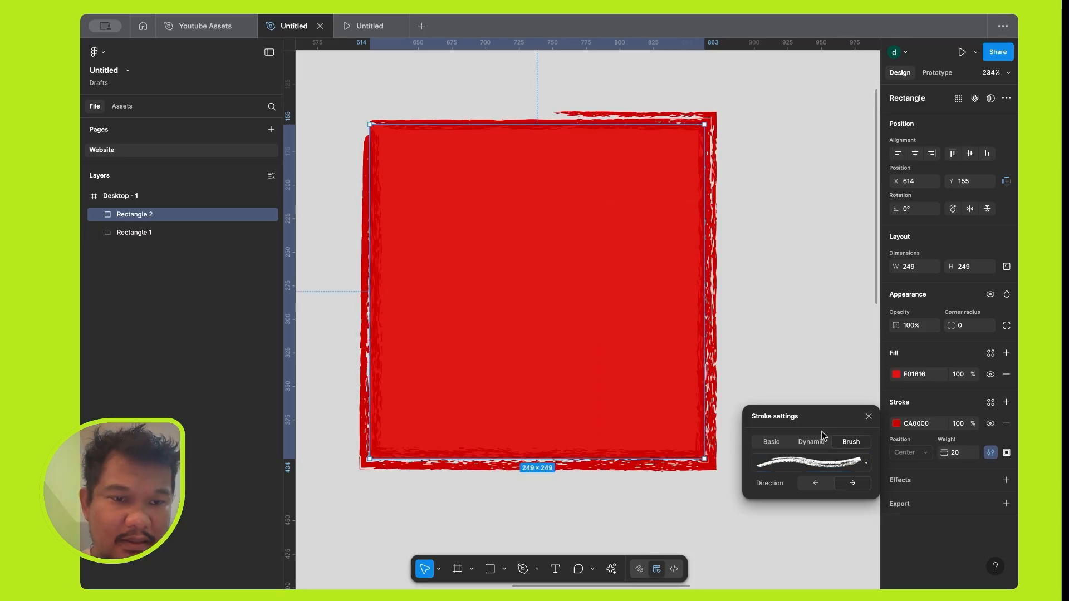
Return the square's stroke to the Basic type and set its style to Solid.
left_click(771, 444)
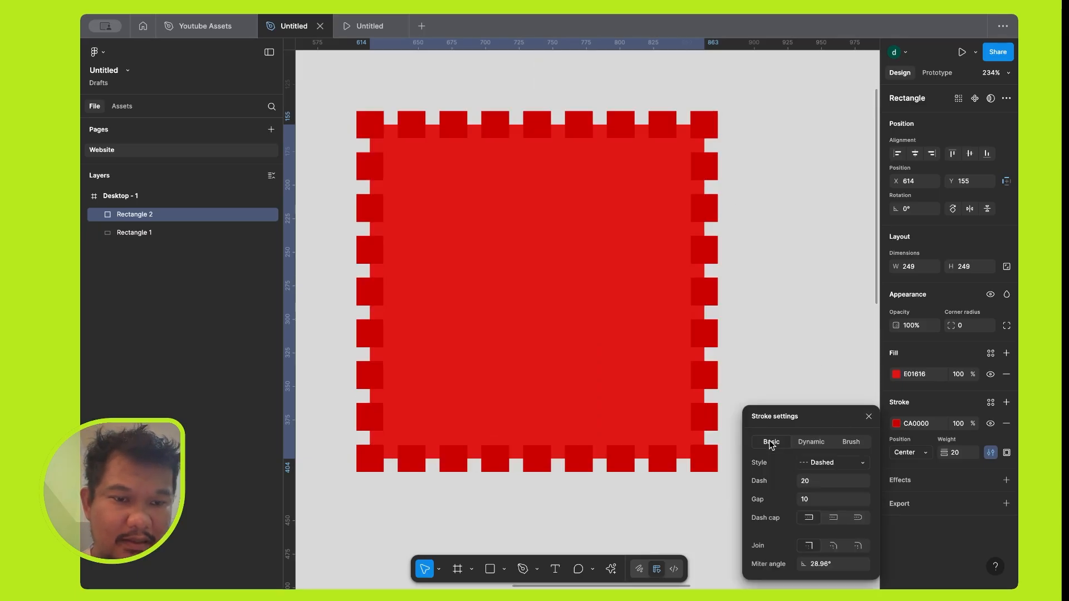
left_click(854, 464)
left_click(850, 448)
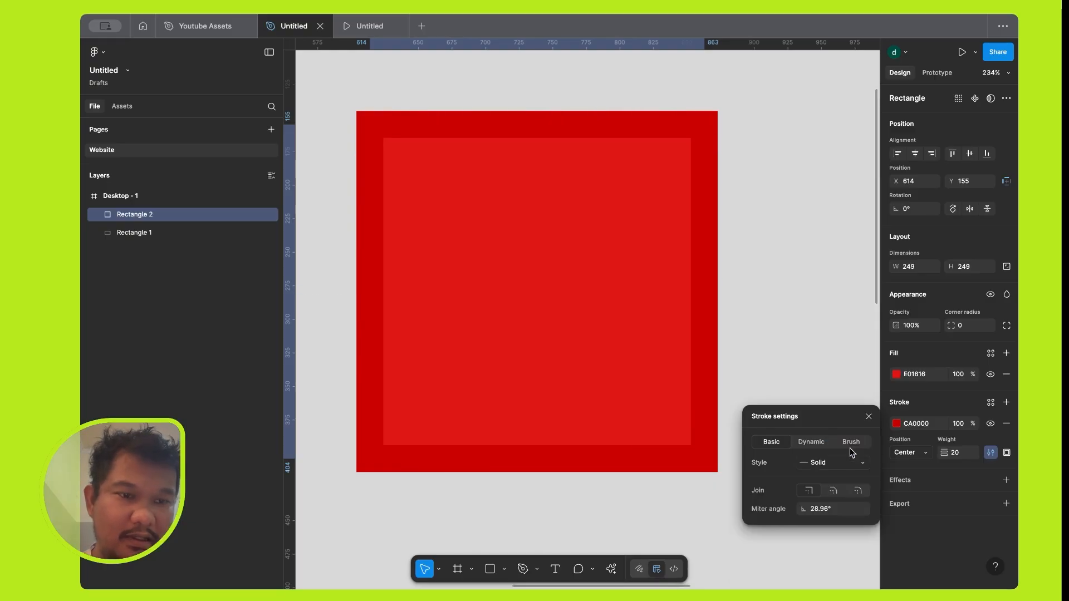
Close the stroke settings and limit the square's stroke to the Top side, followed by the Bottom side.
left_click(1007, 453)
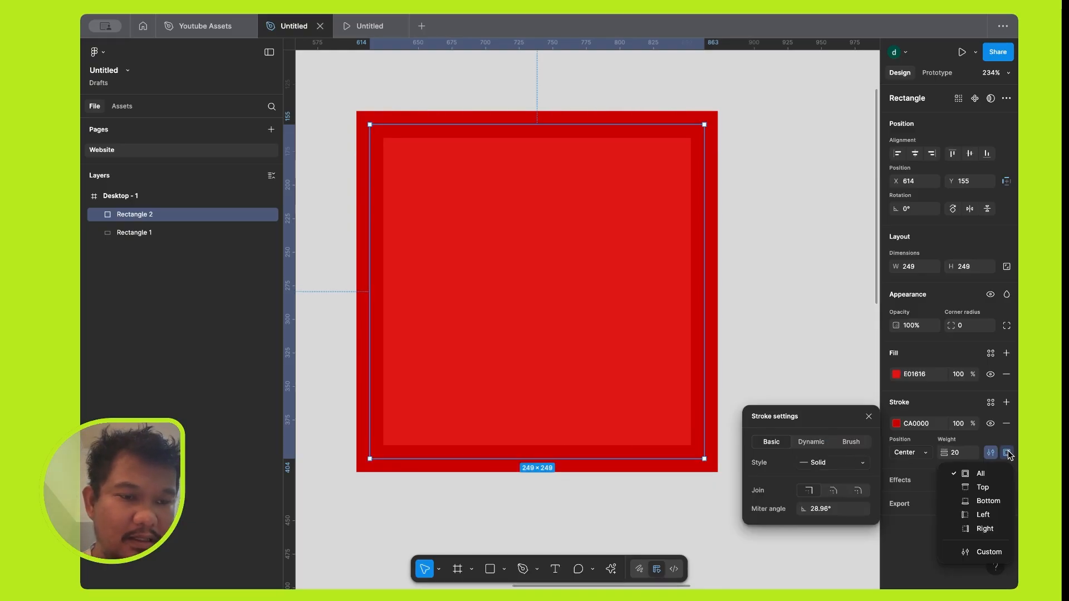
left_click(869, 416)
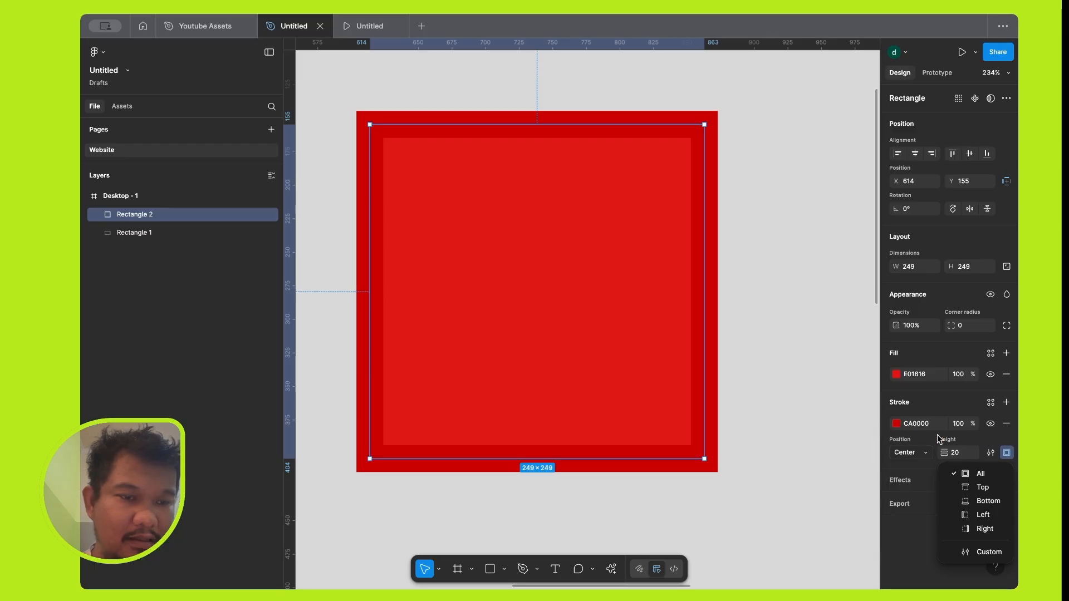
left_click(983, 488)
left_click(1006, 452)
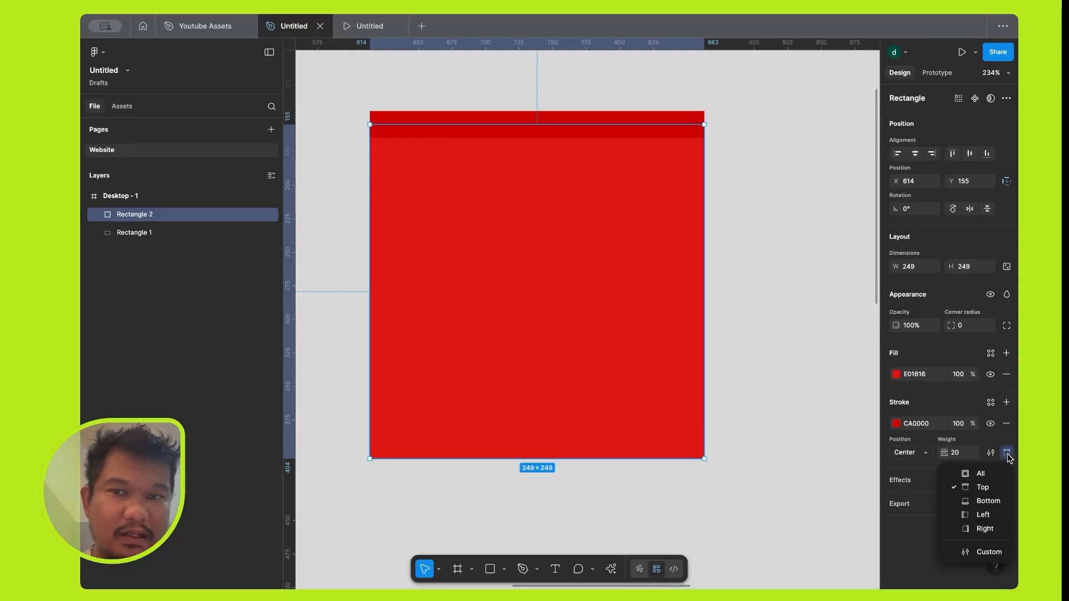
left_click(994, 501)
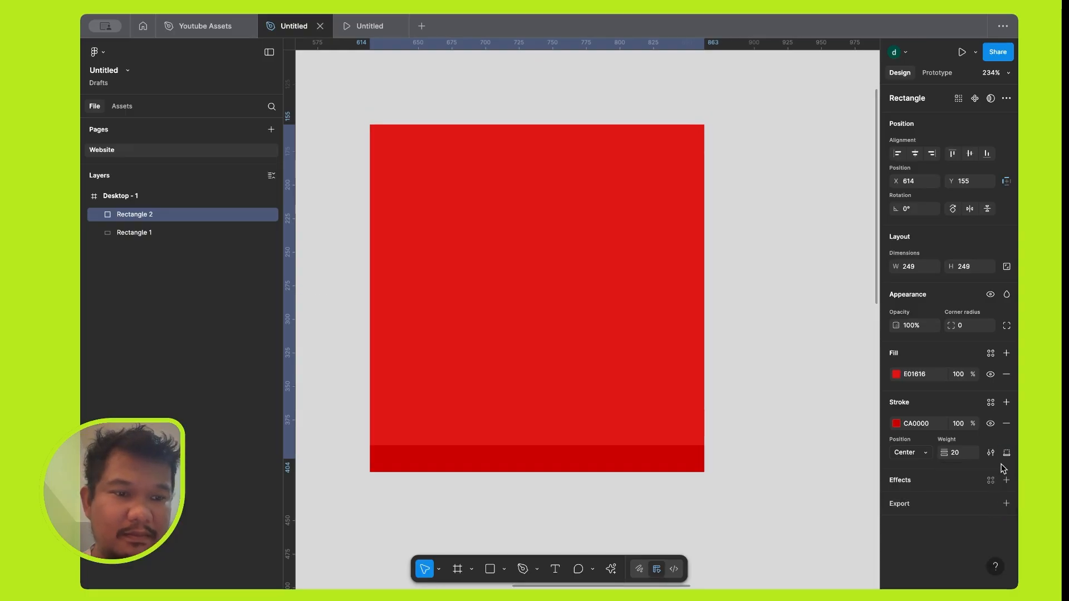
Recolour the square's stroke to blue 0025CA.
left_click(896, 424)
left_click(833, 482)
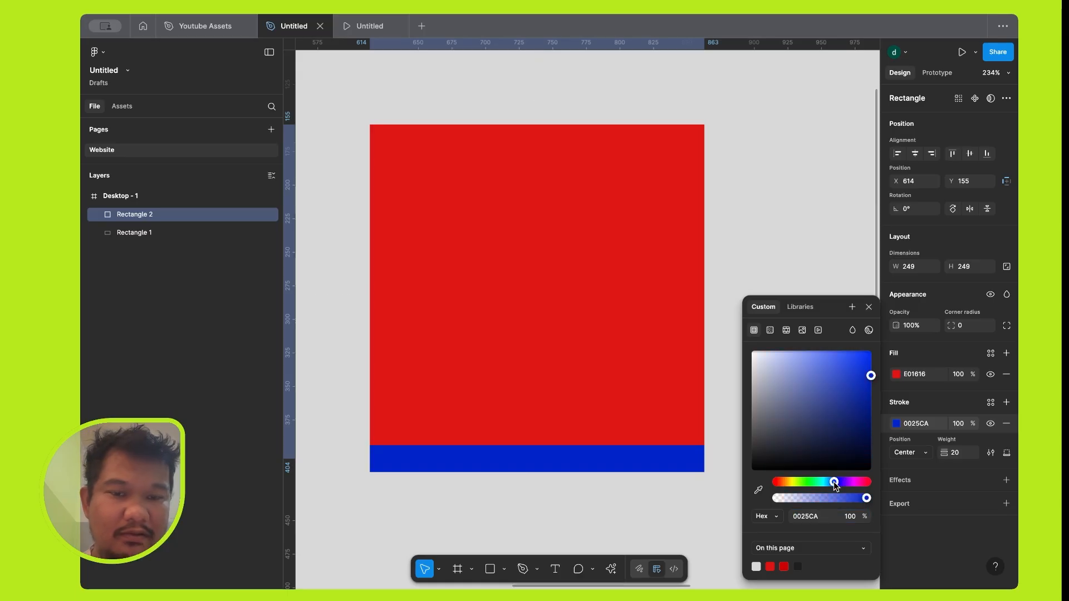
left_click(868, 307)
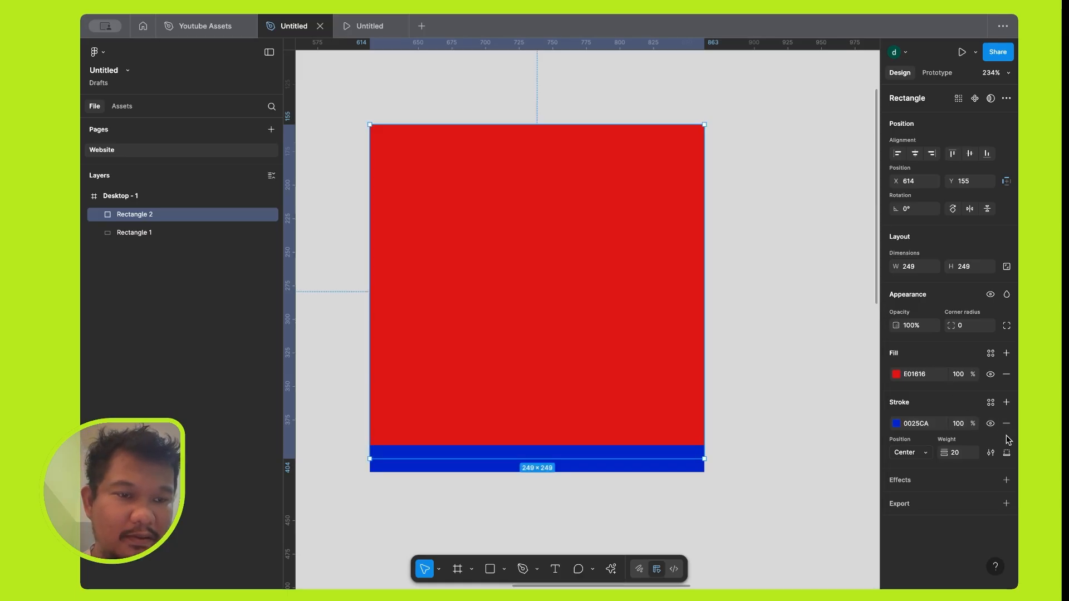
Apply the blue stroke to the Left side, followed by Custom sides with a weight of 16 on all four.
left_click(1007, 453)
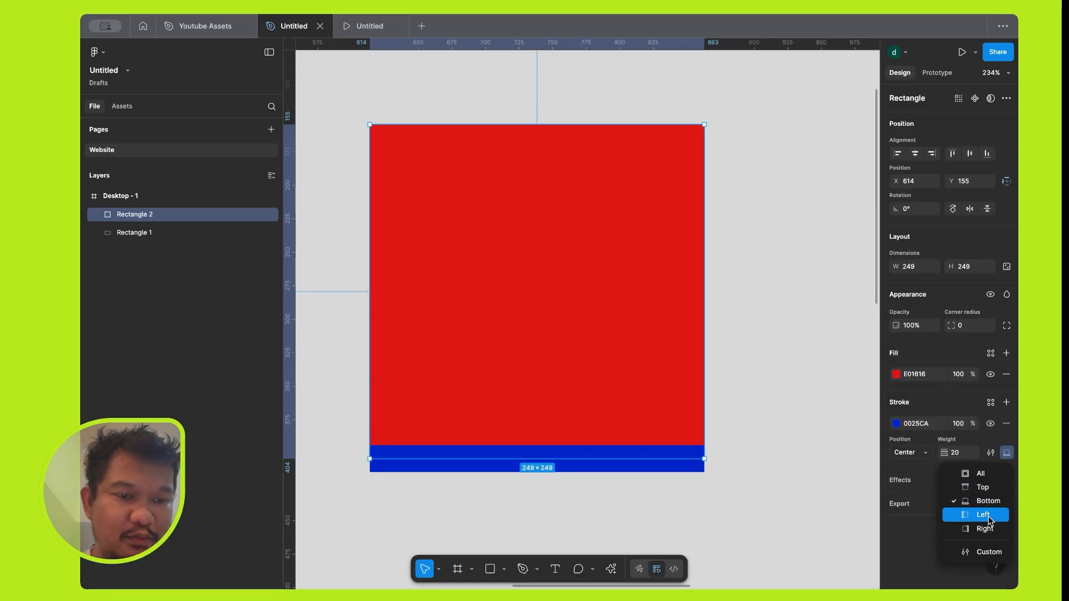
left_click(990, 520)
left_click(1006, 454)
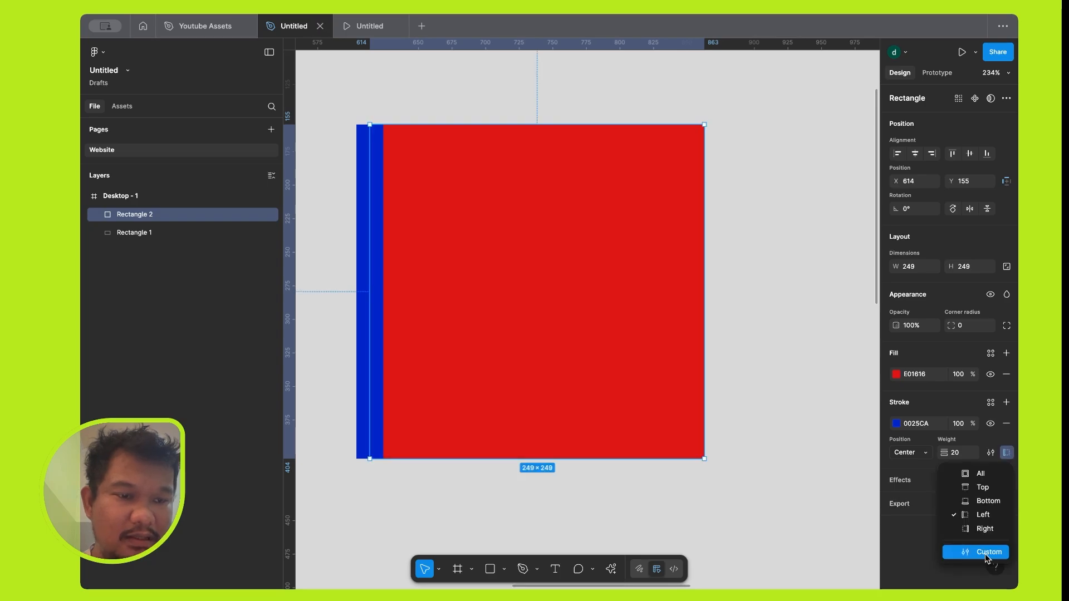
left_click(989, 552)
mouse_move(895, 474)
left_mouse_down()
mouse_move(937, 469)
mouse_move(906, 470)
mouse_move(942, 455)
left_mouse_up()
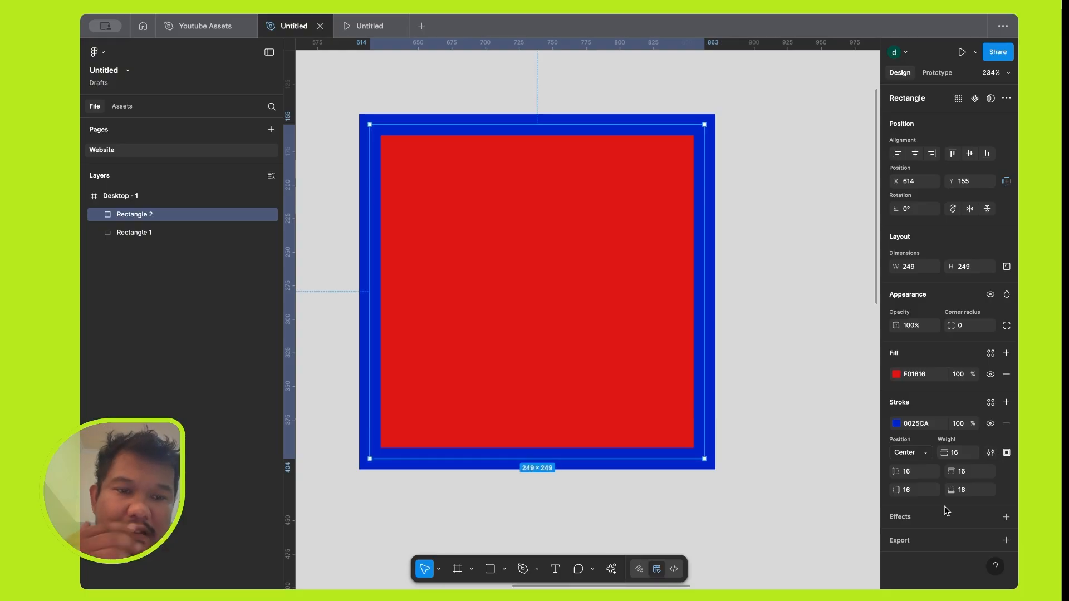
Remove the square's blue stroke after hiding and showing it, and add a drop shadow effect.
left_click(990, 425)
left_click(990, 424)
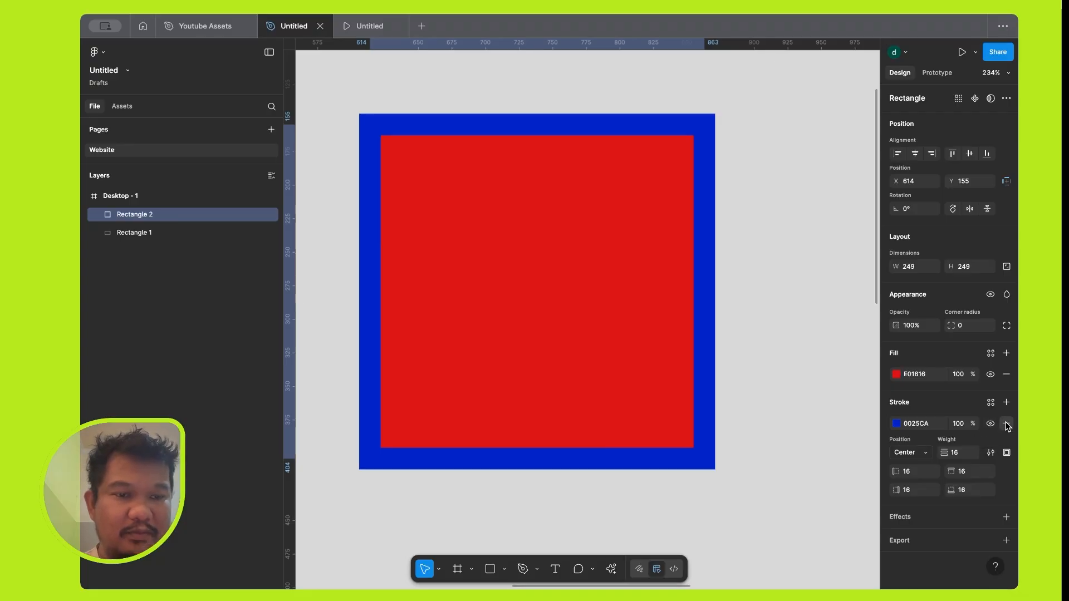
left_click(1007, 424)
left_click(1006, 424)
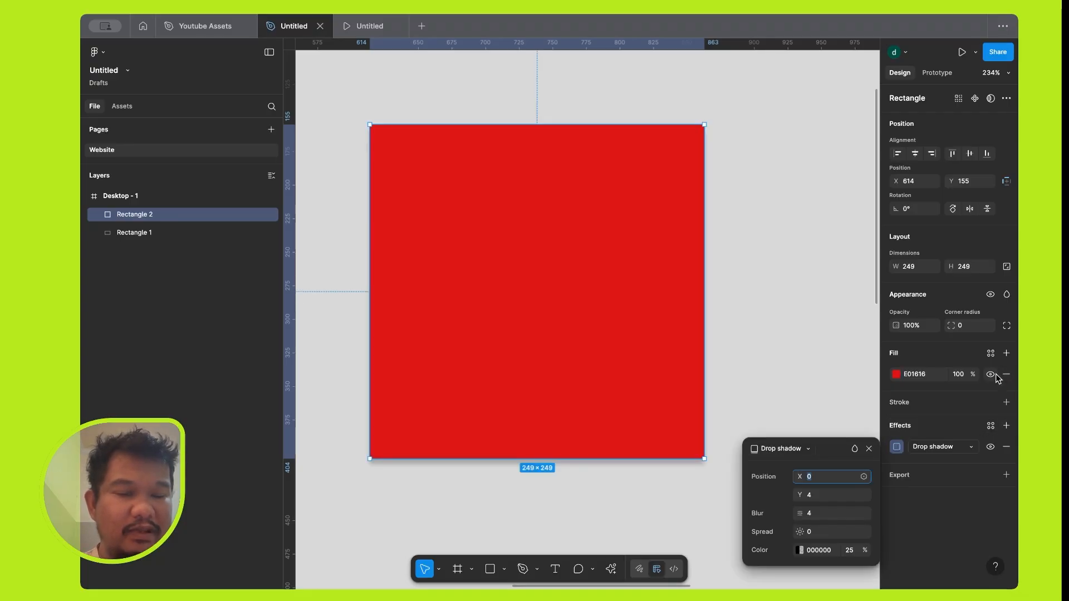
Toggle the red fill's visibility, and replace that fill with D9D9D9 at 100% beneath a 000000 fill at 20%.
left_click(991, 374)
left_click(991, 374)
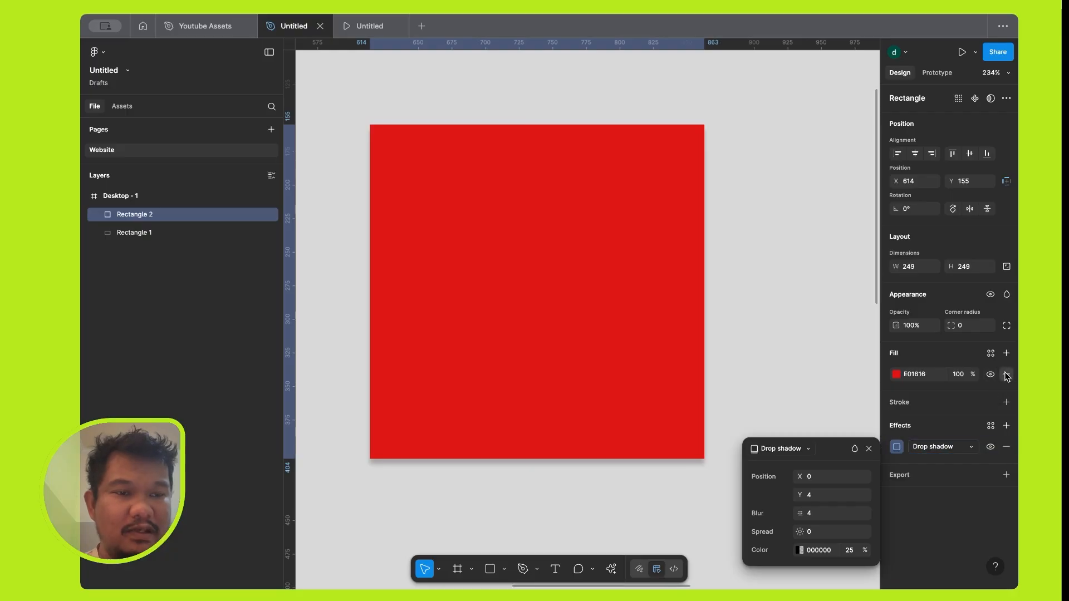
left_click(1006, 375)
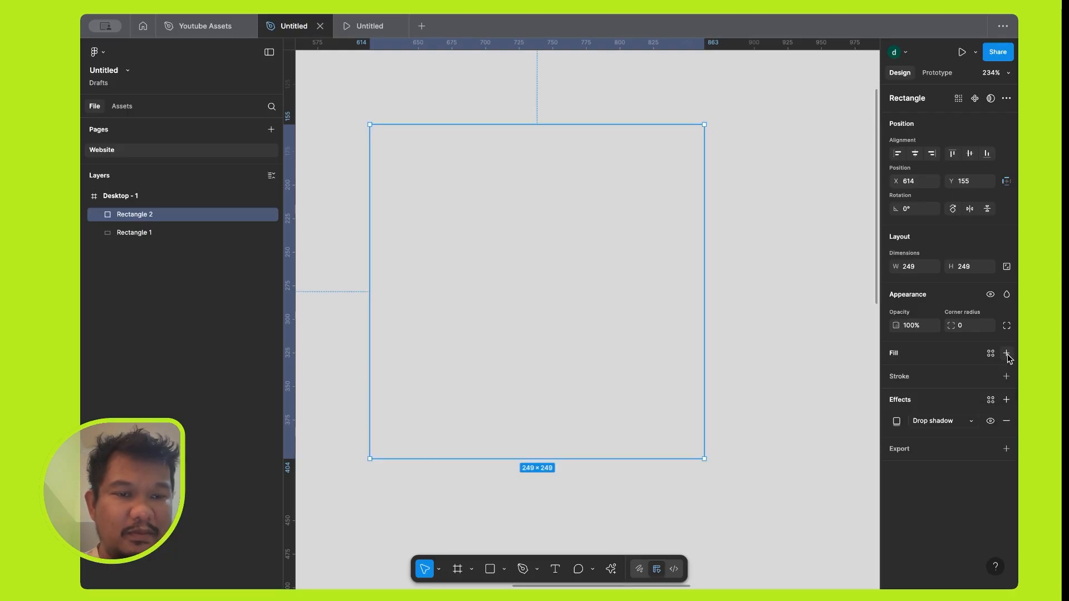
left_click(1007, 354)
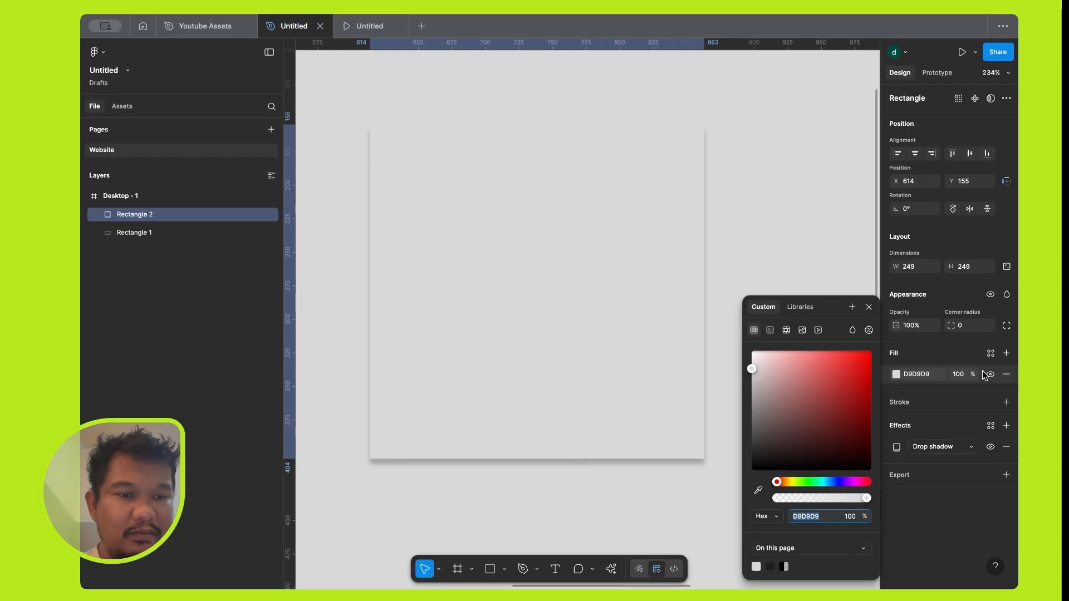
left_click(1007, 353)
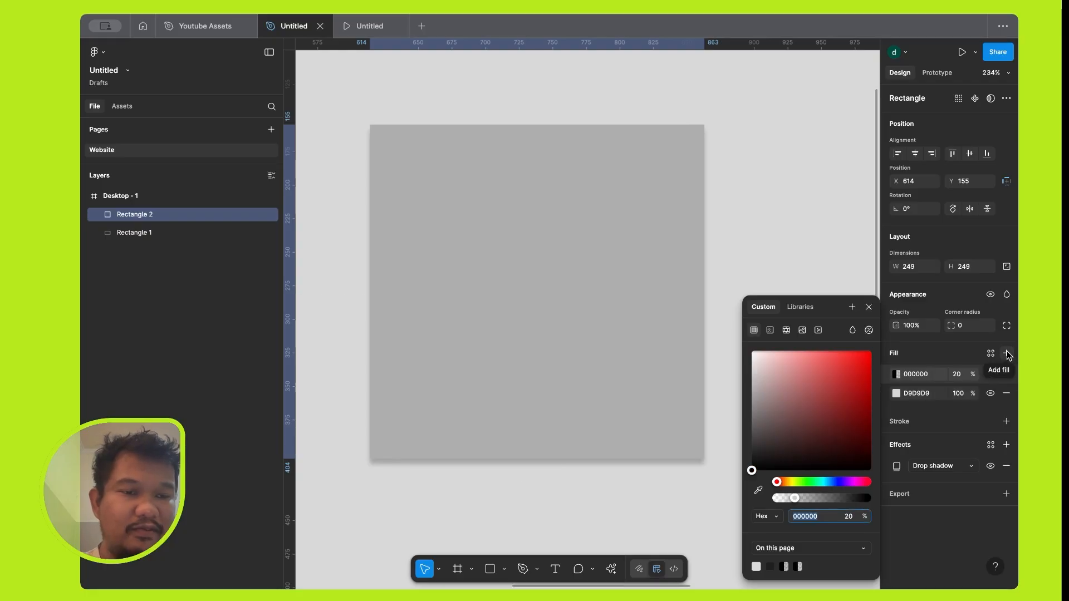
Recolour the square's lower fill from the colour picker to dark red 921212.
left_click(897, 393)
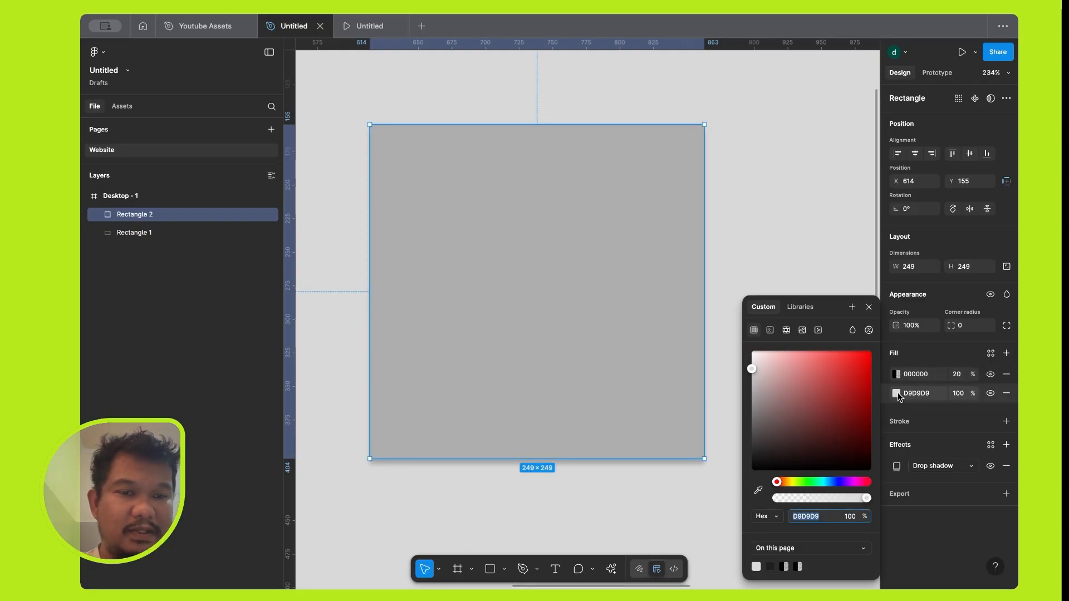
left_click(850, 396)
left_click(856, 402)
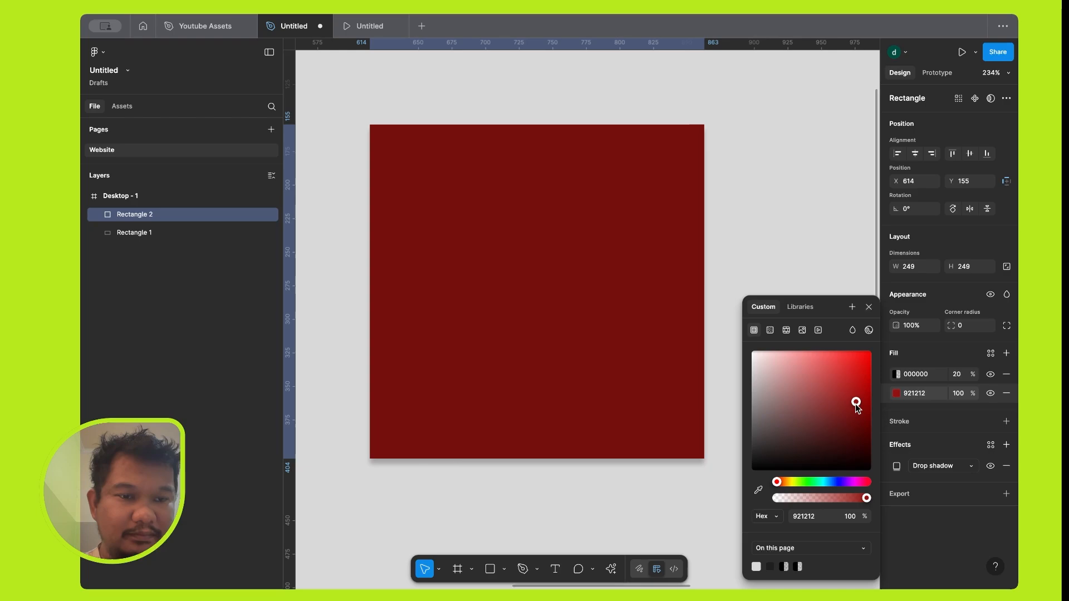
Recolour the square's upper 20% fill to dark blue 091C76, and remove that fill after trying it.
left_click(900, 376)
left_click(897, 374)
left_click(833, 482)
left_click(846, 399)
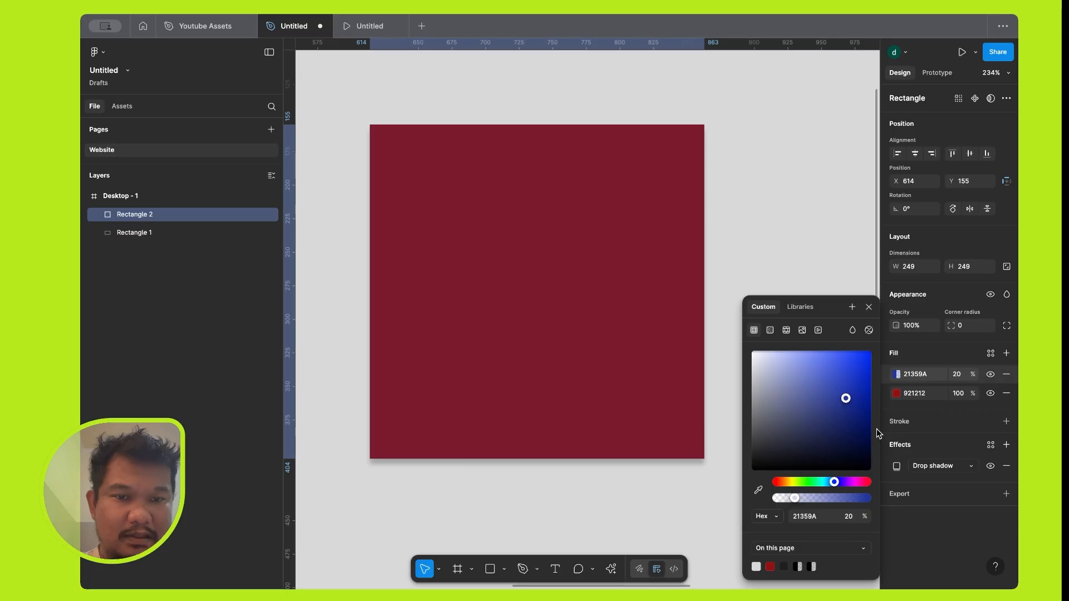
left_click(866, 423)
left_click(861, 415)
left_click(868, 309)
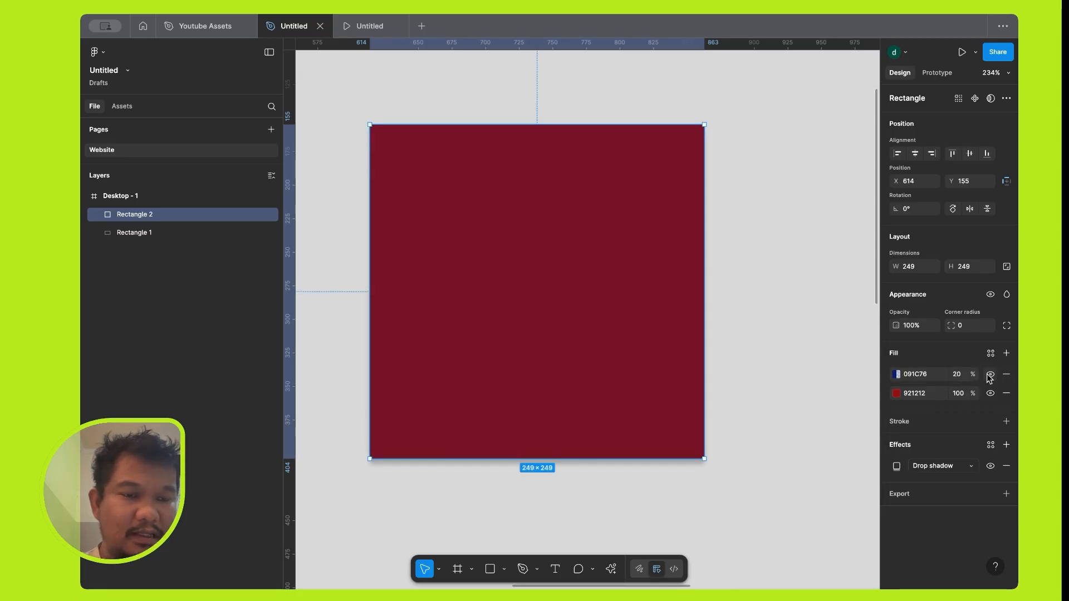
left_click(1006, 374)
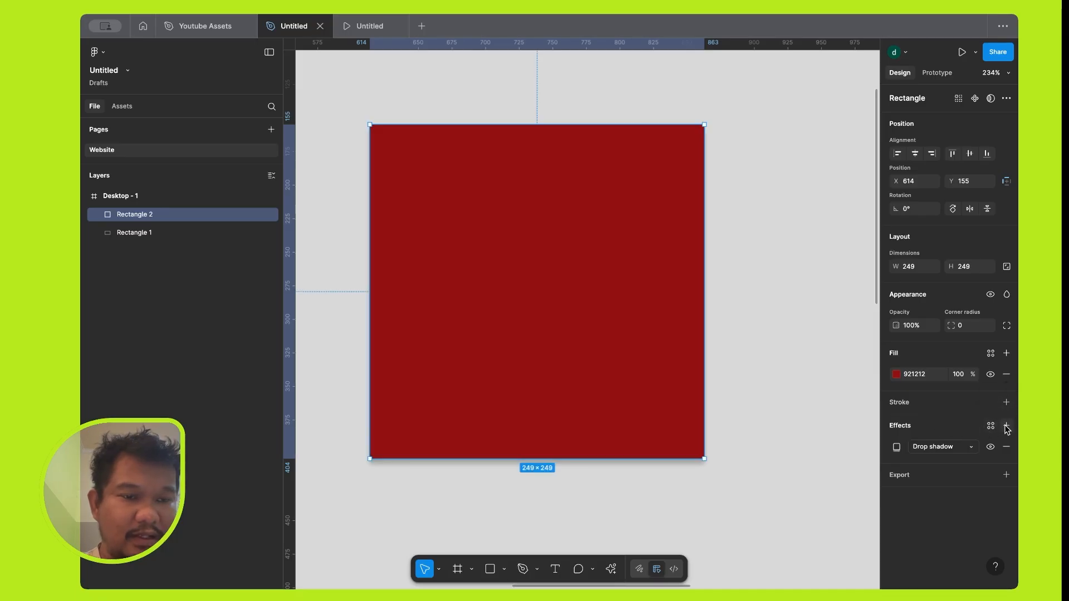
Preview other effect types on the square, including Texture, and keep Drop shadow.
left_click(921, 447)
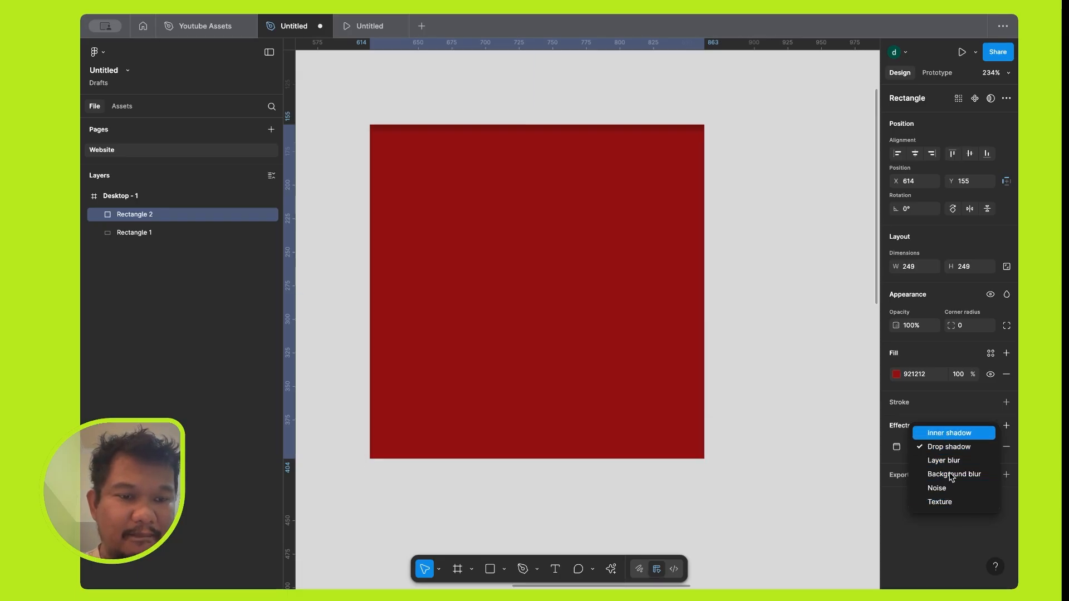
left_click(952, 502)
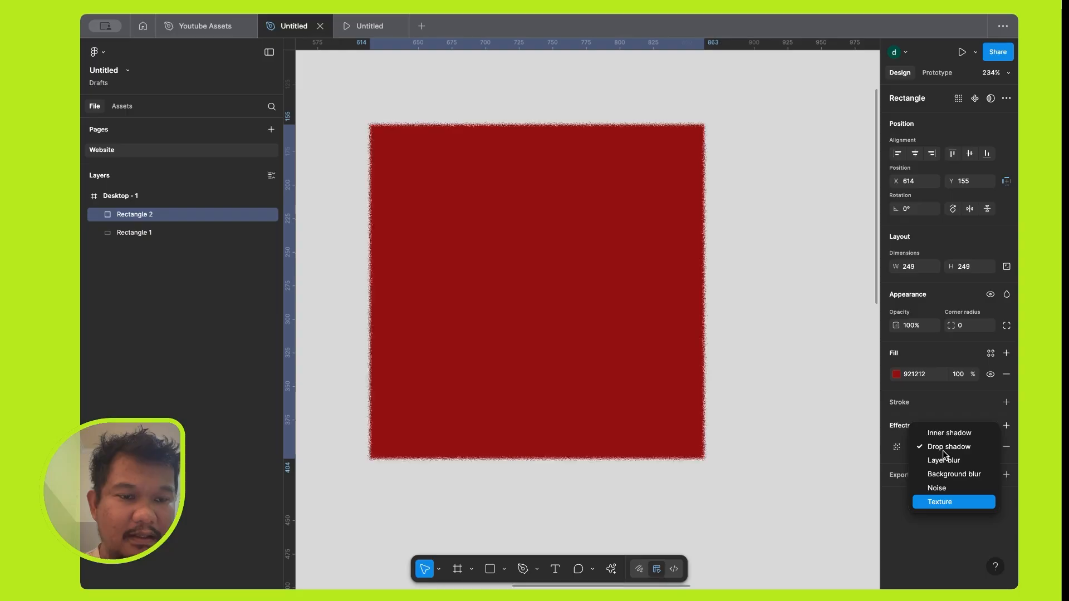
left_click(946, 448)
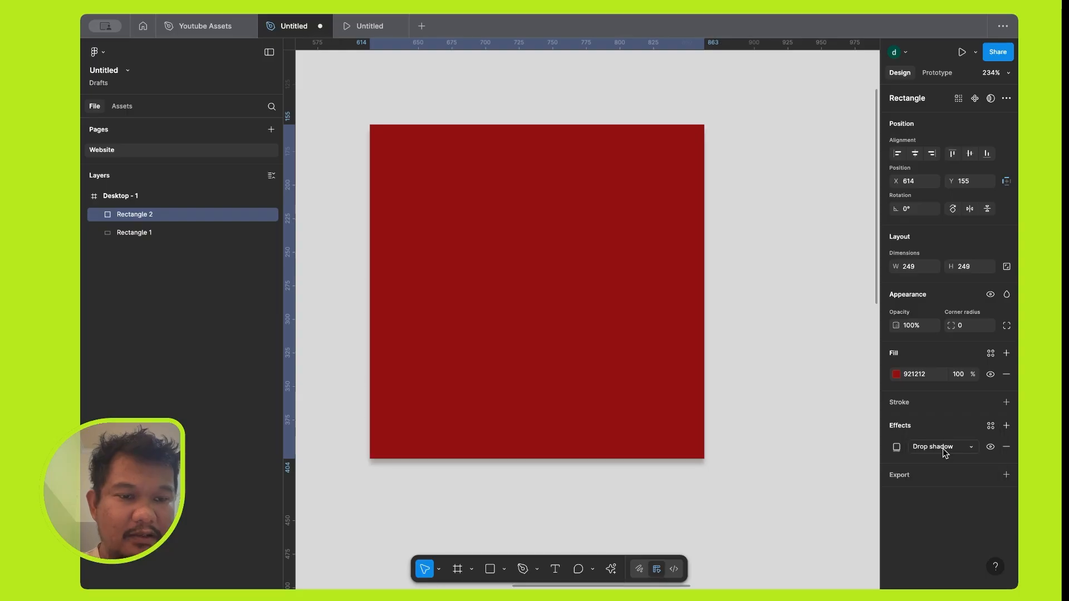
Set the square's drop shadow to an X offset of 100 and a blur of 10.
left_click(896, 447)
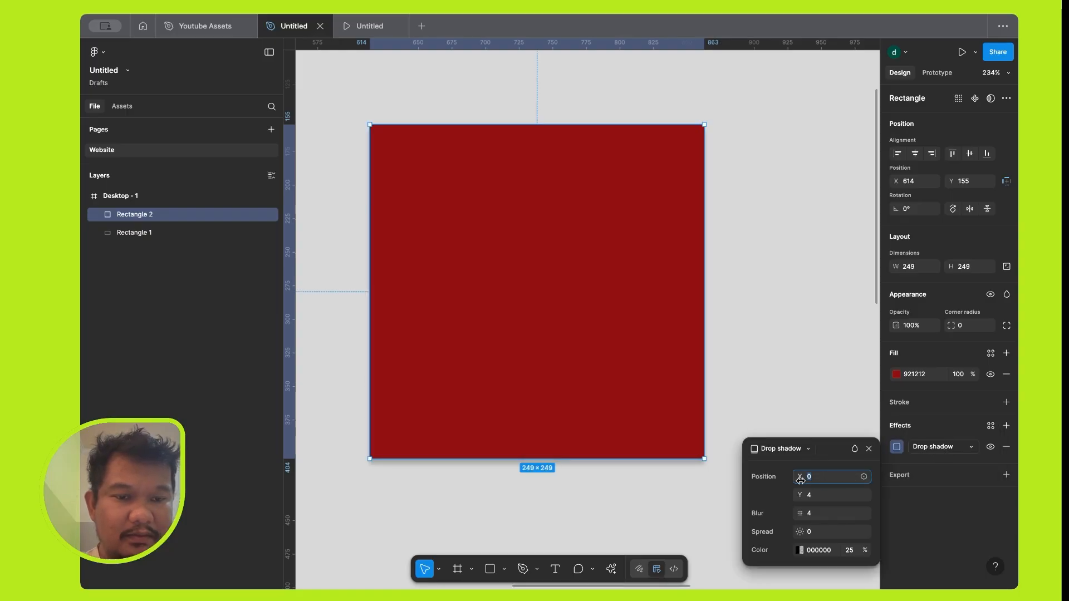
left_click_drag(796, 477, 840, 476)
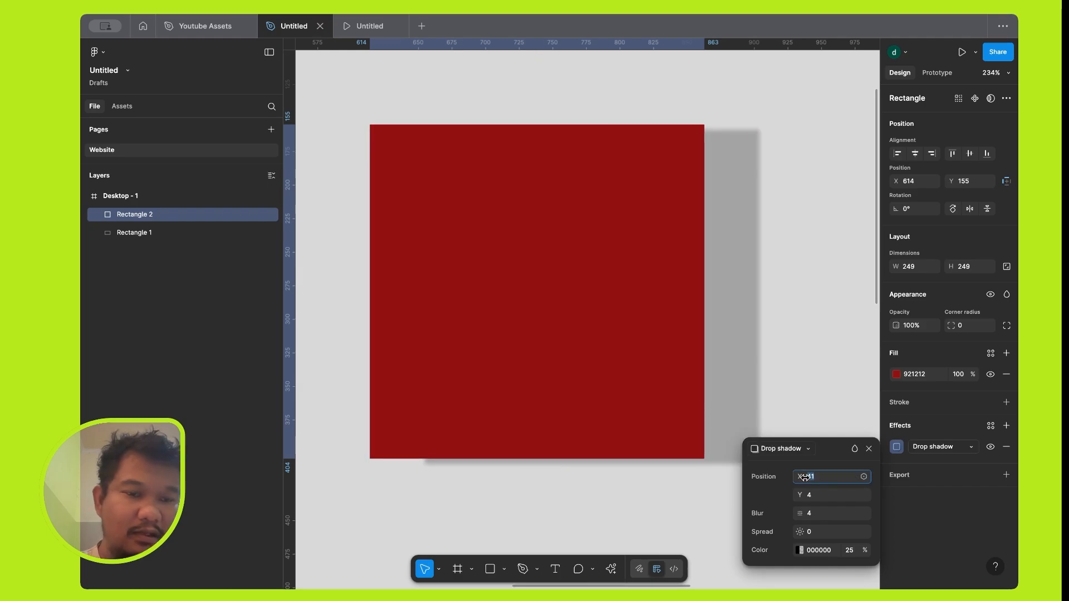
type("100")
key("Tab")
key("Tab")
type("10")
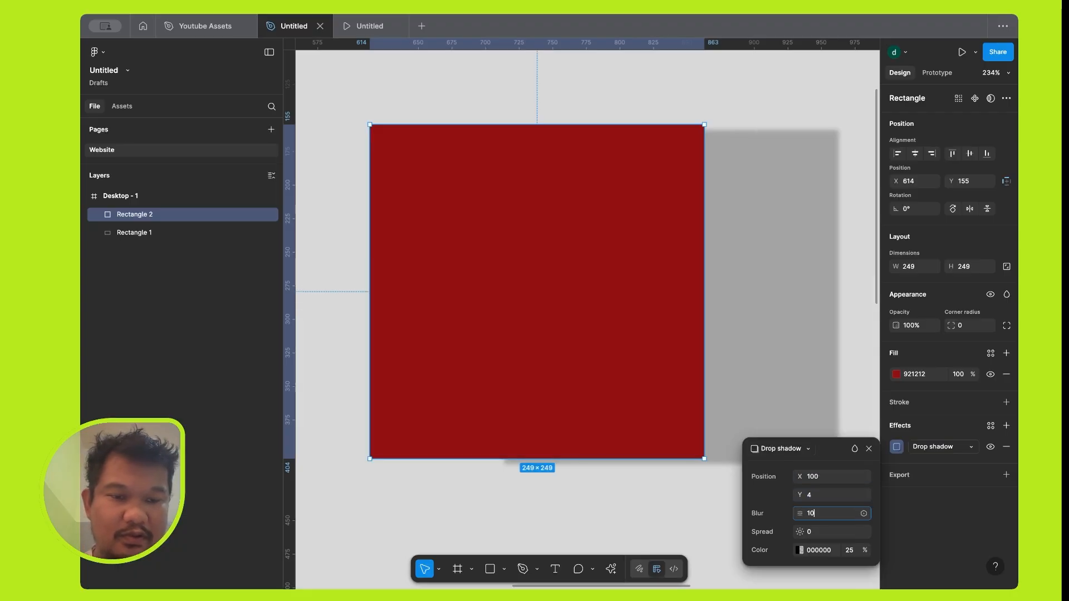
key("Tab")
Set the drop shadow's Y offset to 10 and its X offset to 20, and close the shadow settings.
left_click(816, 497)
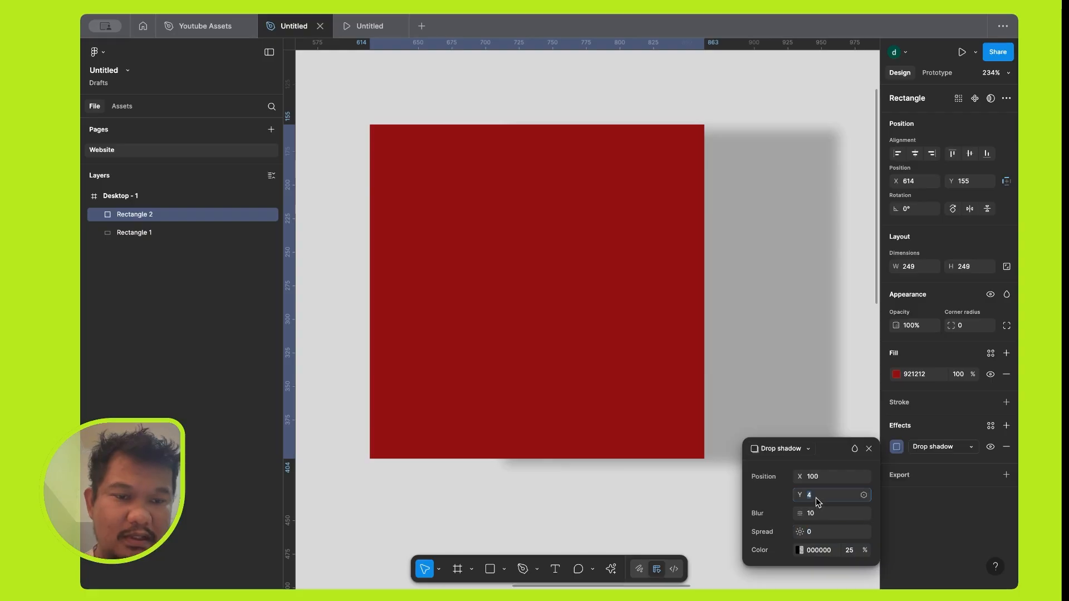
type("10")
key("Tab")
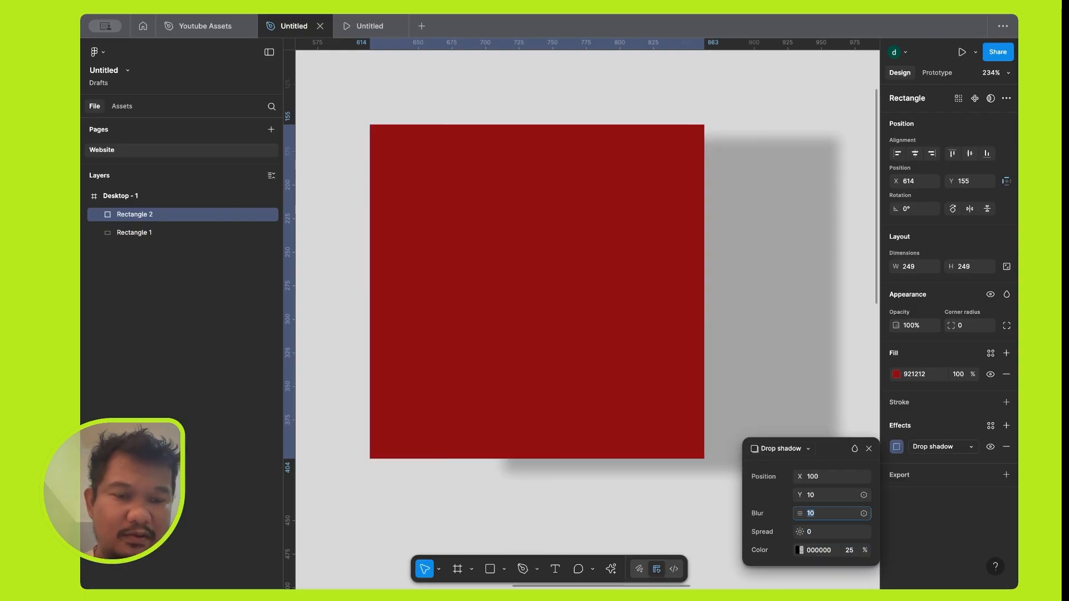
left_click(812, 479)
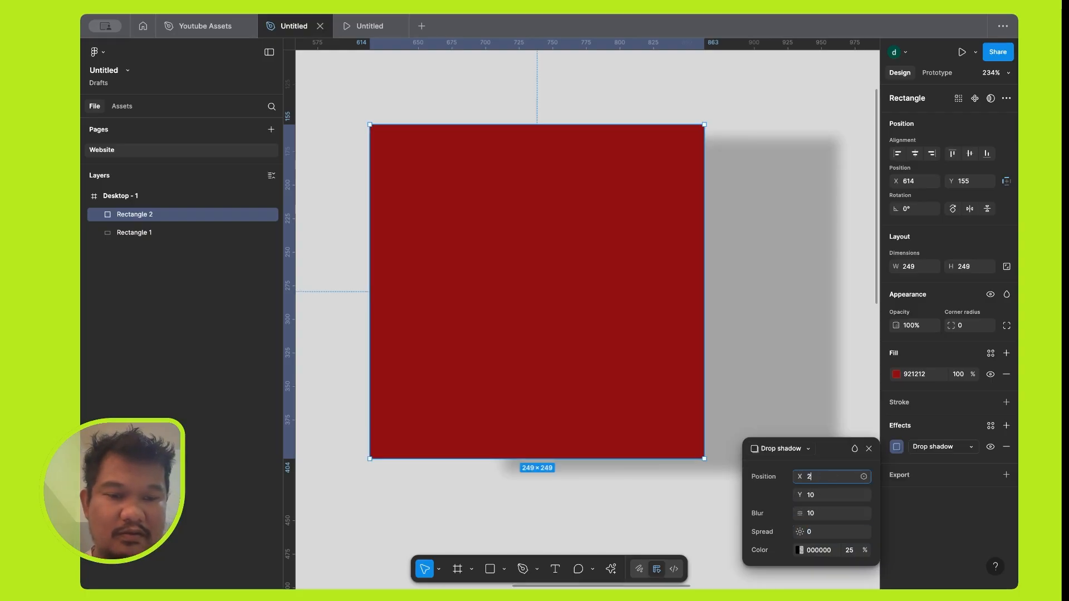
type("20")
key("Tab")
scroll(660, 306, "down", 4)
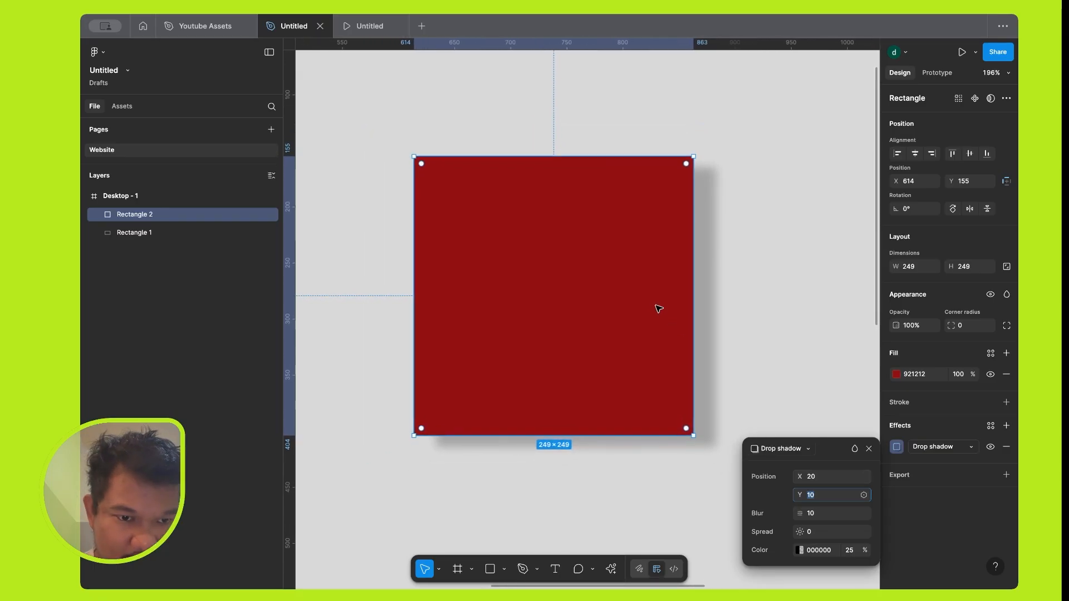
scroll(658, 309, "up", 3)
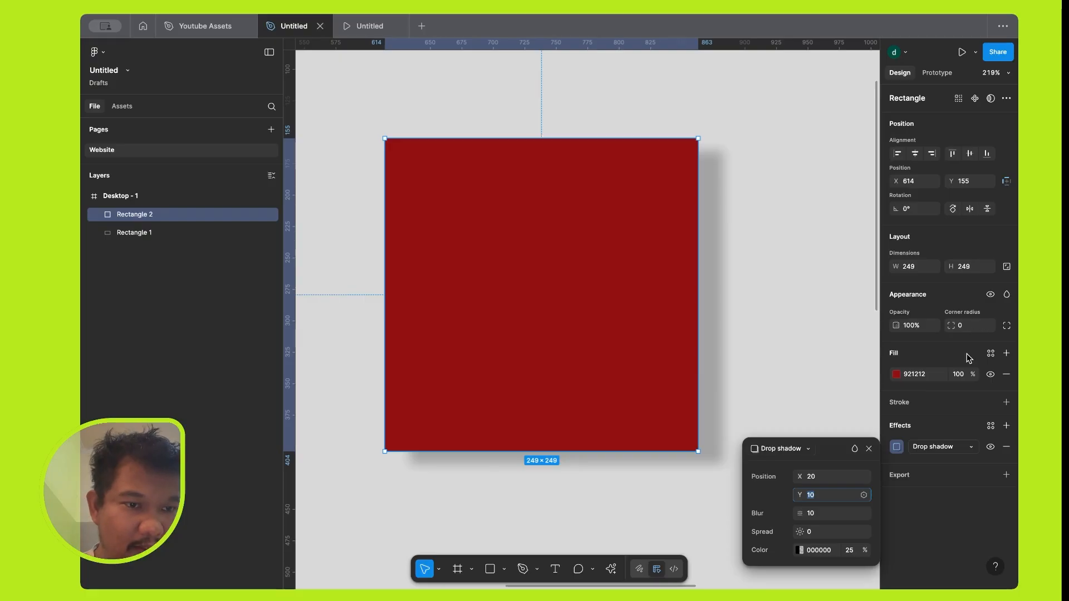
left_click(758, 269)
Round all four corners of the red square, and reduce the upper-right corner's radius alone to about 2.
left_click(660, 298)
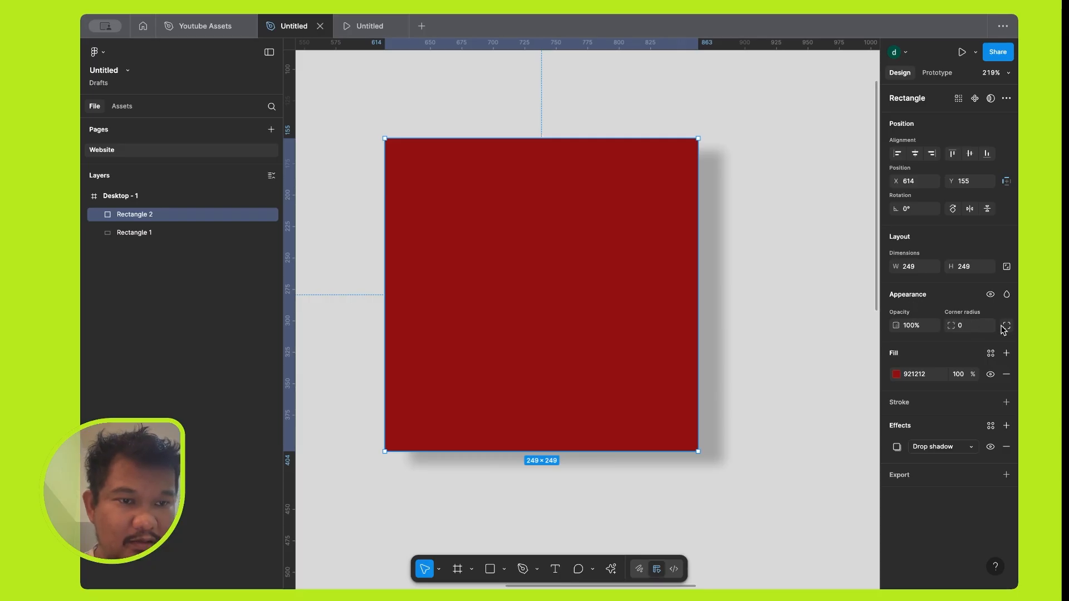
left_click_drag(957, 326, 155, 312)
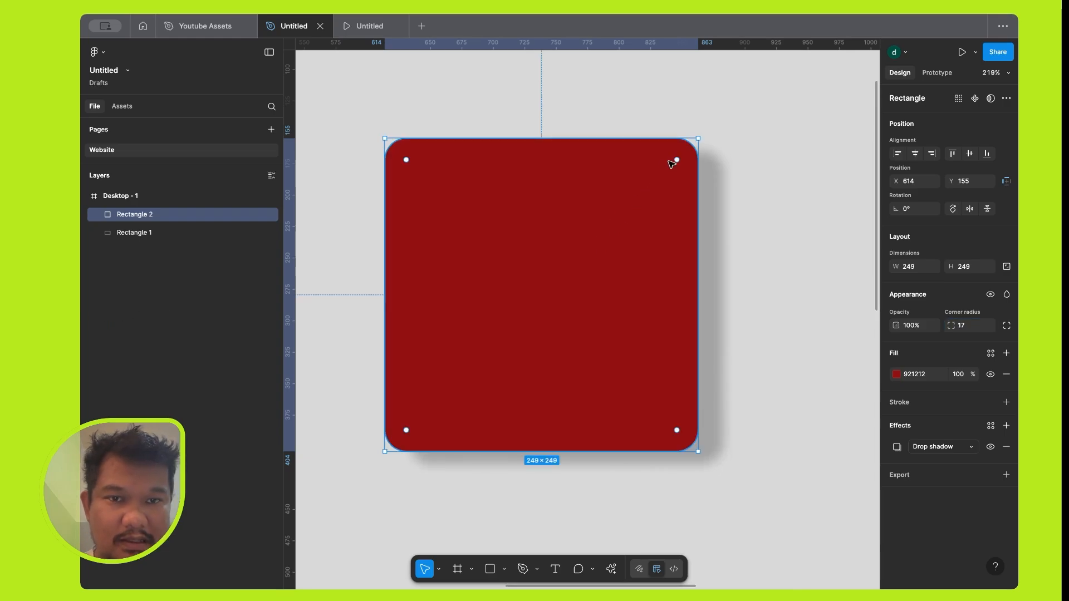
mouse_move(676, 162)
left_mouse_down()
mouse_move(635, 208)
mouse_move(680, 167)
mouse_move(610, 262)
mouse_move(616, 241)
mouse_move(678, 176)
mouse_move(591, 279)
mouse_move(700, 150)
mouse_move(692, 161)
left_mouse_up()
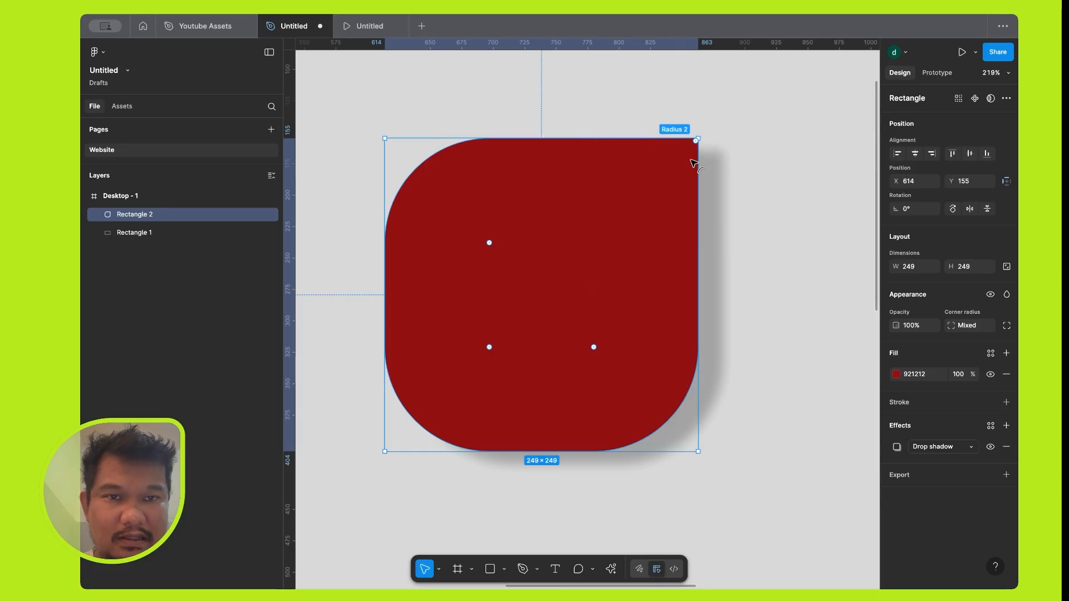
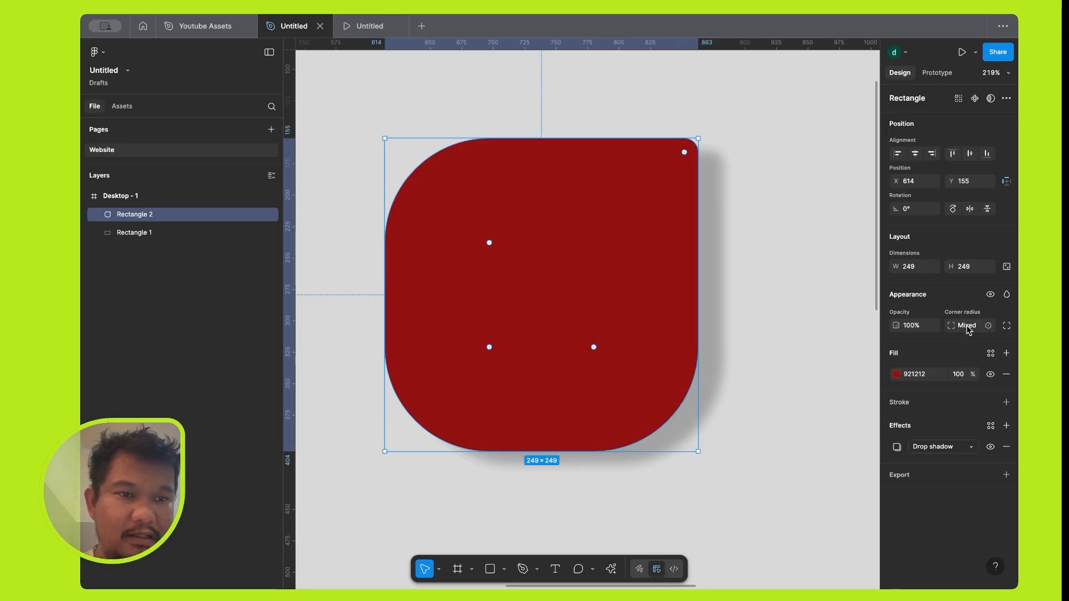
Set the red square's individual corner radii to 100 for the lower-left corner and 20 for the upper-left corner.
left_click(1007, 327)
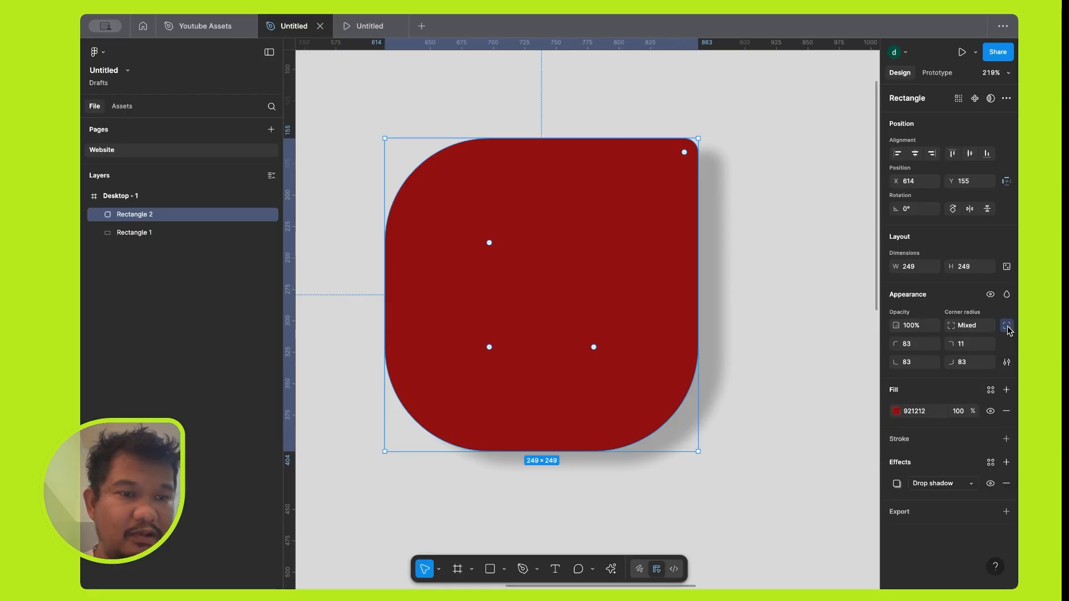
left_click(967, 345)
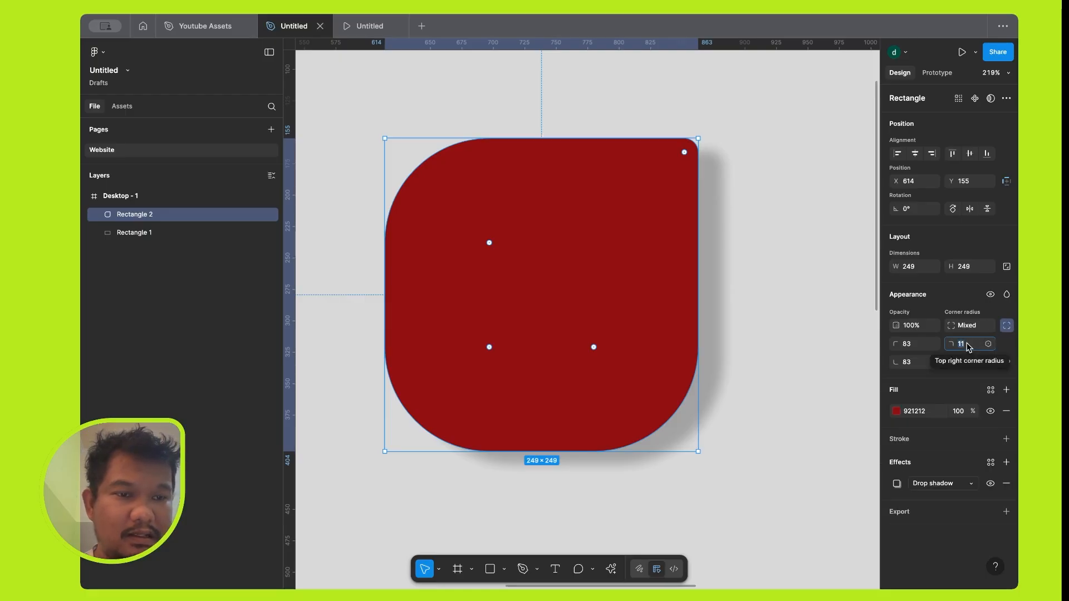
left_click(919, 344)
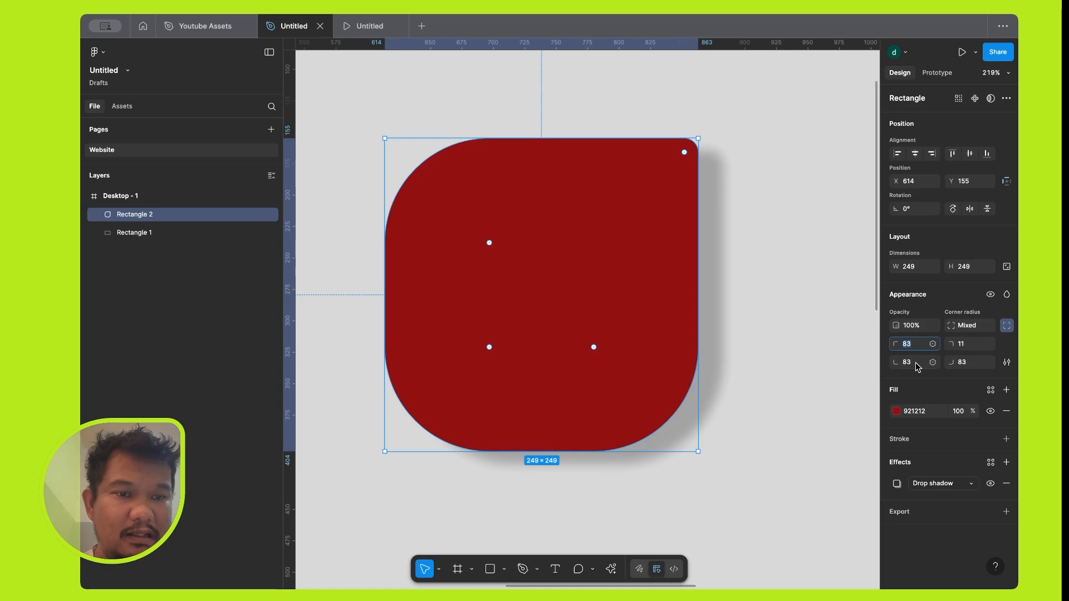
key("BackSpace")
key("BackSpace")
type("100")
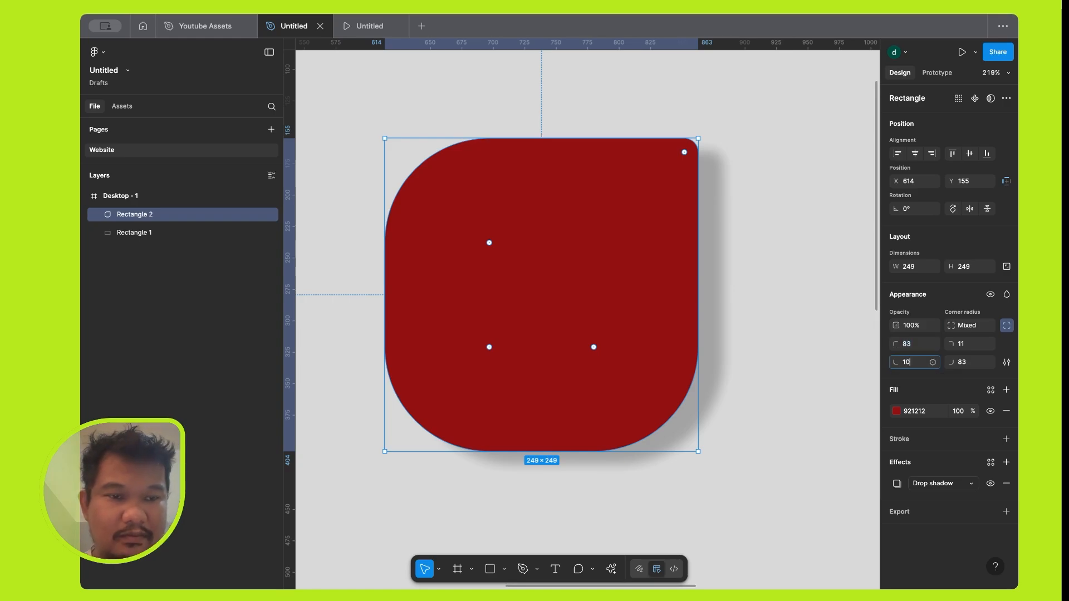
key("Tab")
left_click(917, 343)
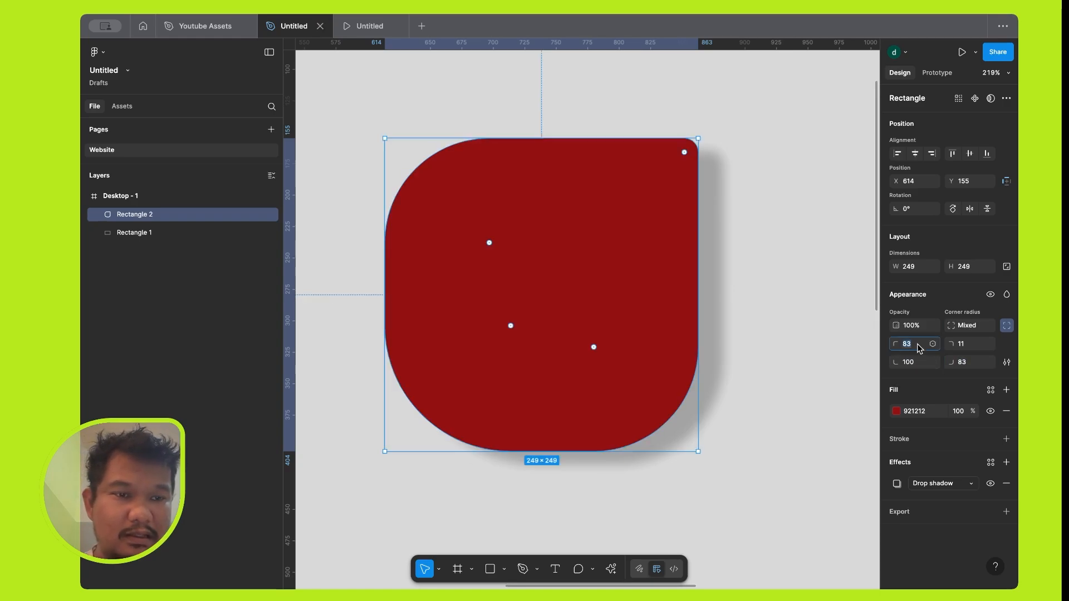
type("20")
key("Tab")
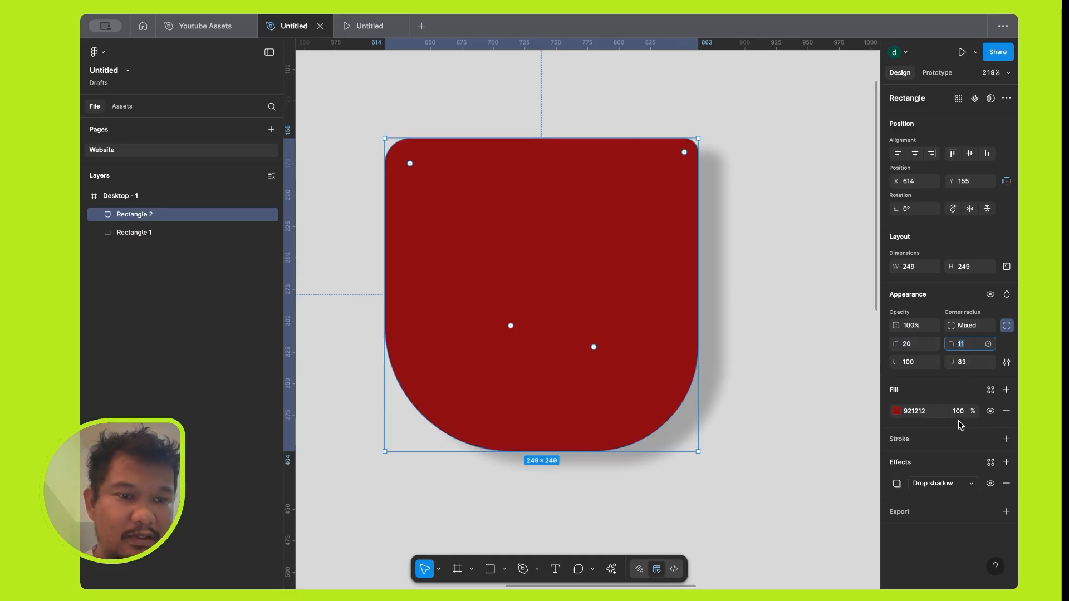
Change the square's effect to Layer blur, set its uniform blur to 100, and reduce it to about 84.2.
left_click(973, 488)
left_click(958, 500)
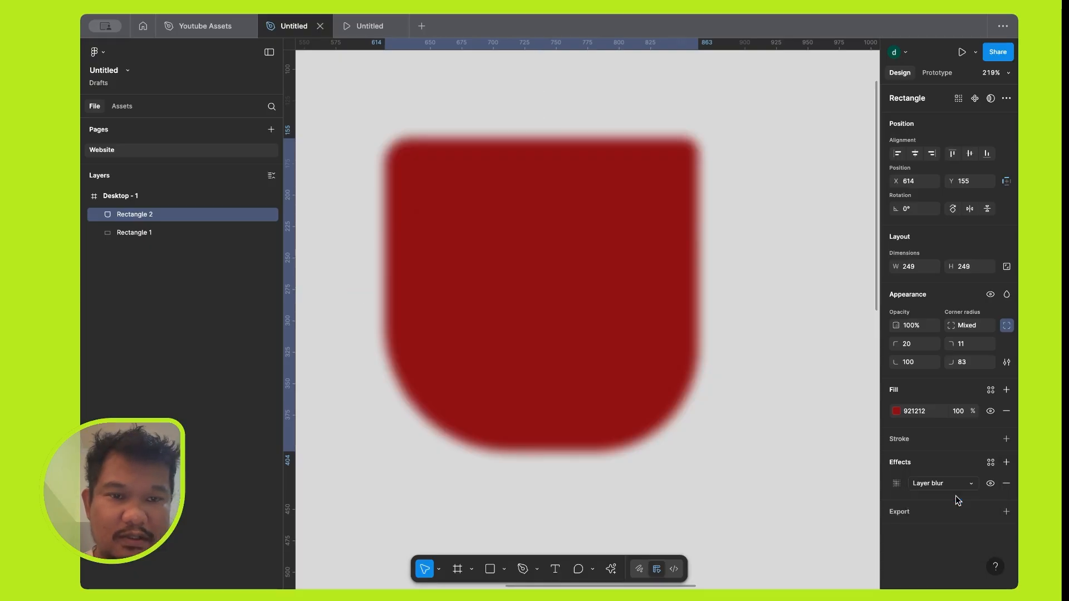
left_click(896, 484)
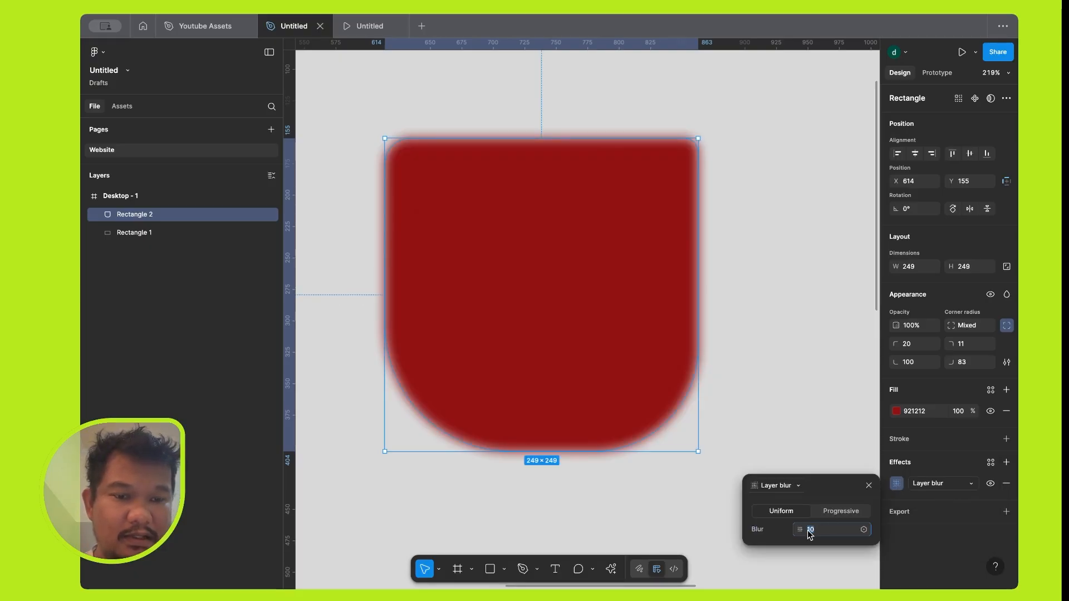
type("100")
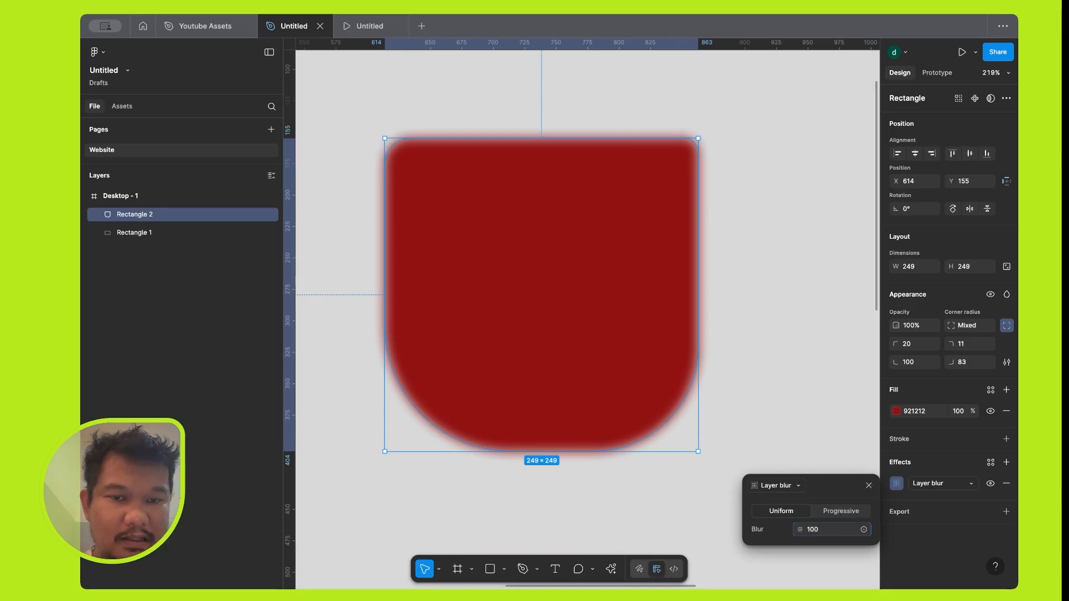
key("Return")
left_click(814, 530)
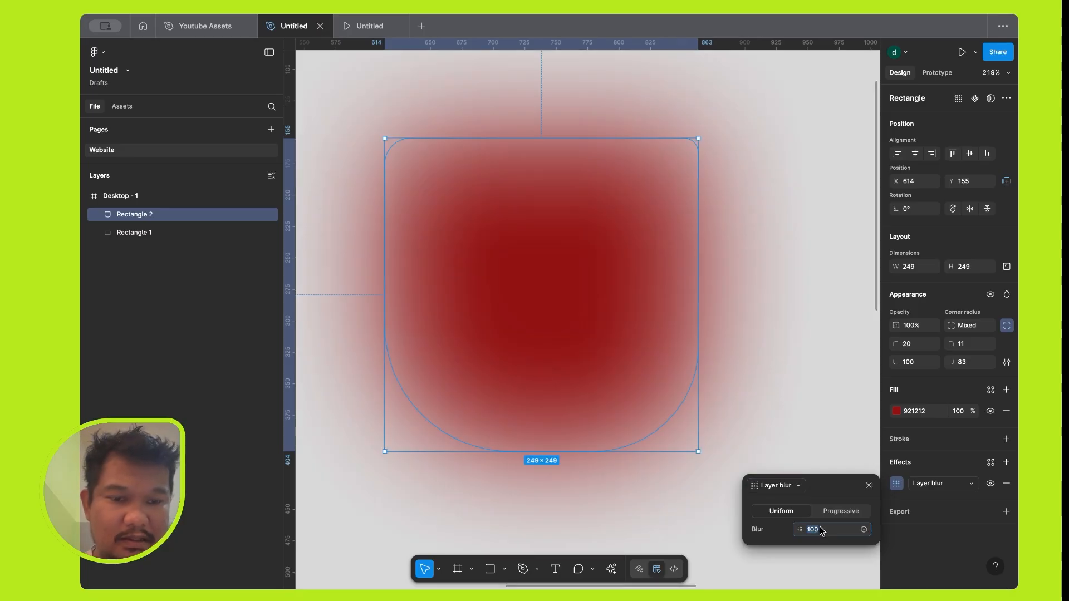
left_click_drag(800, 530, 704, 526)
Make the layer blur progressive, with a start of 0 and an end of 20.
left_click(849, 513)
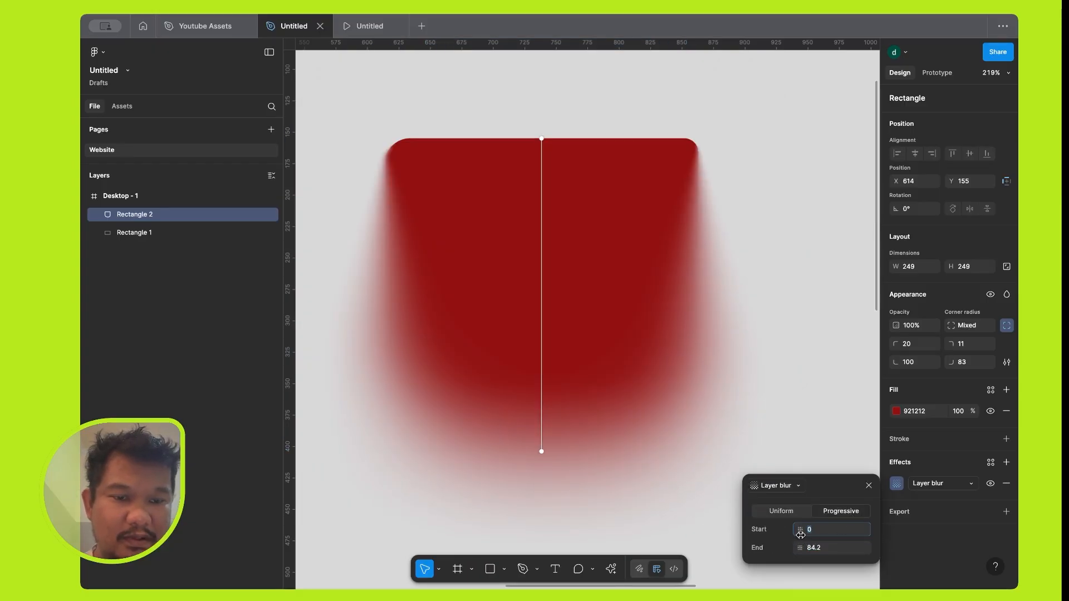
left_click_drag(801, 534, 738, 543)
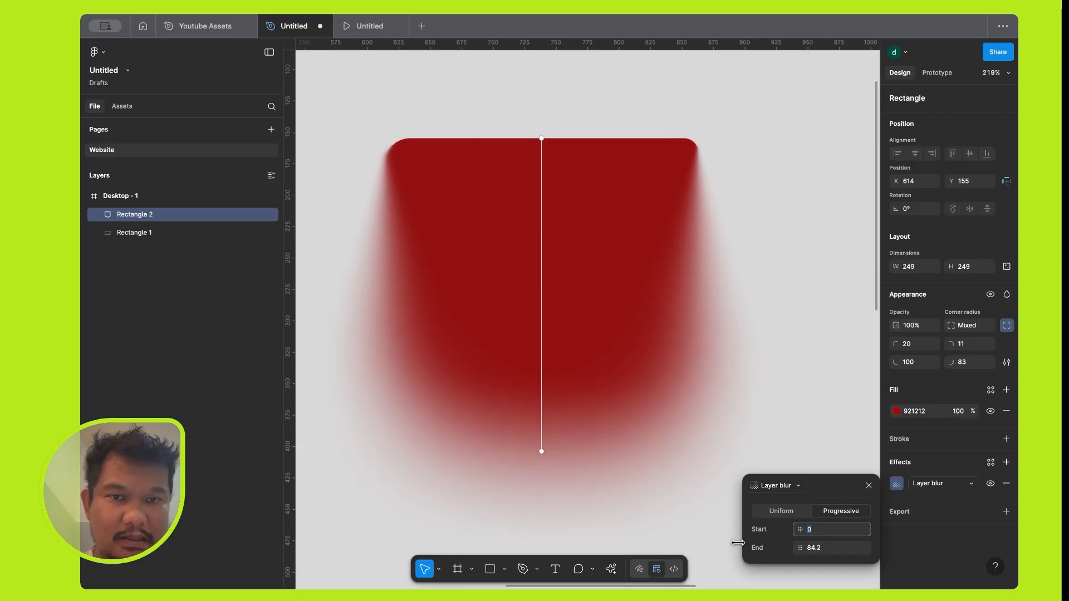
left_click(814, 549)
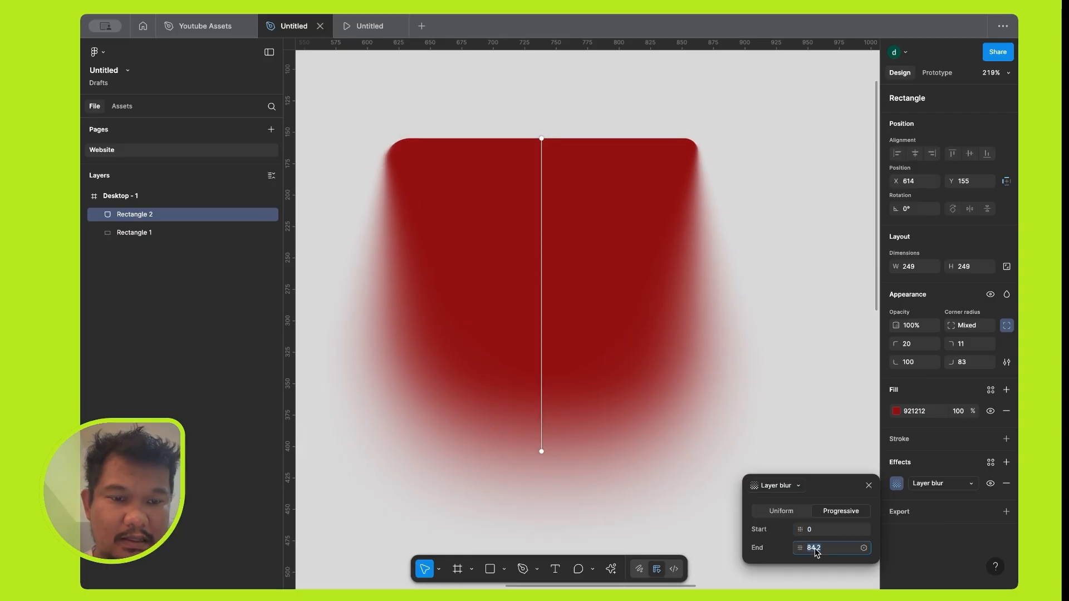
type("20")
key("Return")
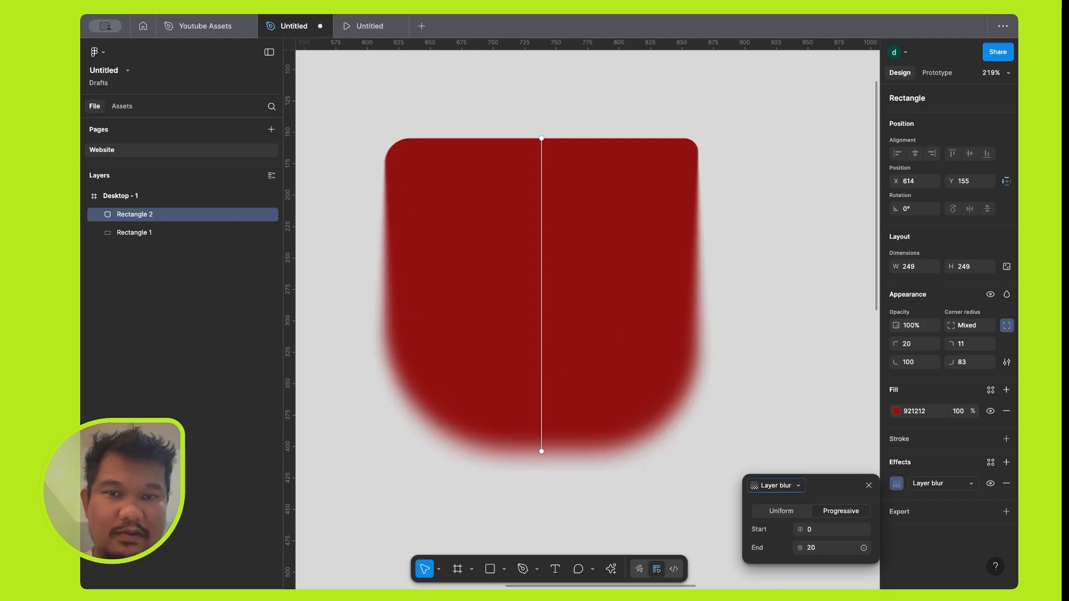
Return the blur to Uniform, change the effect to Background blur, and close the effect settings.
left_click(793, 514)
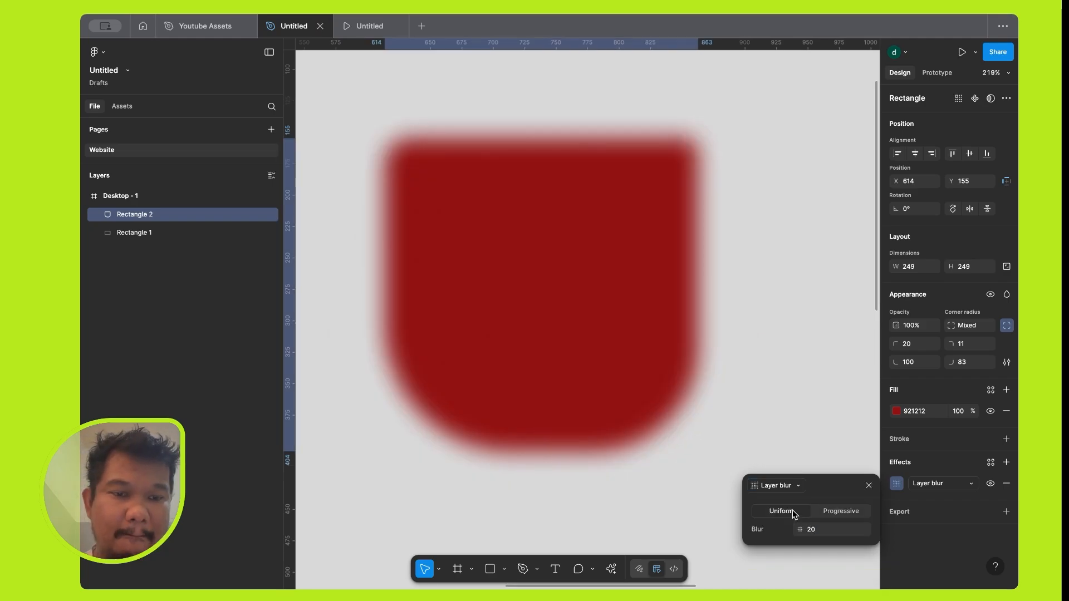
left_click(971, 485)
left_click(959, 497)
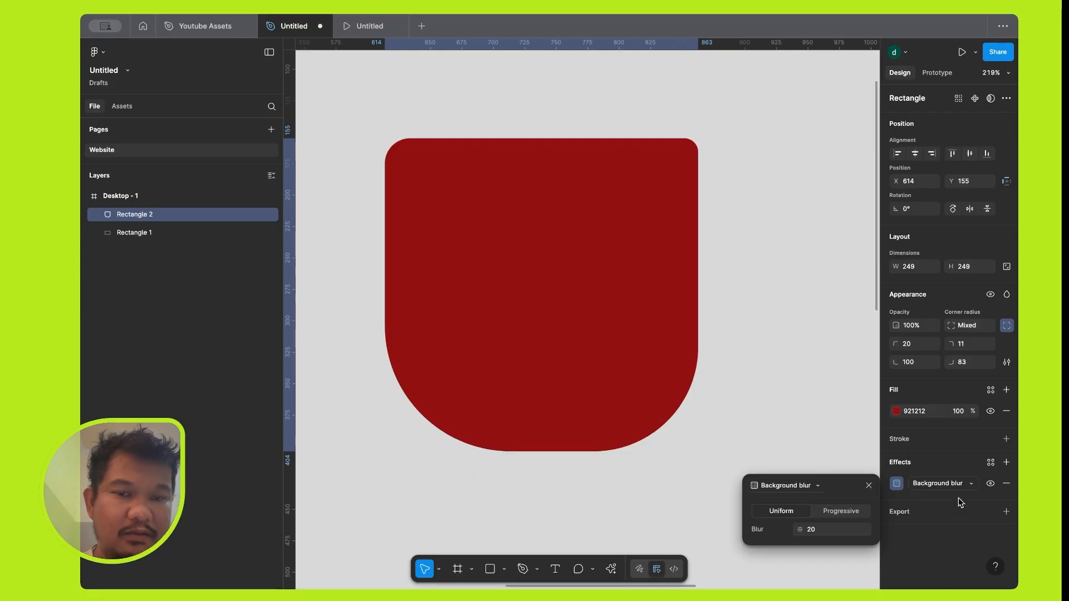
left_click(868, 486)
scroll(695, 329, "down", 5)
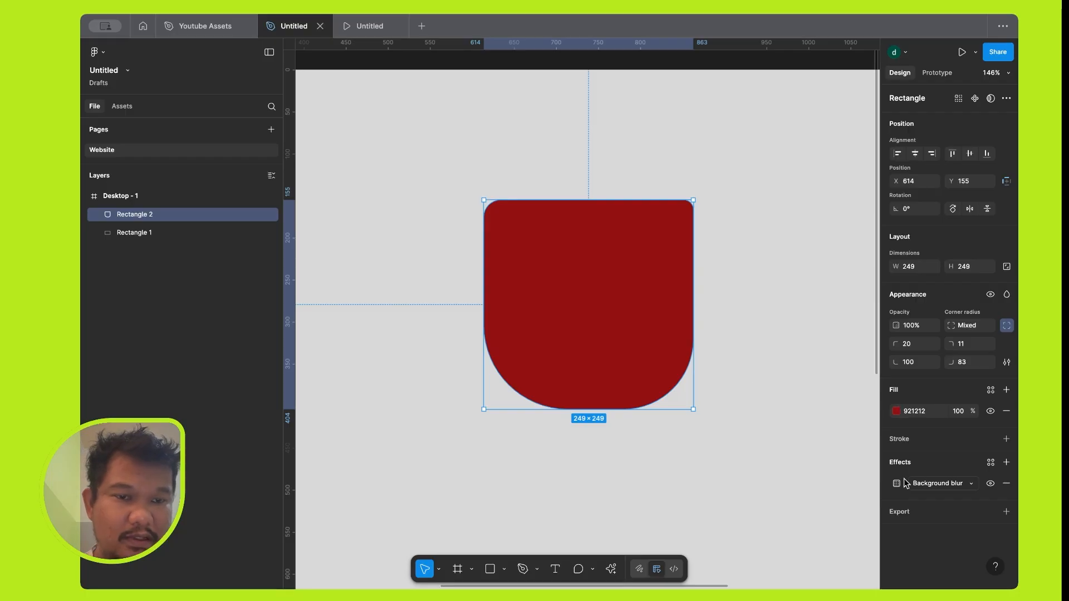
left_click(921, 486)
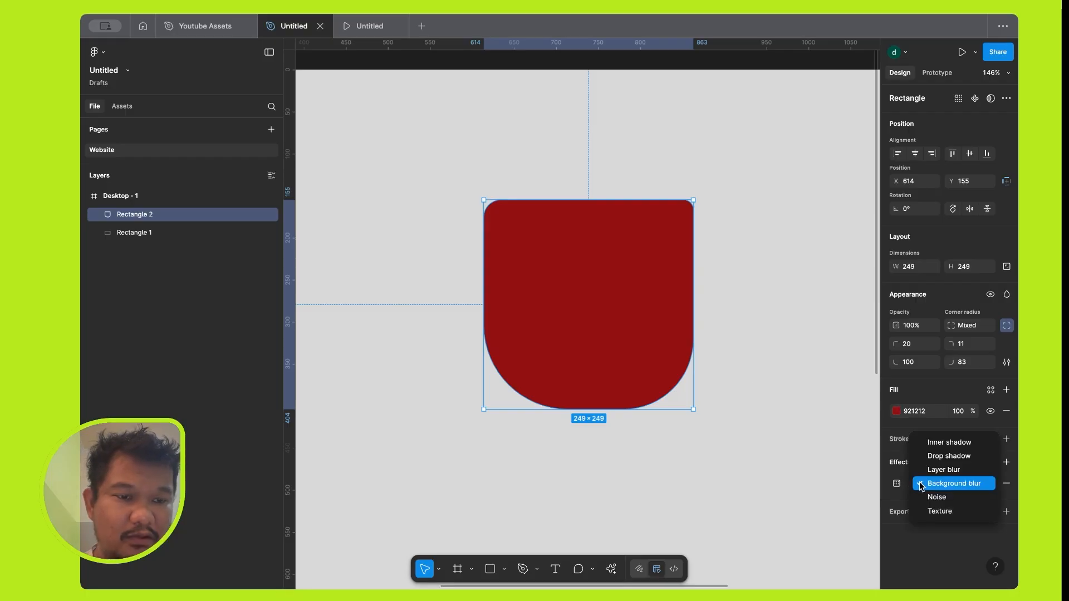
left_click(789, 421)
Place an overlapping copy of the red shape at about X 483, Y 180, and recolor the original blue, 122C92.
left_click_drag(587, 301, 478, 324, "alt")
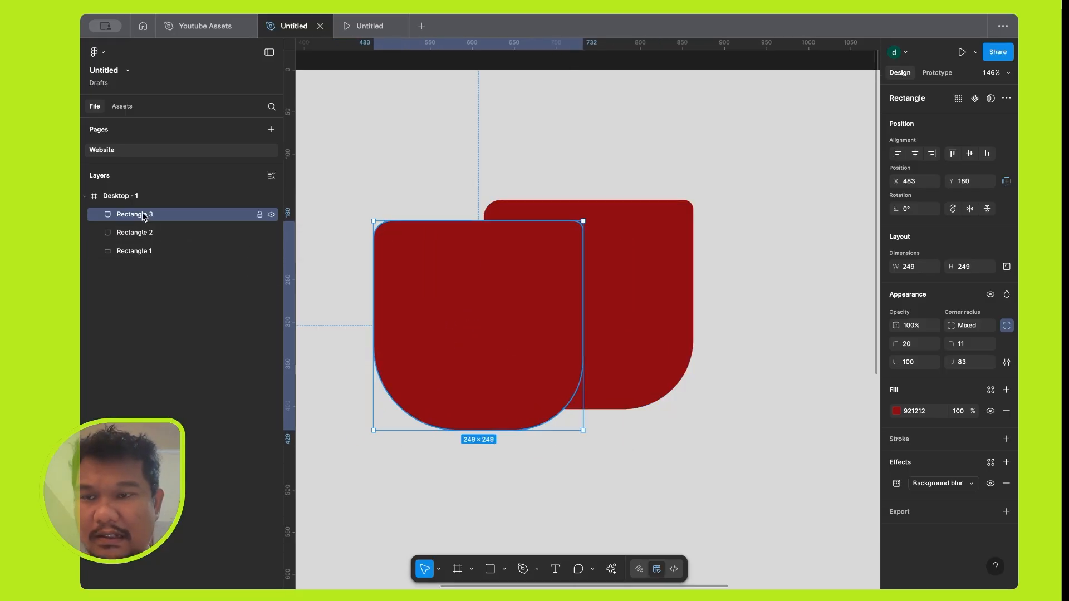
left_click(148, 233)
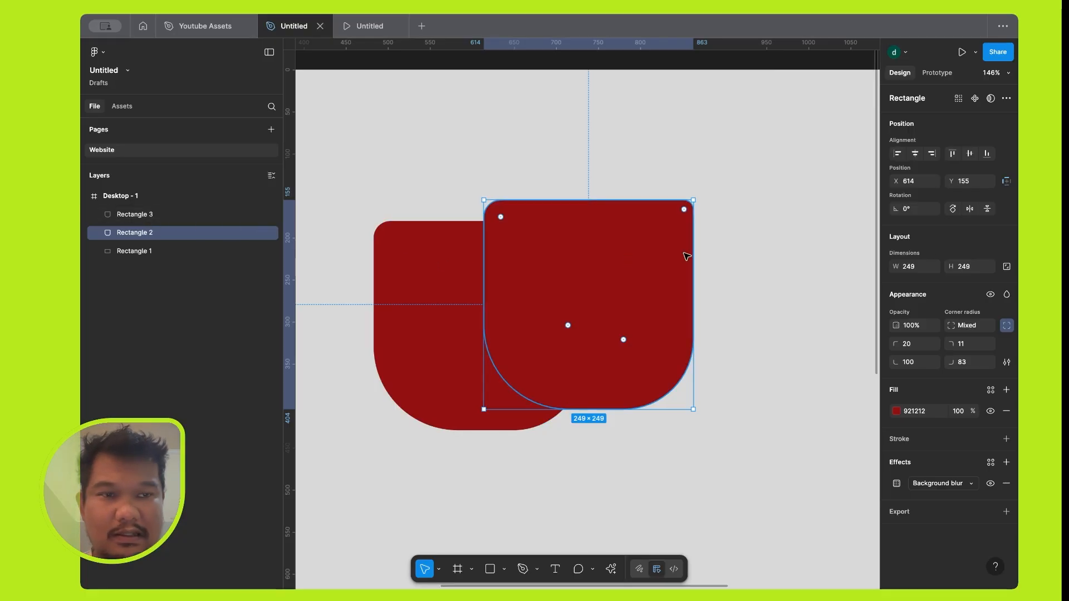
left_click(896, 412)
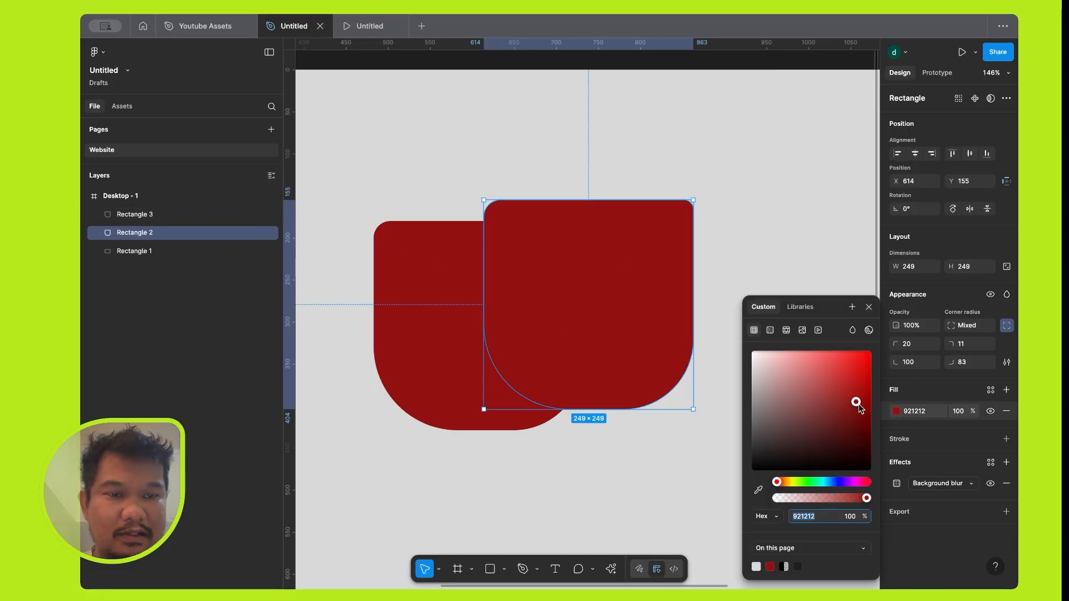
left_click(834, 482)
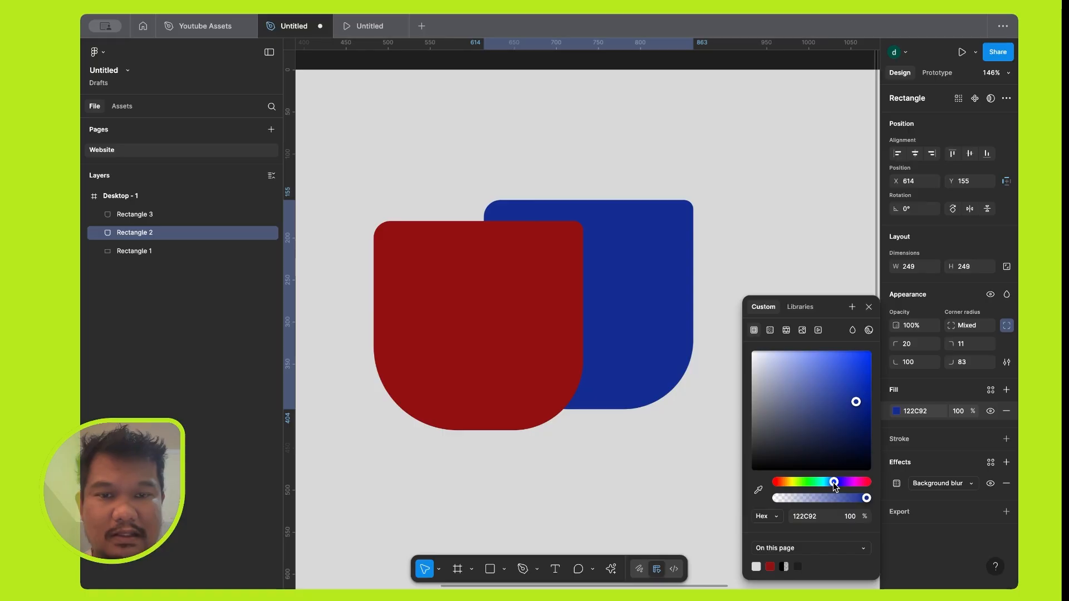
Move the blue shape's layer, Rectangle 2, above Rectangle 3 in the layer order.
left_click(155, 215)
left_click(169, 233)
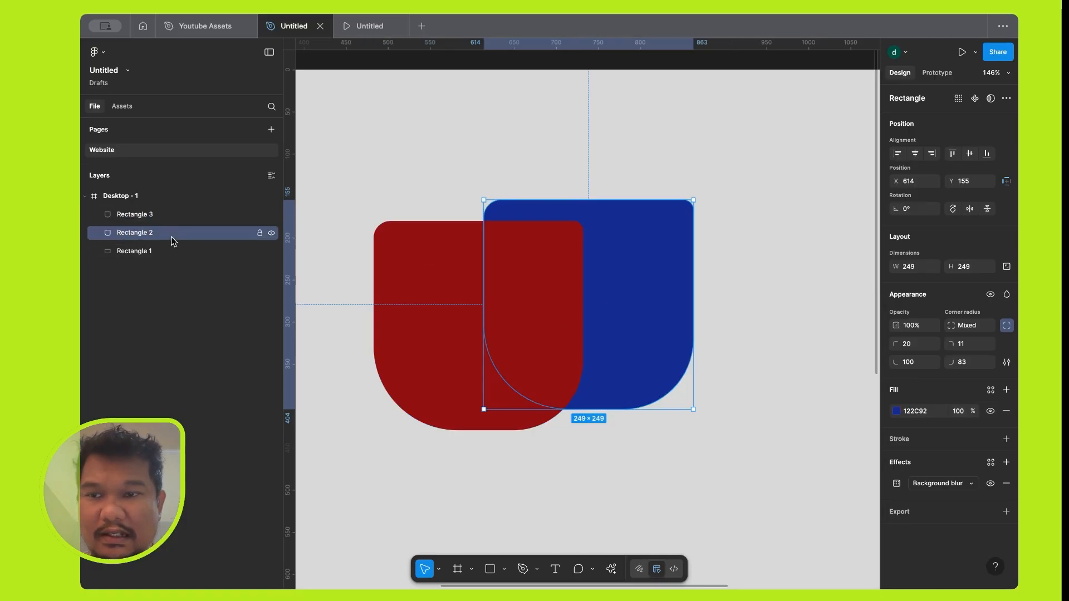
left_click_drag(174, 238, 171, 204)
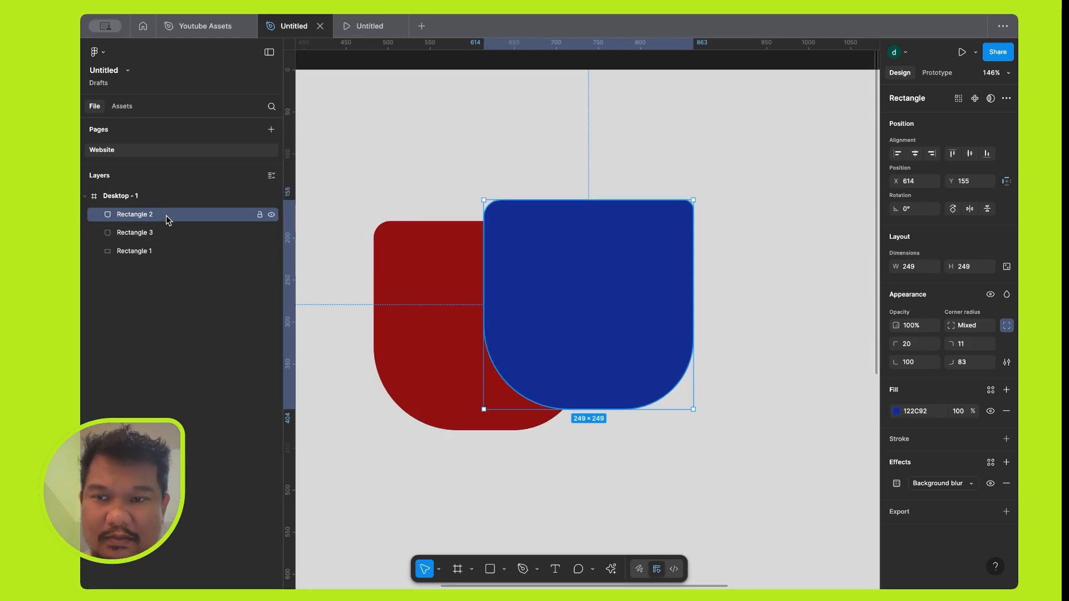
Bring the red shape to the front, send it to the back, and view the matching layer-order commands.
left_click(460, 357)
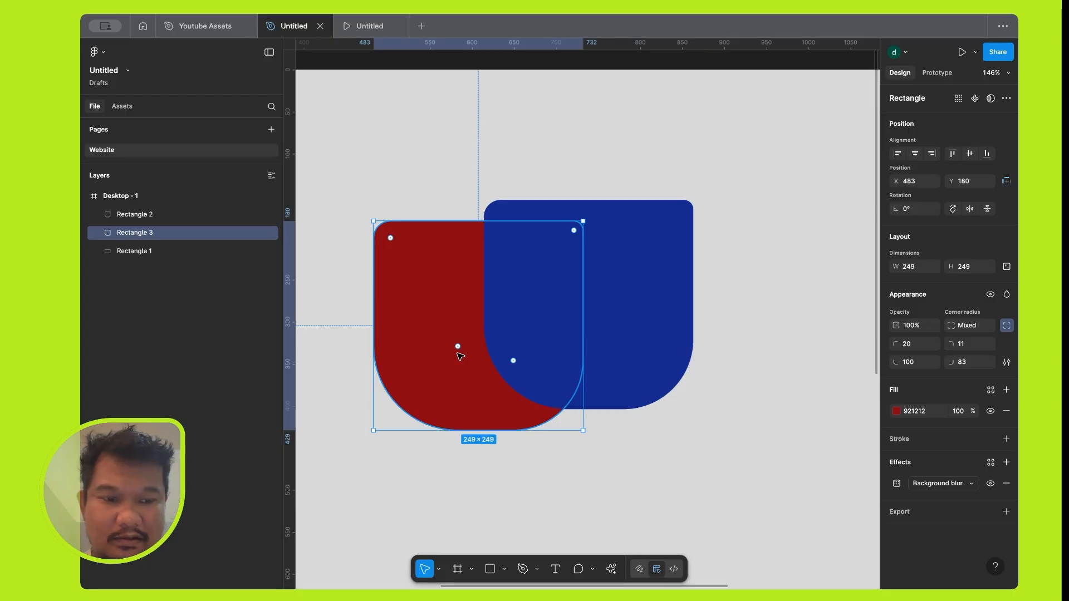
key("bracketright")
key("bracketleft")
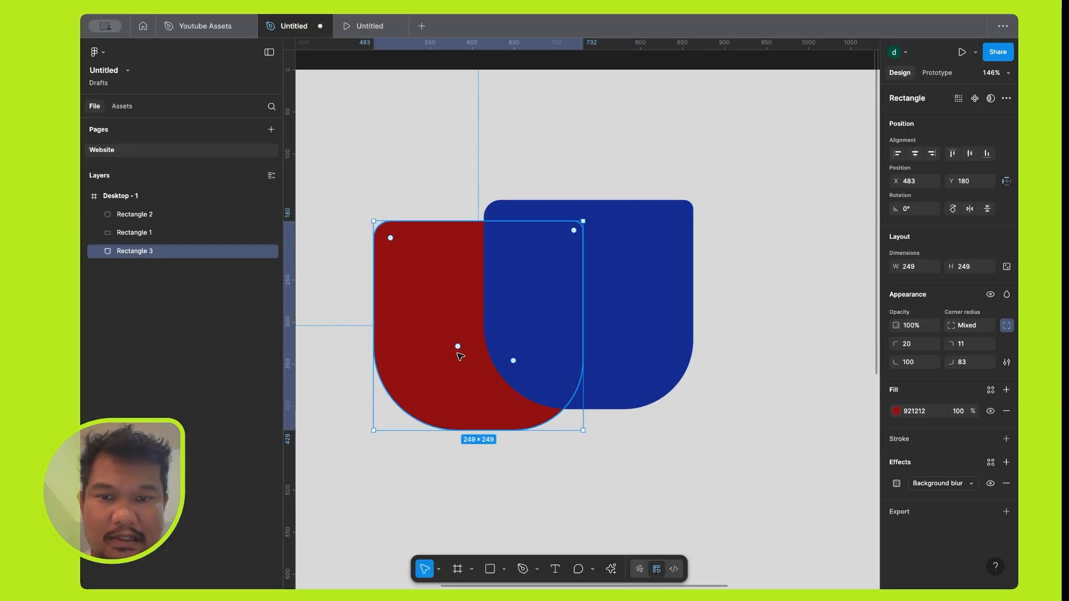
right_click(460, 356)
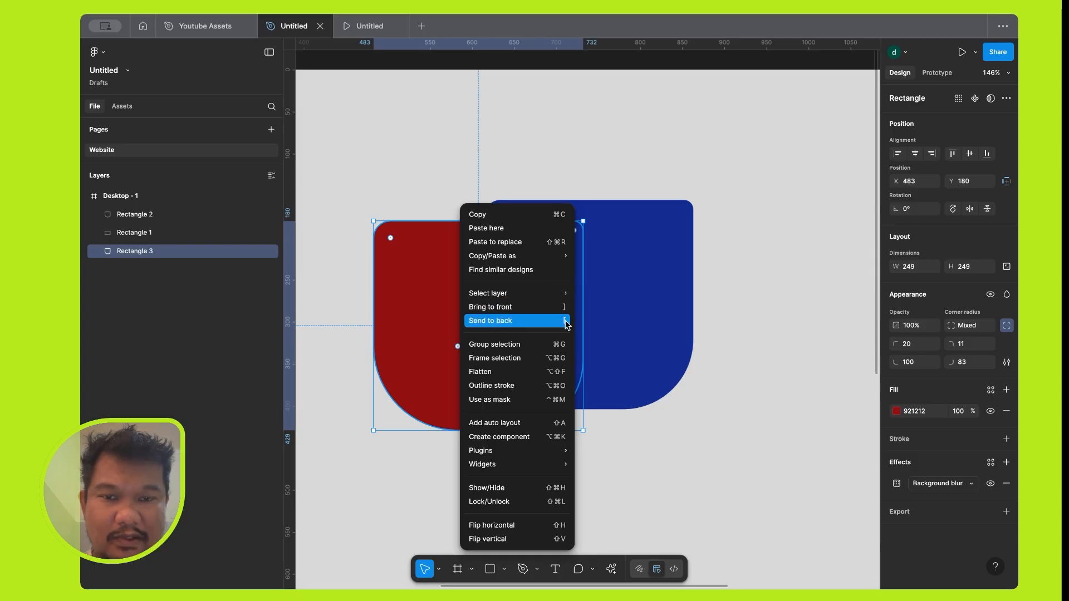
left_click(614, 310)
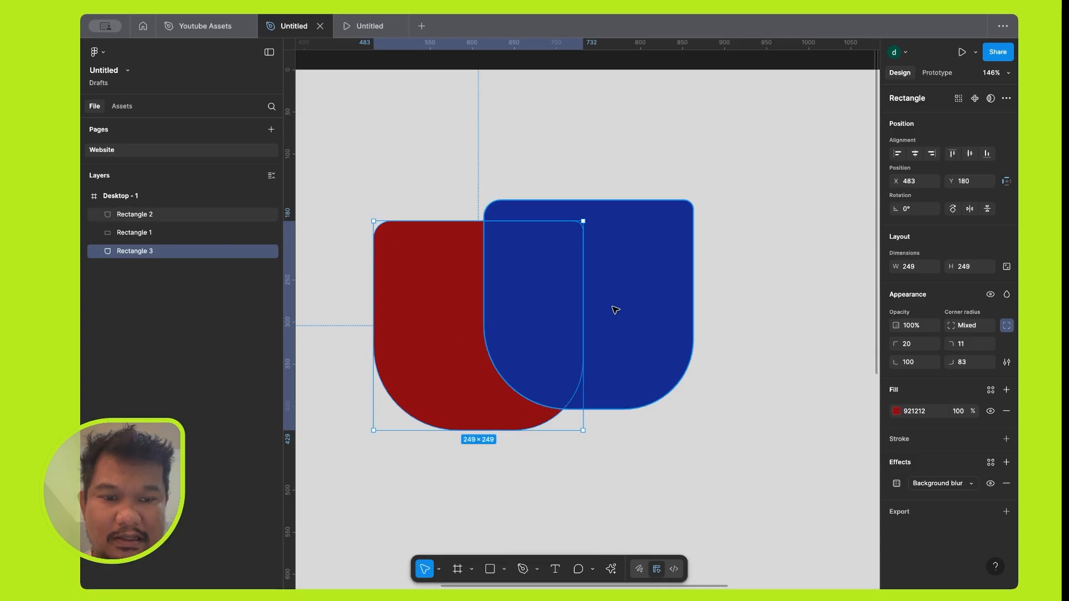
Alternate the blue shape between the back and the front of the stack several times, ending with it in front.
left_click(616, 310)
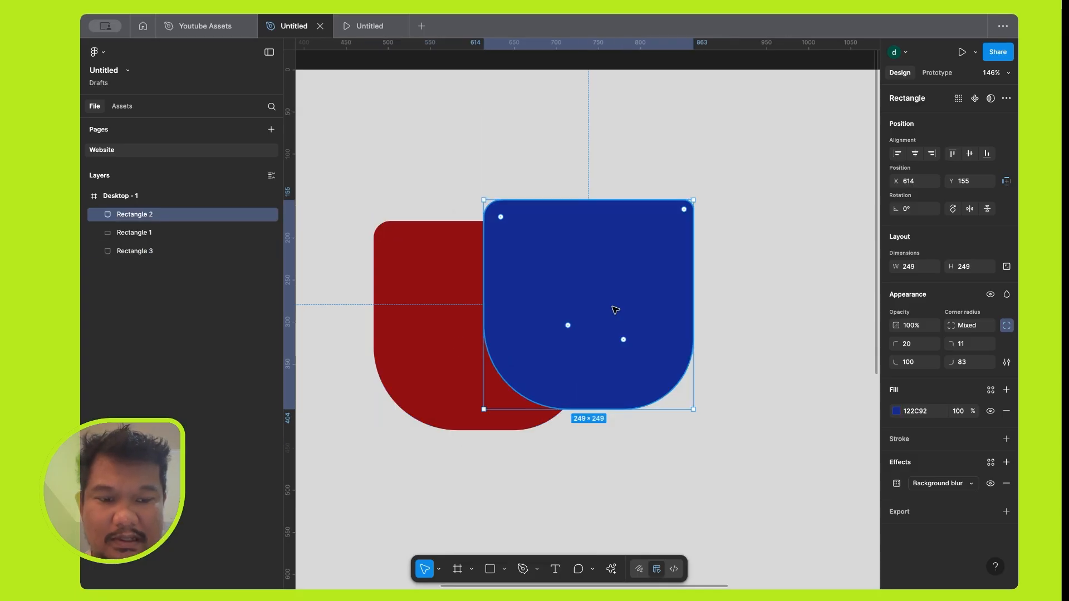
key("[")
key("]")
key("[")
key("]")
key("[")
key("]")
key("[")
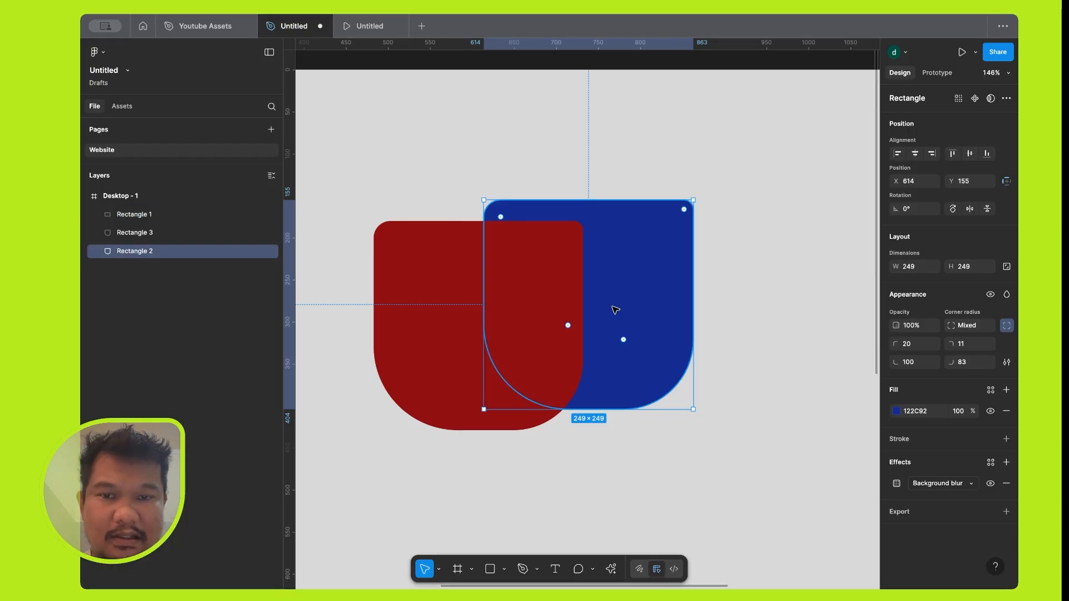
key("]")
key("[")
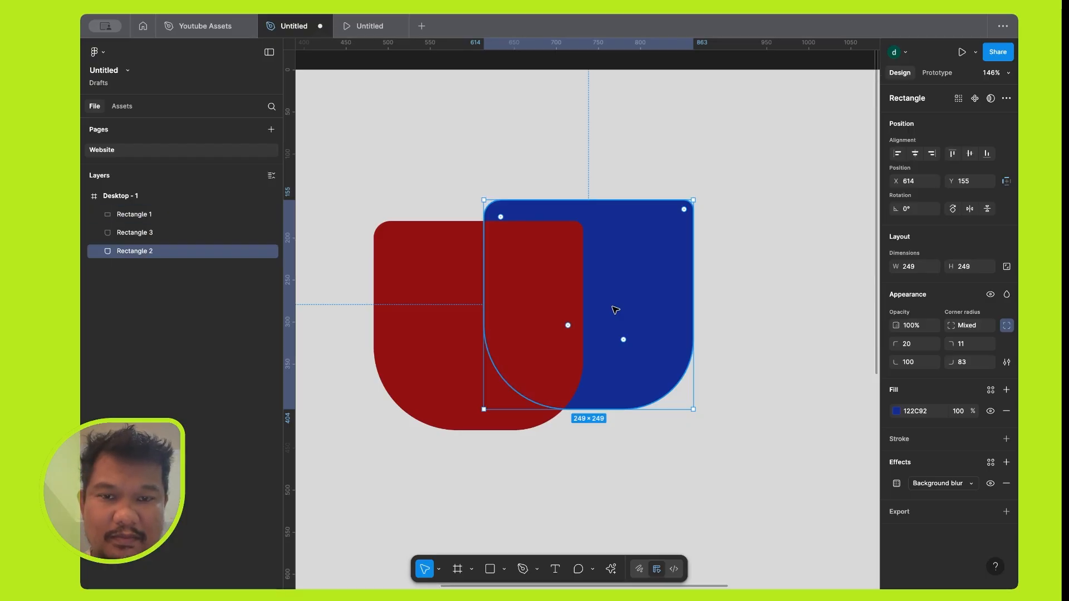
key("]")
key("[")
key("]")
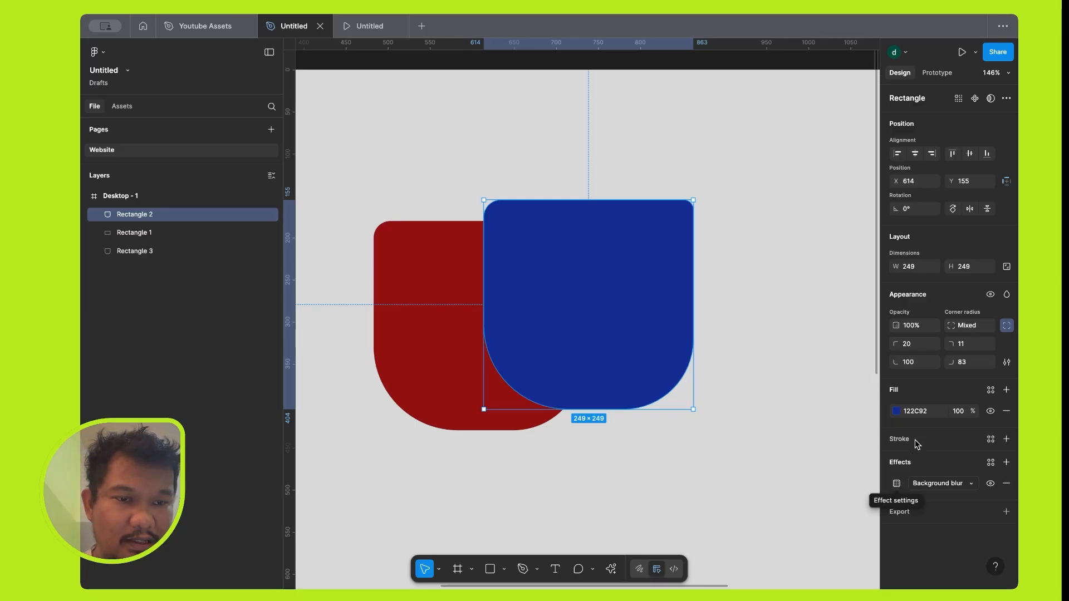
Set the blue shape's fill opacity to 80% so the background blur shows over the red shape.
left_click(958, 411)
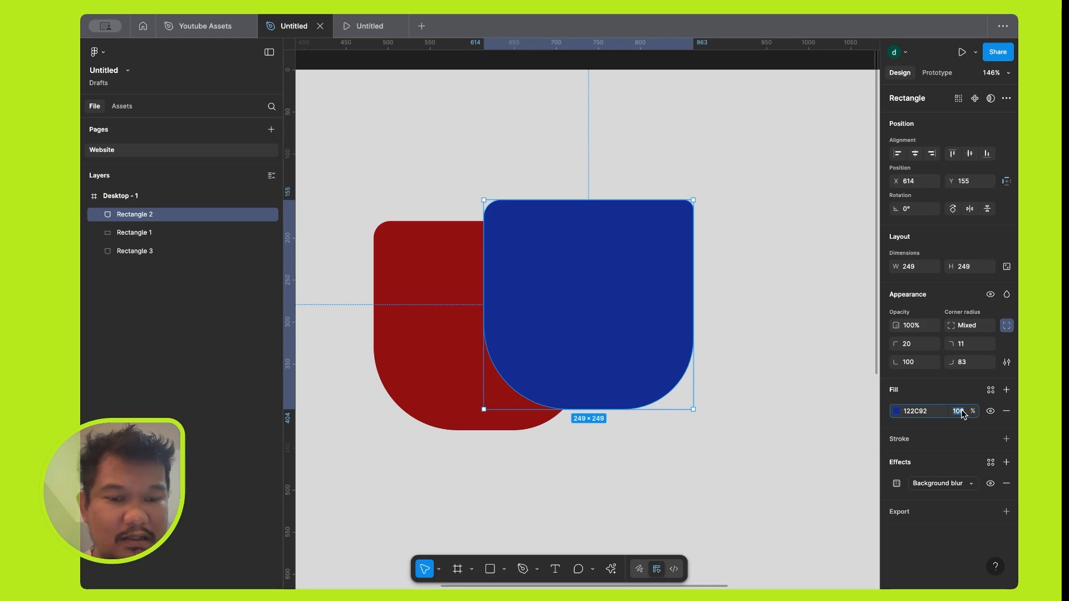
type("80")
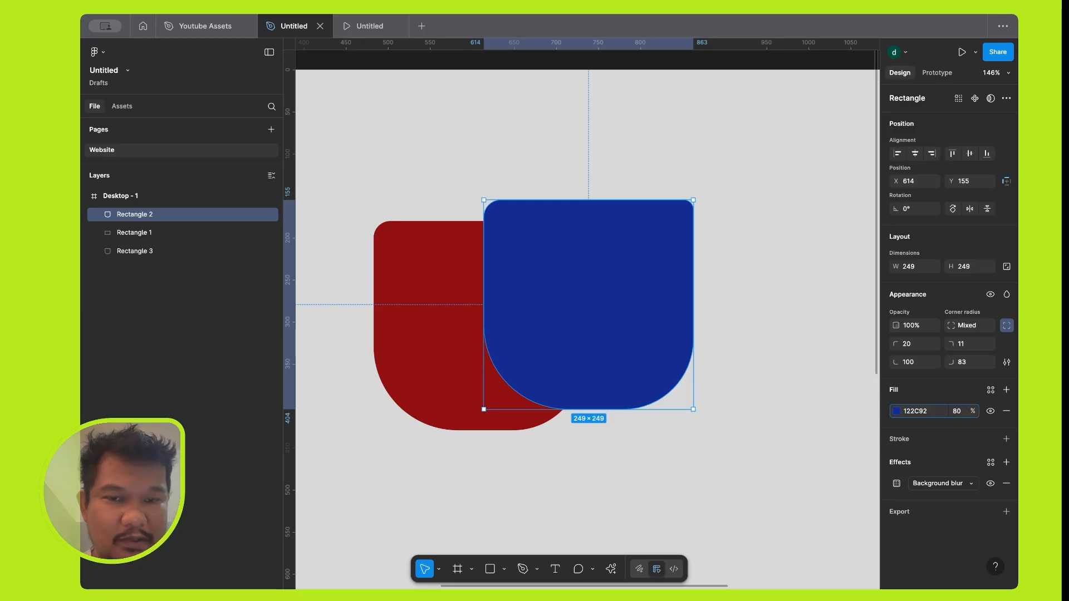
key("Return")
left_click(468, 368)
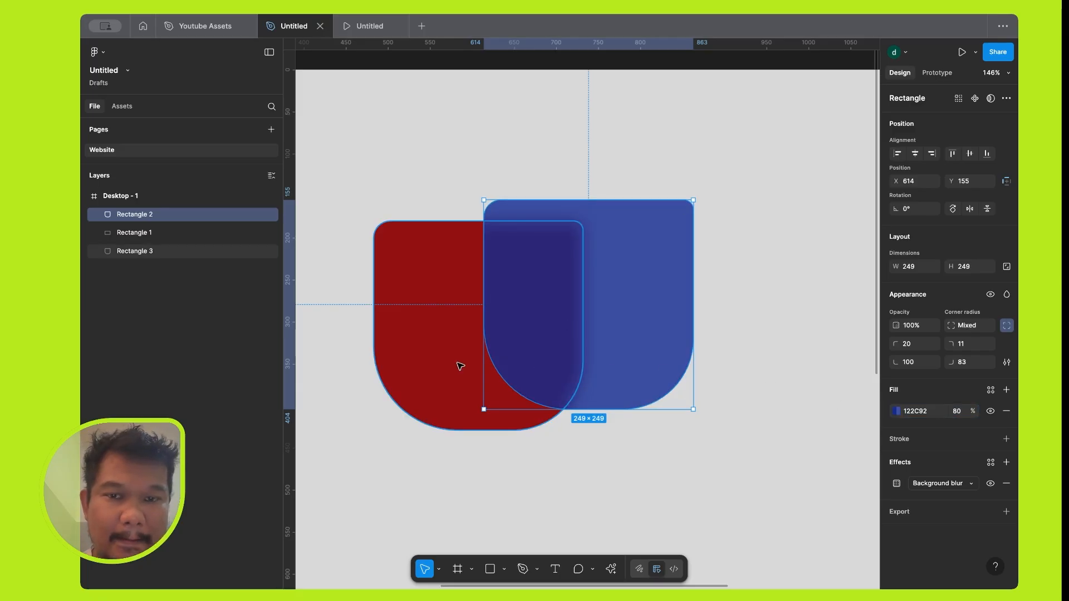
Move the red shape to about X 498, Y 245, partly under the blue shape, and deselect it to view the background blur.
left_click_drag(453, 360, 465, 409)
scroll(560, 351, "up", 6)
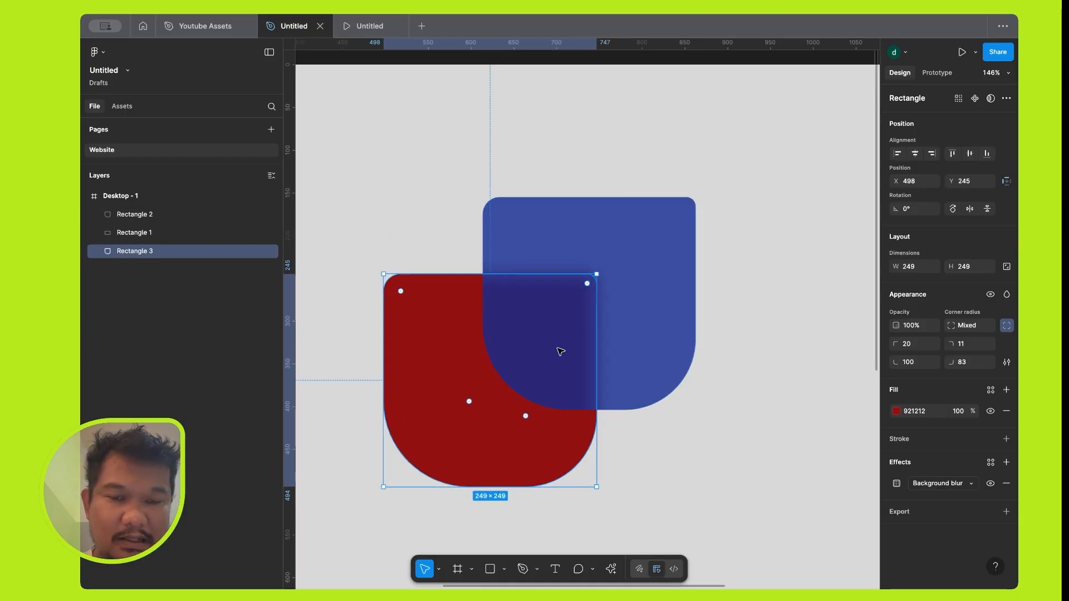
scroll(560, 351, "down", 3)
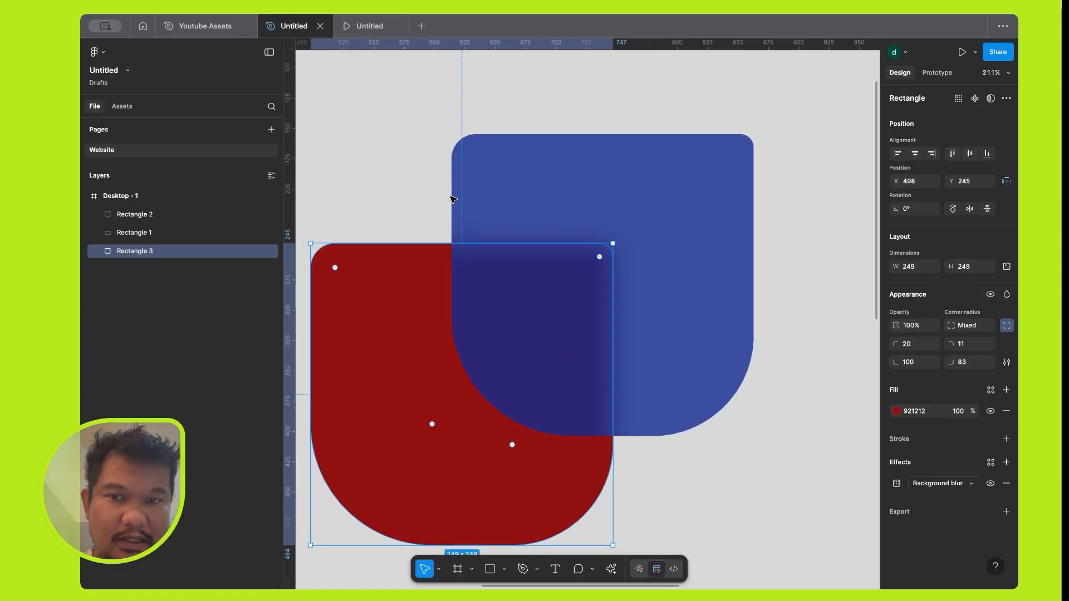
left_click(425, 186)
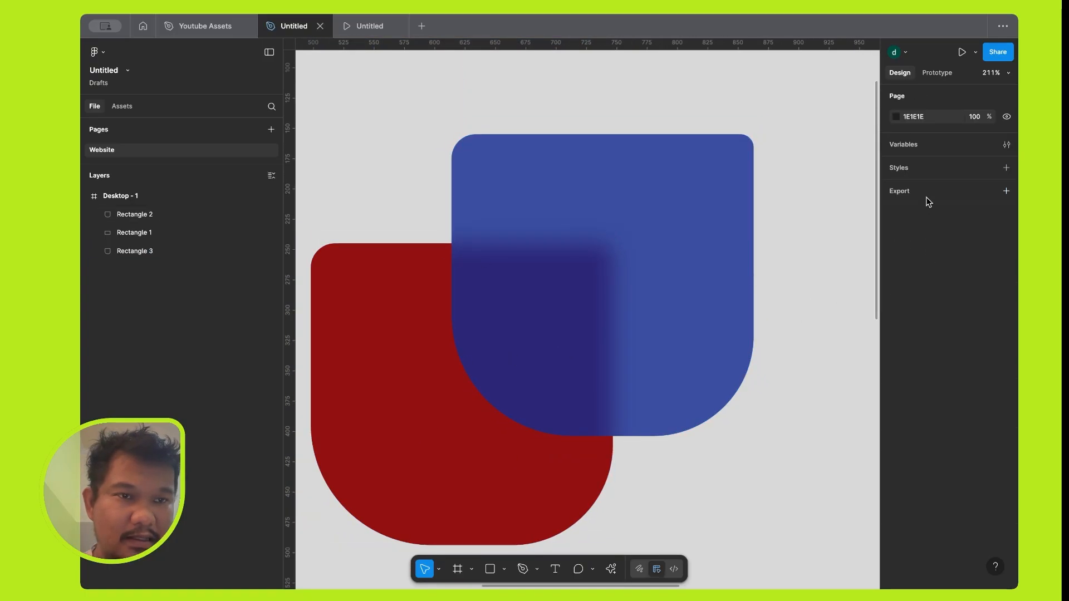
Change the blue shape's effect to Noise and open the noise settings.
left_click(685, 250)
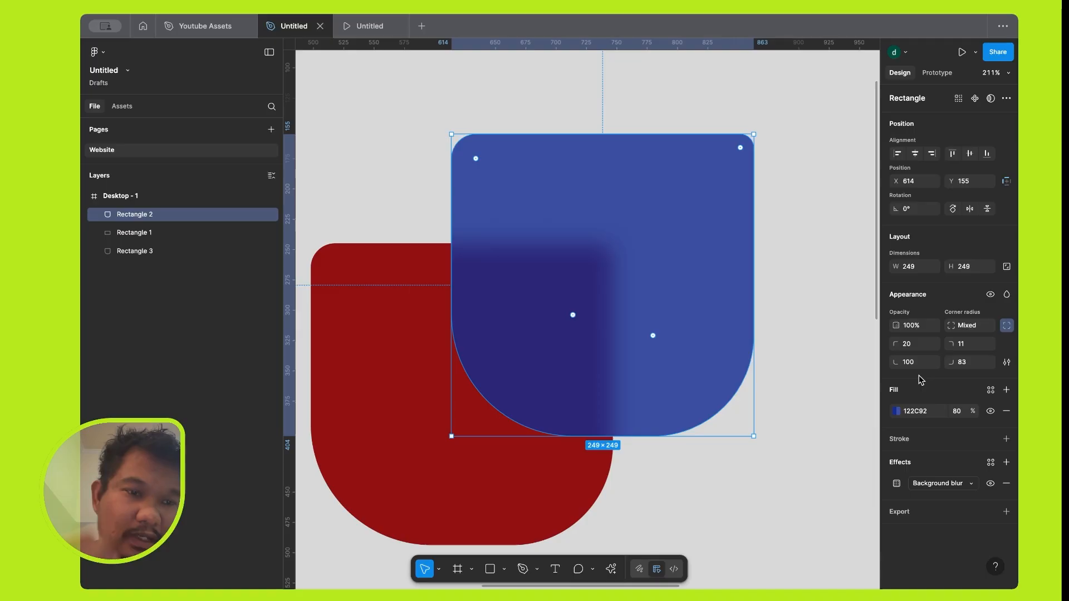
left_click(941, 483)
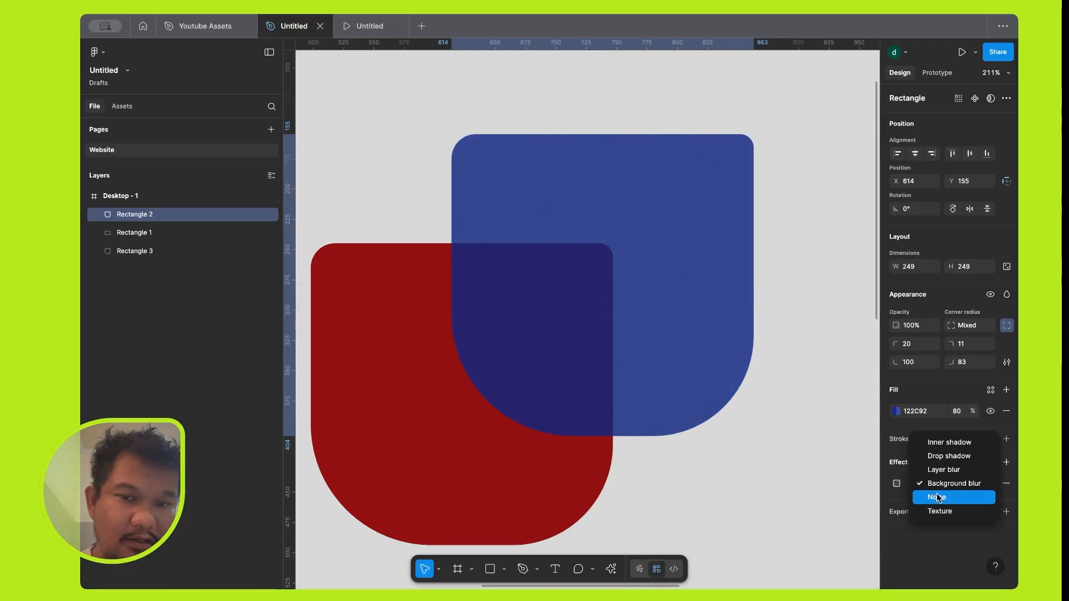
left_click(939, 497)
left_click(897, 483)
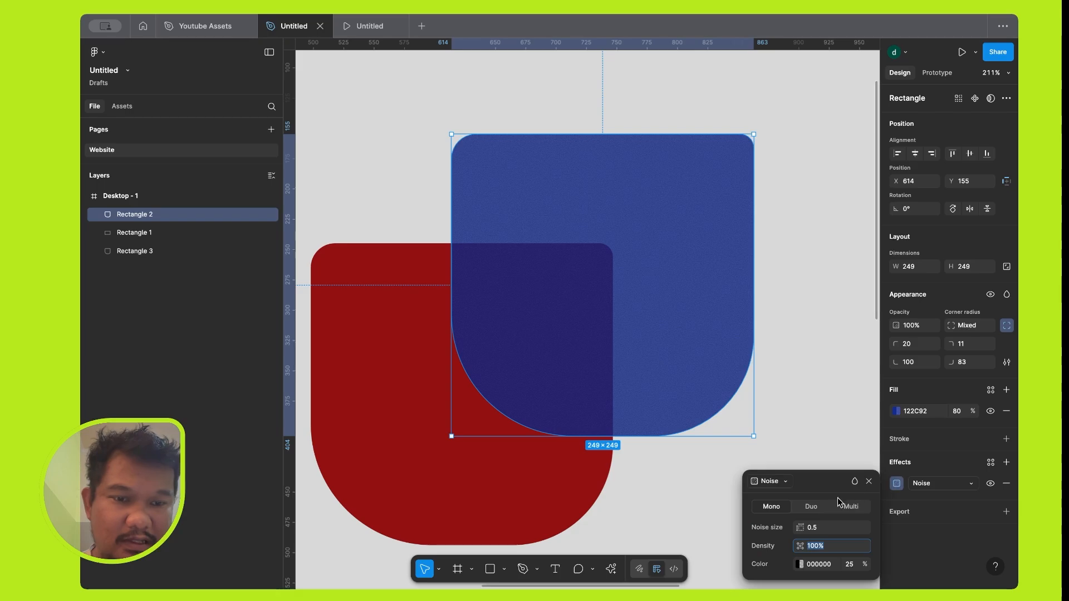
Try the Duo and Multi noise types on the blue shape, return to Mono, and set the noise size to 2.4.
left_click(811, 508)
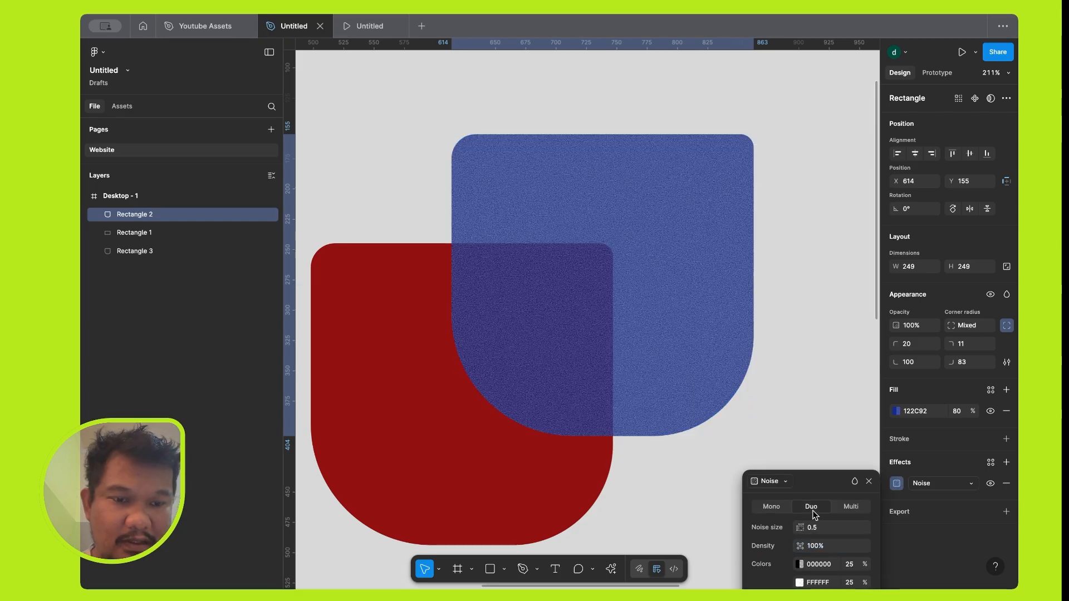
left_click(851, 506)
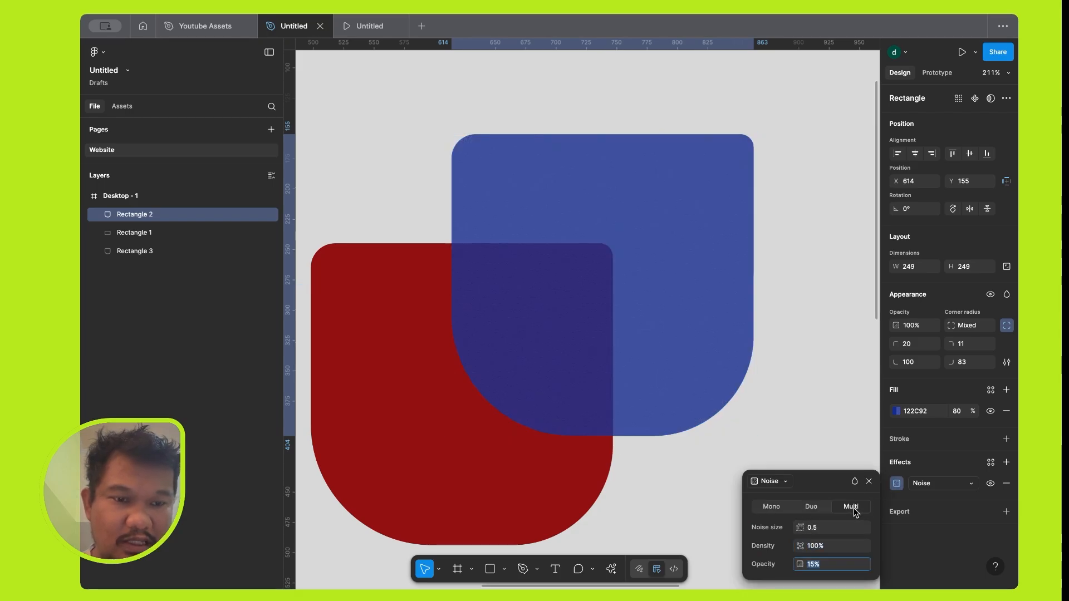
left_click(785, 509)
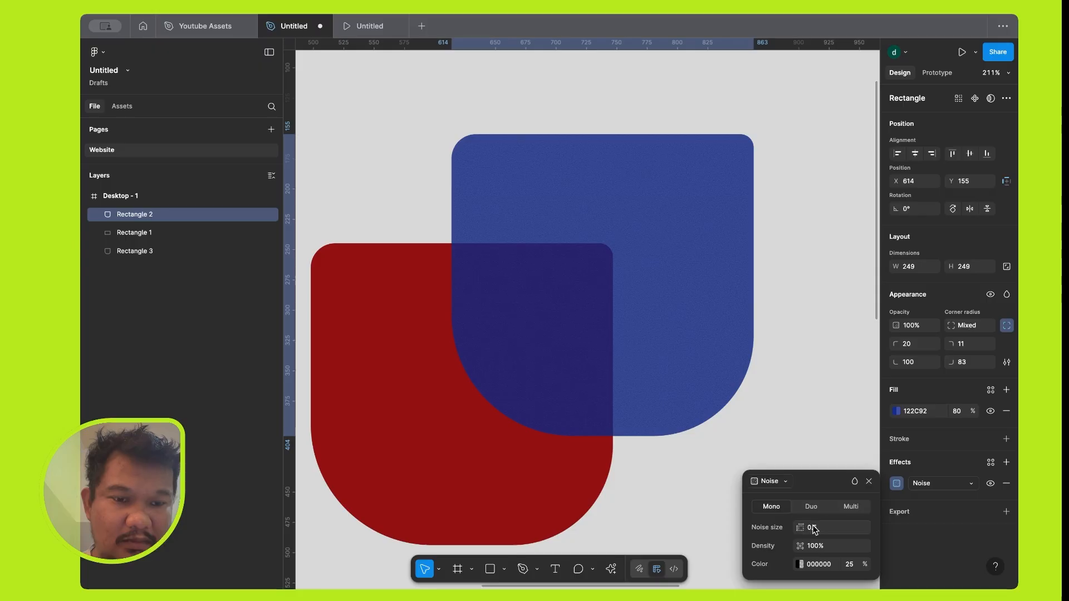
mouse_move(800, 528)
left_mouse_down()
mouse_move(904, 524)
mouse_move(802, 526)
left_mouse_up()
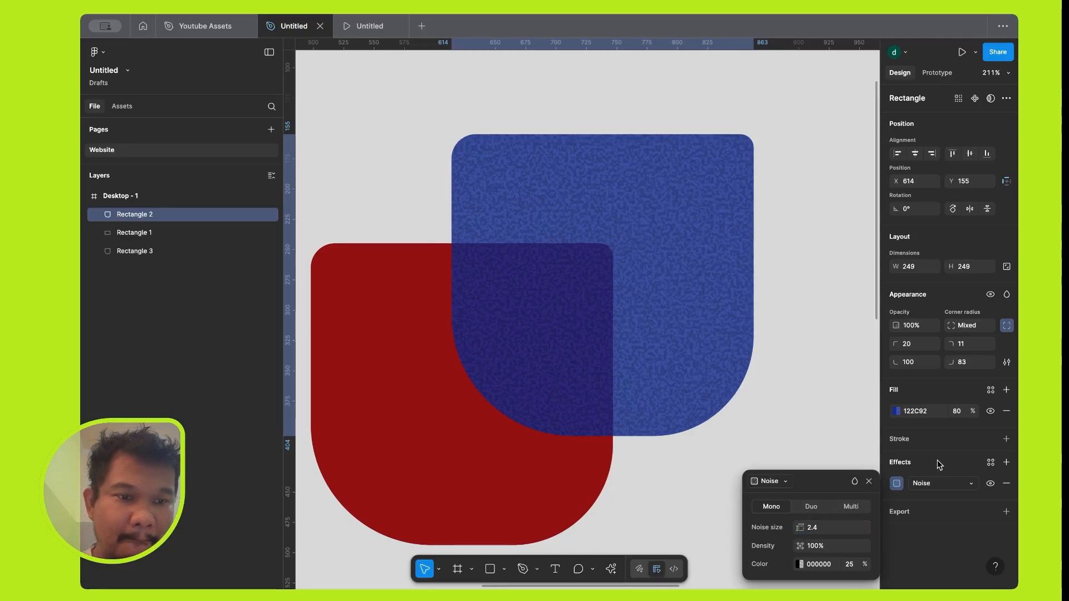
Switch the blue shape's effect to Texture and set the texture size to 9.2.
left_click(947, 485)
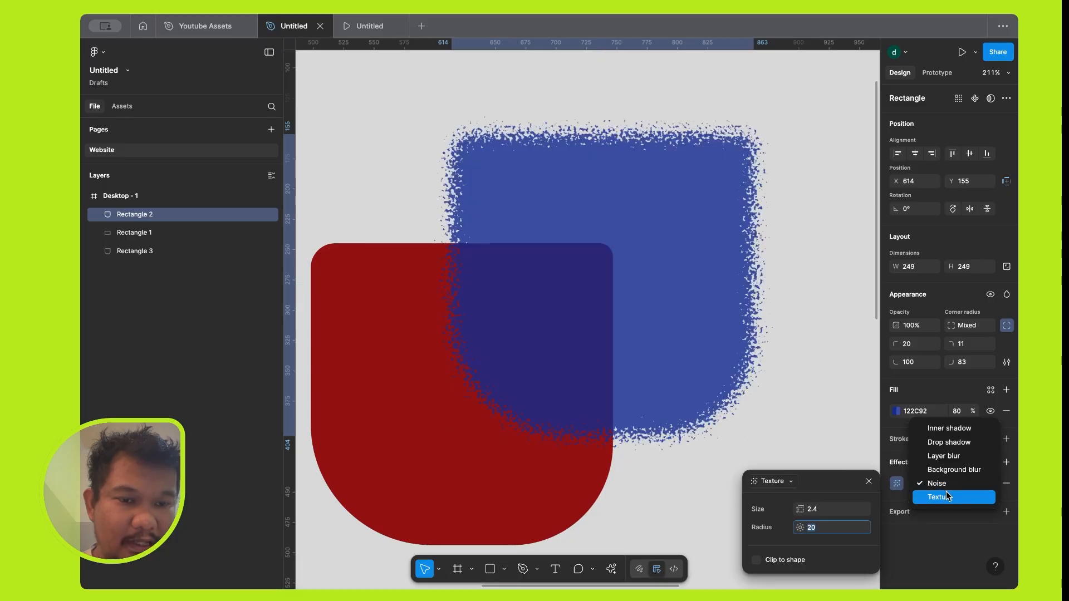
left_click(947, 496)
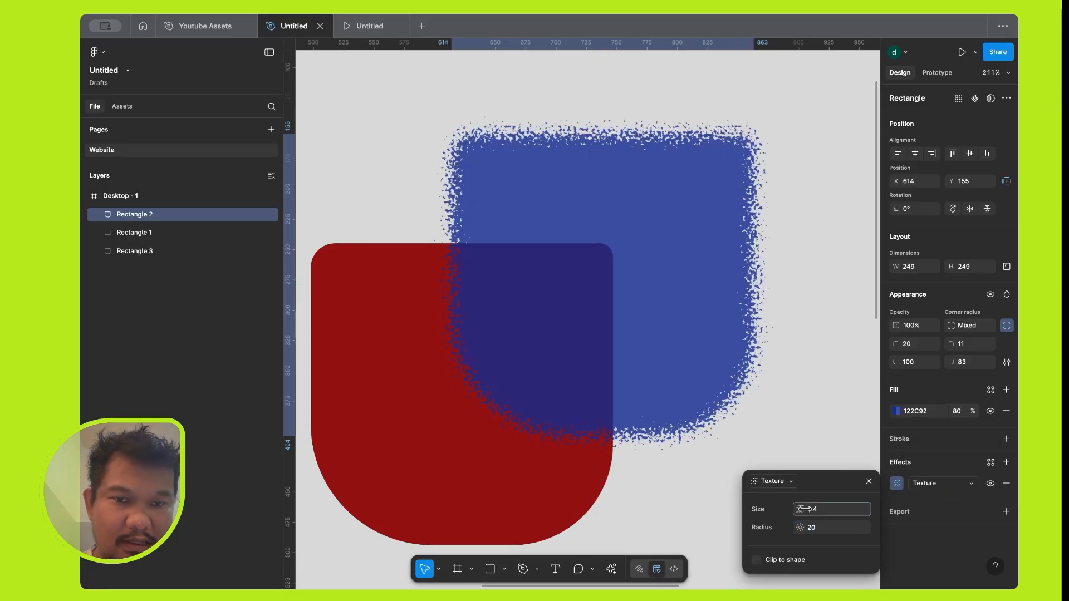
left_click_drag(804, 509, 789, 483)
left_click(789, 483)
left_click(789, 483)
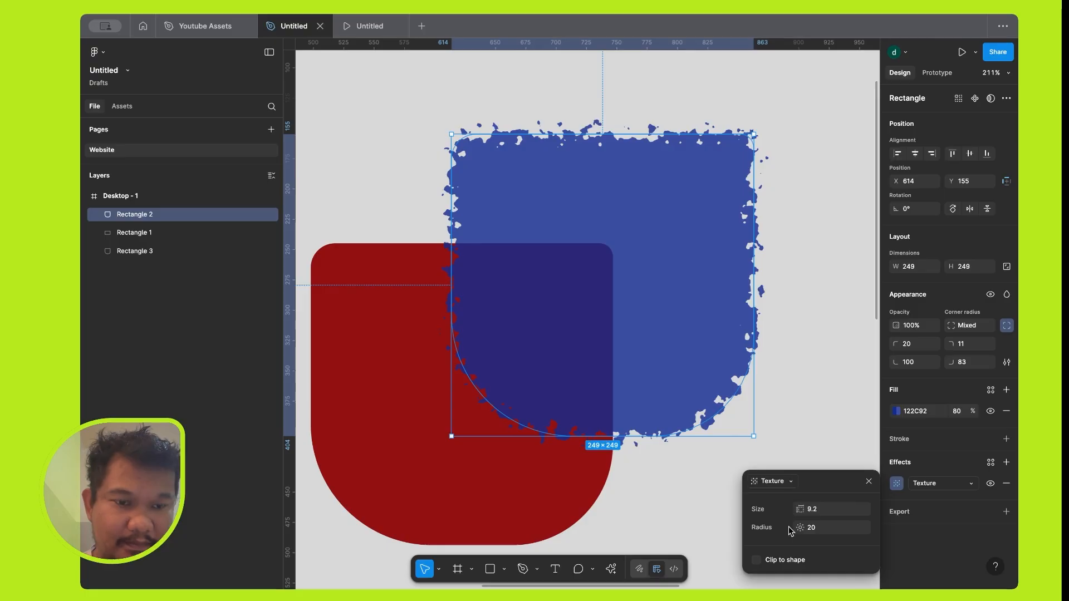
Set the texture radius to 10, turn Clip to shape on and off again, and deselect the blue shape.
left_click(824, 531)
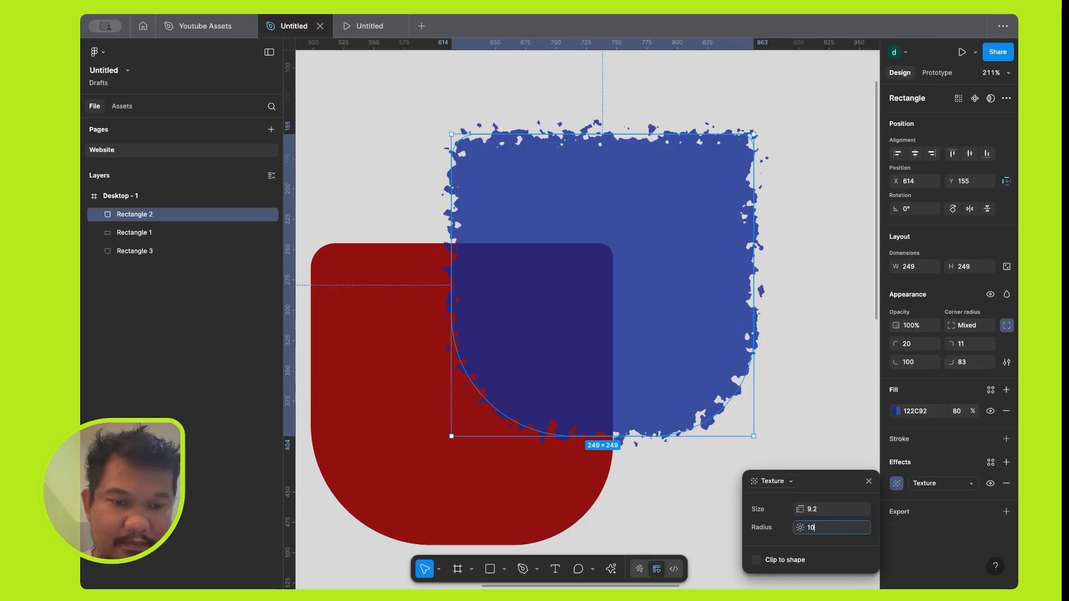
type("10")
key("Return")
left_click(757, 560)
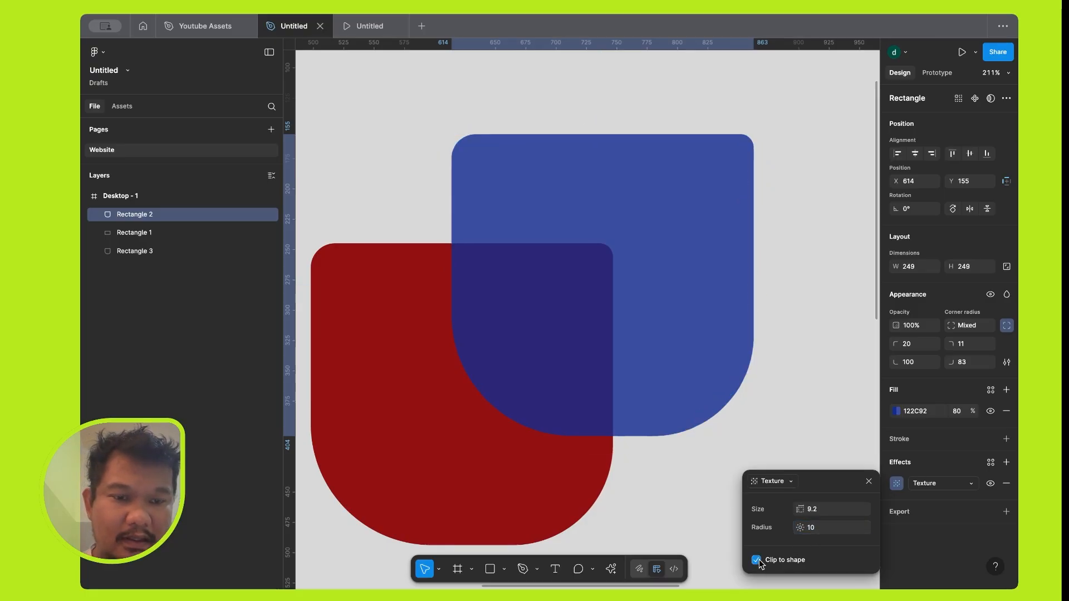
left_click(756, 560)
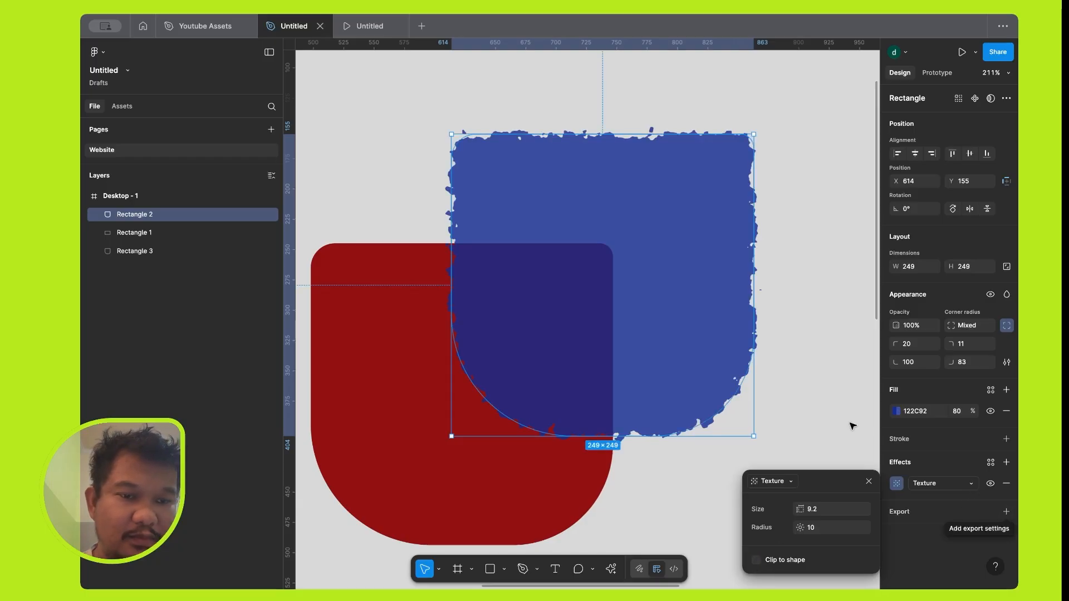
left_click(796, 368)
Select the red shape, Rectangle 3, and add an export setting to it.
scroll(797, 368, "down", 5)
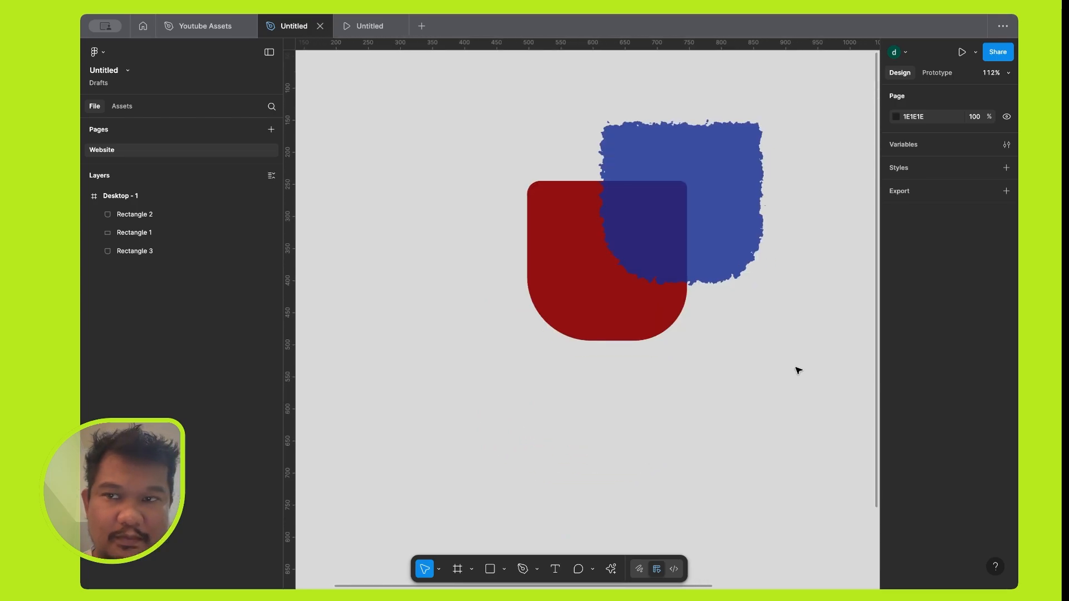
scroll(797, 370, "down", 2)
left_click(625, 294)
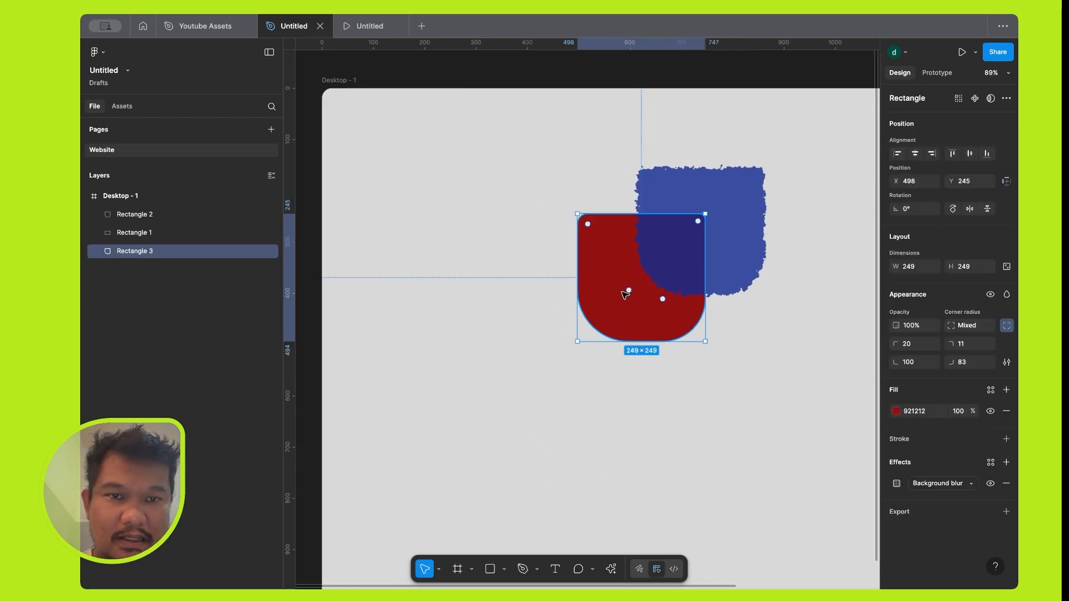
scroll(625, 294, "down", 3)
left_click(1007, 512)
scroll(688, 387, "right", 3)
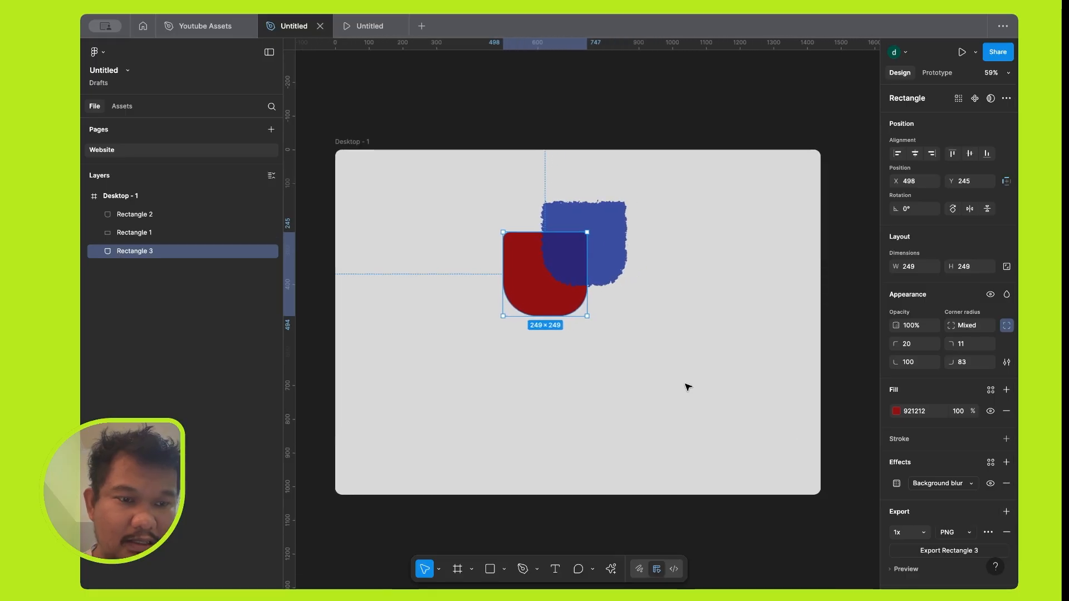
scroll(688, 386, "up", 1)
scroll(926, 533, "down", 1)
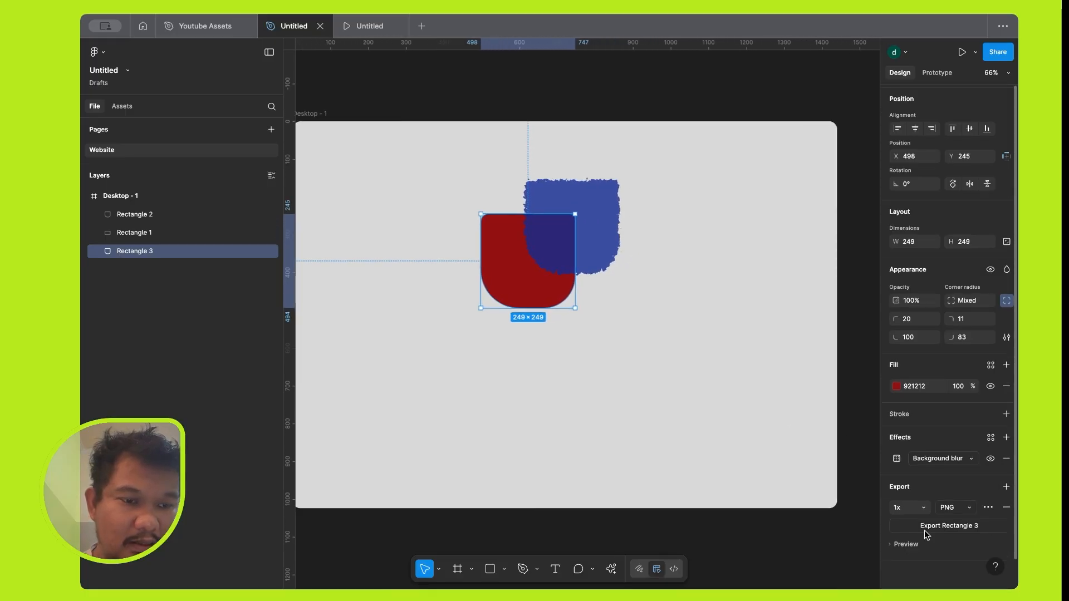
Set the red shape's export scale to 2x and expand its export preview.
left_click(924, 509)
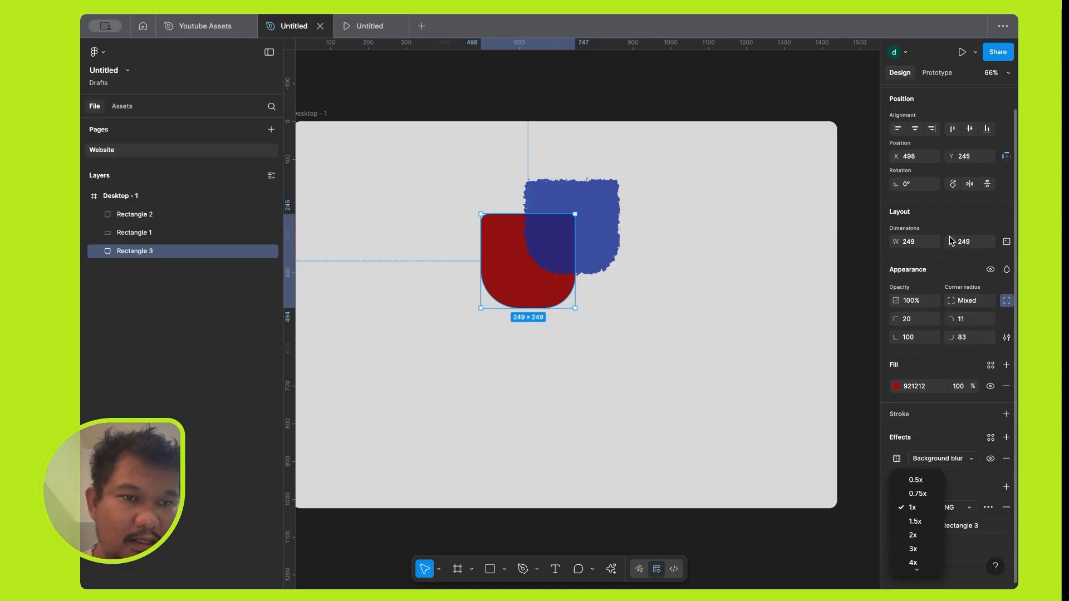
left_click(916, 534)
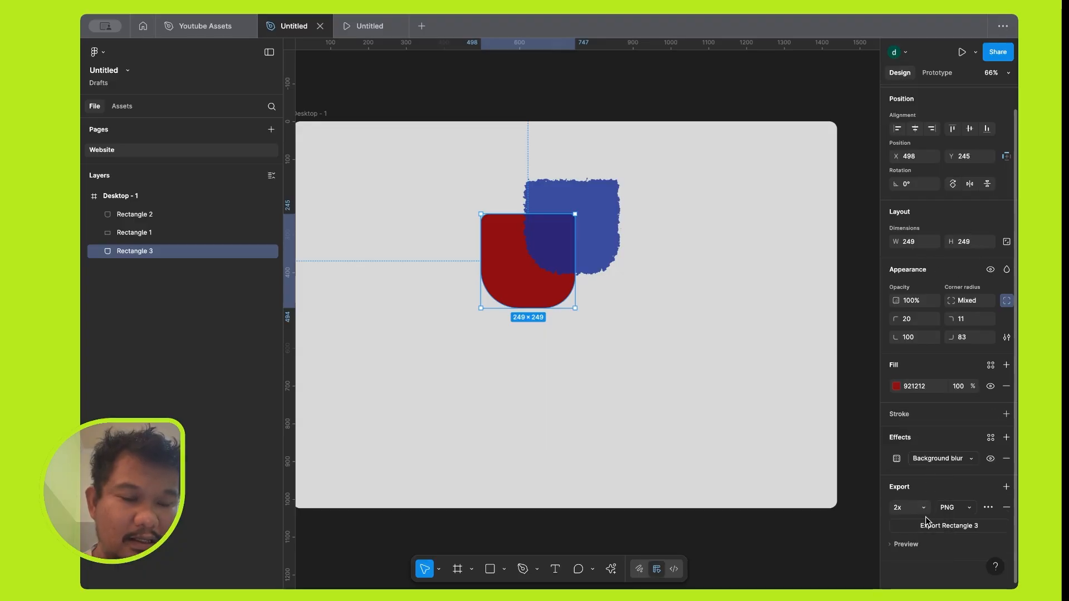
left_click(890, 545)
scroll(893, 534, "down", 3)
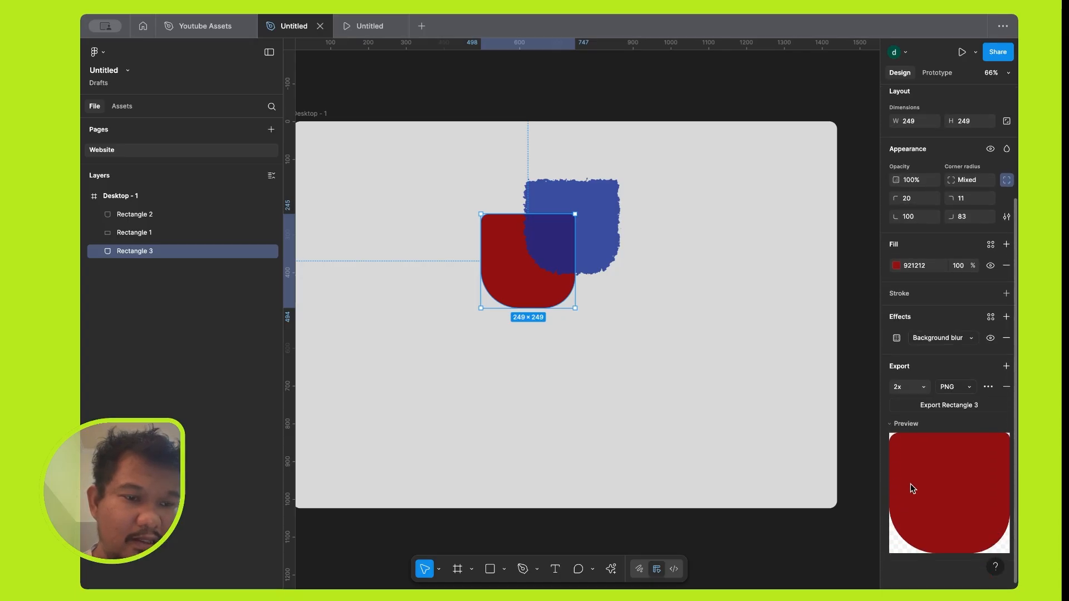
Look through the export file formats, keep PNG, and try to export the red shape, cancelling the save dialog.
left_click(967, 386)
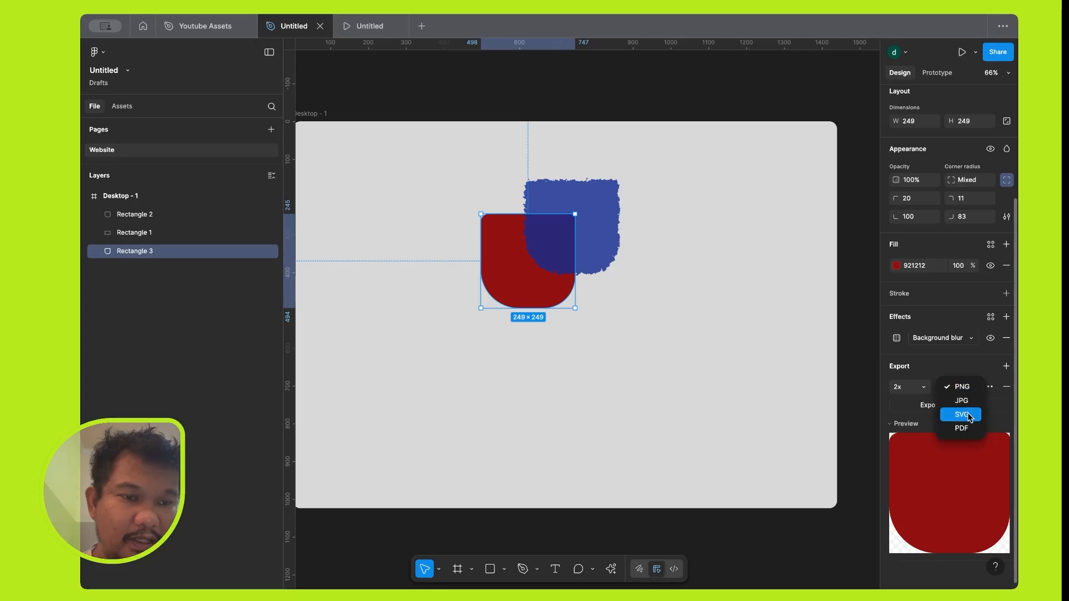
left_click(997, 418)
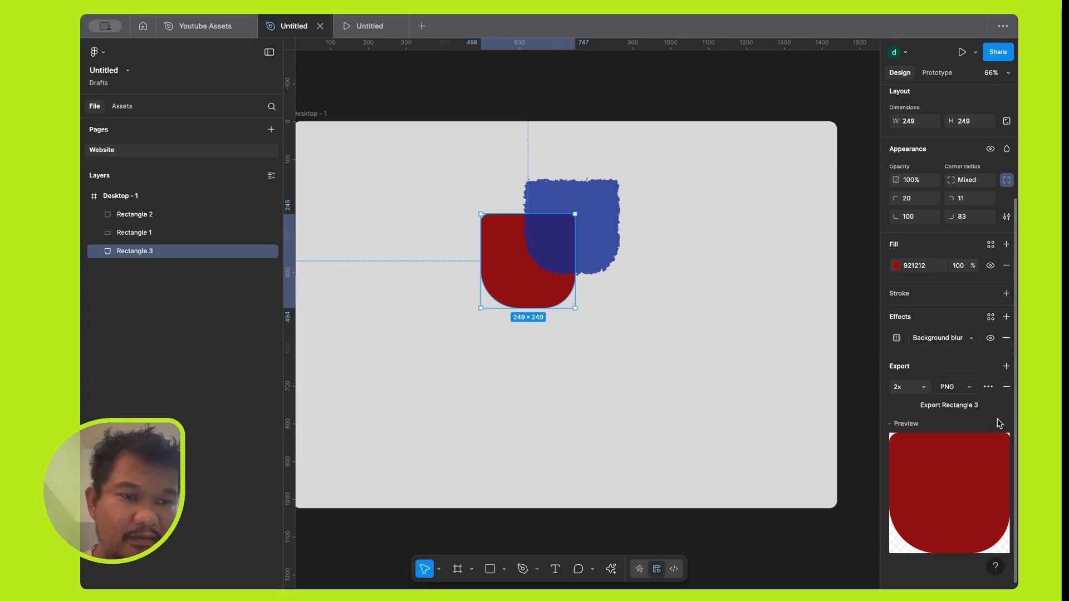
left_click(954, 404)
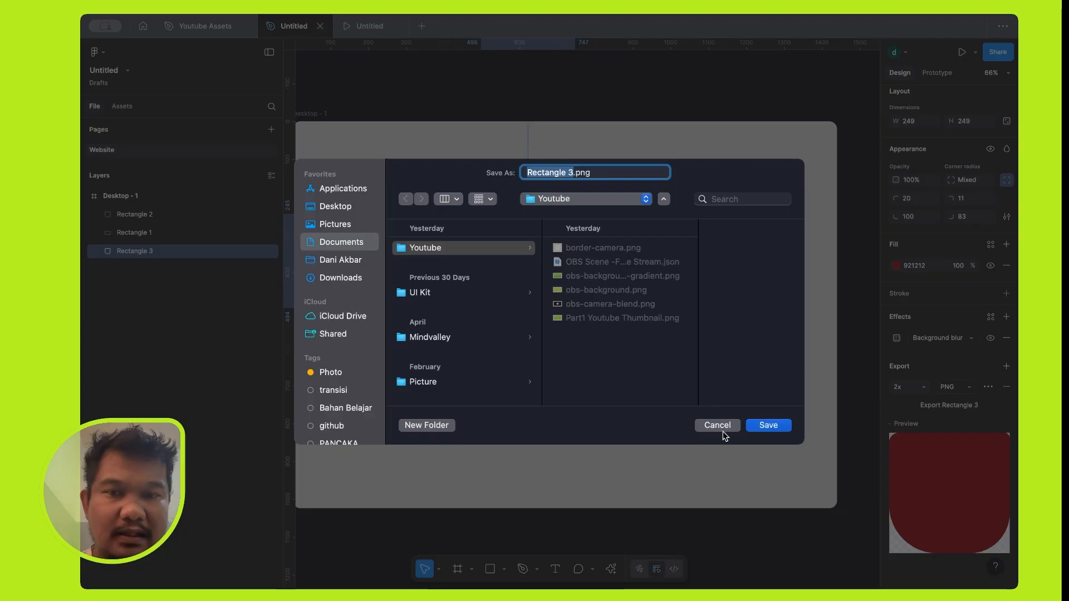
left_click(722, 427)
left_click(661, 291)
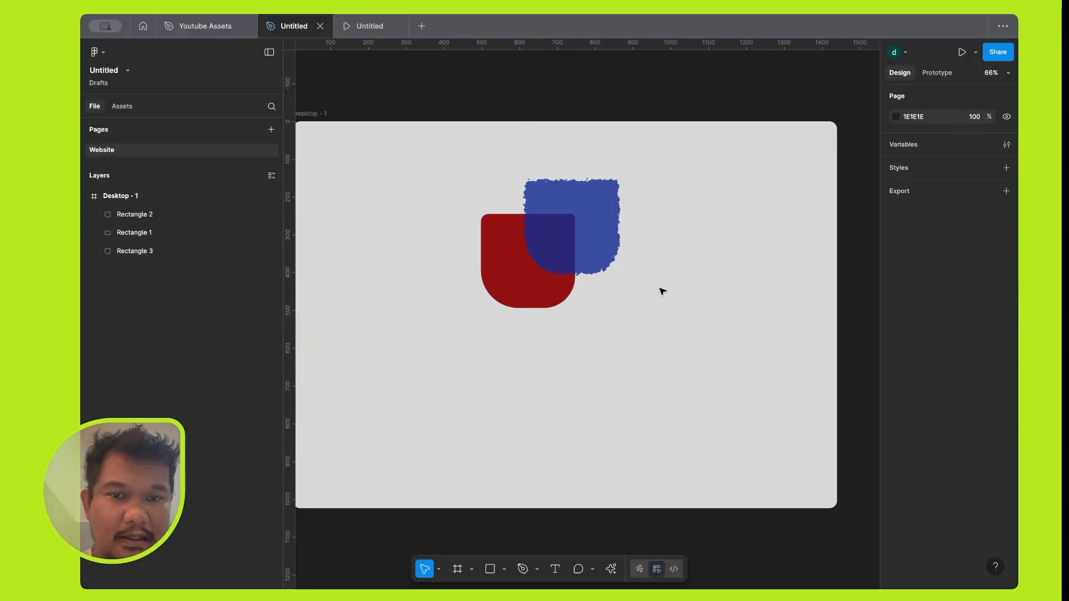
Select the red and blue shapes together and try to export both layers, cancelling the save dialog.
left_click(496, 271)
left_click(587, 220, "shift")
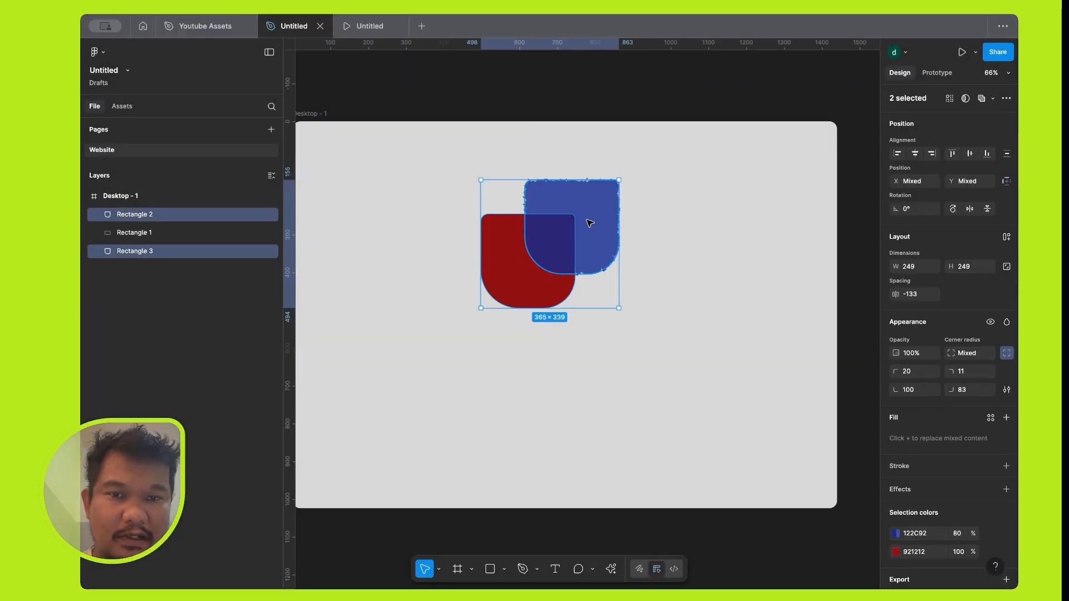
scroll(959, 427, "down", 3)
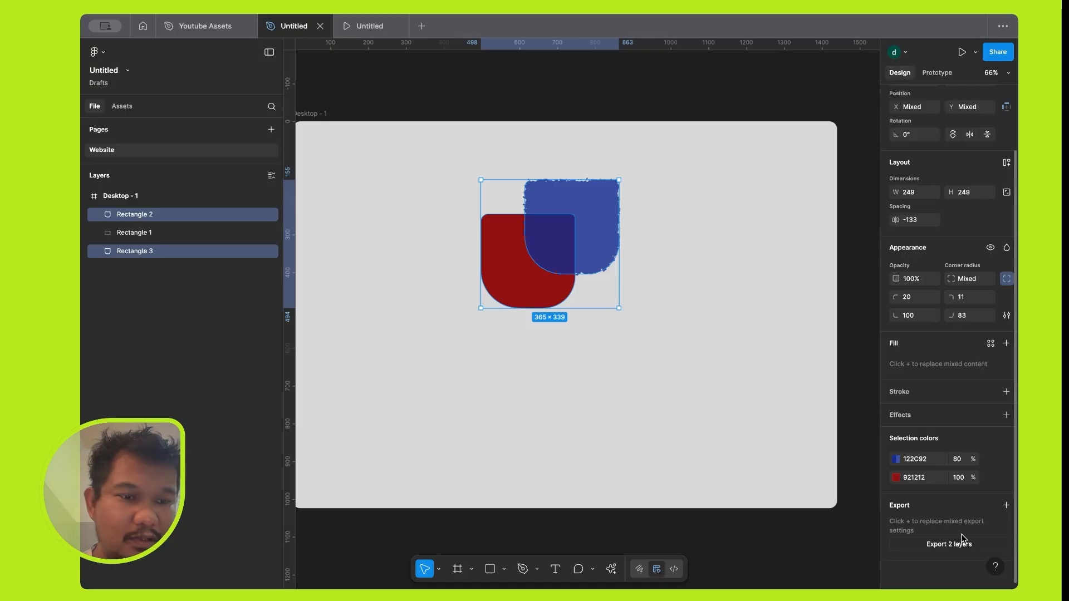
left_click(956, 544)
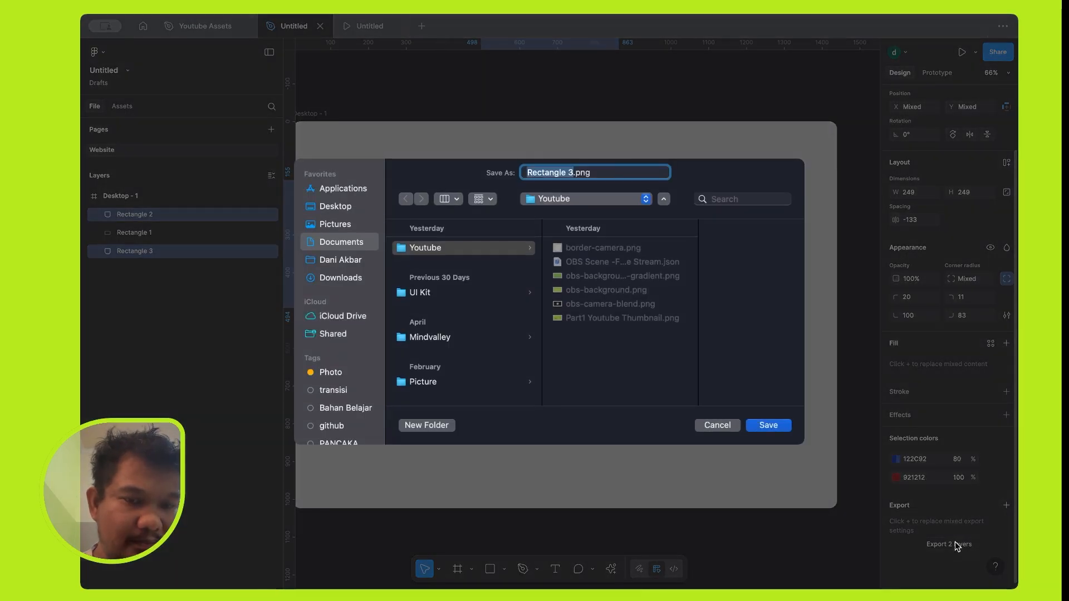
left_click(719, 427)
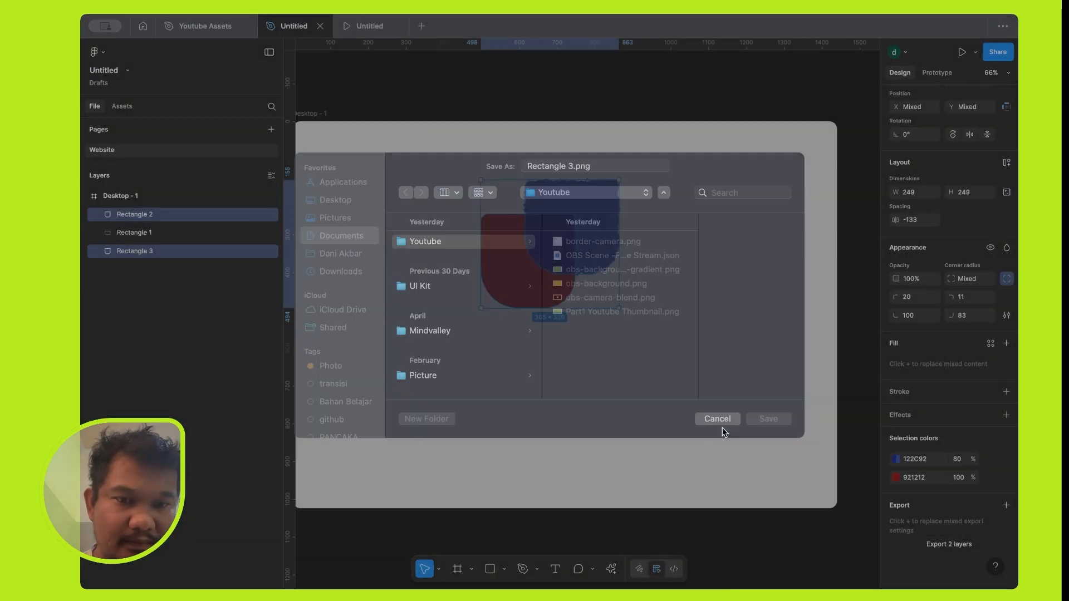
Group the red and blue shapes and add a 1x PNG export setting to the group.
key("super+g")
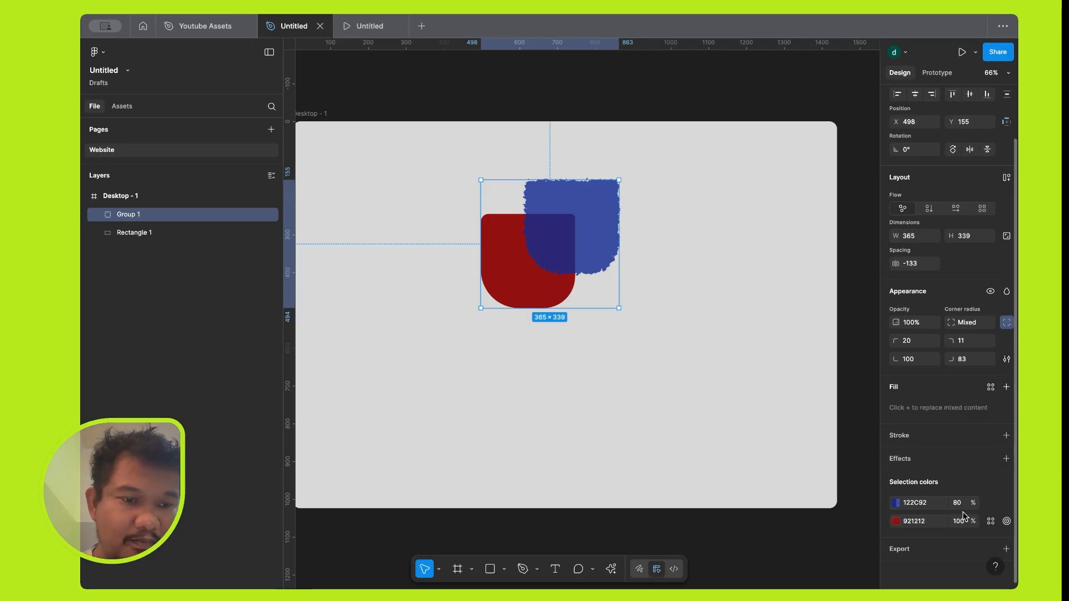
left_click(1007, 550)
scroll(962, 496, "down", 3)
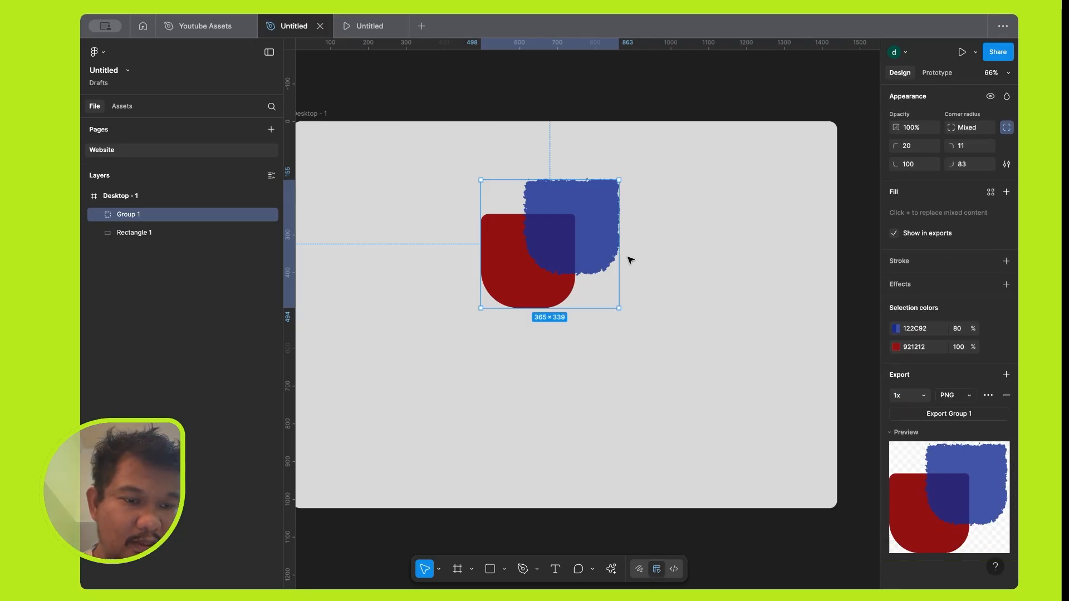
Select the Desktop - 1 frame and add a 1x PNG export setting to view its export preview.
scroll(624, 255, "down", 4)
left_click(424, 159)
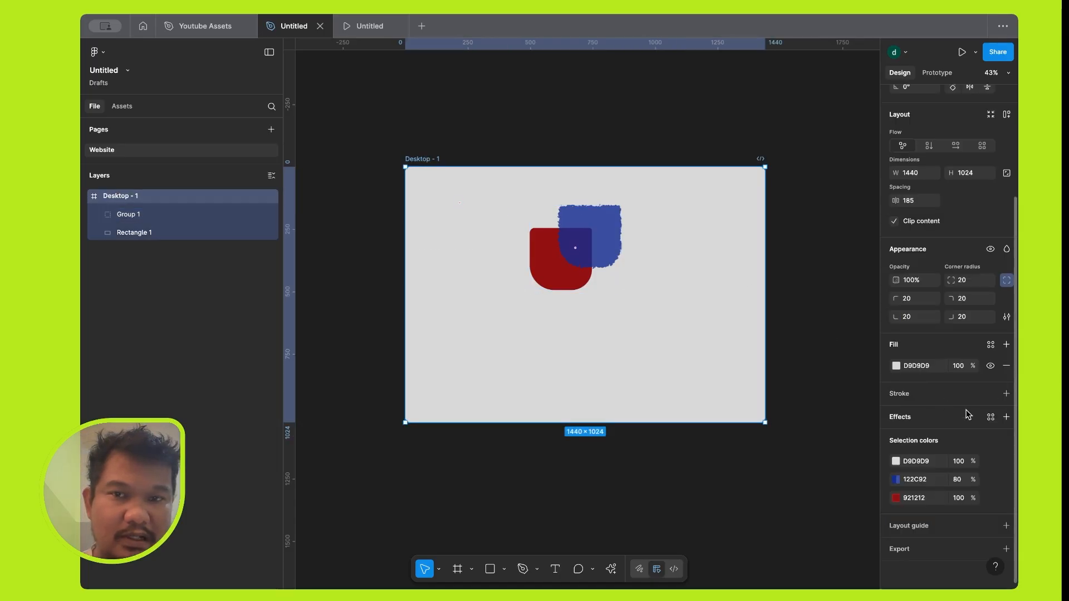
left_click(1007, 550)
scroll(954, 503, "down", 3)
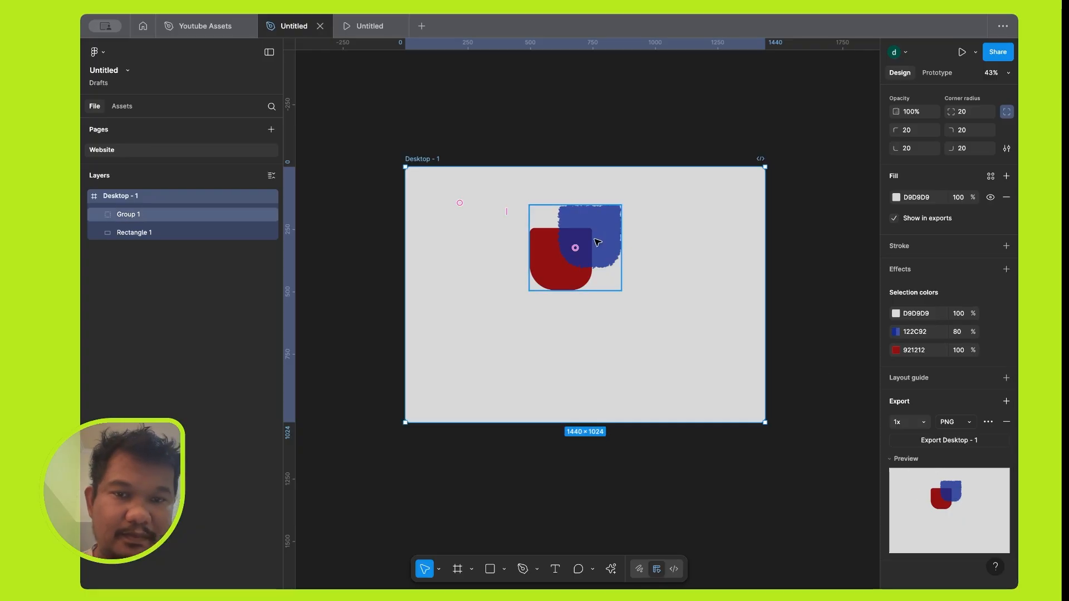
Draw a horizontal line about 387 px long below the red and blue shapes in the Desktop - 1 frame.
scroll(618, 282, "up", 2)
scroll(618, 282, "down", 3)
scroll(618, 283, "right", 2)
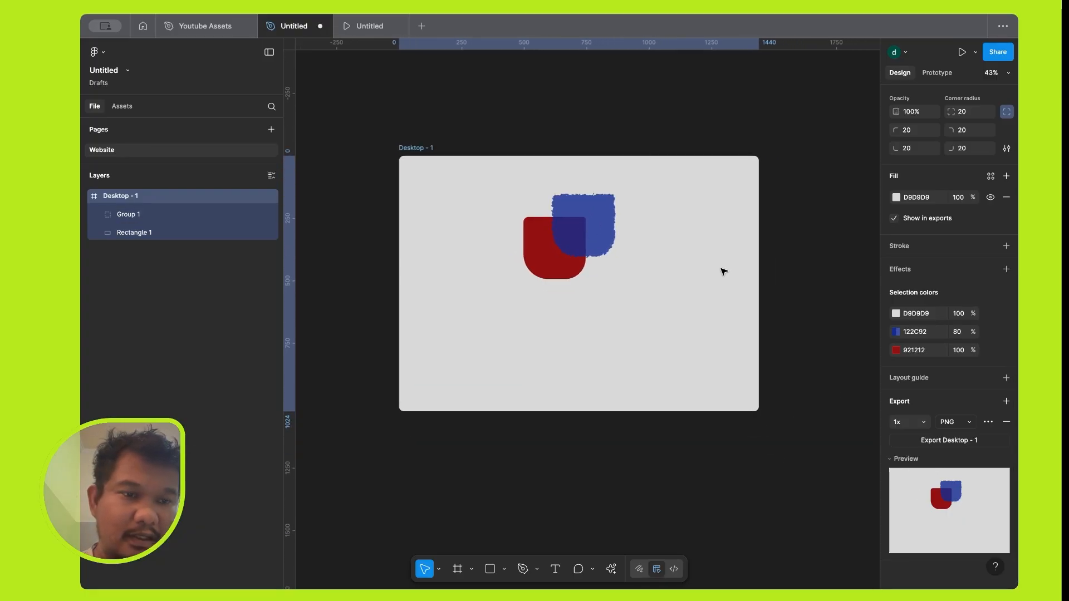
scroll(682, 218, "up", 3)
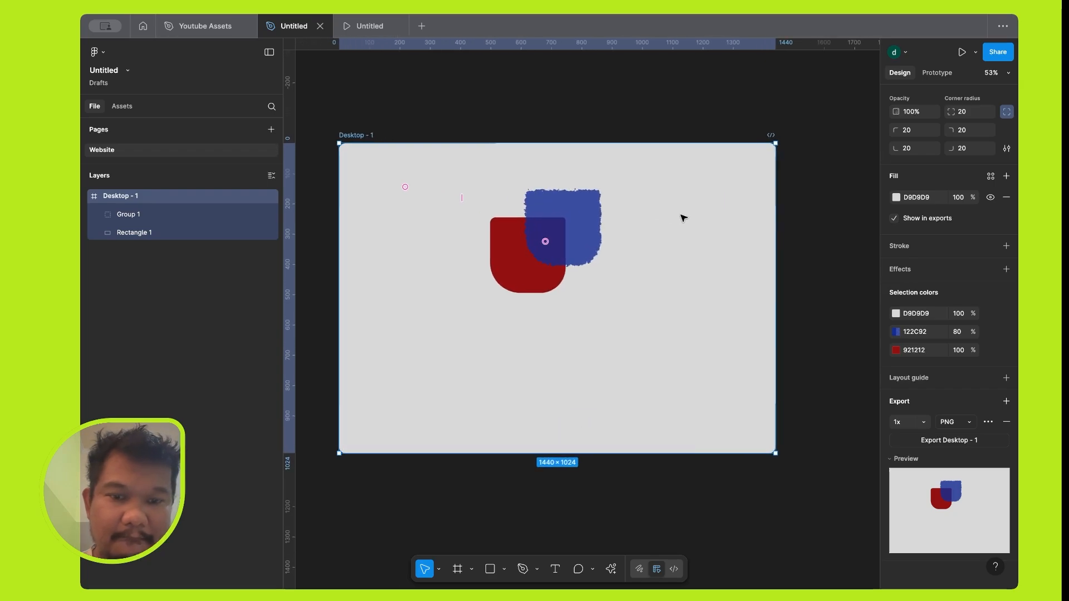
scroll(644, 279, "left", 2)
scroll(644, 279, "up", 1)
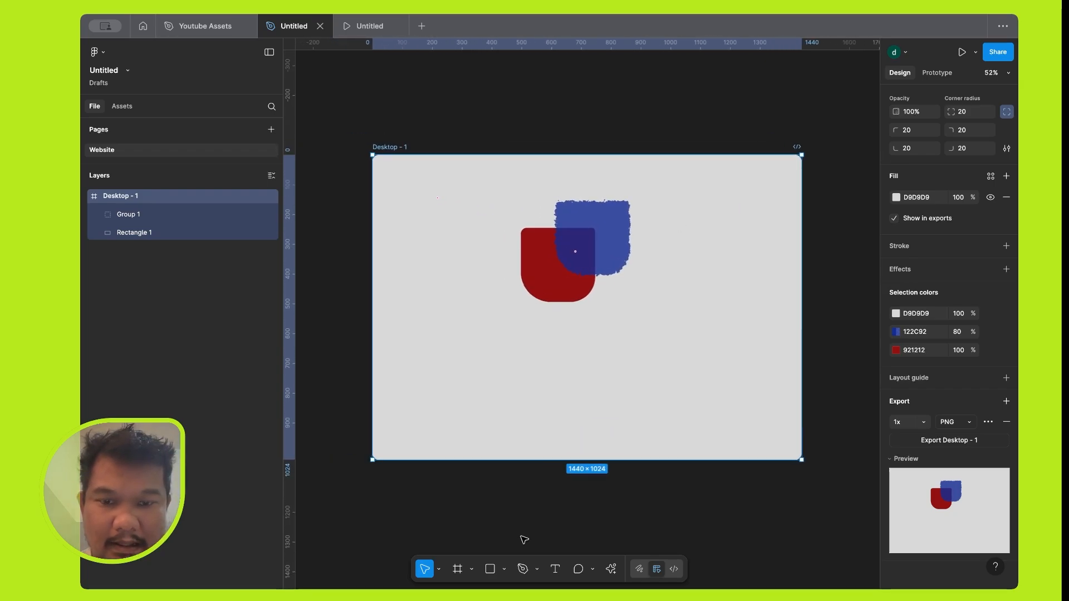
left_click(490, 569)
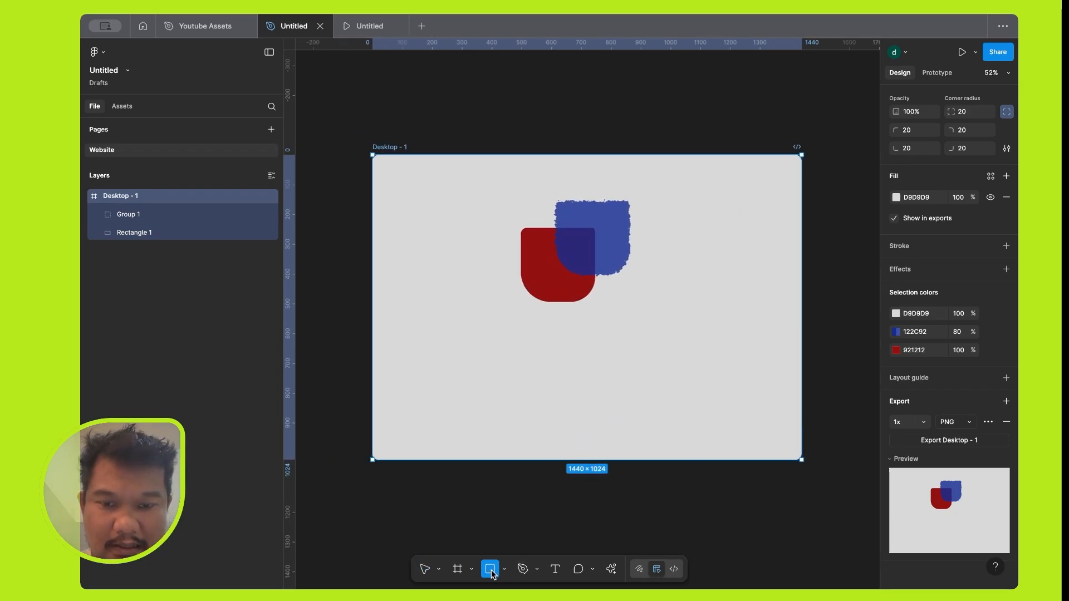
left_click(502, 570)
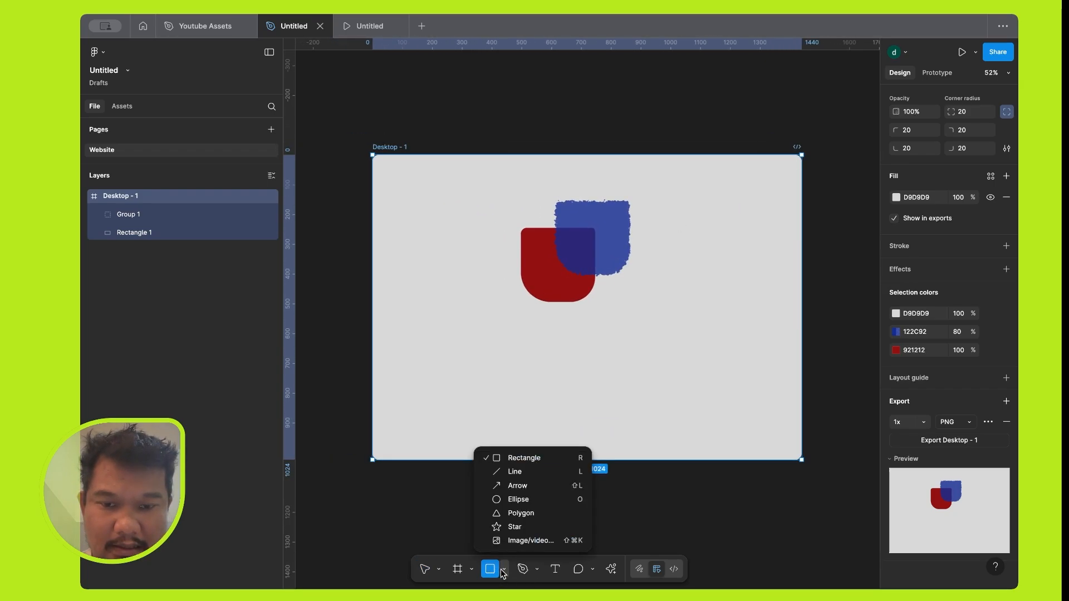
left_click(513, 477)
left_click_drag(526, 357, 642, 359)
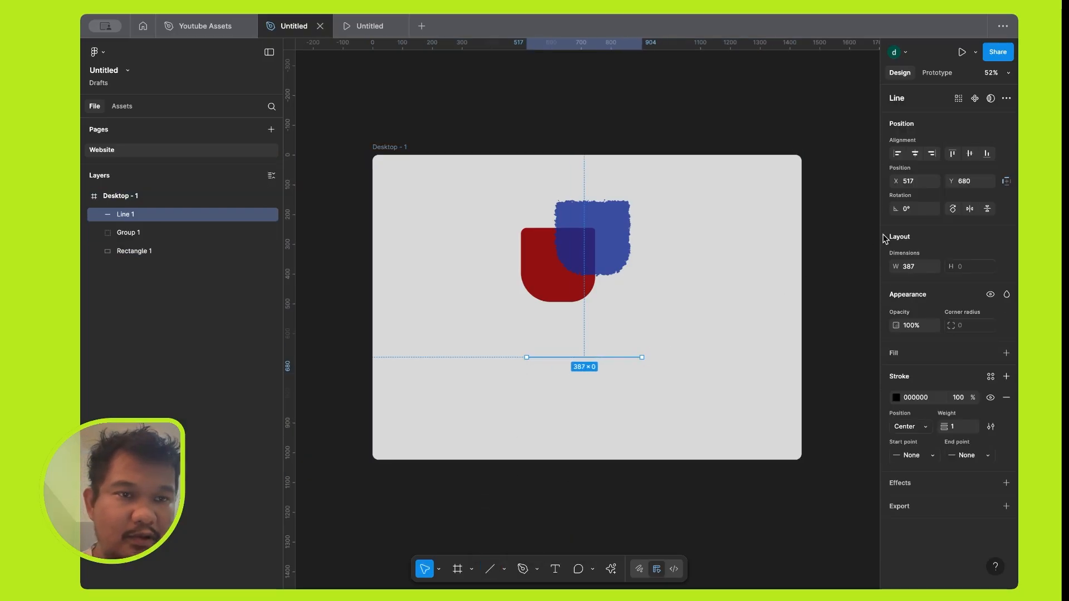
Try the horizontal and vertical alignment options on the line, and move it freely to about X 669, Y 688.
left_click(916, 155)
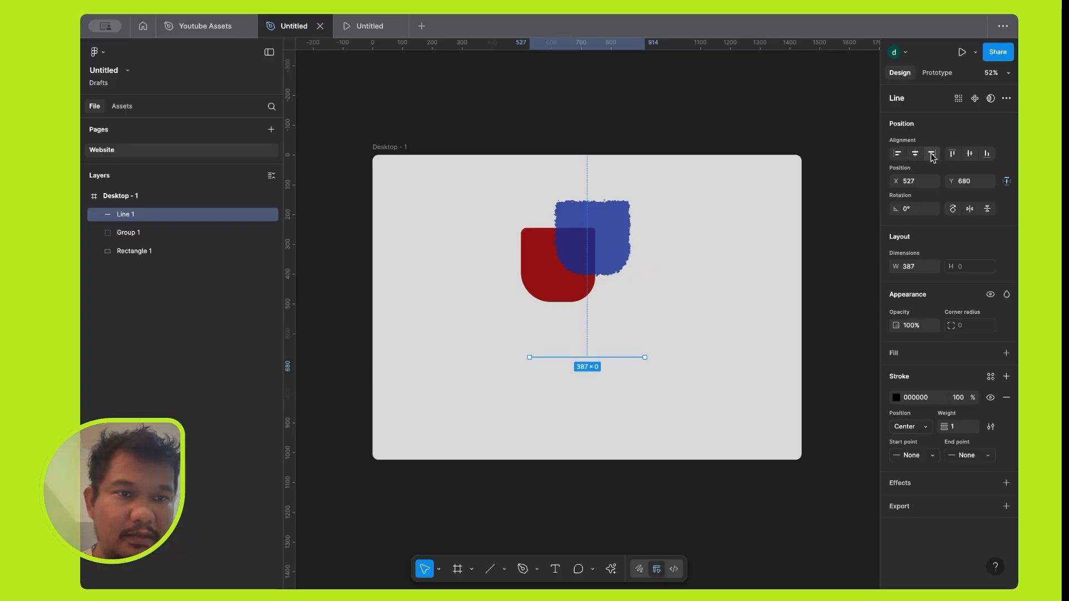
left_click(933, 155)
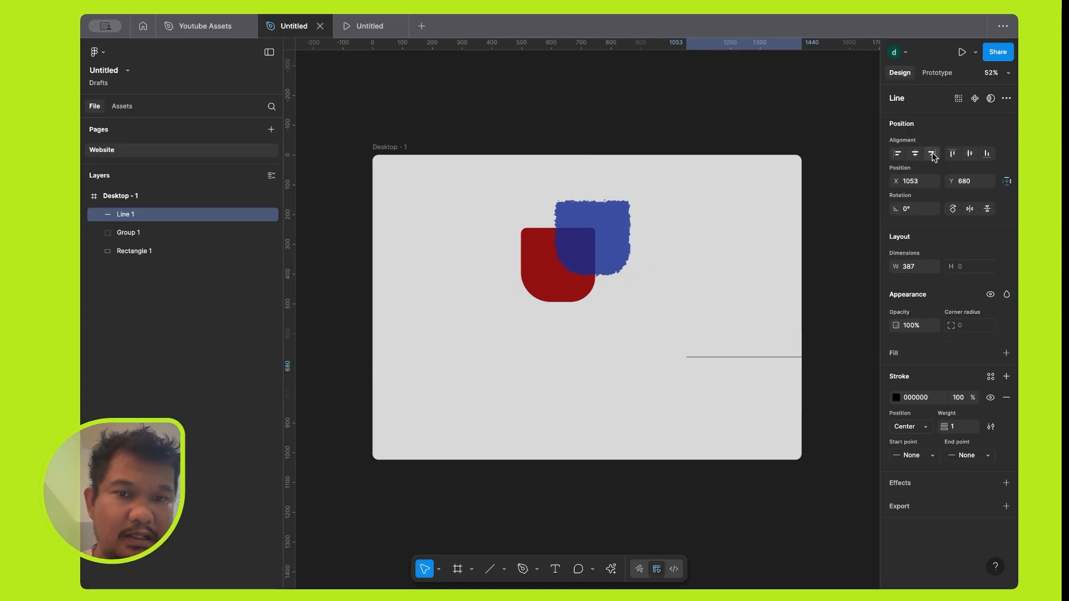
left_click(898, 156)
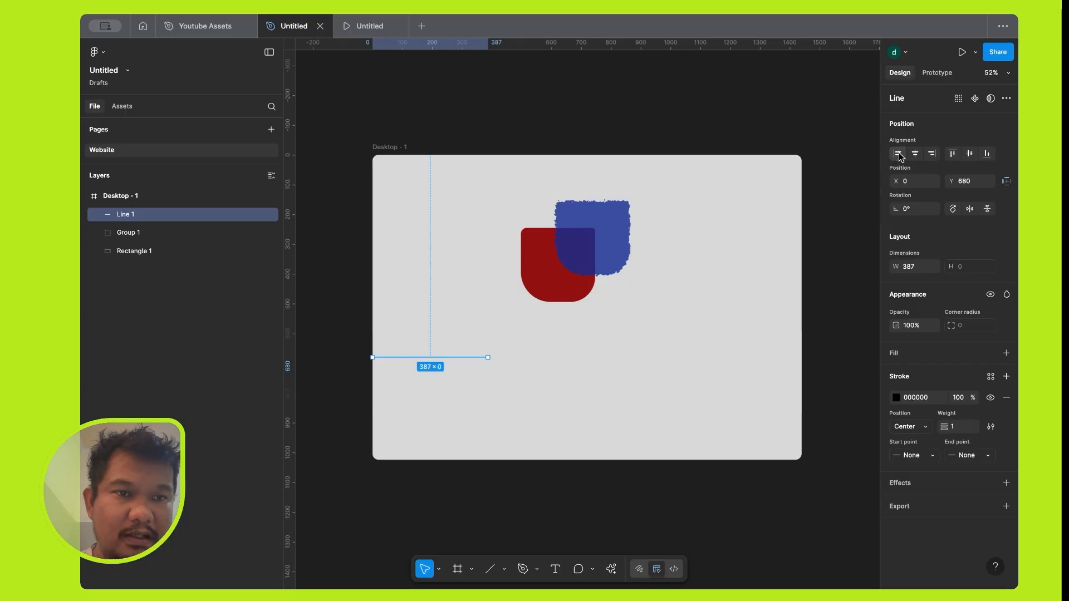
left_click(919, 154)
left_click(933, 154)
left_click(954, 154)
left_click(971, 153)
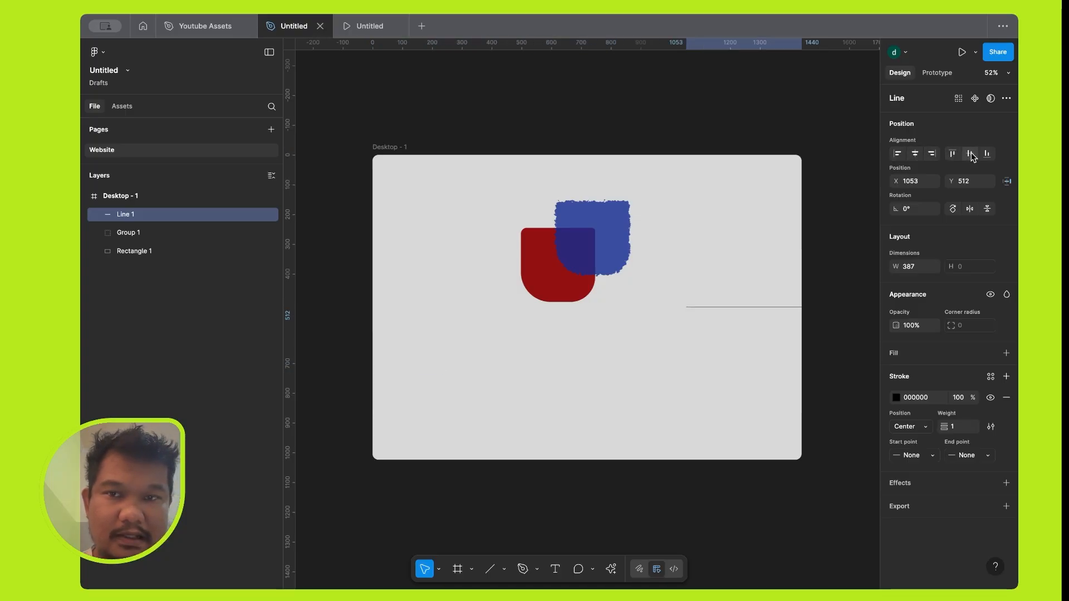
left_click(987, 154)
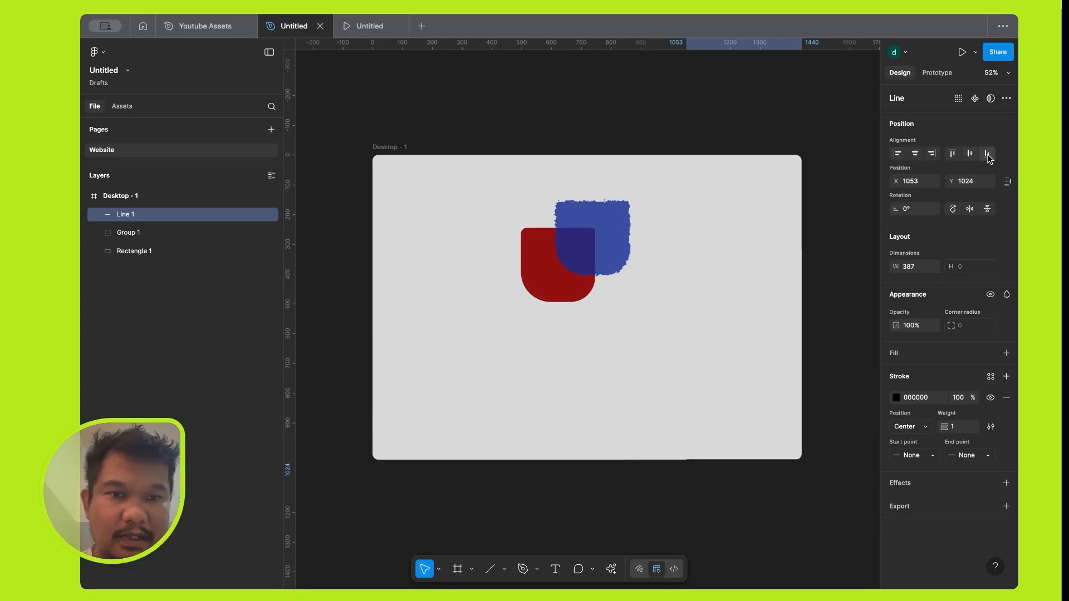
left_click(967, 158)
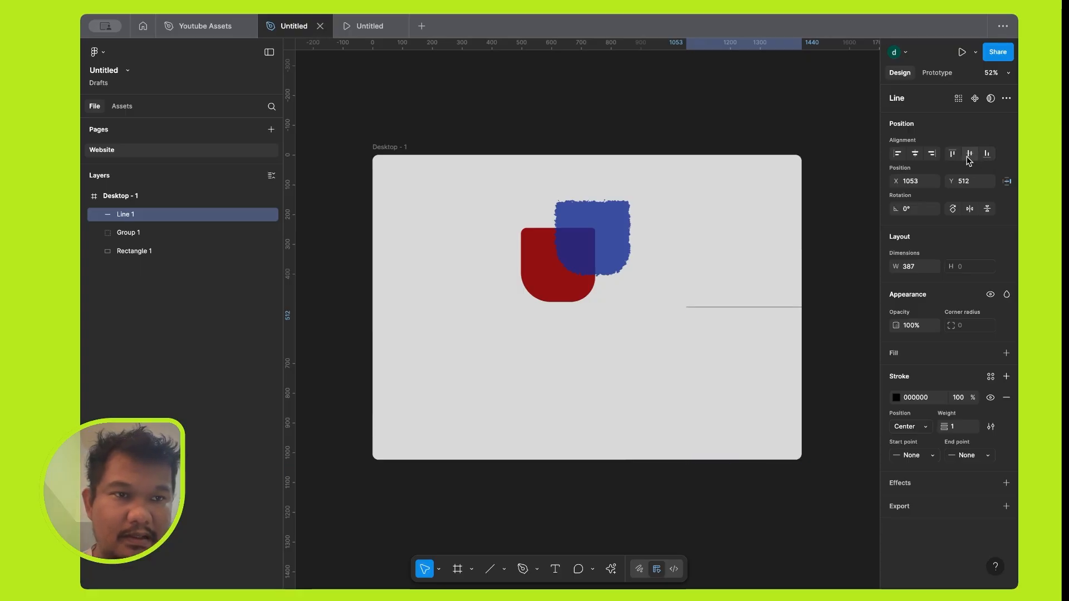
left_click_drag(763, 310, 651, 362)
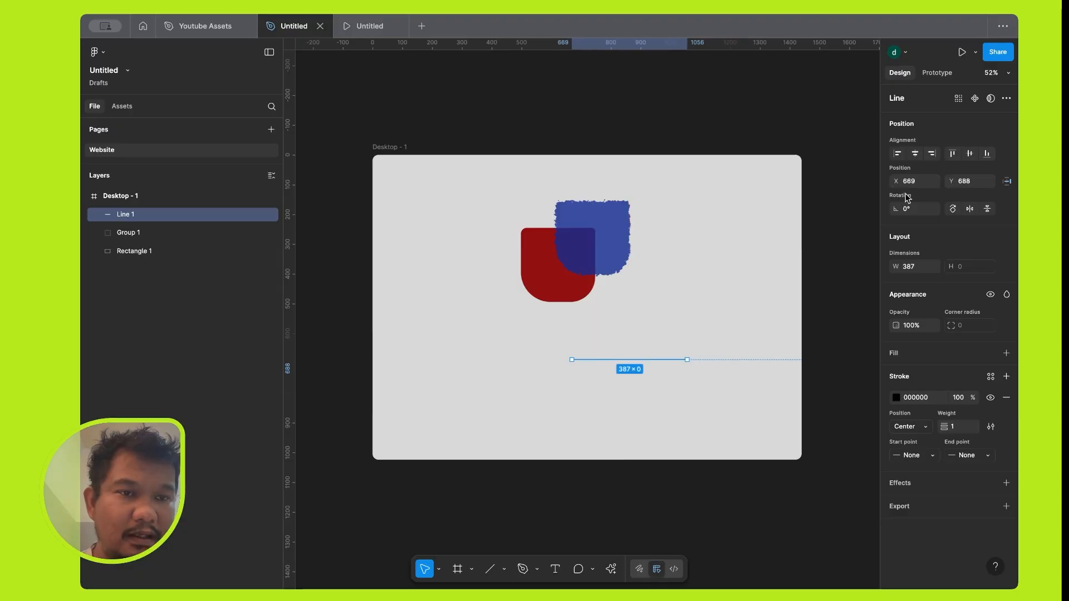
Set the line's rotation to 50°, rotate it by 90°, and flip it horizontally and vertically.
left_click(914, 209)
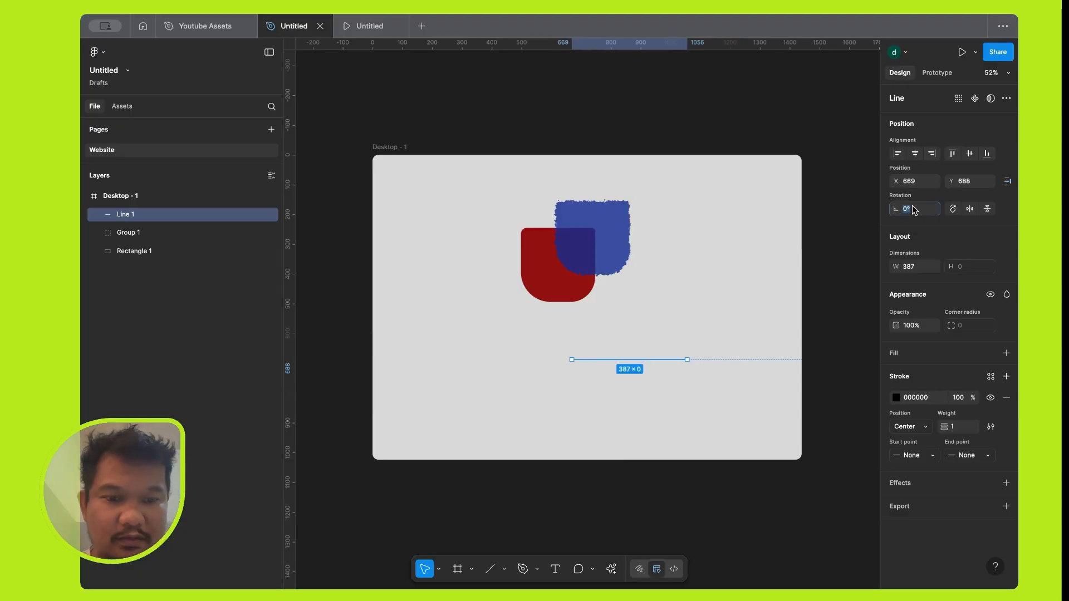
type("50")
key("Return")
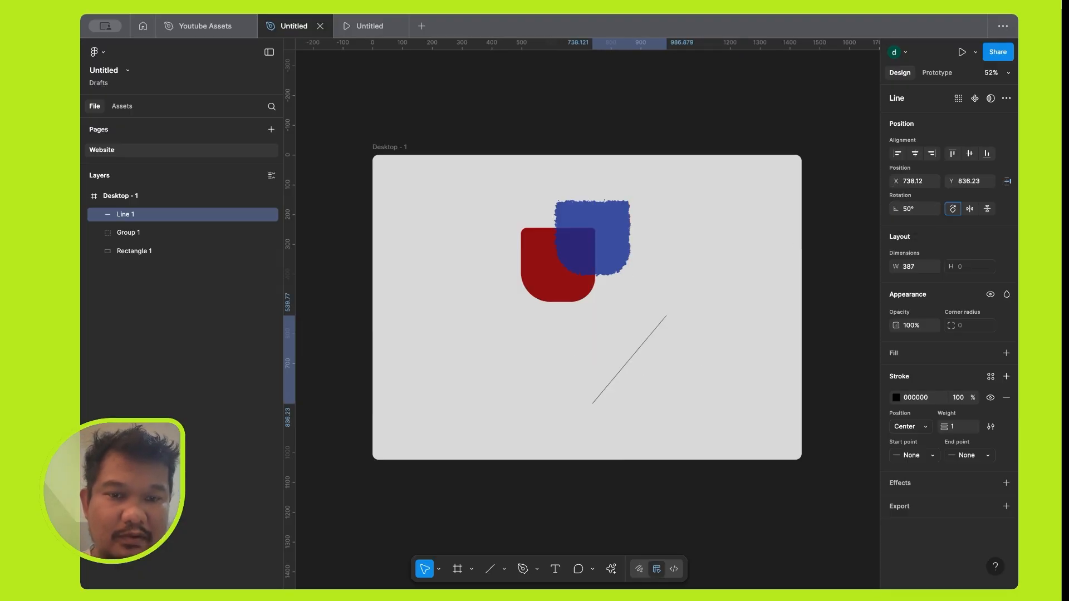
left_click(952, 209)
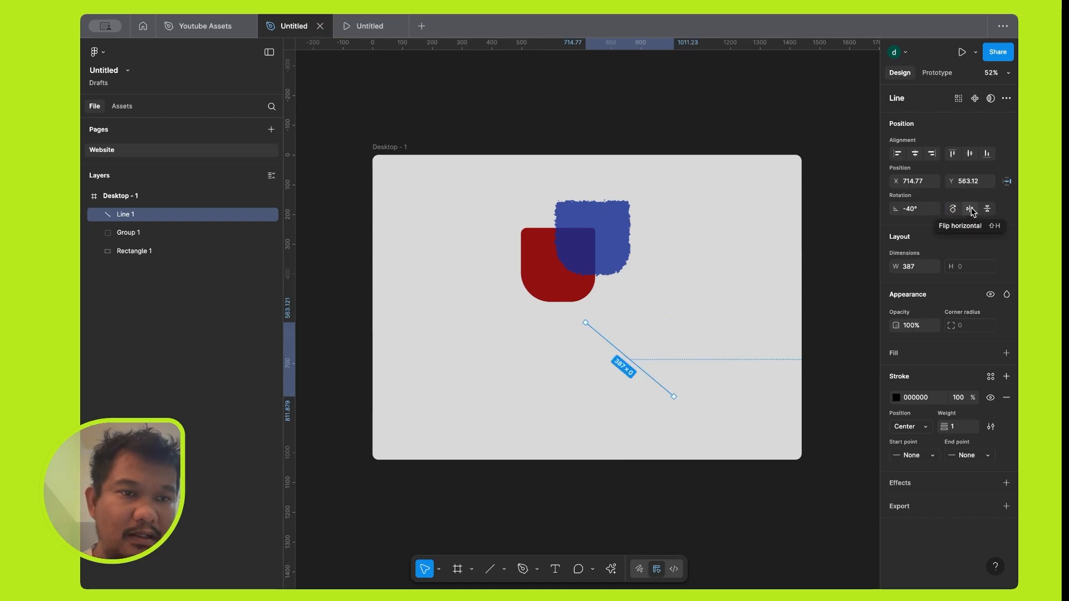
left_click(971, 209)
left_click(988, 209)
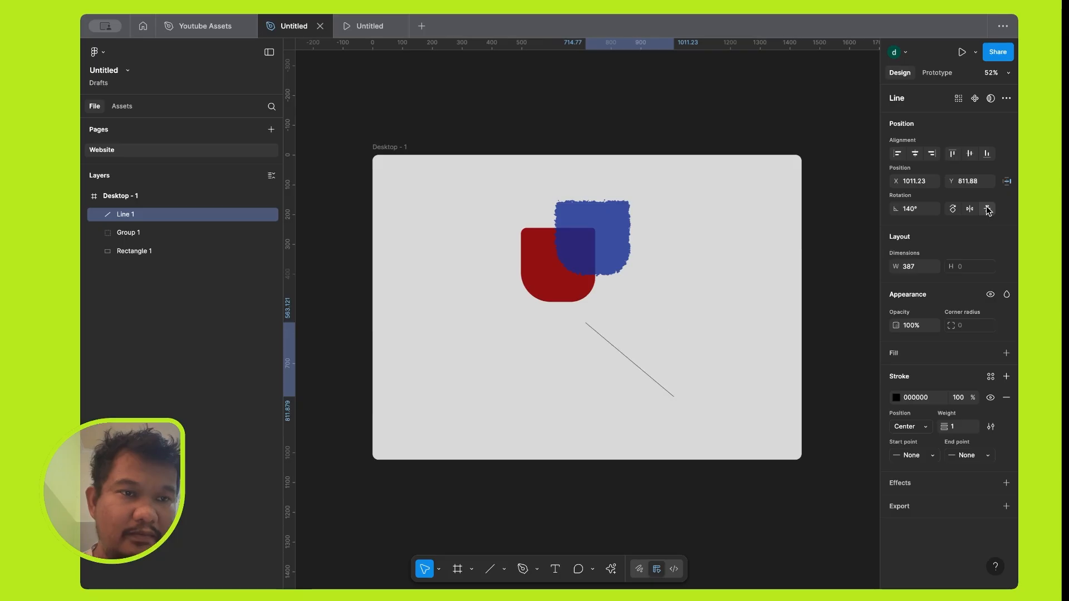
Rotate the line repeatedly in 90° increments and reset its rotation to 0°.
left_click(953, 211)
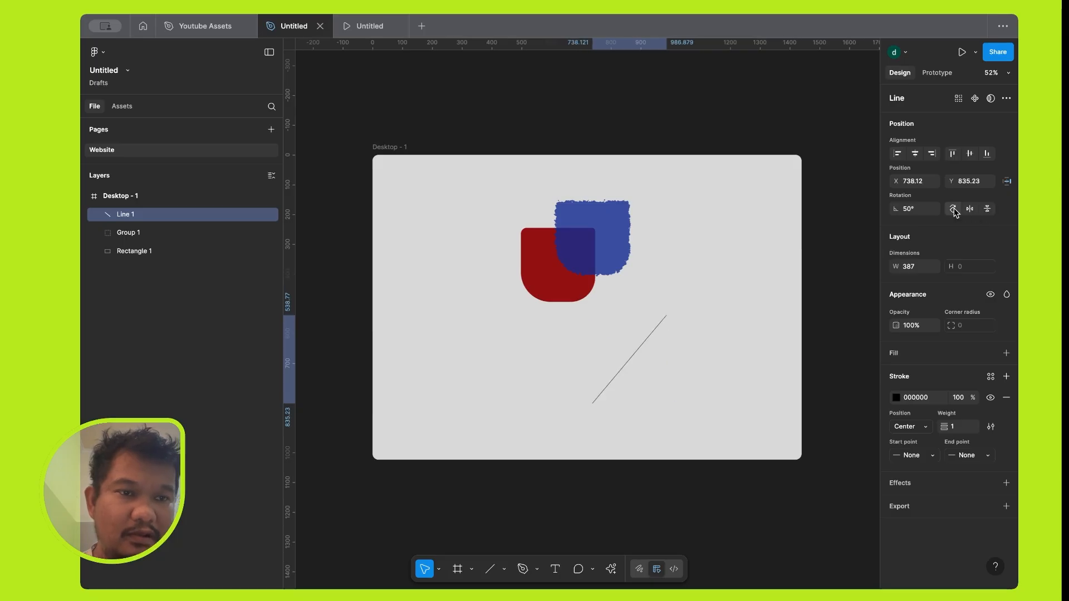
left_click(953, 210)
left_click(954, 211)
left_click(953, 210)
left_click(954, 211)
left_click(919, 210)
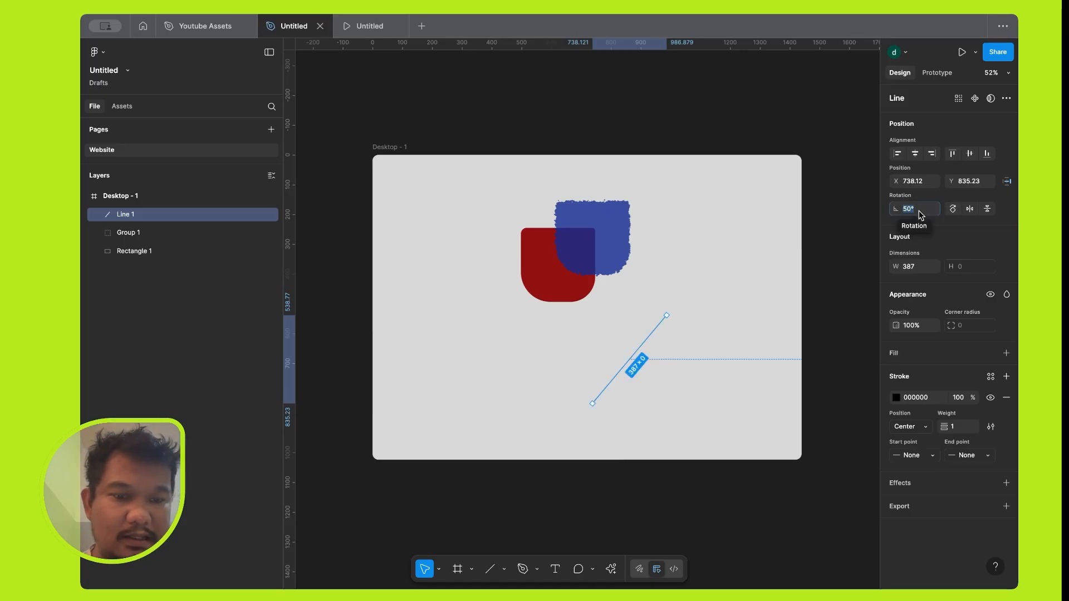
type("0")
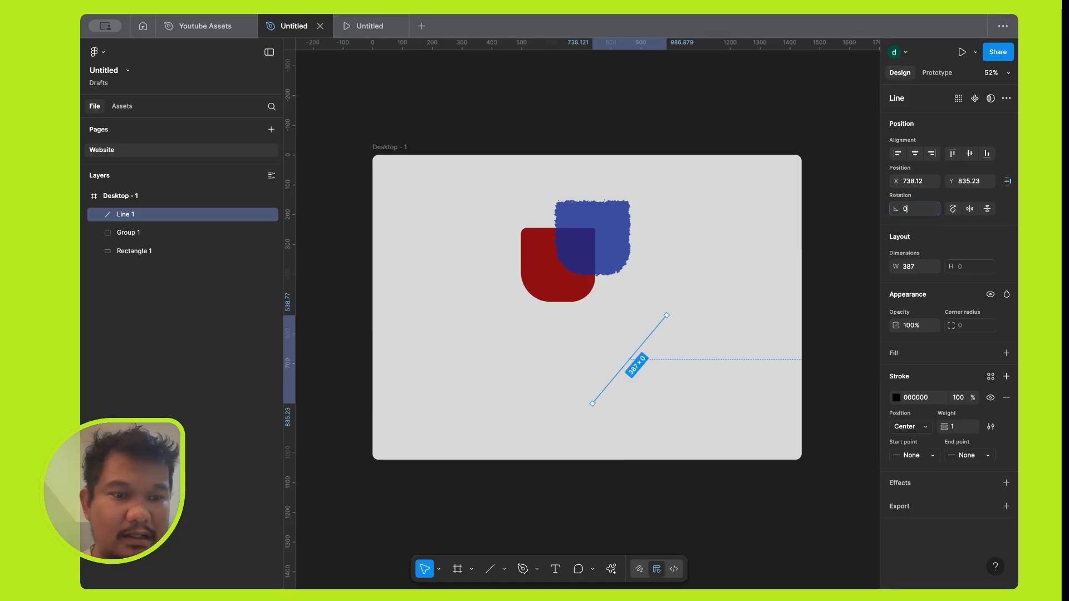
key("Return")
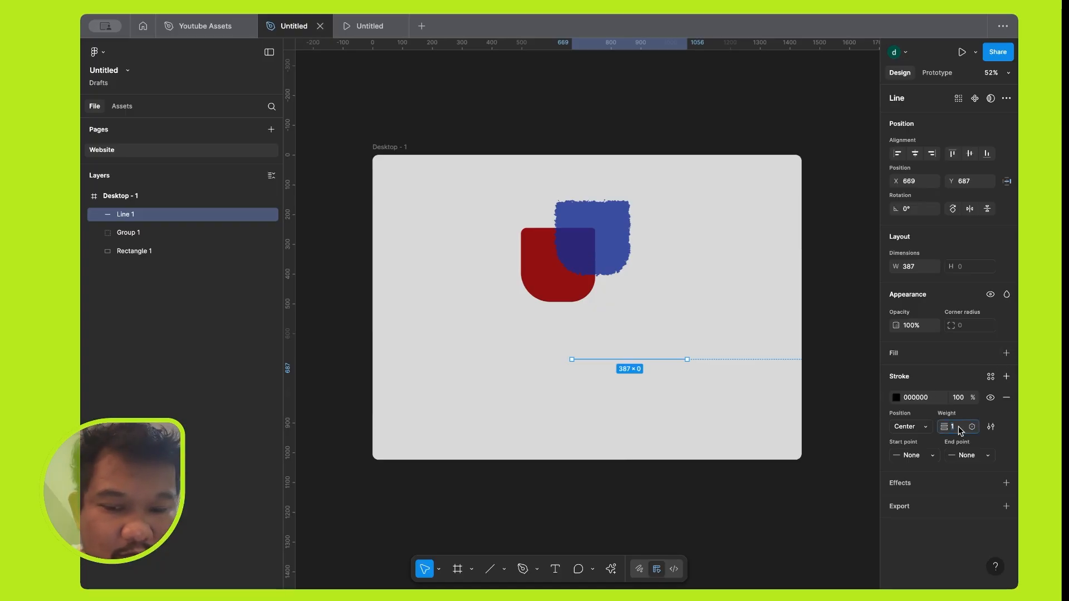
Set the line's stroke weight to 5, with a Circle arrow start point and a Line arrow end point.
type("5")
key("Return")
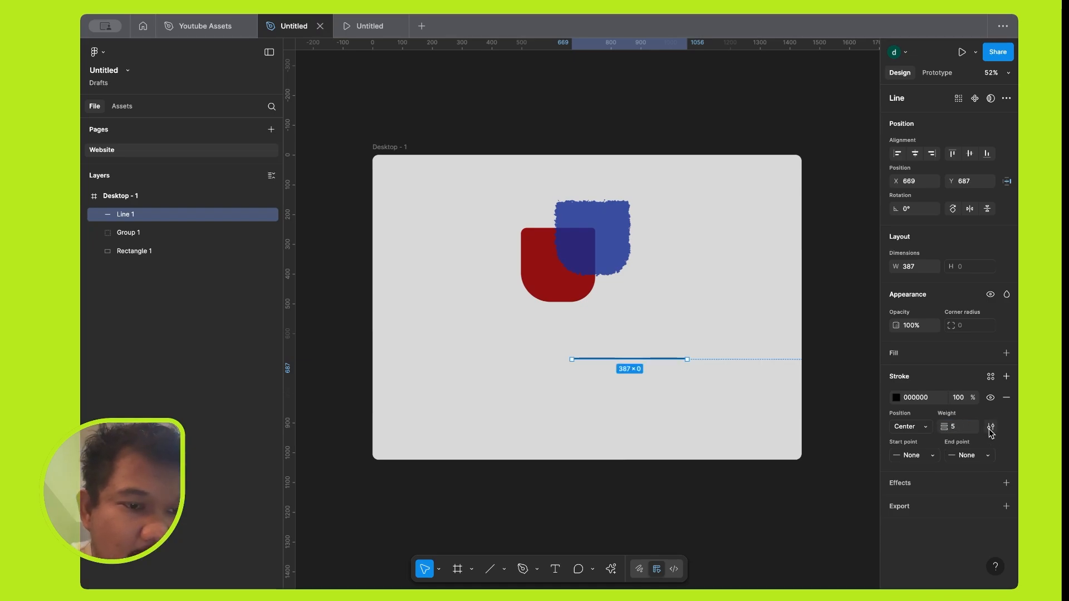
left_click(928, 456)
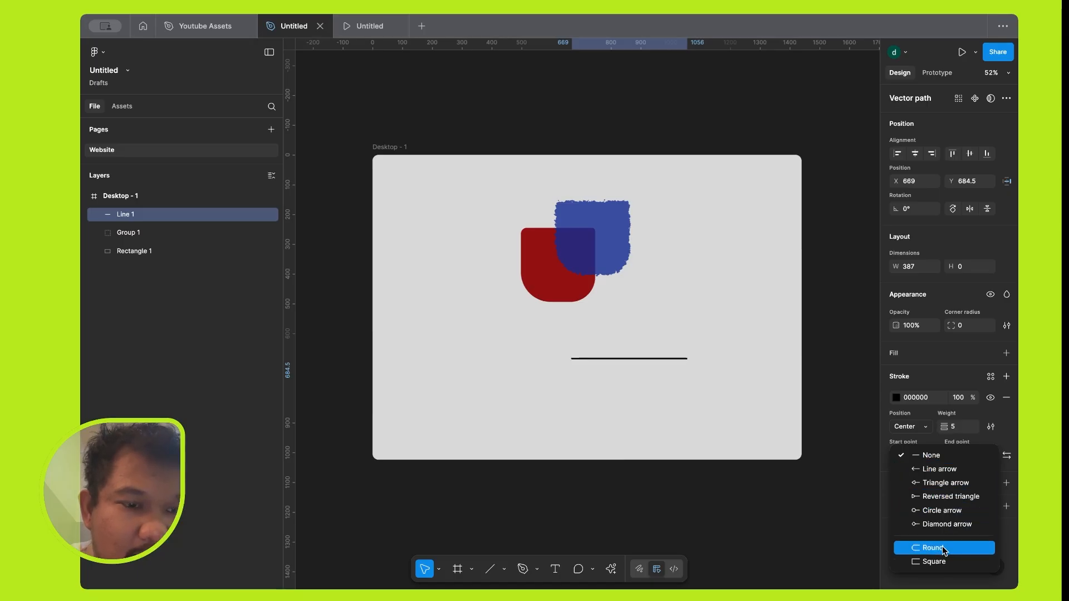
left_click(941, 511)
left_click(965, 456)
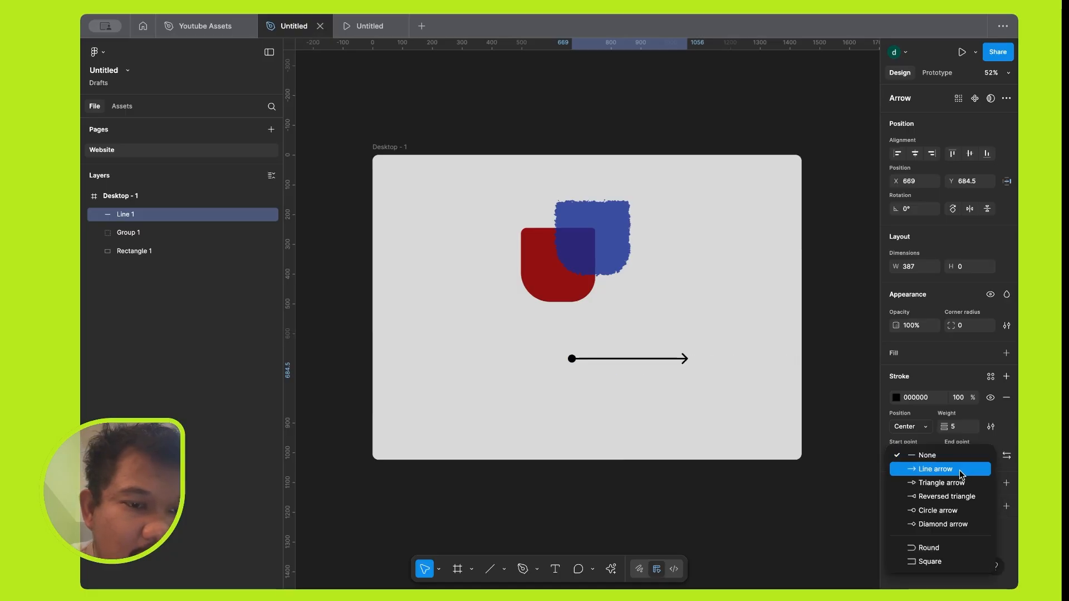
left_click(962, 471)
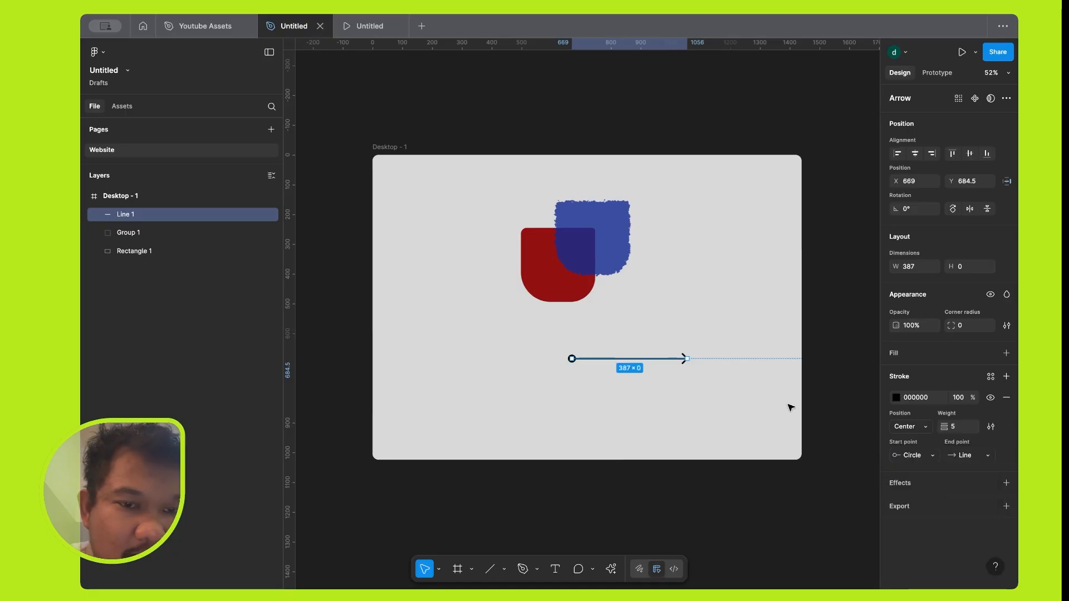
Draw a horizontal arrow about 526 px long below the existing line.
scroll(796, 406, "up", 2)
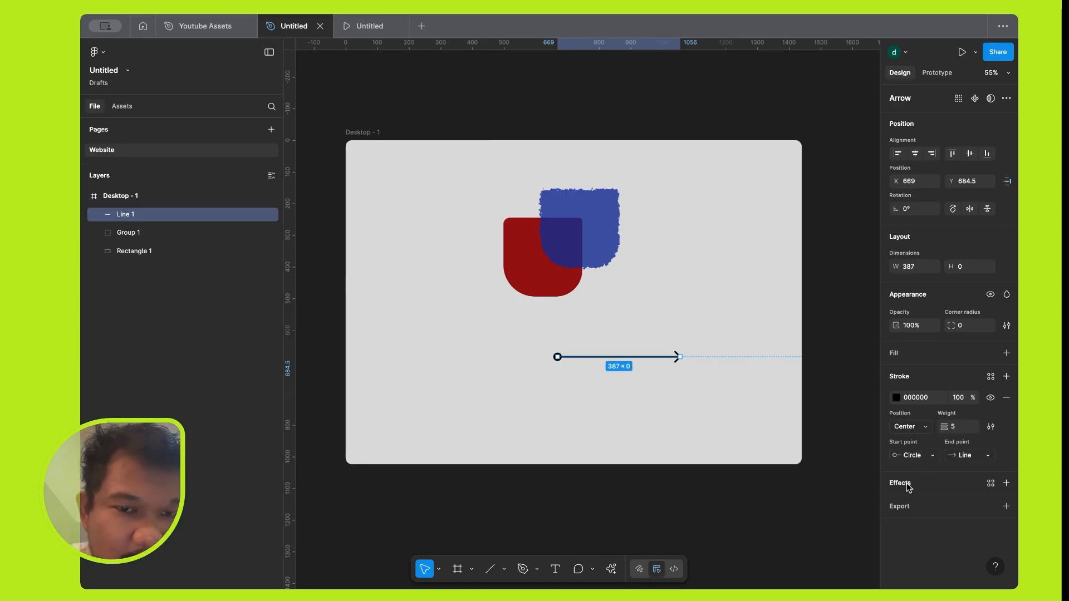
left_click(504, 570)
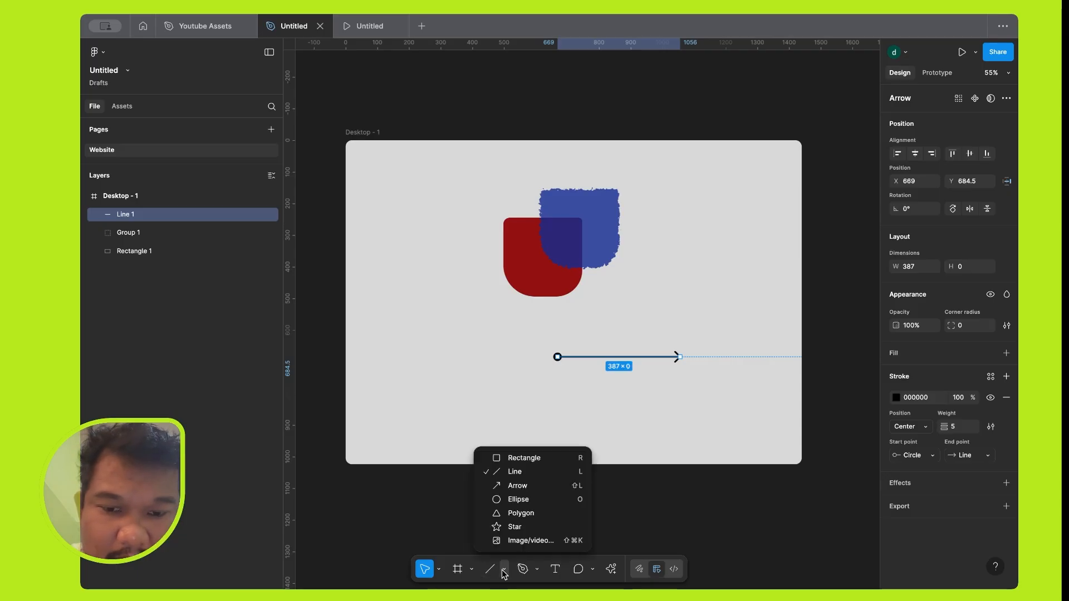
left_click(519, 486)
left_click_drag(544, 426, 710, 426)
left_click(754, 428)
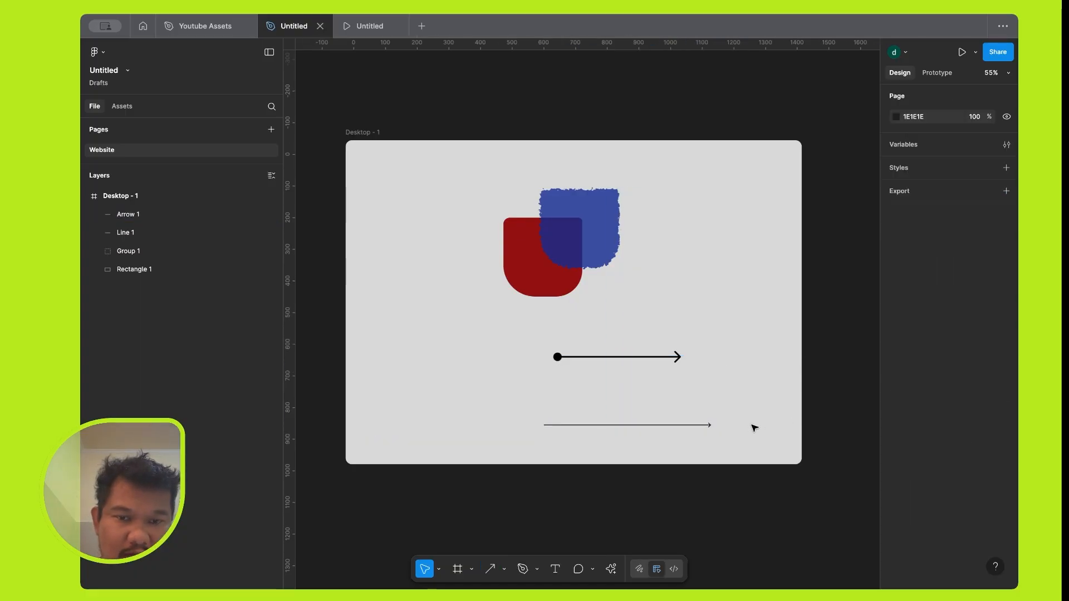
Set the stroke weight of the new lower arrow to 5.
left_click(689, 426)
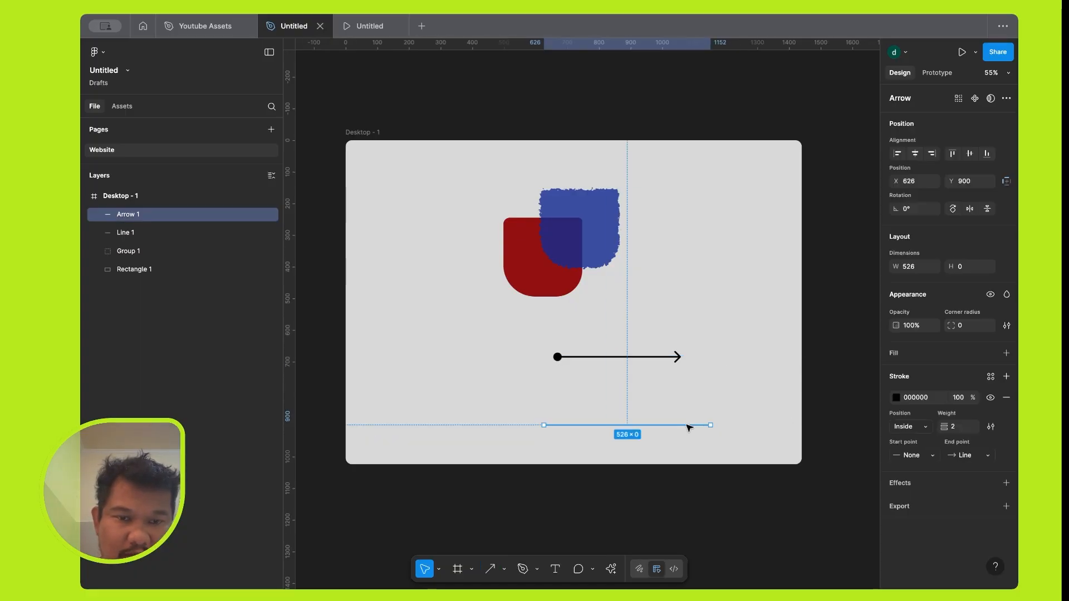
left_click(960, 432)
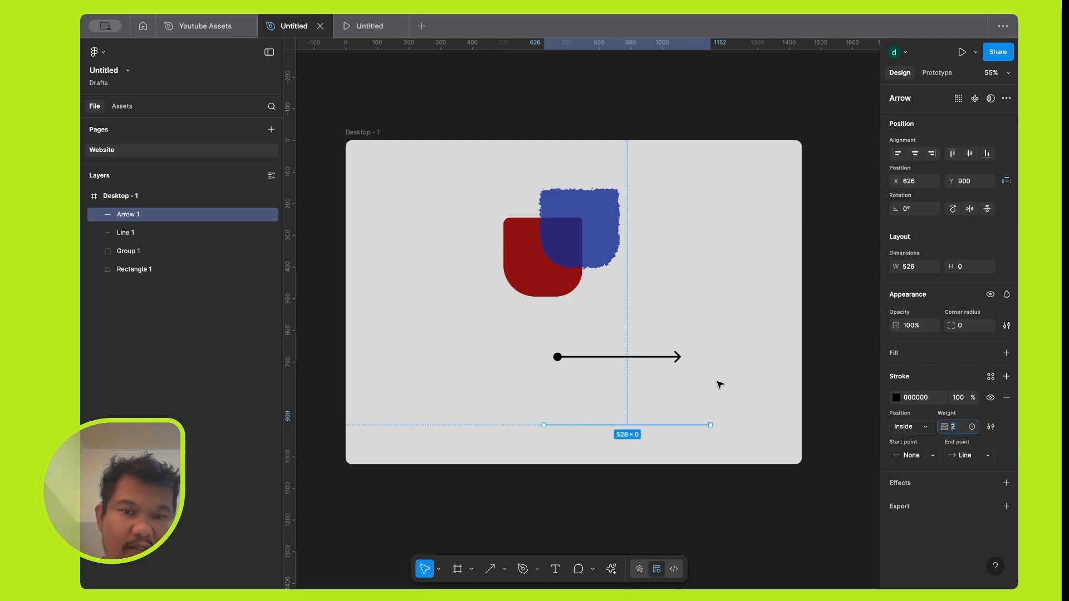
type("5")
key("Return")
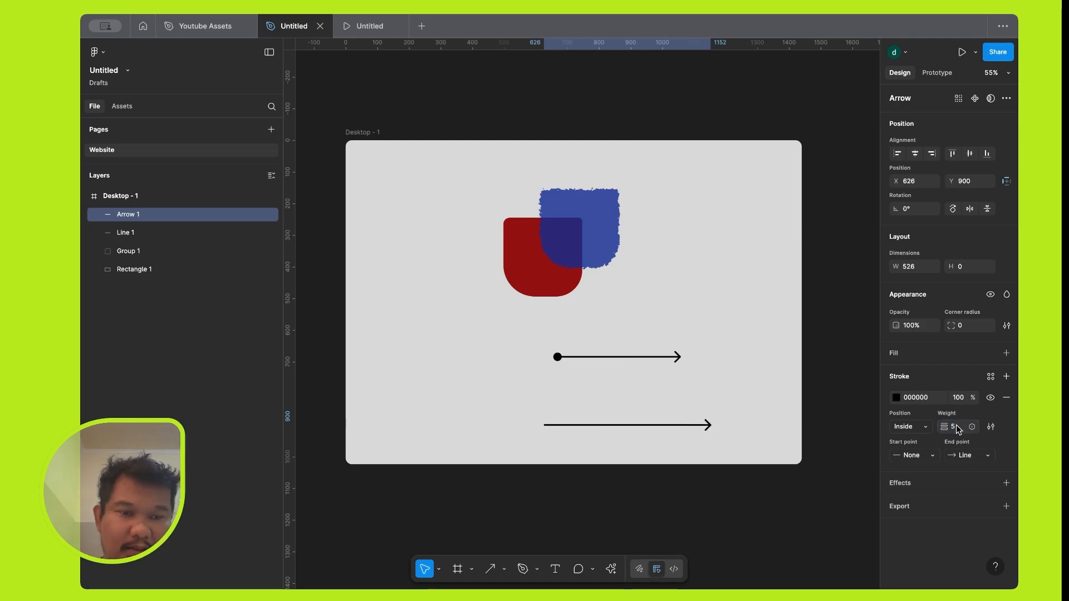
Draw a circle of about 231 × 231 px with the Ellipse tool to the right of the blue shape.
scroll(649, 376, "up", 3)
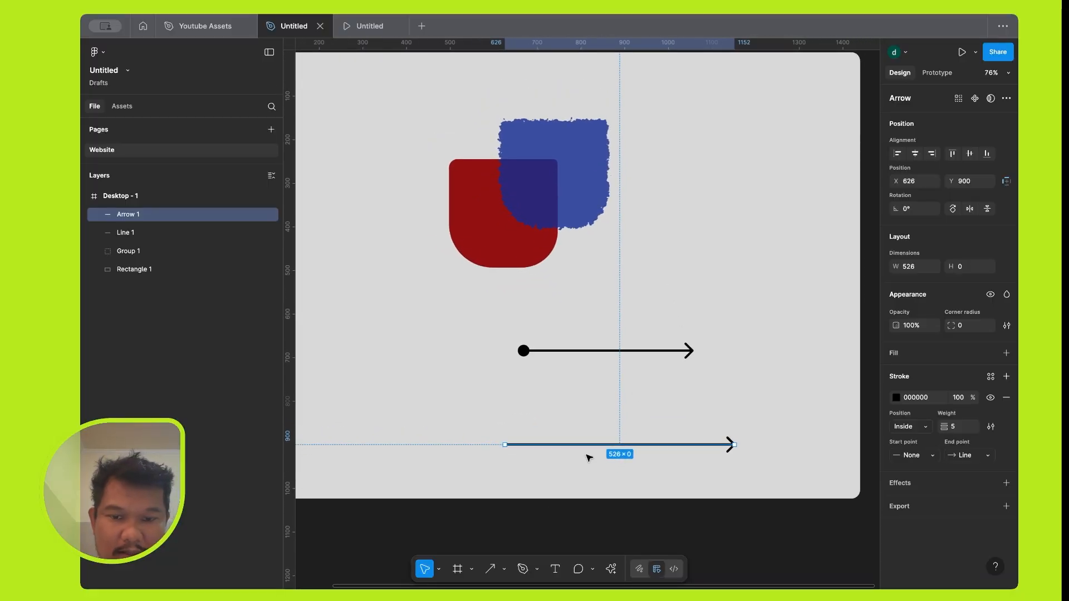
left_click(506, 568)
left_click(506, 568)
left_click(506, 568)
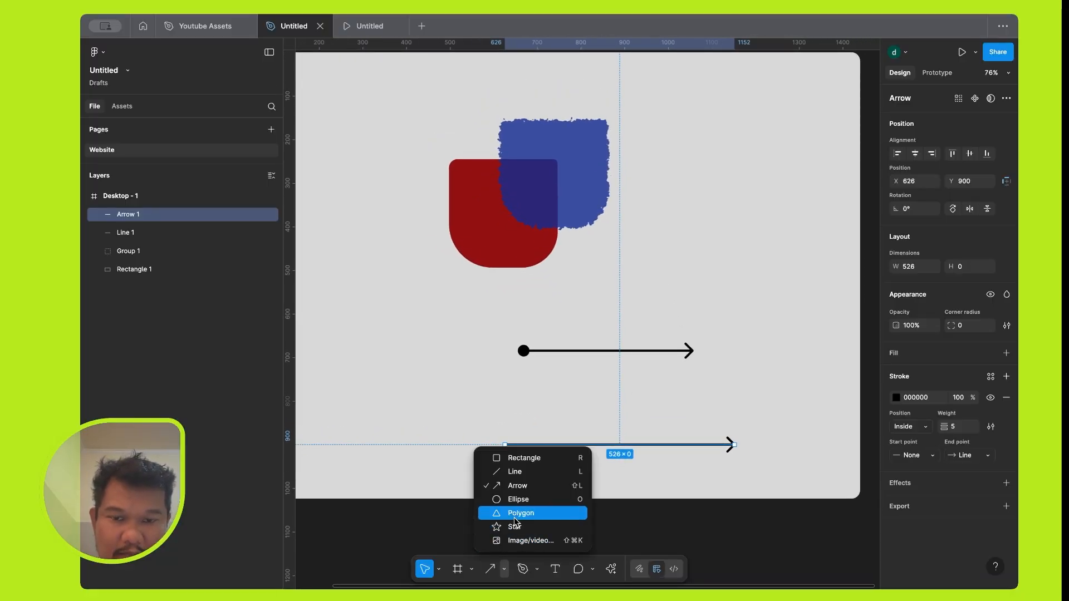
left_click(518, 499)
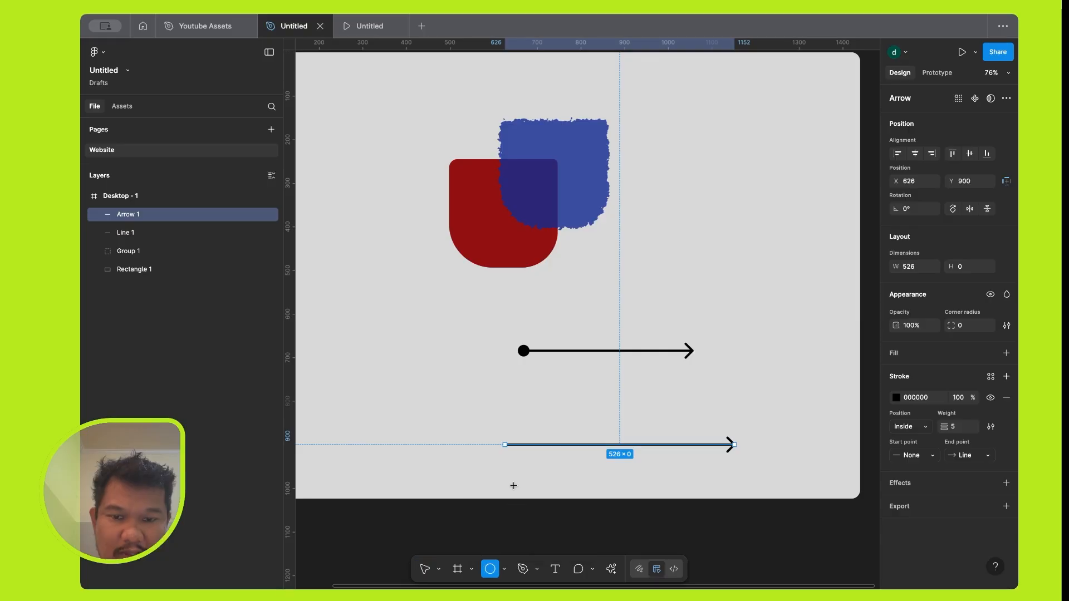
left_click_drag(695, 158, 795, 258)
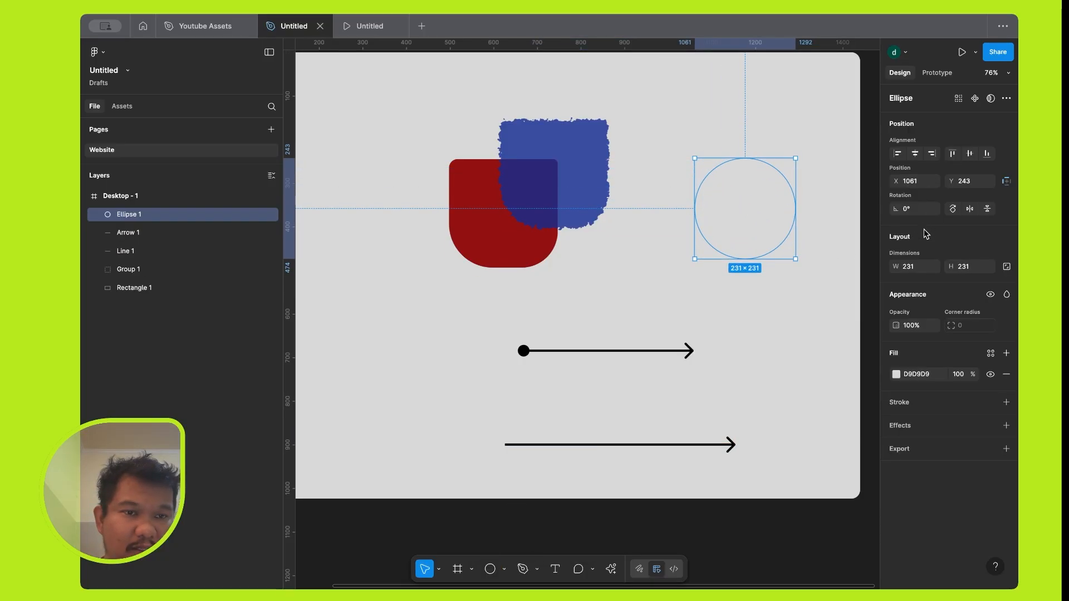
Give the circle a Linear gradient fill and set its 0% stop to the lime green 83E314.
left_click(896, 374)
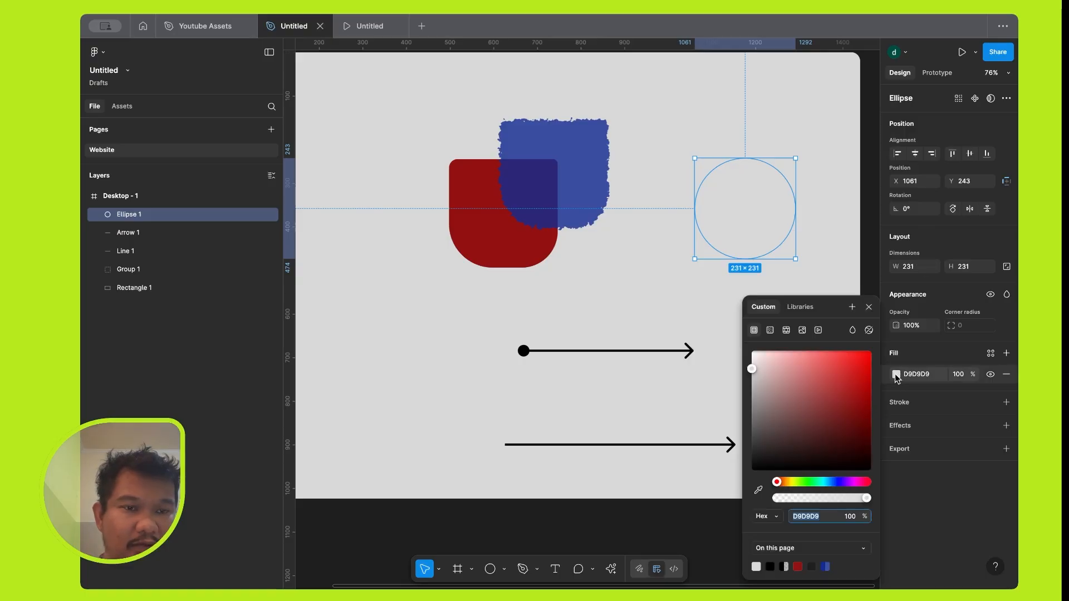
left_click(774, 332)
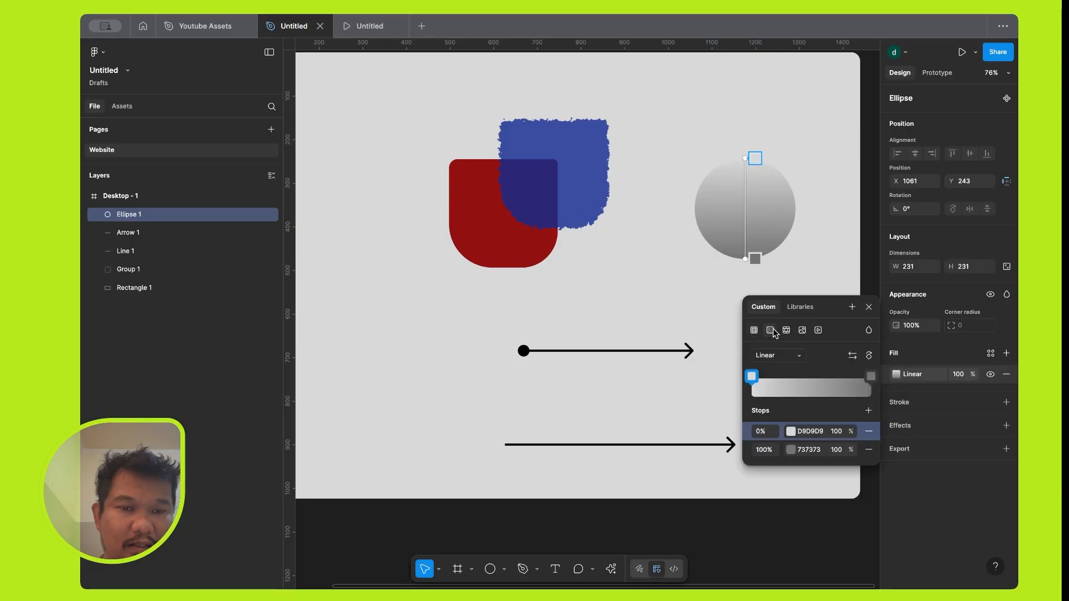
left_click(750, 377)
left_click(722, 369)
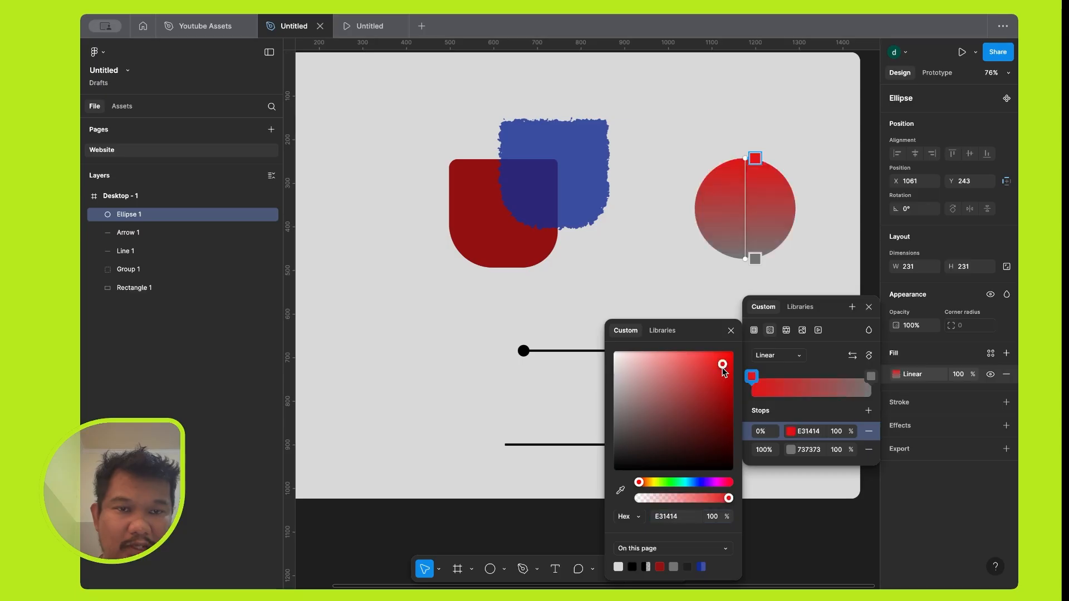
left_click(670, 482)
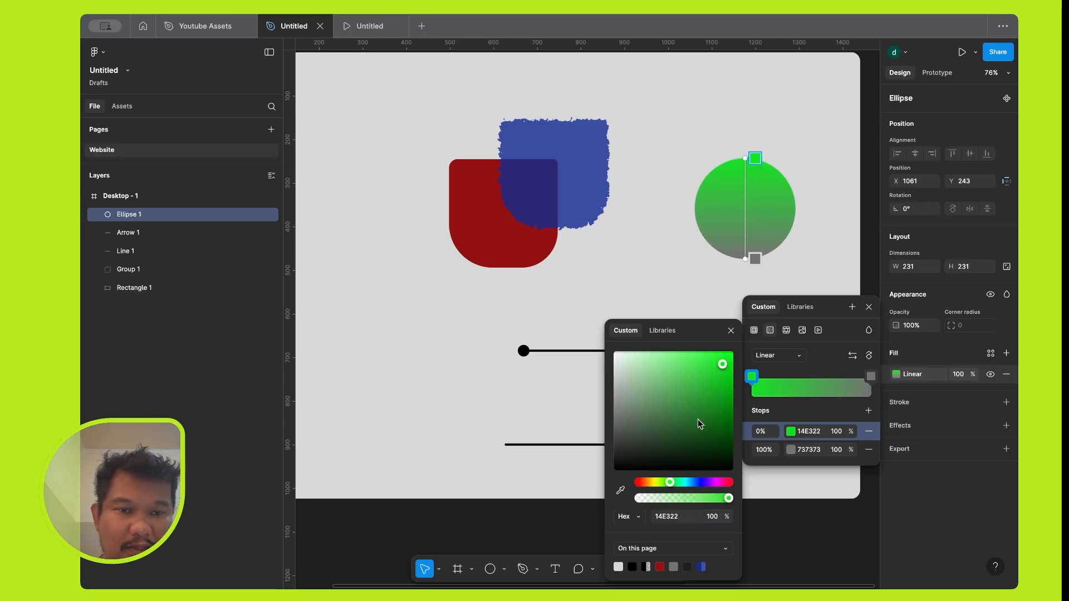
left_click(661, 483)
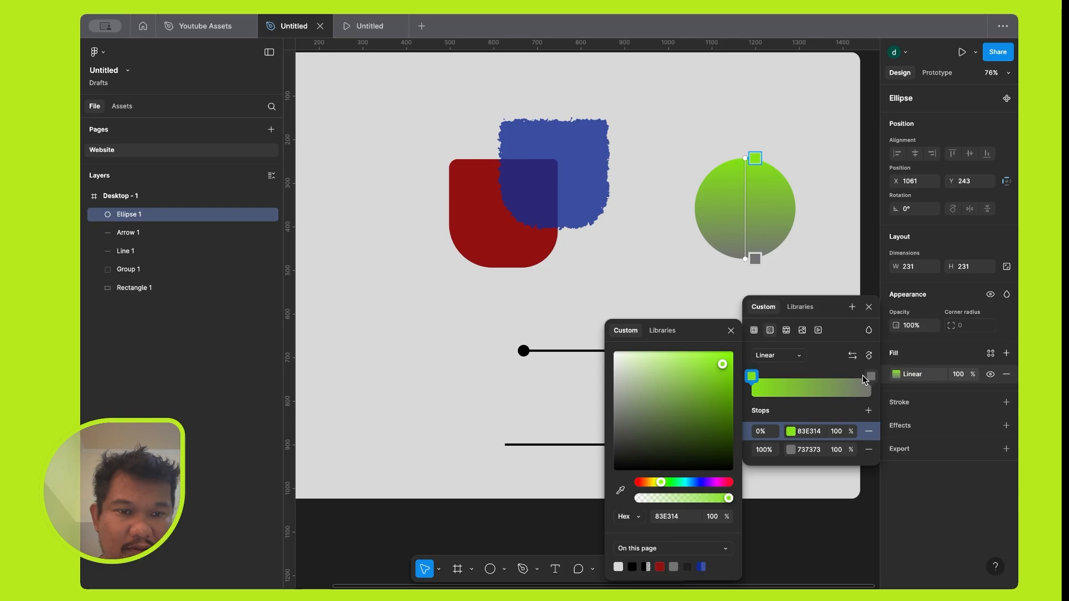
Set the gradient's 100% stop to the yellow-green A2D206.
left_click(871, 377)
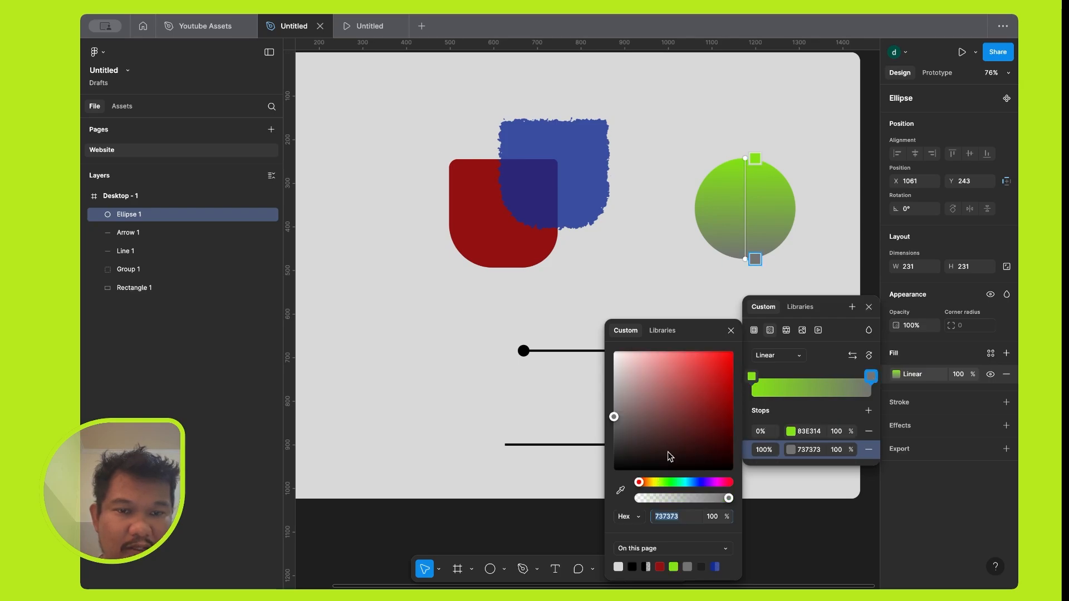
left_click(672, 482)
left_click(712, 407)
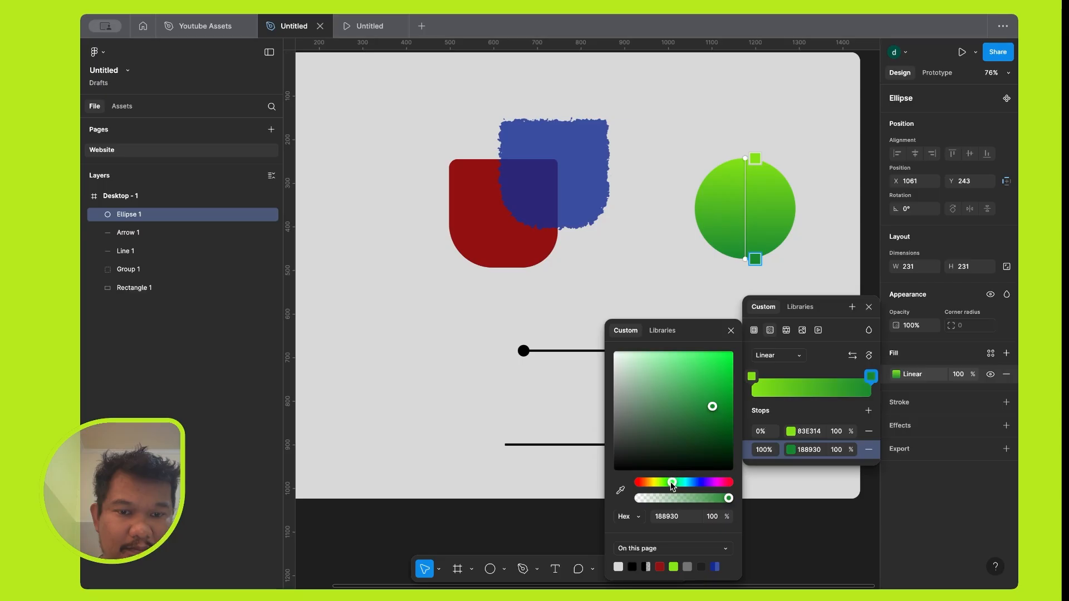
left_click_drag(667, 482, 650, 482)
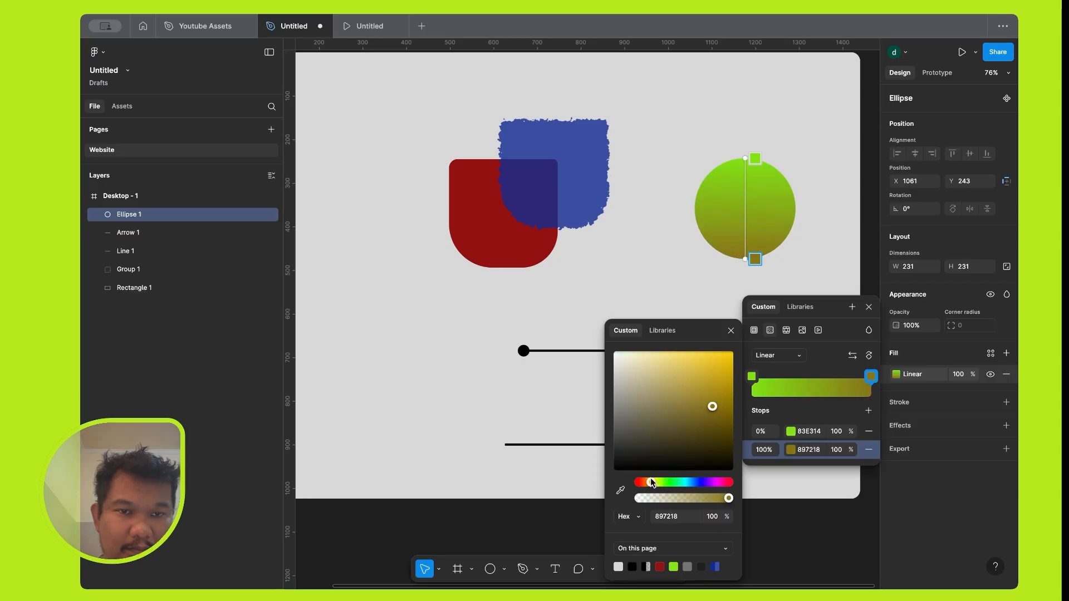
left_click(657, 482)
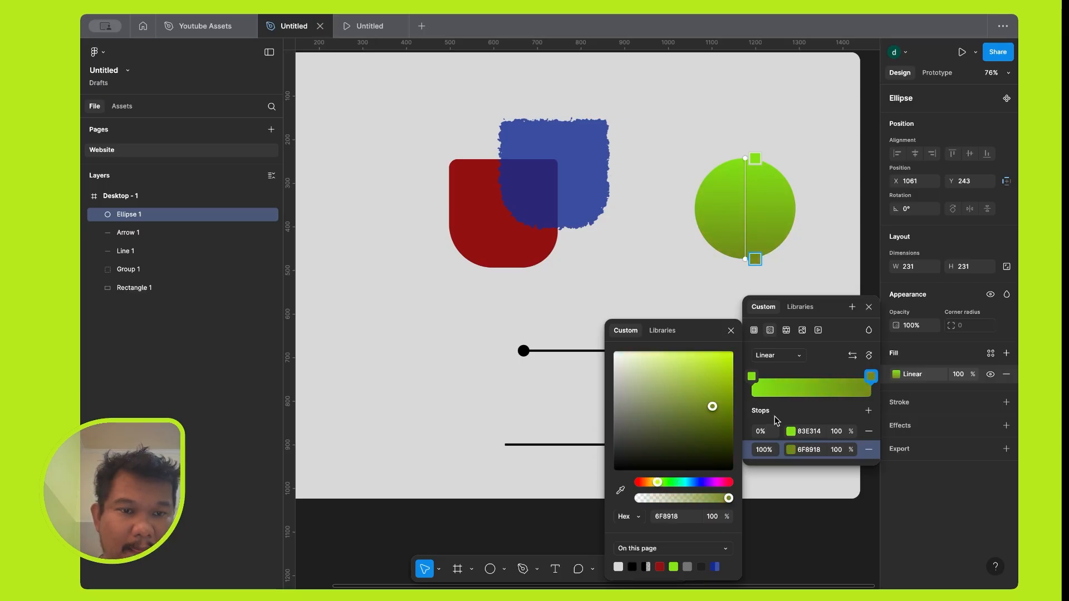
left_click(729, 376)
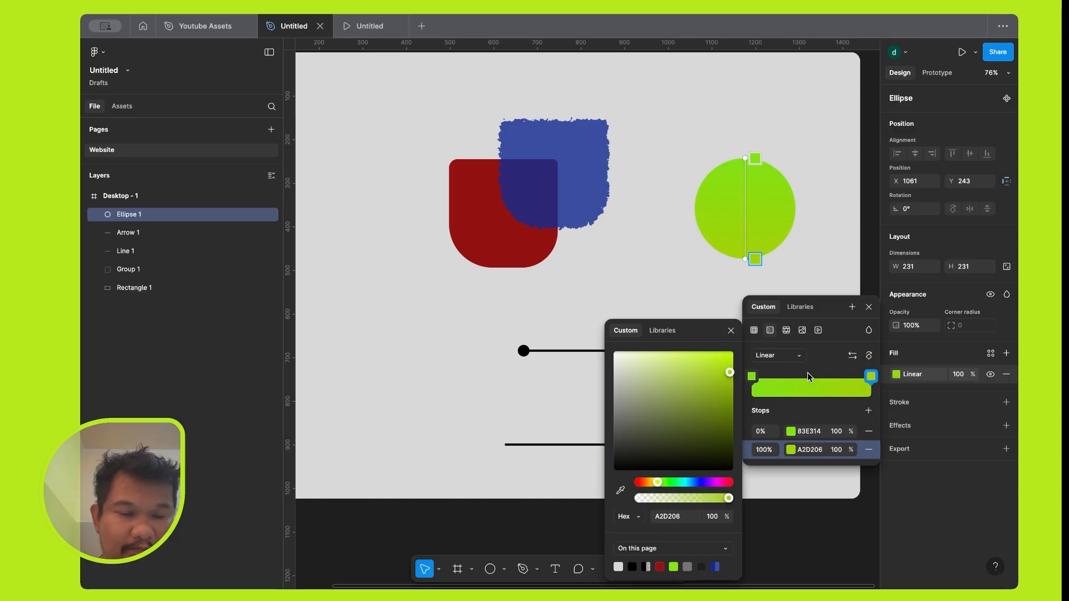
Flip the circle's gradient and rotate it until A2D206 sits at the circle's bottom and 83E314 at its top.
left_click(853, 356)
left_click(853, 356)
left_click(852, 357)
left_click(852, 356)
left_click(852, 356)
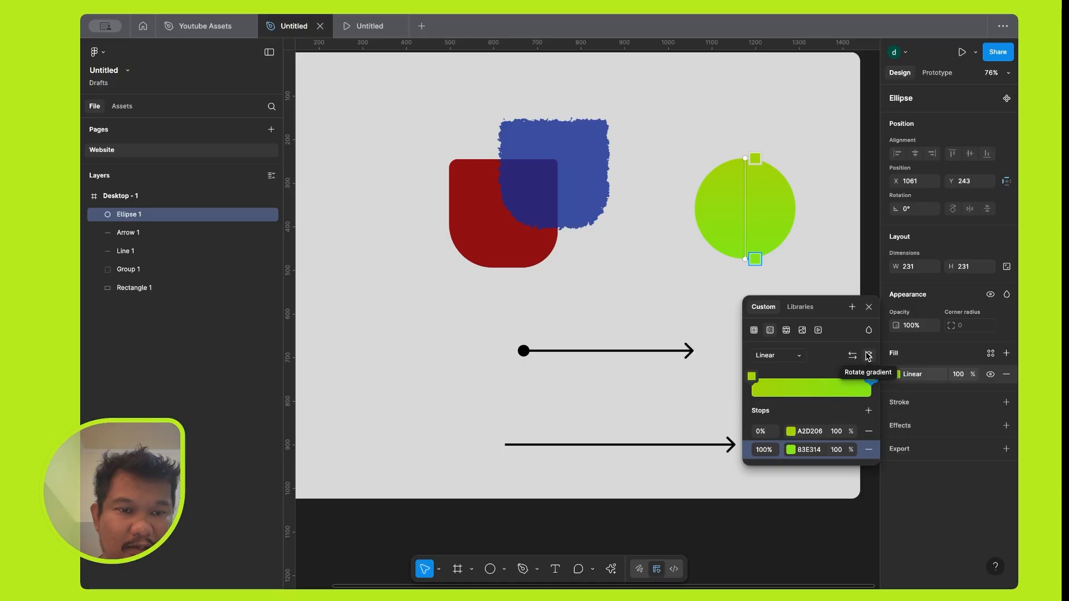
left_click(868, 356)
left_click(869, 356)
left_click(869, 356)
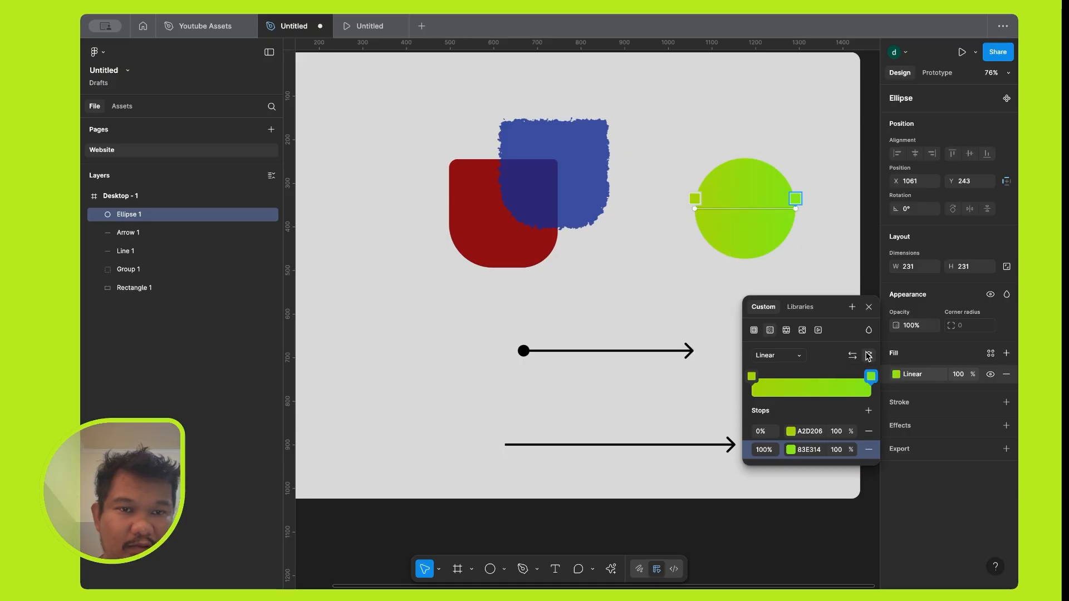
left_click(869, 356)
left_click(868, 356)
left_click(869, 356)
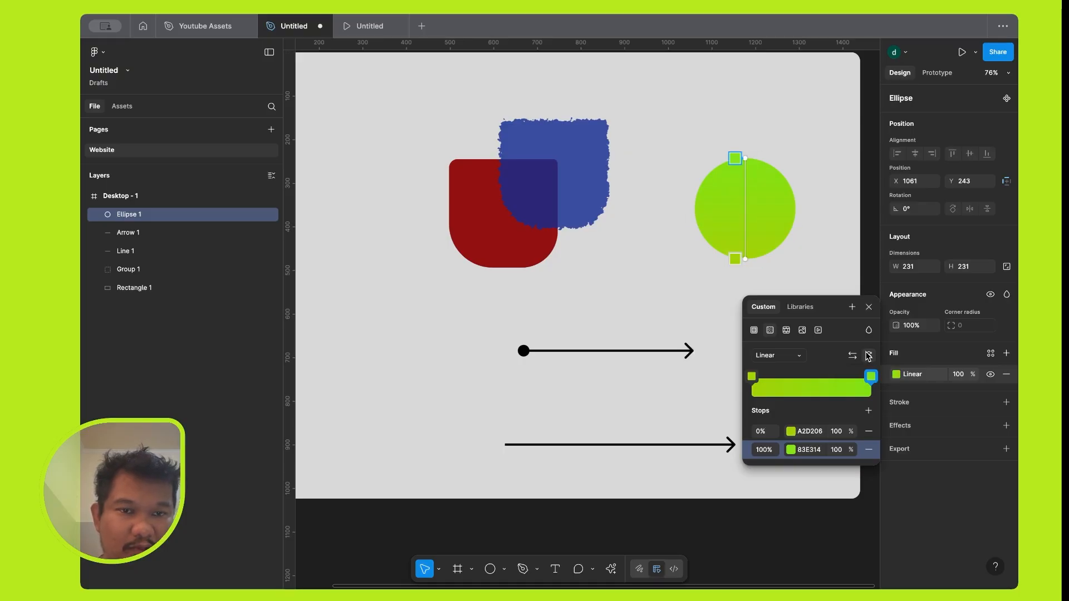
Reposition the gradient's end handles on the canvas, from just below the circle's centre to a point above its upper edge.
left_click_drag(736, 259, 755, 216)
left_click_drag(743, 157, 684, 137)
left_click_drag(742, 104, 721, 141)
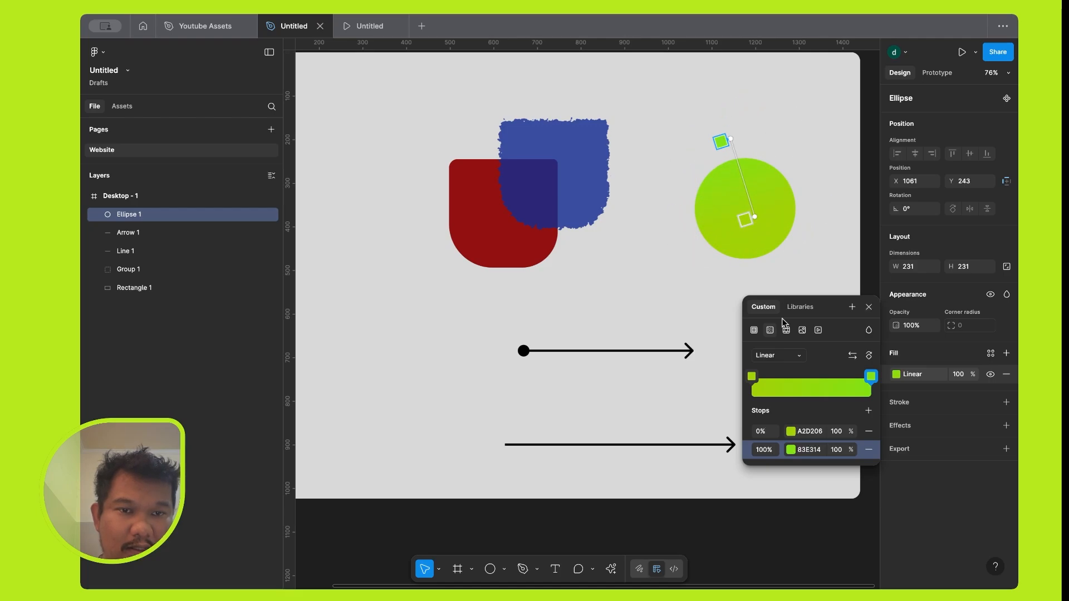
Change the circle's gradient type to Radial and move its centre point to the middle of the circle.
left_click(800, 355)
left_click(795, 374)
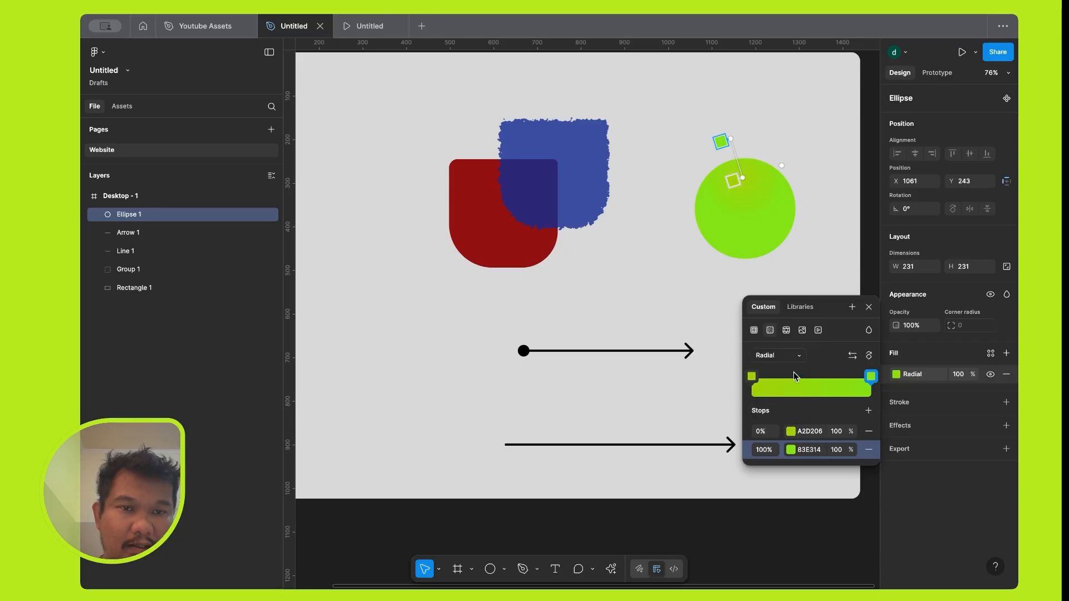
left_click_drag(729, 184, 745, 213)
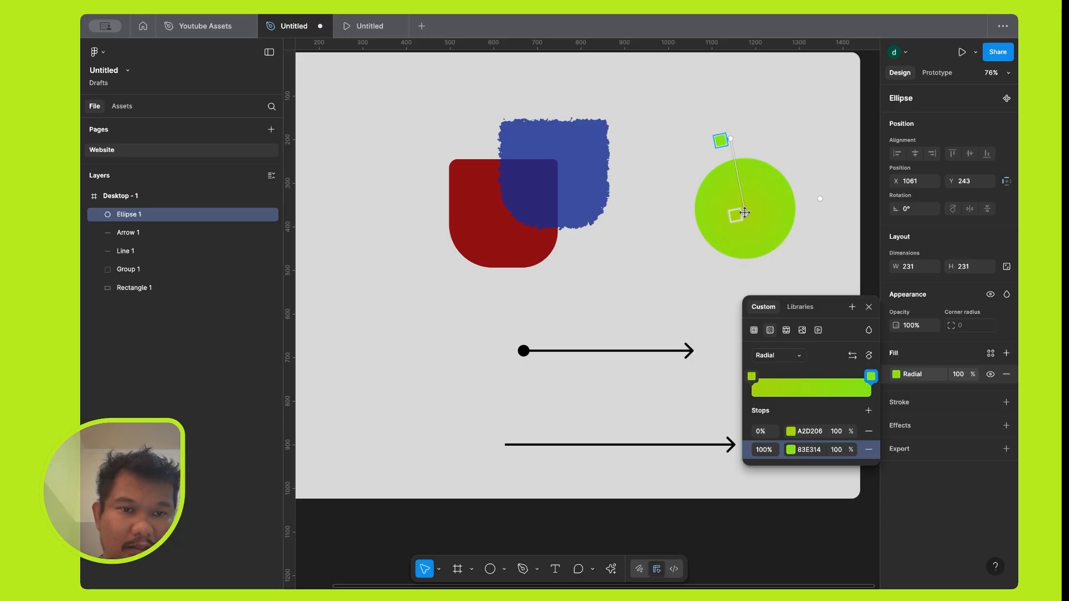
Switch the circle's gradient type to Angular and Diamond, and return it to Linear.
left_click(799, 356)
left_click(798, 370)
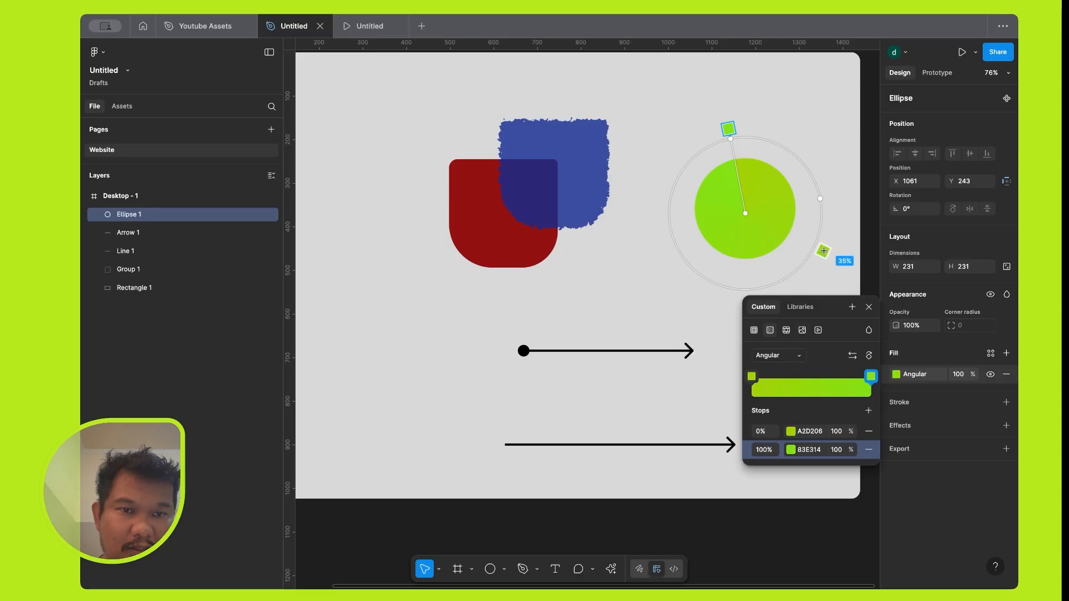
left_click(800, 357)
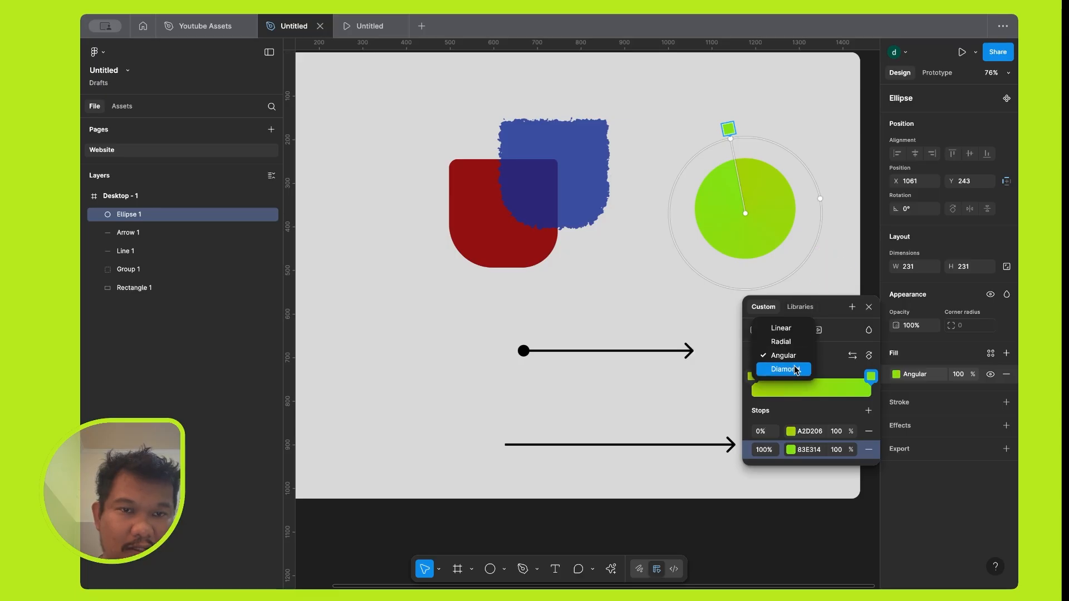
left_click(797, 370)
left_click(797, 367)
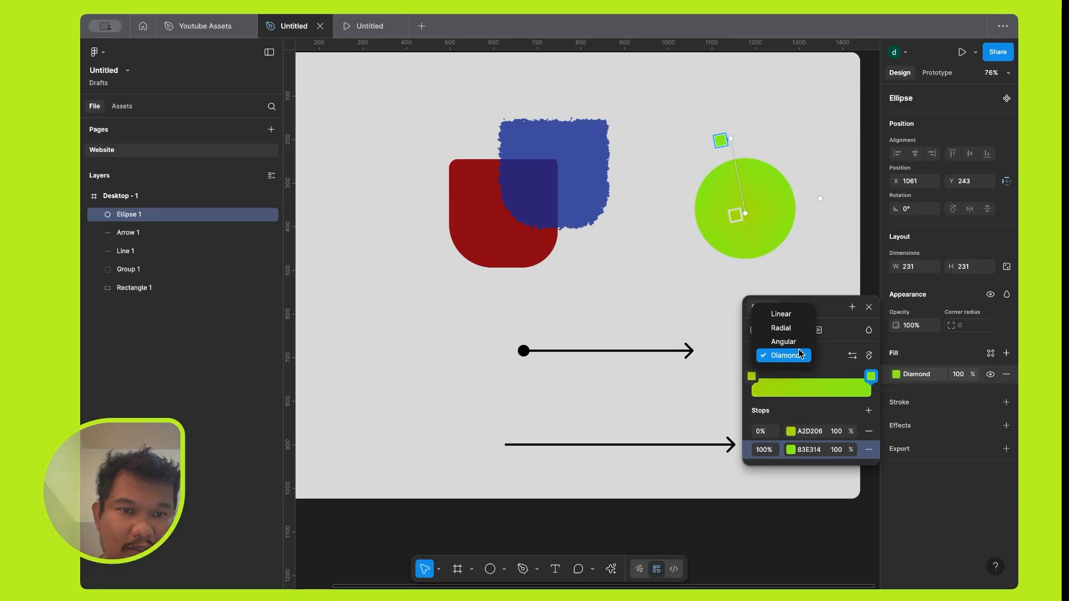
left_click(781, 313)
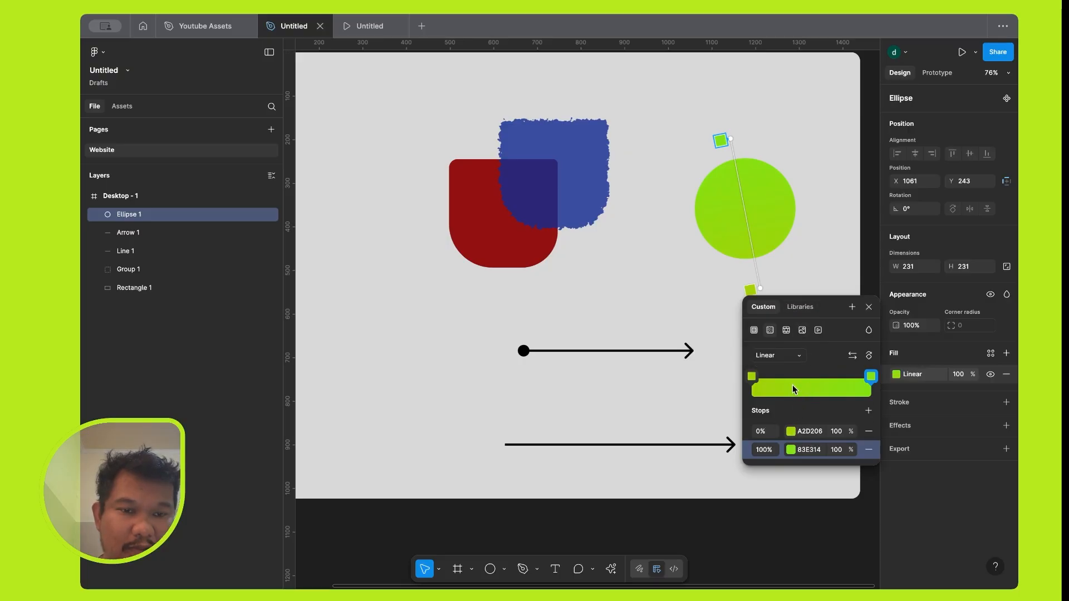
Add a middle stop at 51% to the linear gradient and set its colour to the turquoise 0DDBAE.
left_click(813, 380)
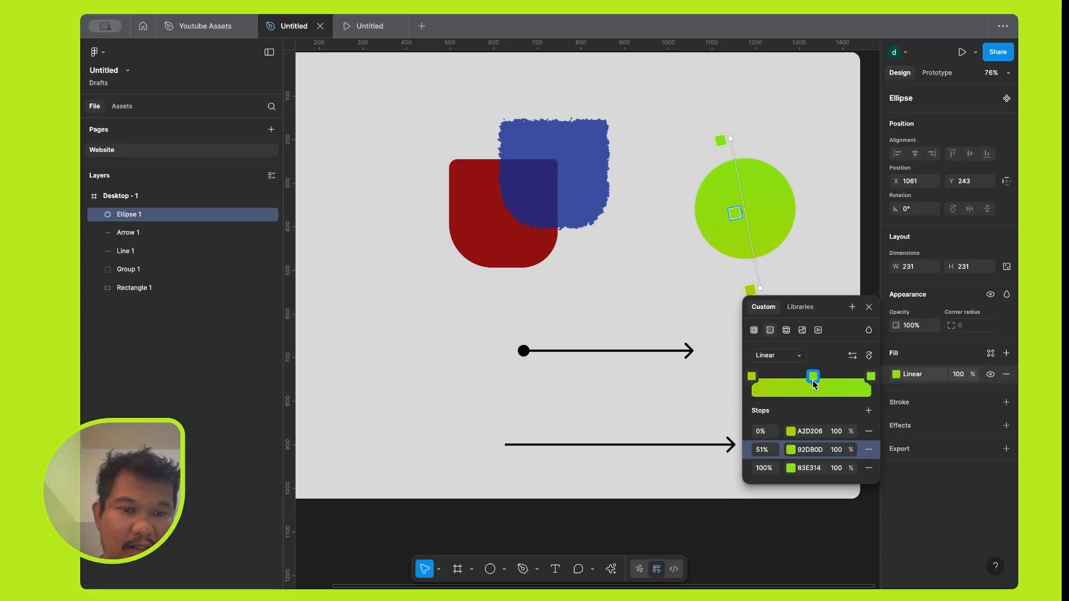
left_click(791, 449)
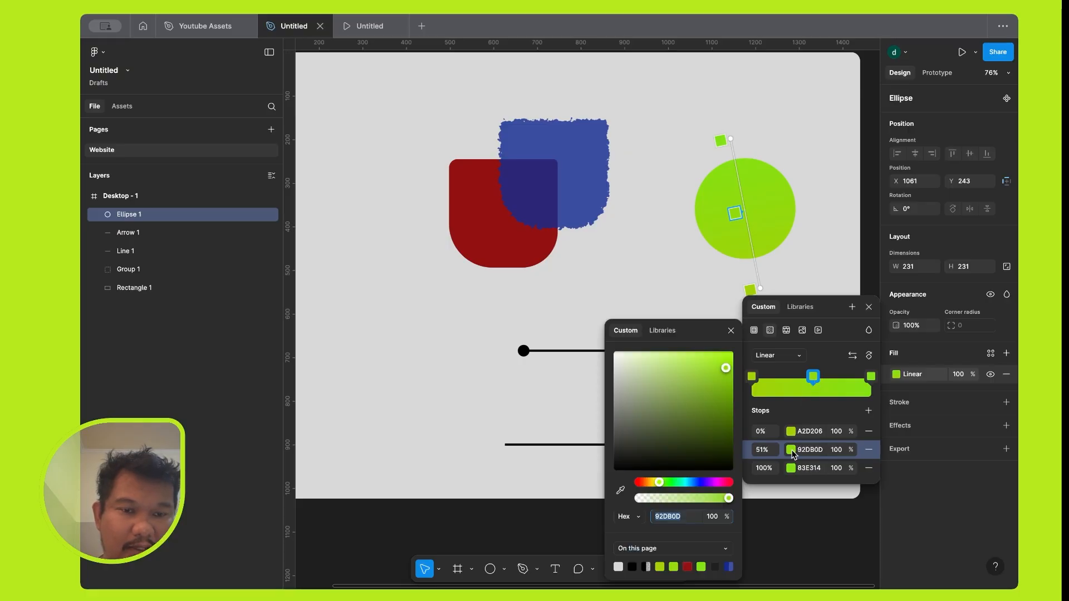
left_click(812, 379)
left_click(812, 379)
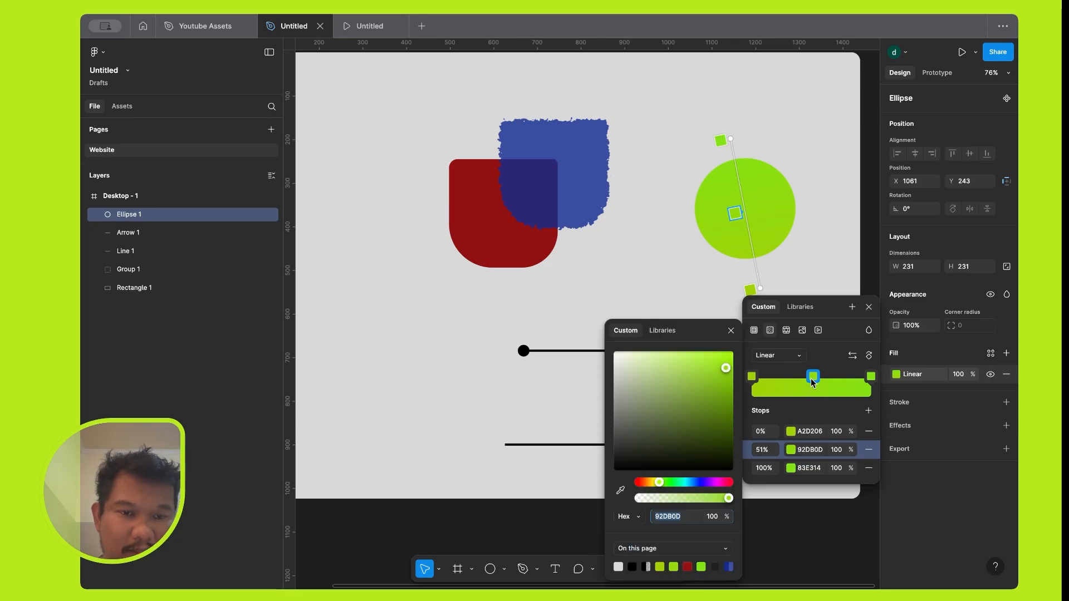
left_click(710, 483)
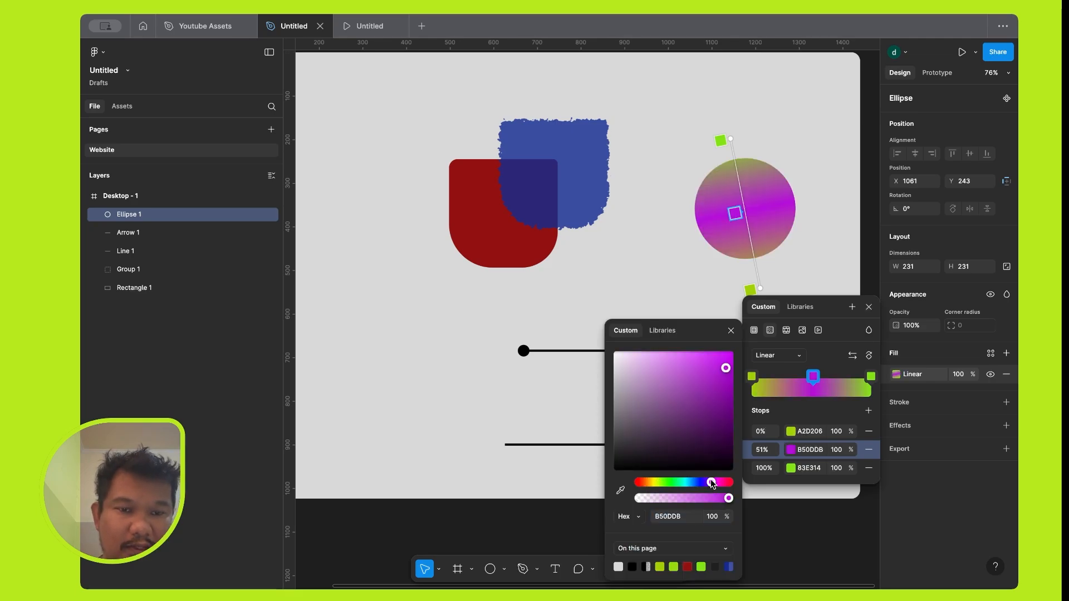
left_click(680, 482)
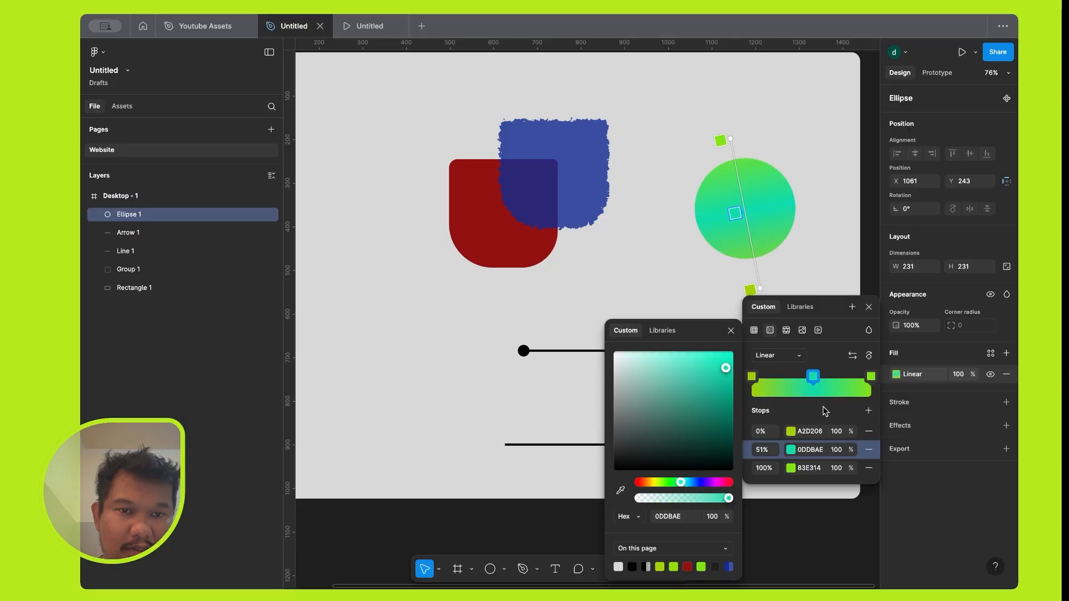
Delete the gradient's 51% stop and undo the deletion, doing this twice.
left_click(840, 450)
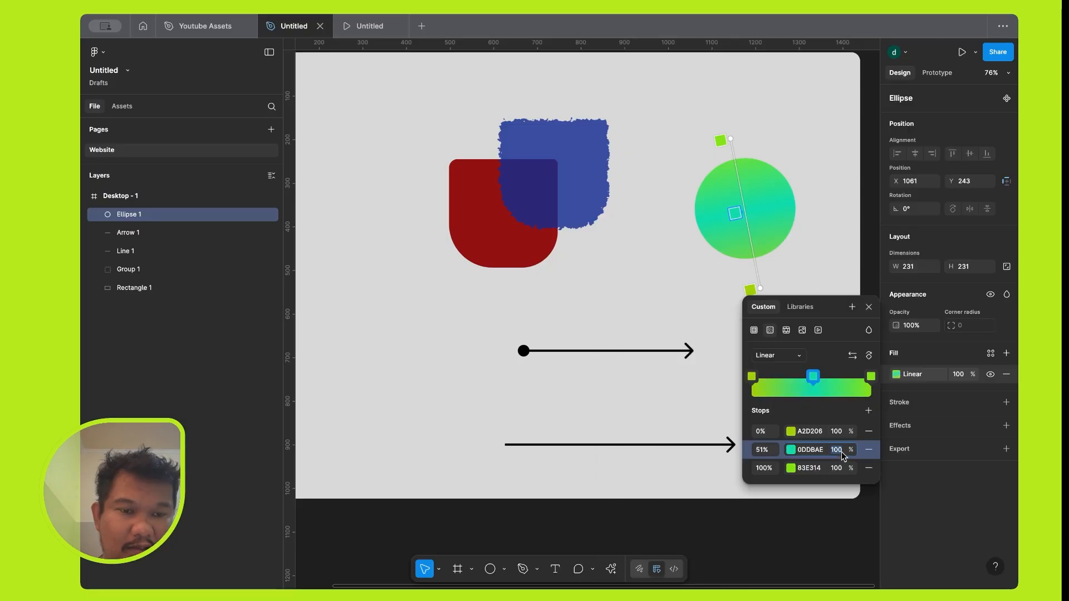
left_click(838, 434)
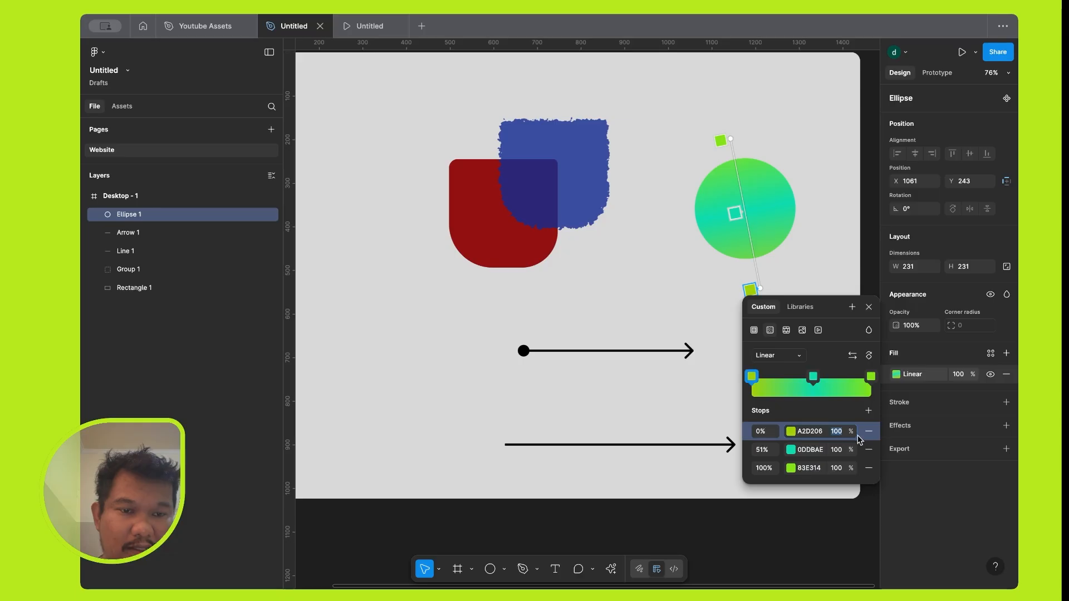
left_click(870, 449)
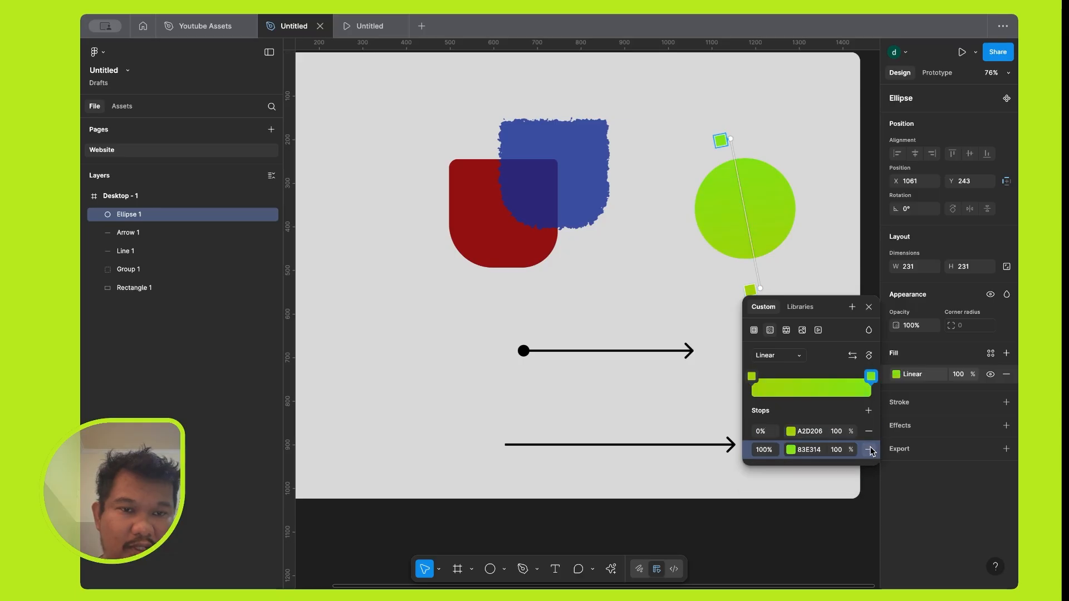
key("ctrl+z")
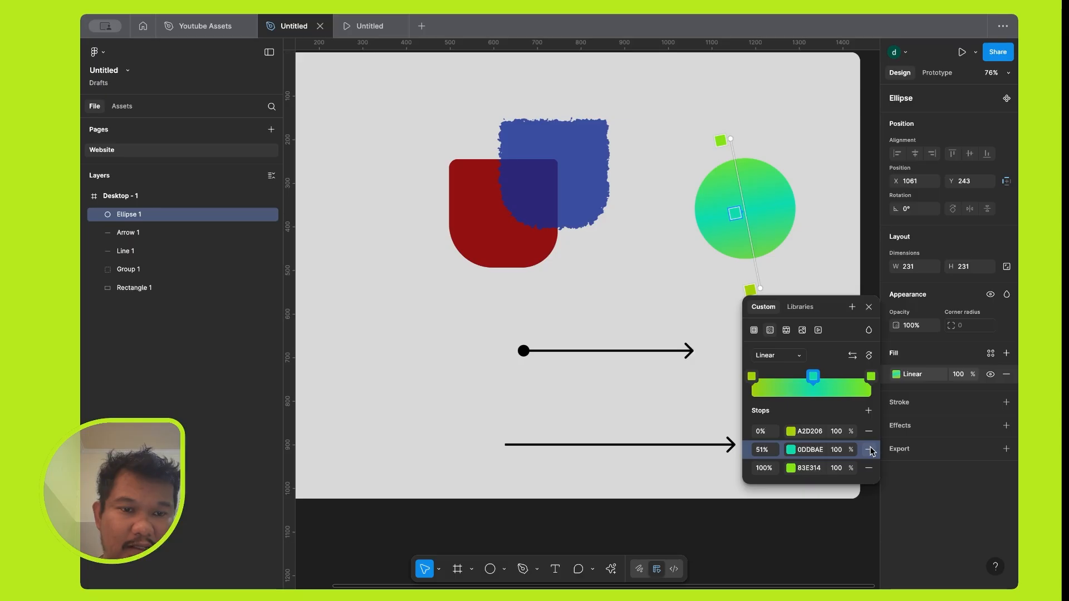
left_click(870, 449)
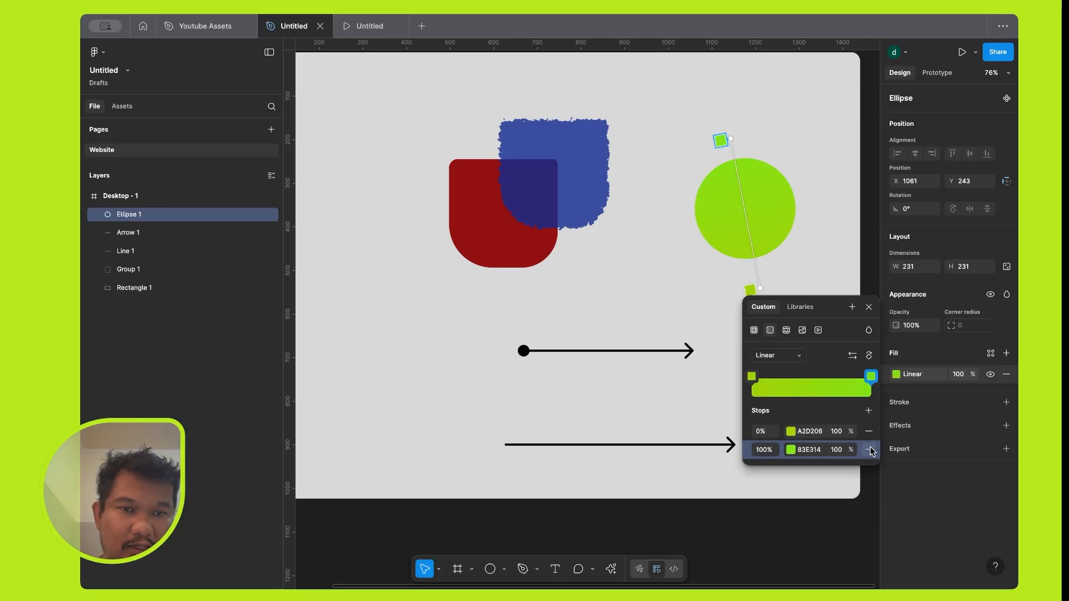
key("ctrl+z")
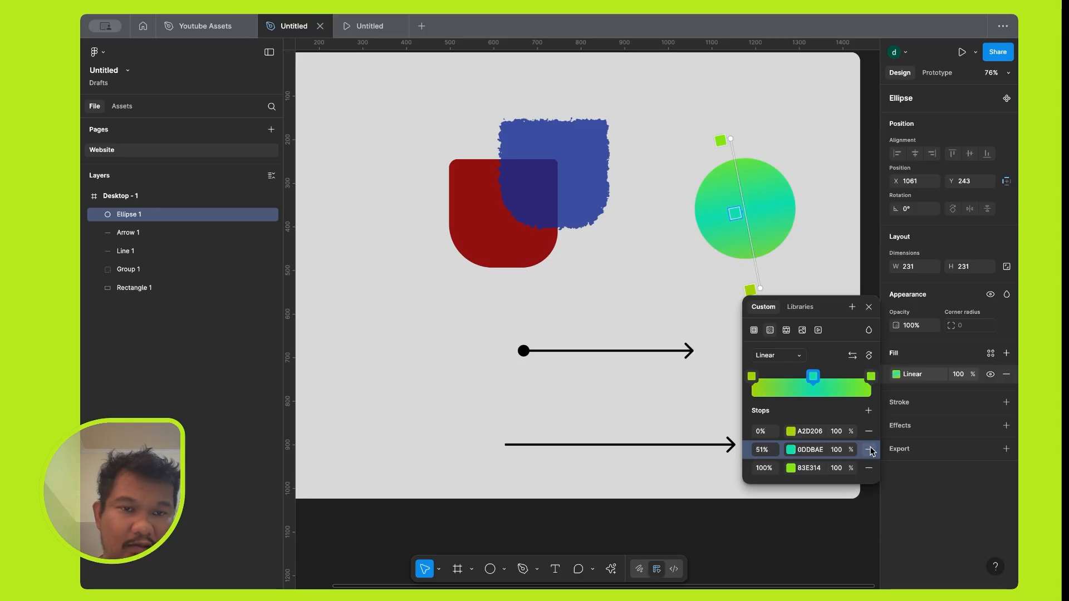
Switch the circle's fill to Pattern, and replace it with an Image fill uploaded from Part1 Youtube Thumbnail.png.
left_click(787, 330)
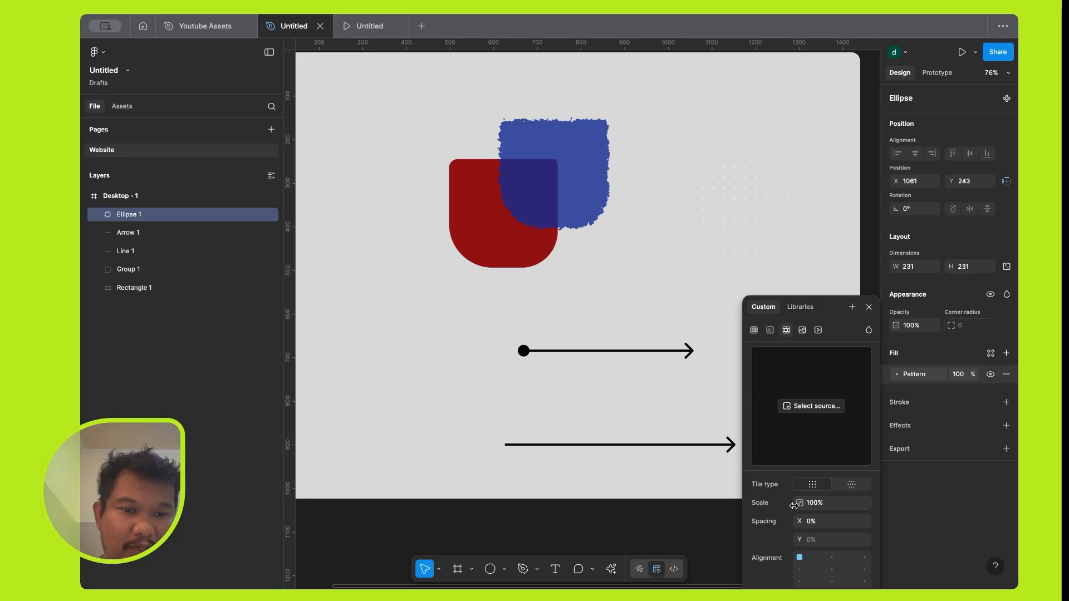
left_click(802, 330)
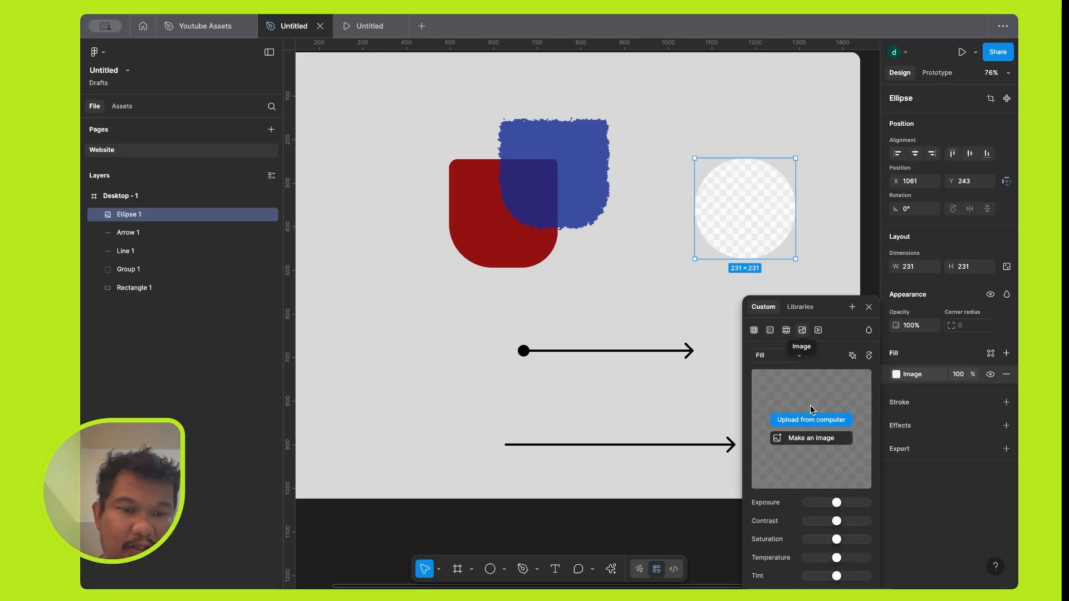
left_click(817, 421)
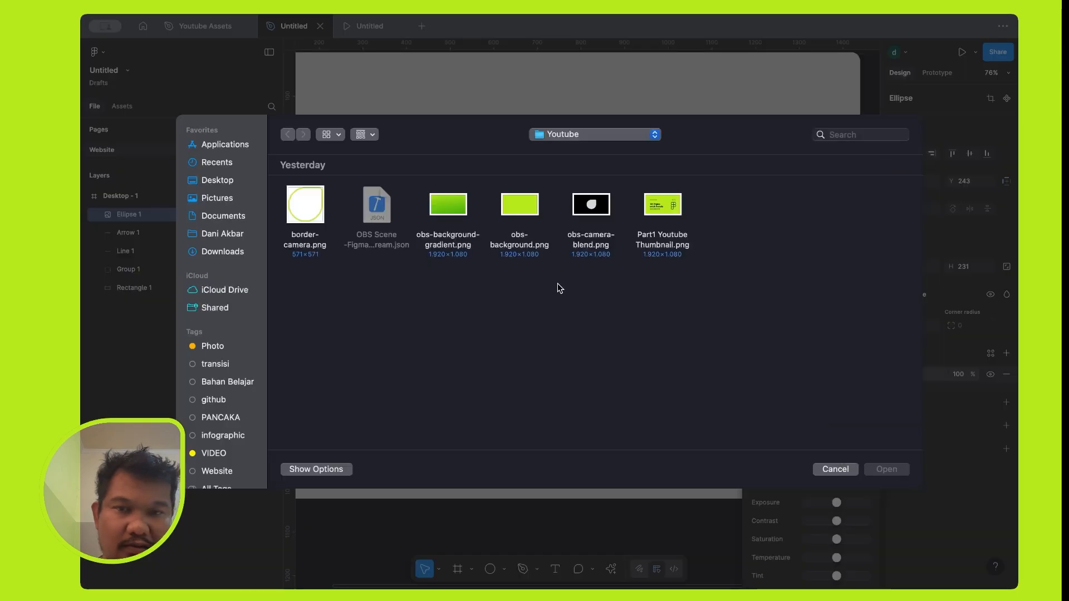
double_click(670, 205)
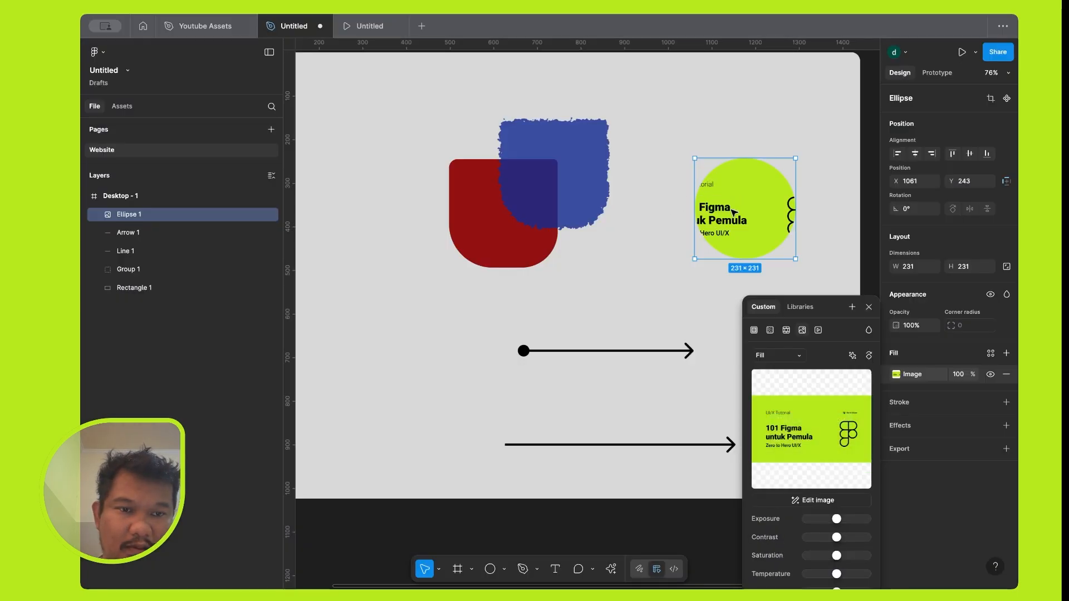
Switch the scaling mode of the circle's image fill to Fit, and to Crop.
left_click(800, 357)
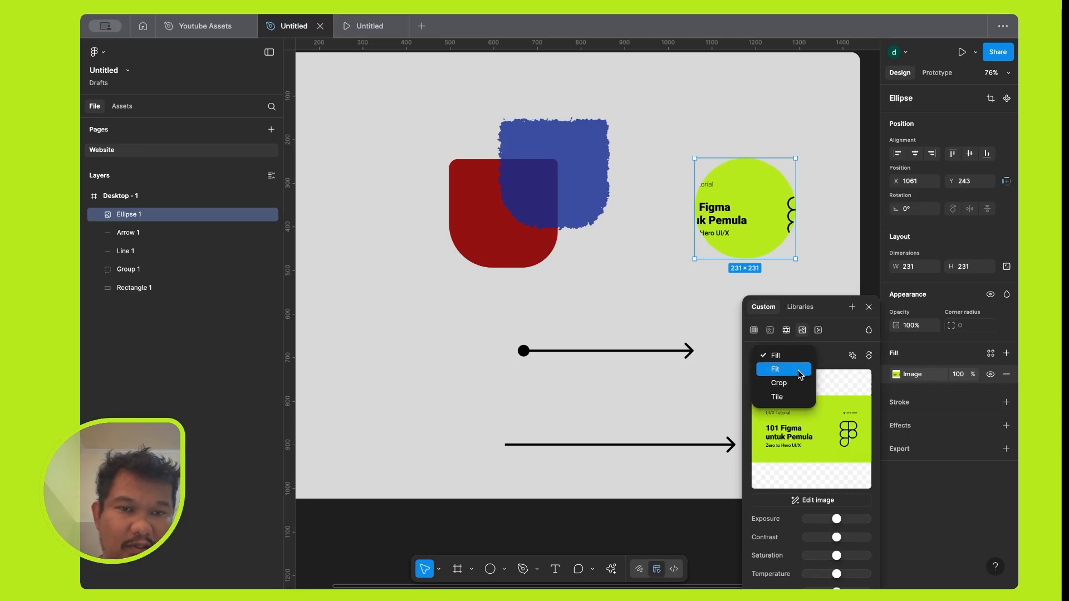
left_click(799, 372)
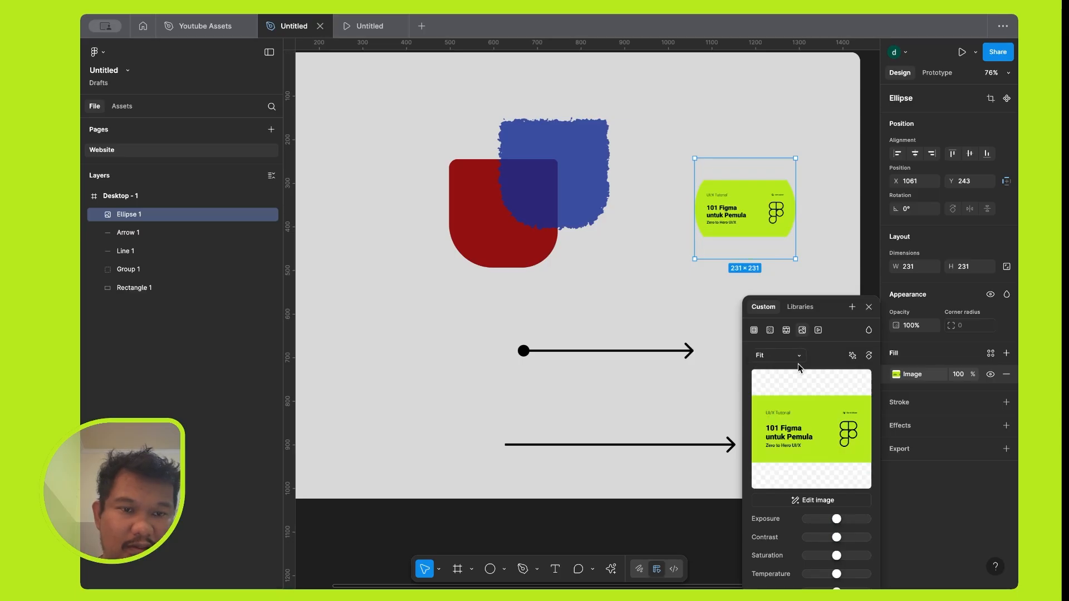
left_click(799, 358)
left_click(800, 372)
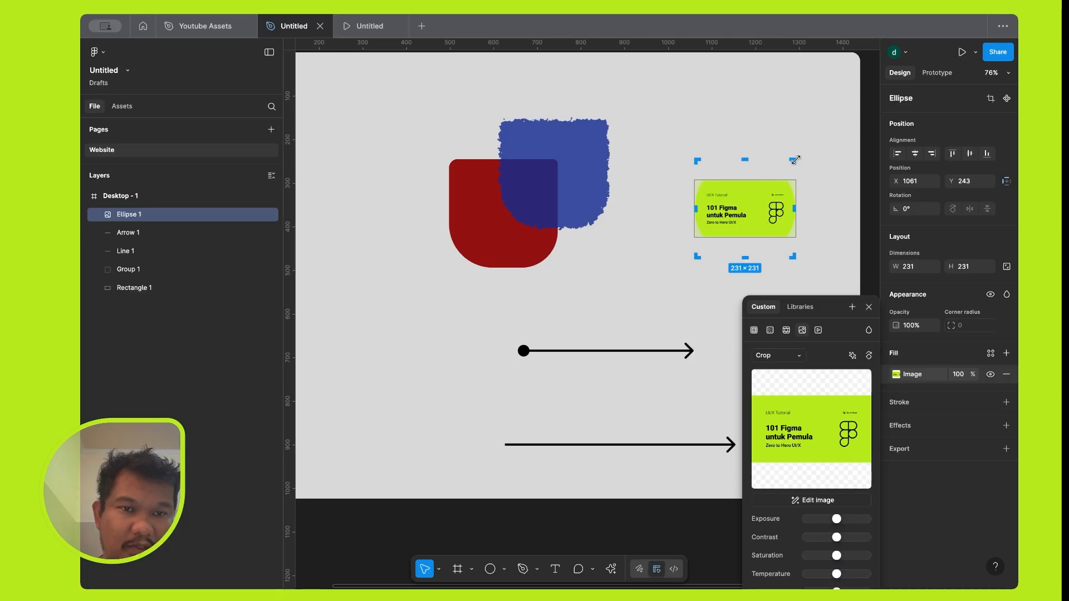
Try enlarging the circle's crop frame from its corners and repositioning the cropped image.
left_click_drag(795, 159, 869, 99)
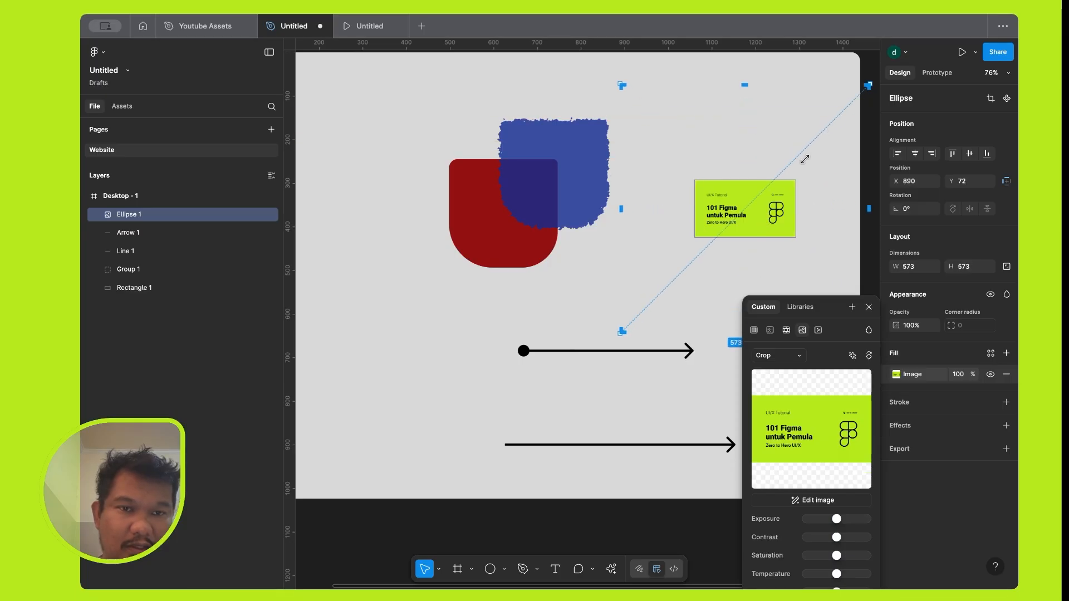
left_click_drag(774, 194, 828, 165)
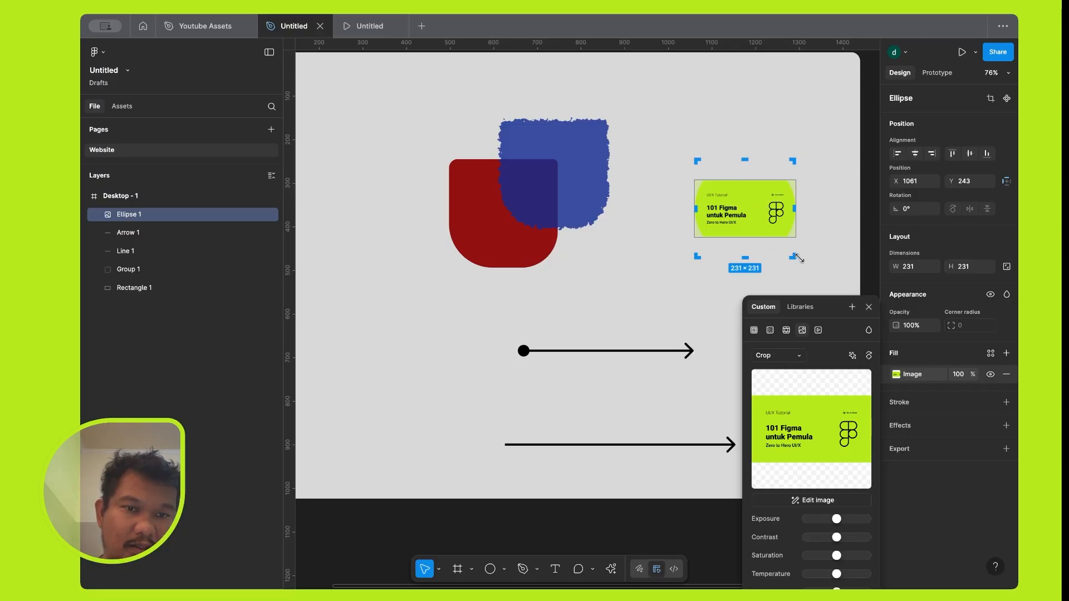
left_click_drag(797, 258, 822, 268)
left_click_drag(738, 234, 797, 257)
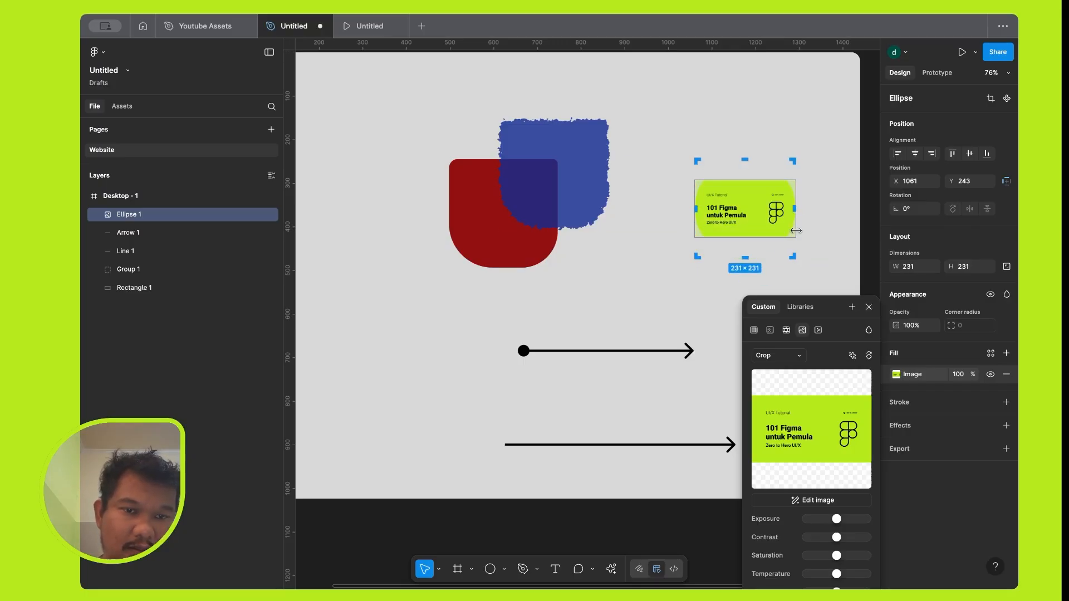
Switch the circle's image scaling to Tile, and return it to Fill.
left_click(800, 357)
left_click(795, 370)
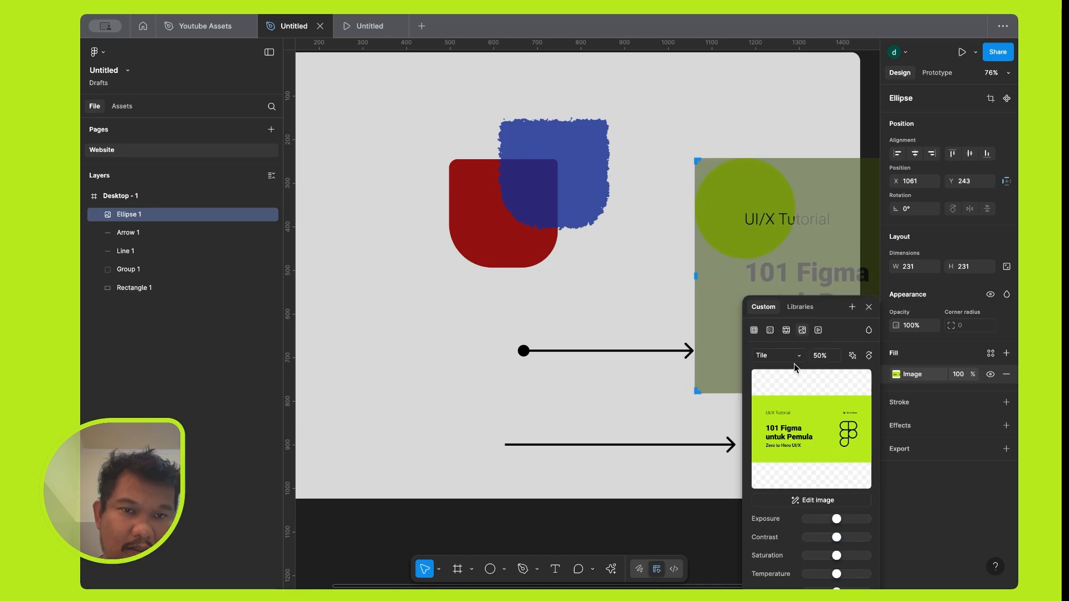
left_click(800, 358)
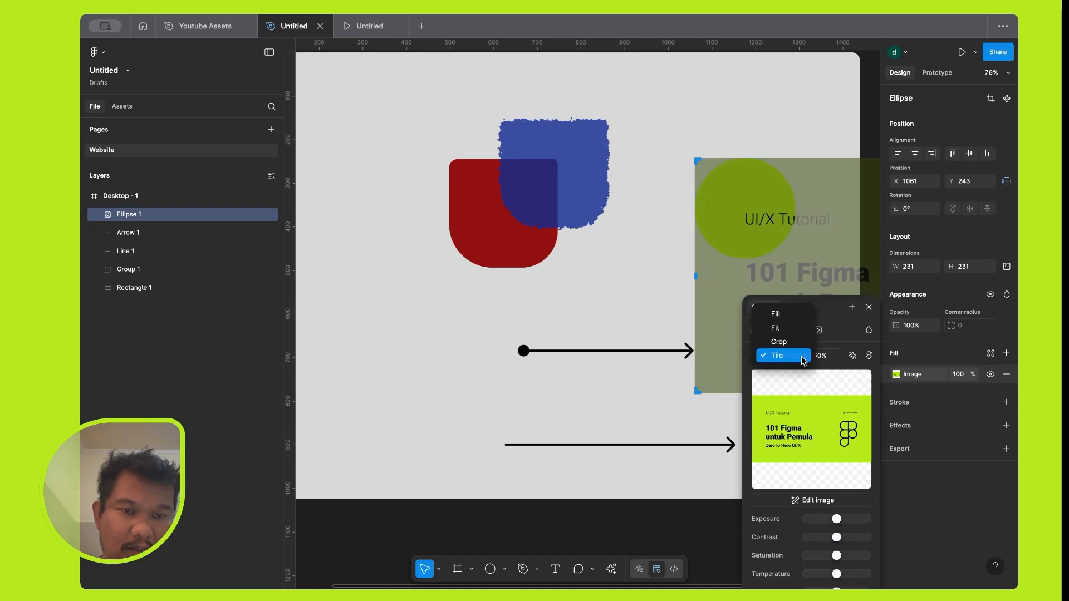
left_click(794, 319)
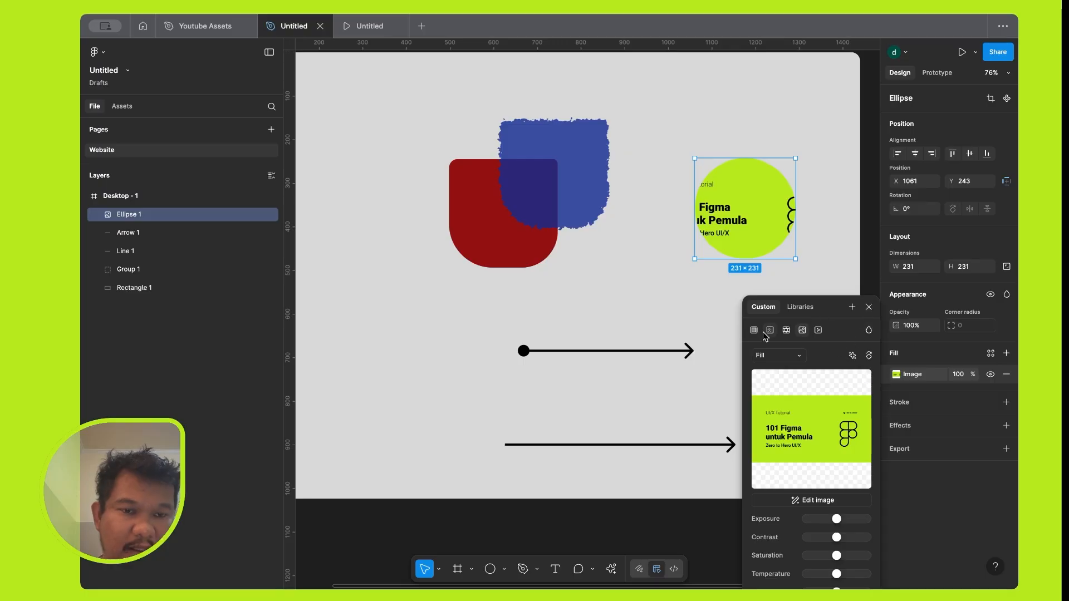
Preview the Video fill type on the circle, and replace it with the solid green 65D32E.
left_click(817, 331)
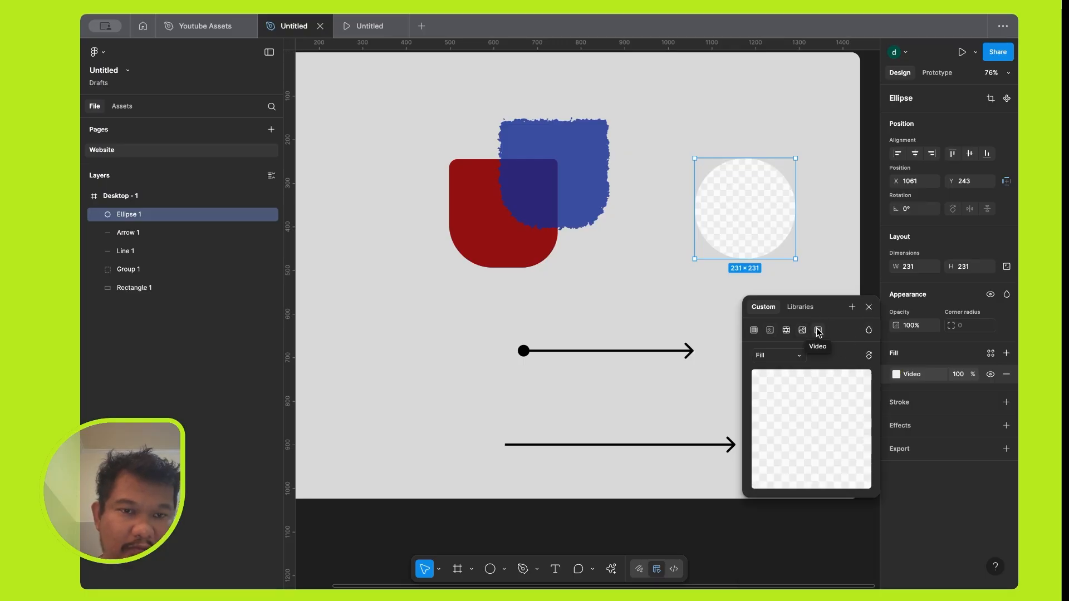
left_click(755, 331)
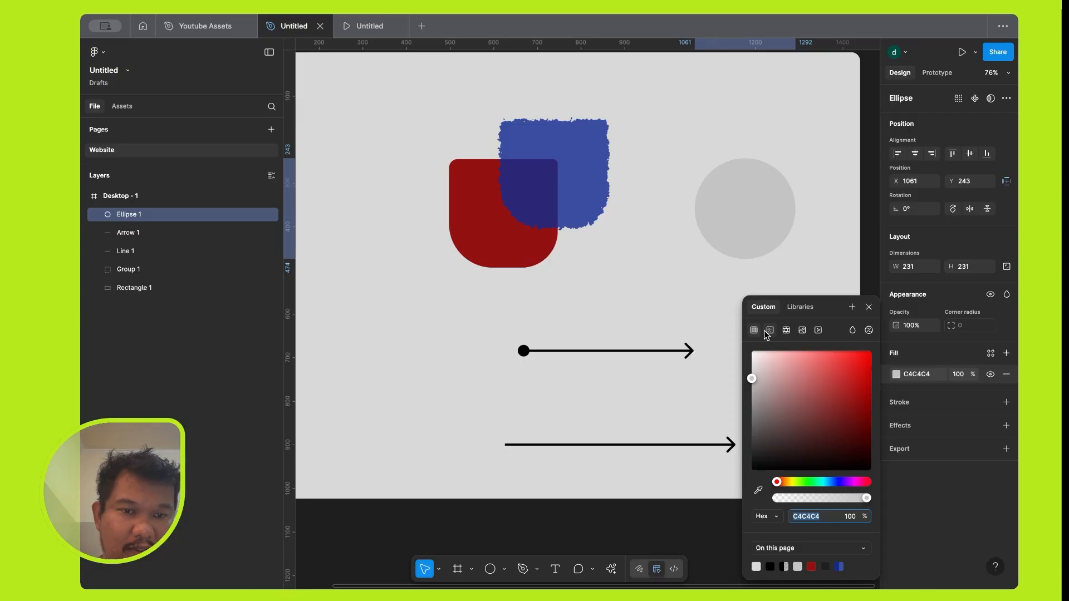
left_click(809, 481)
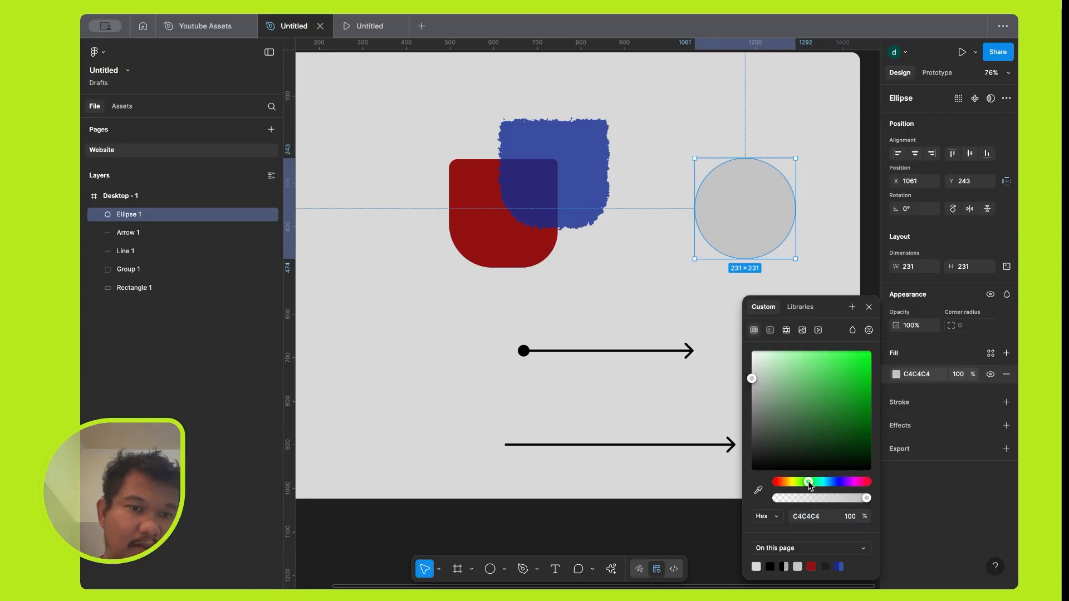
left_click(816, 385)
left_click_drag(817, 386, 844, 372)
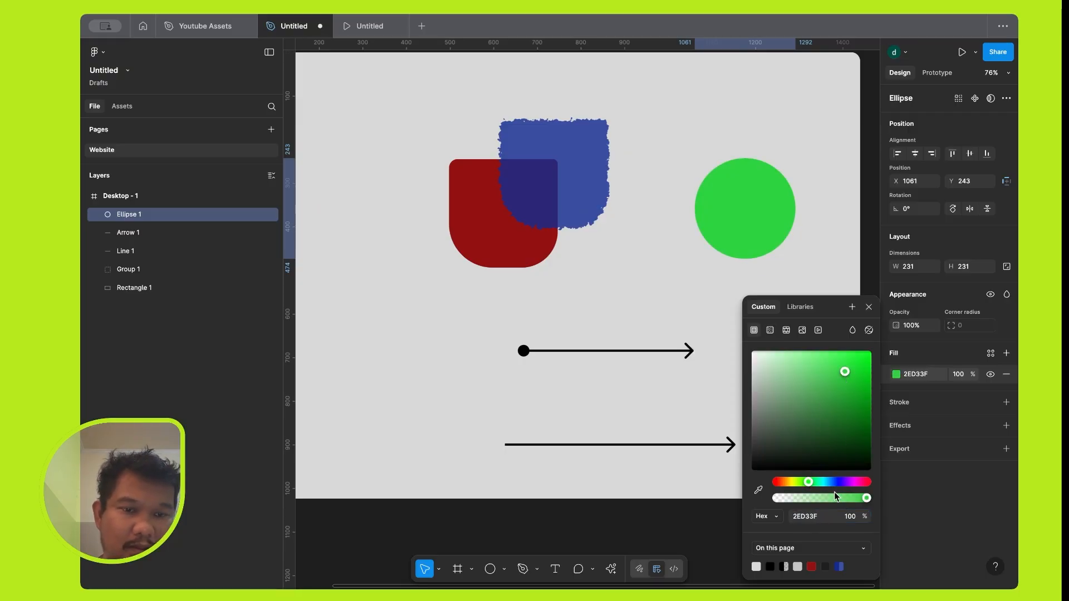
left_click(802, 482)
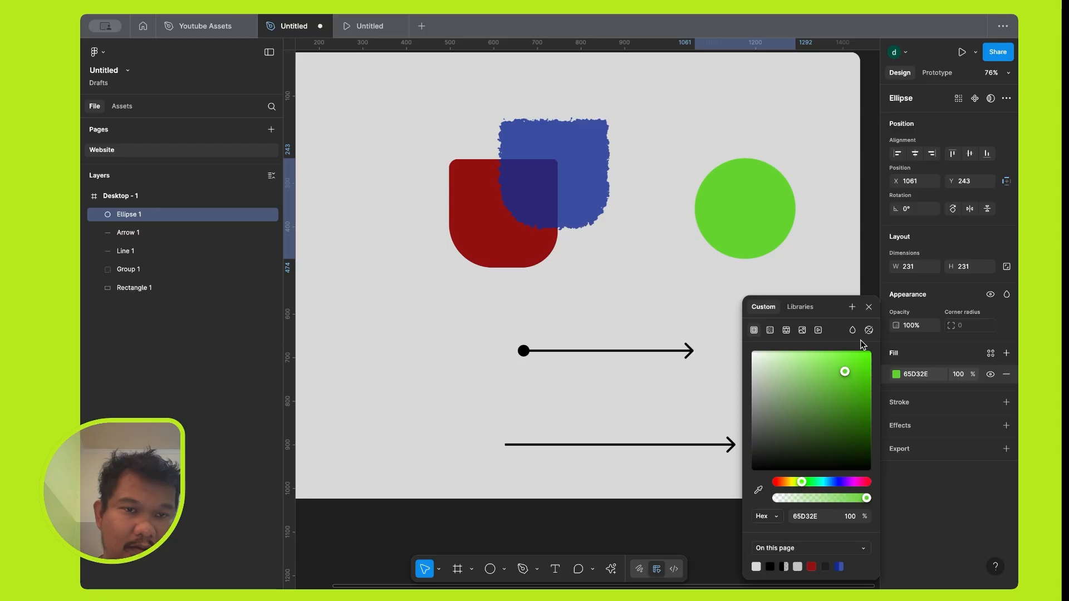
left_click(869, 307)
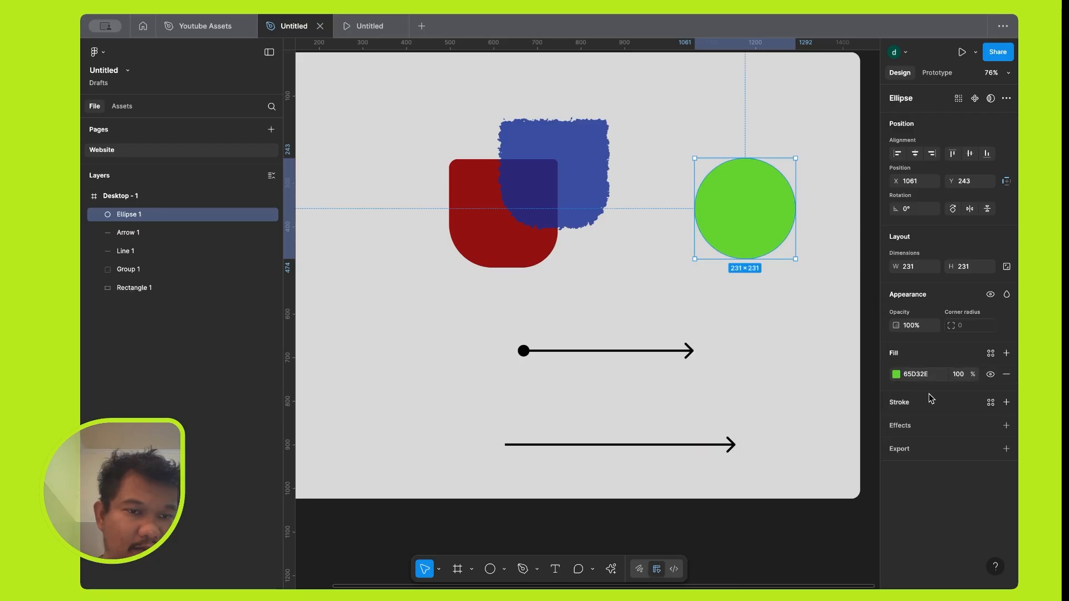
Draw a polygon about 231 × 231 in the lower-left area of the Desktop - 1 frame and set its count to 9.
left_click(520, 569)
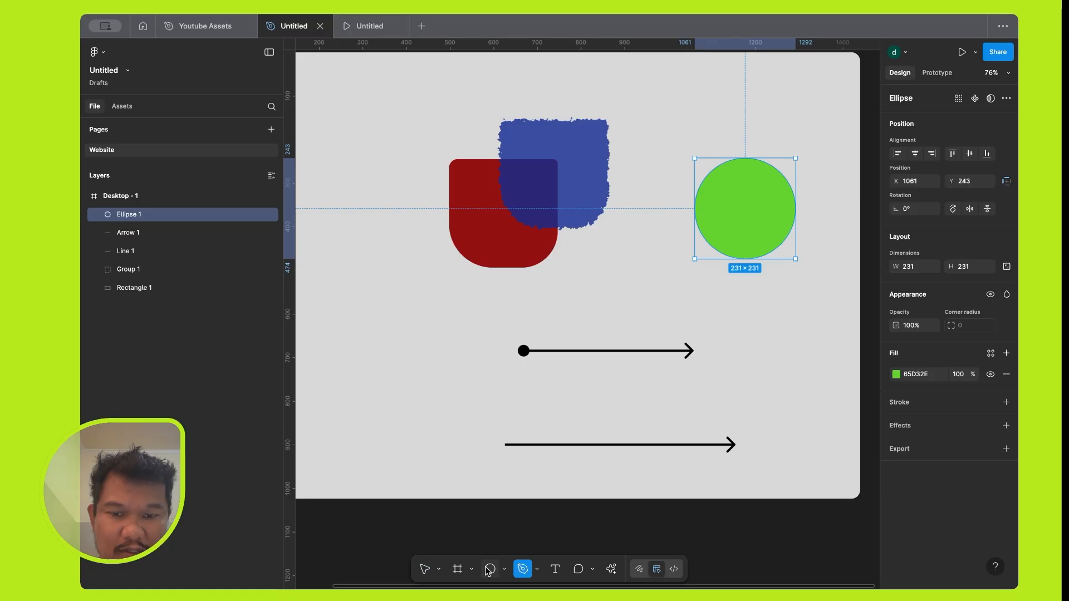
left_click(503, 569)
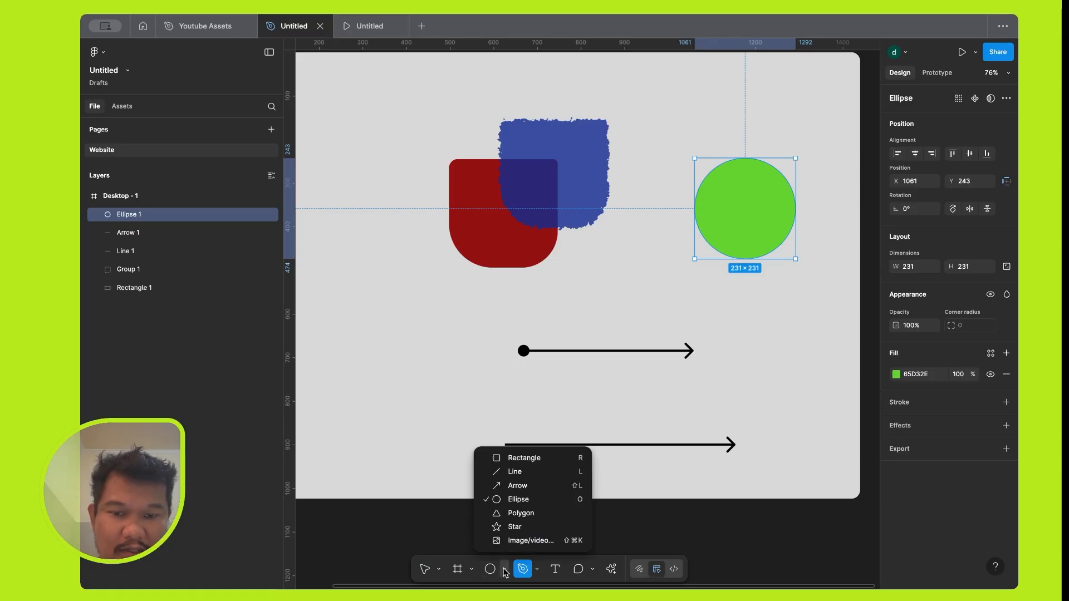
left_click(518, 512)
scroll(455, 307, "left", 5)
scroll(455, 306, "up", 1)
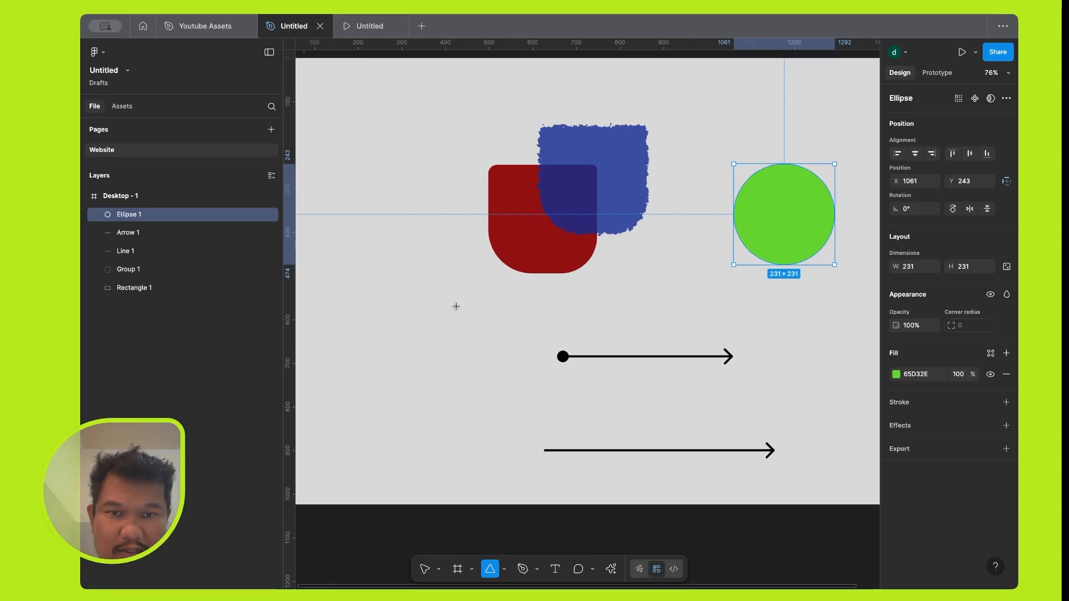
left_click_drag(383, 305, 485, 380)
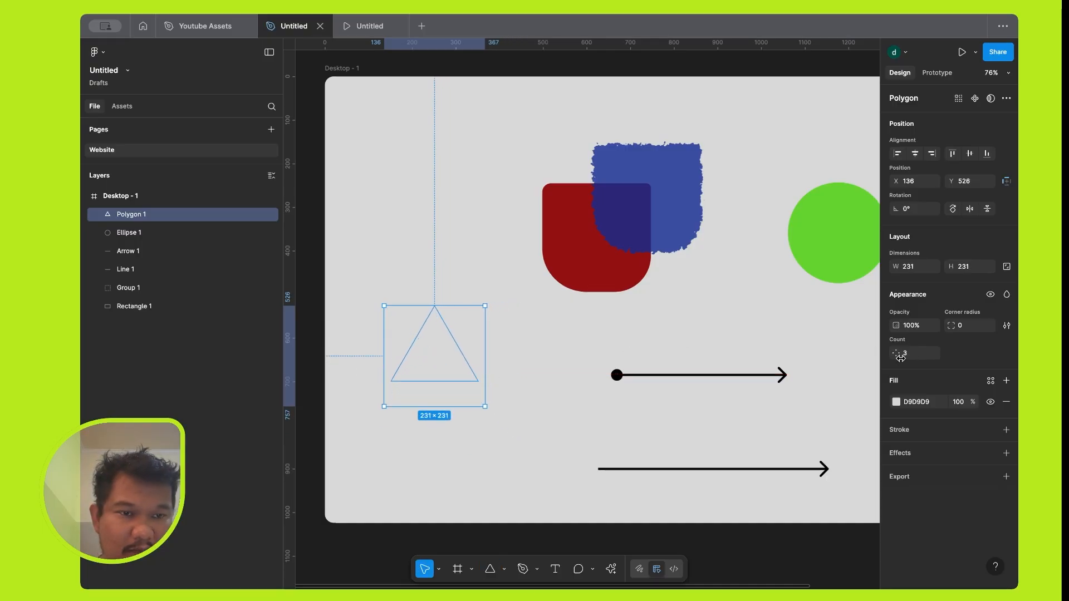
left_click_drag(897, 353, 897, 353)
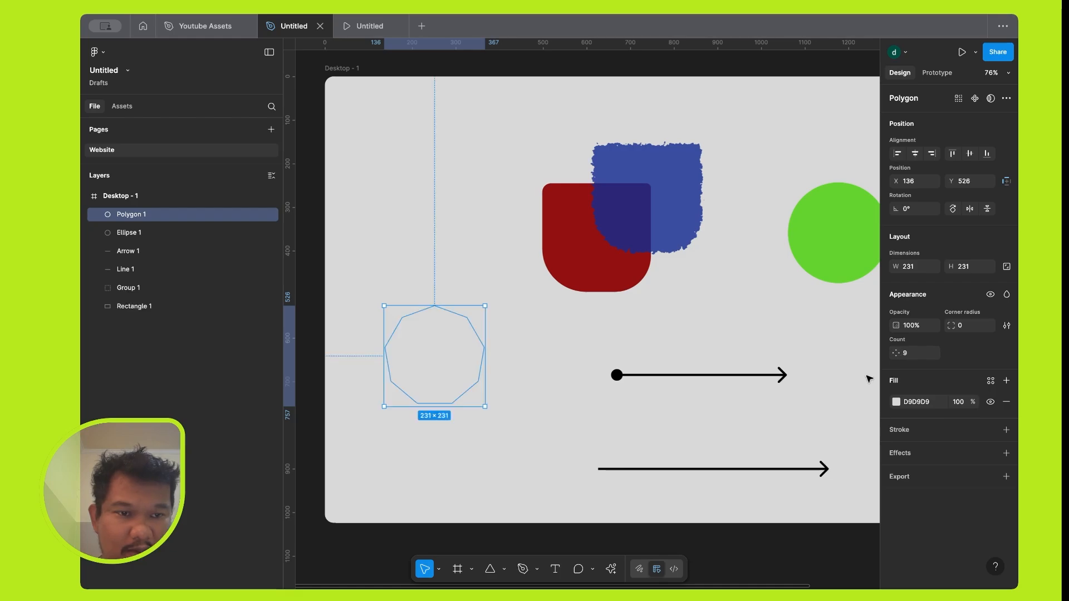
Fill the polygon with the blue 18A4CB and move it up beside the red shape, to about X 174, Y 254.
left_click(896, 402)
left_click(840, 437)
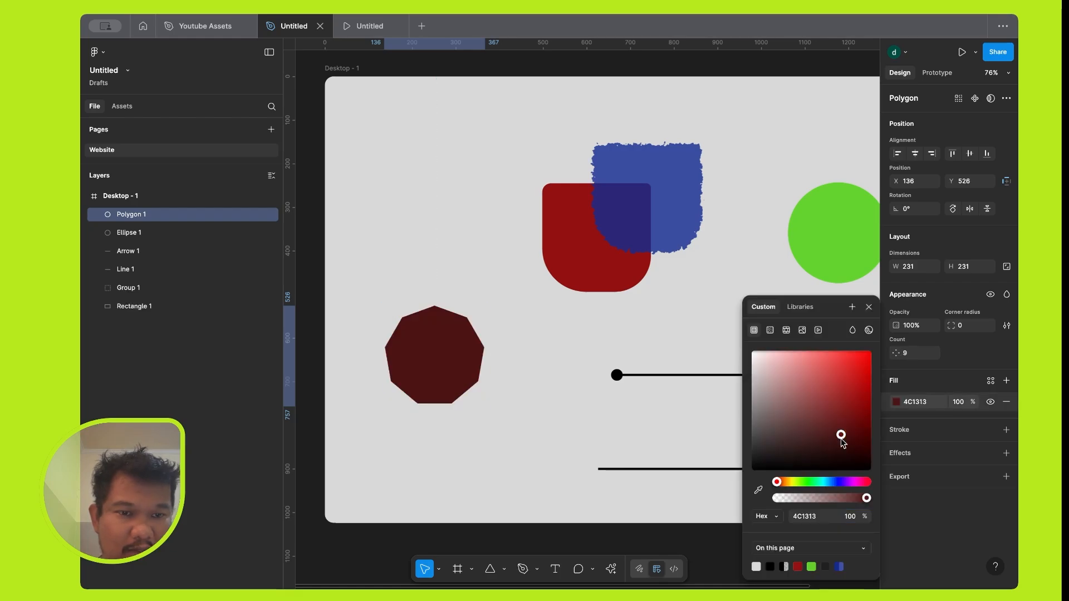
left_click(824, 482)
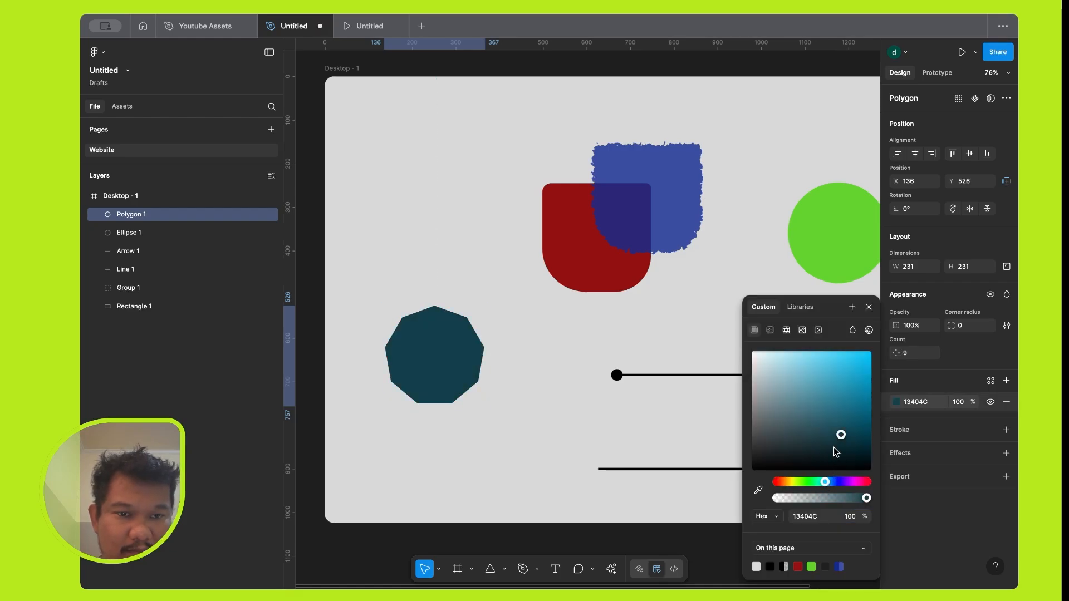
left_click(856, 376)
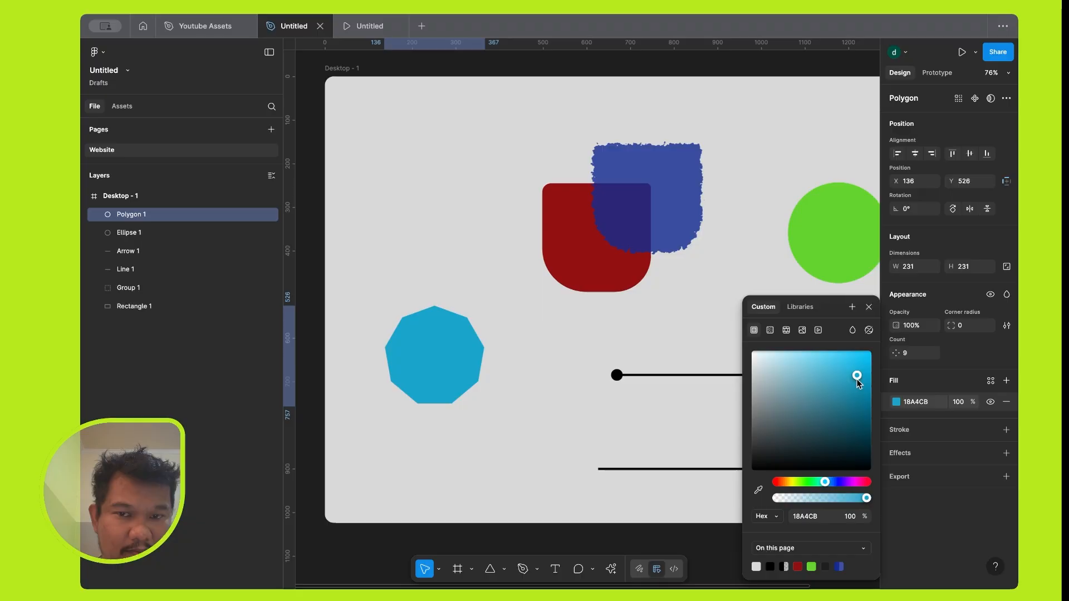
left_click(871, 309)
left_click_drag(424, 372, 440, 253)
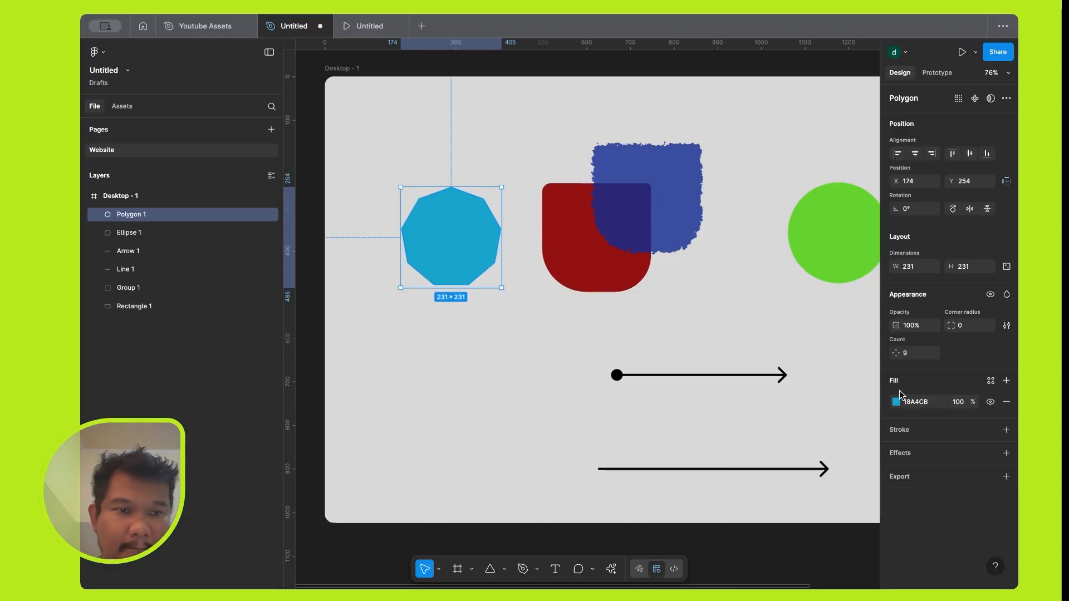
Set the polygon's count to 20 and its corner radius to 20.
left_click_drag(895, 353, 918, 356)
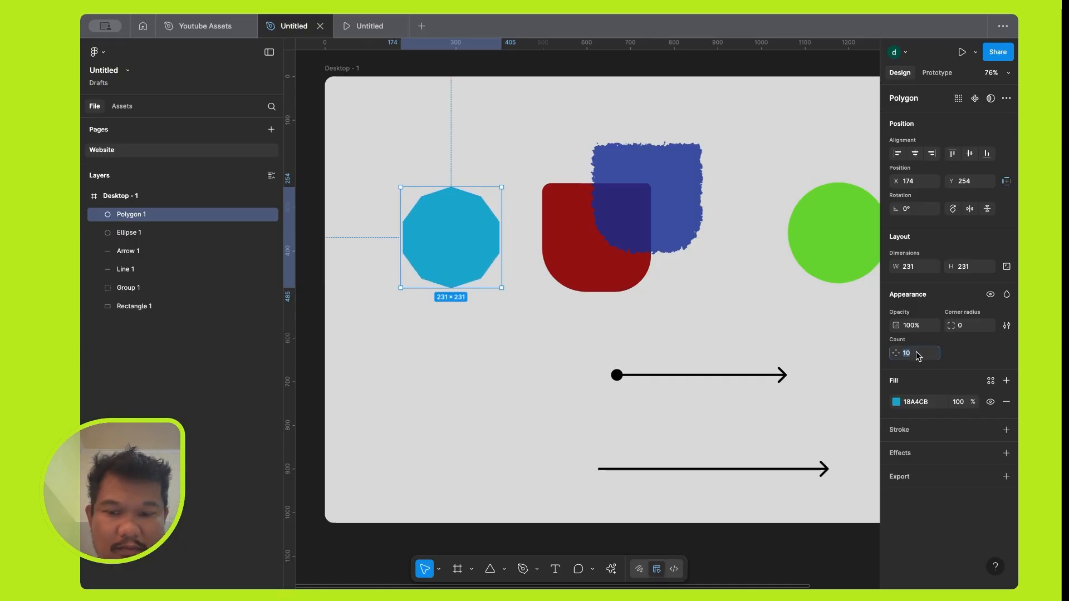
type("20")
key("Return")
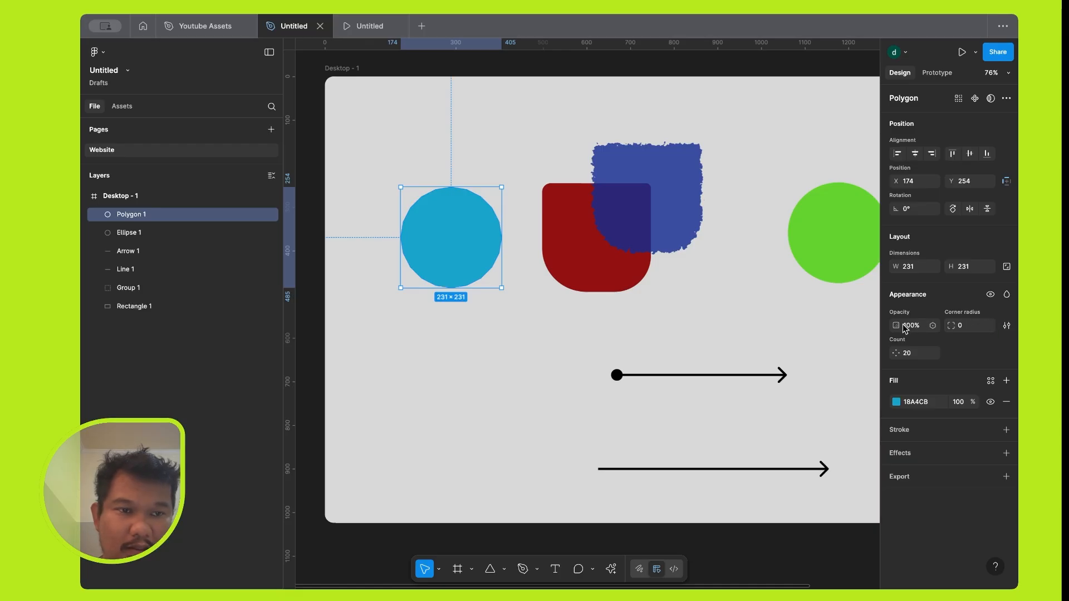
left_click(974, 329)
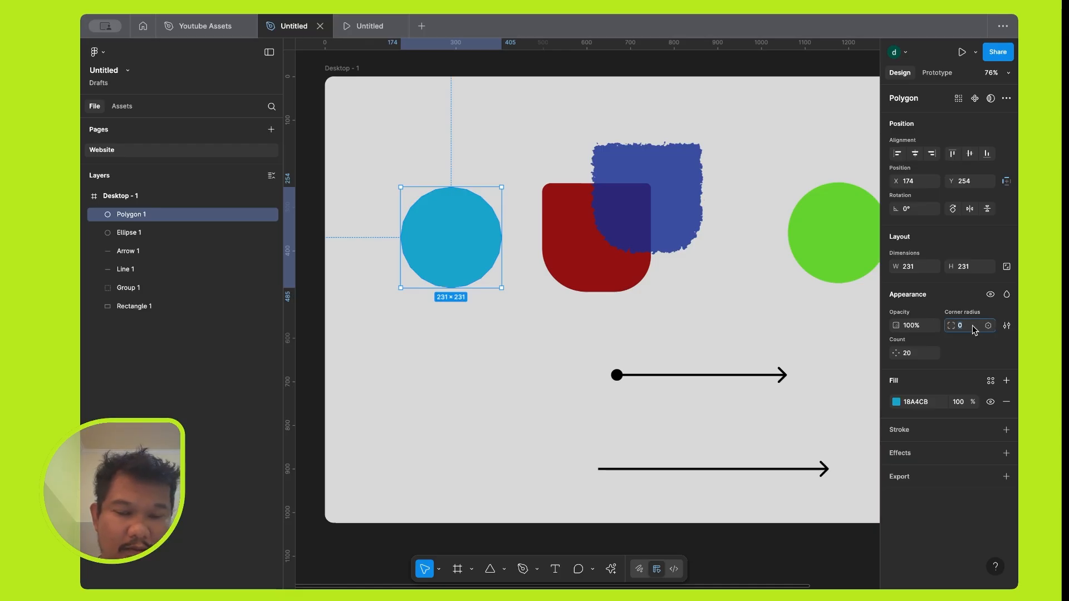
type("20")
key("Tab")
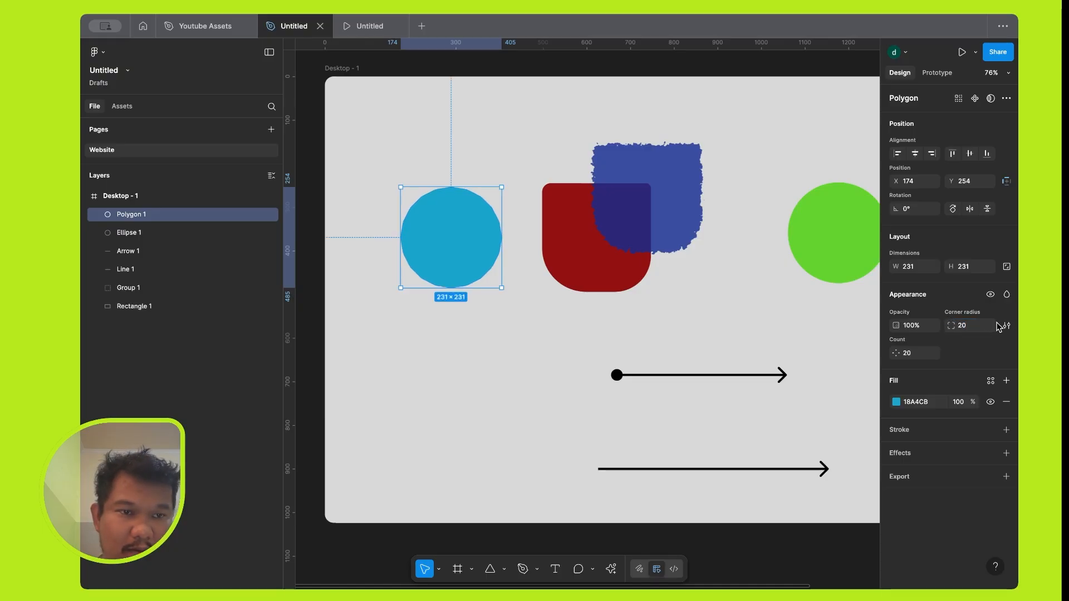
Reduce the polygon's count to 6 and set its corner radius to 30.
left_click_drag(896, 353, 744, 372)
left_click(971, 326)
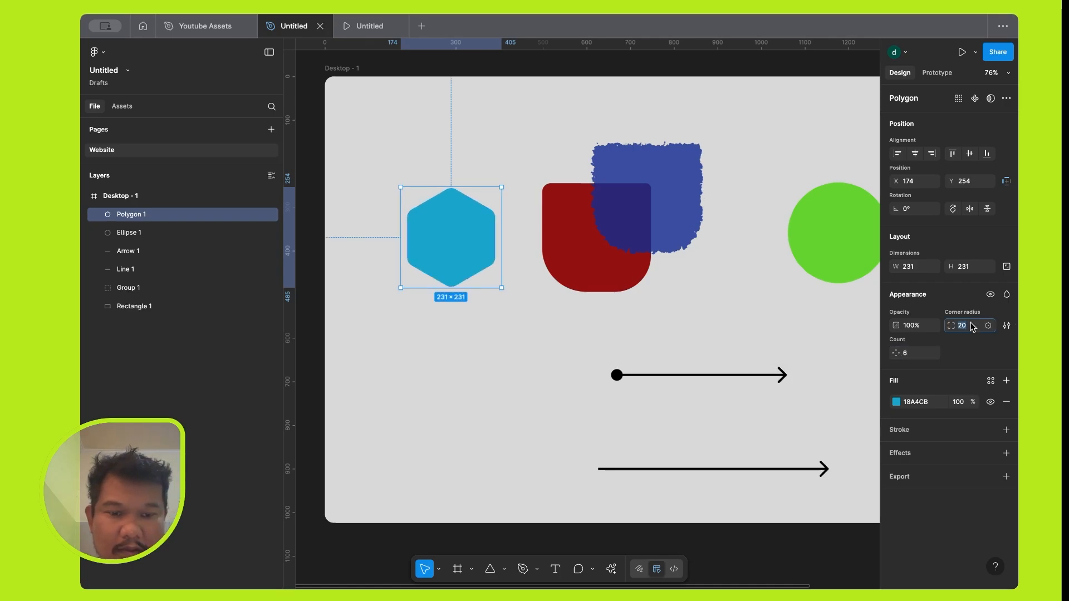
type("30")
key("Return")
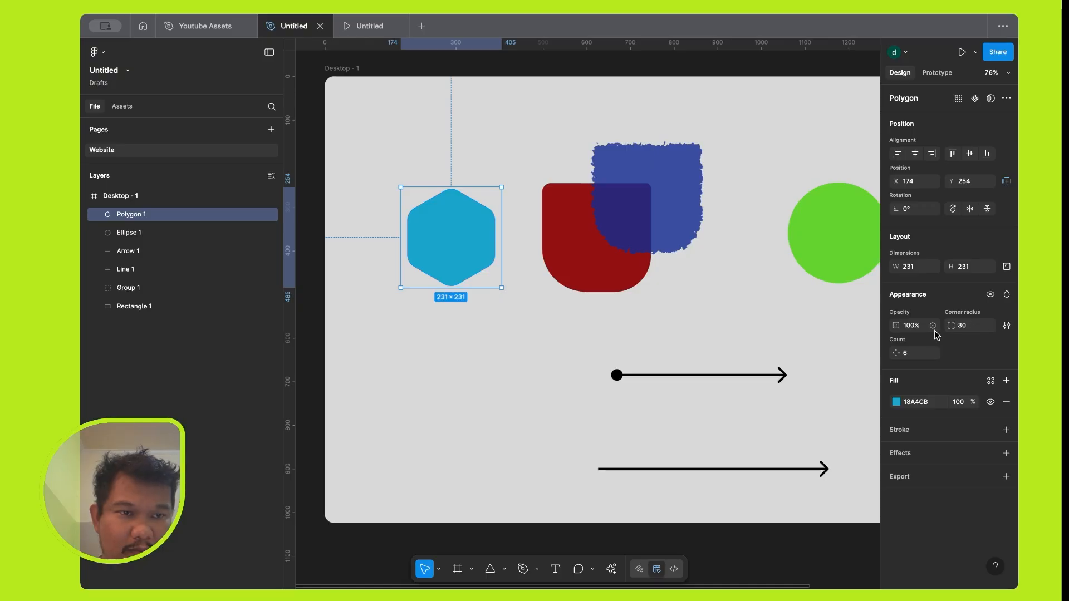
Raise the polygon's corner smoothing to around the iOS mark and set its count to 8.
left_click(1007, 326)
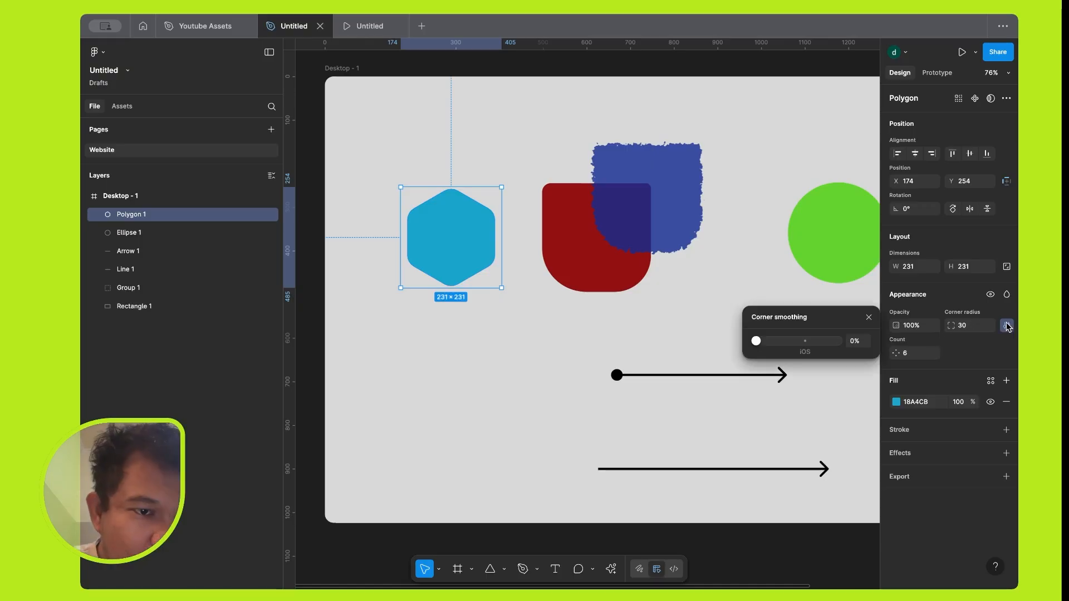
left_click_drag(755, 341, 811, 349)
left_click(868, 317)
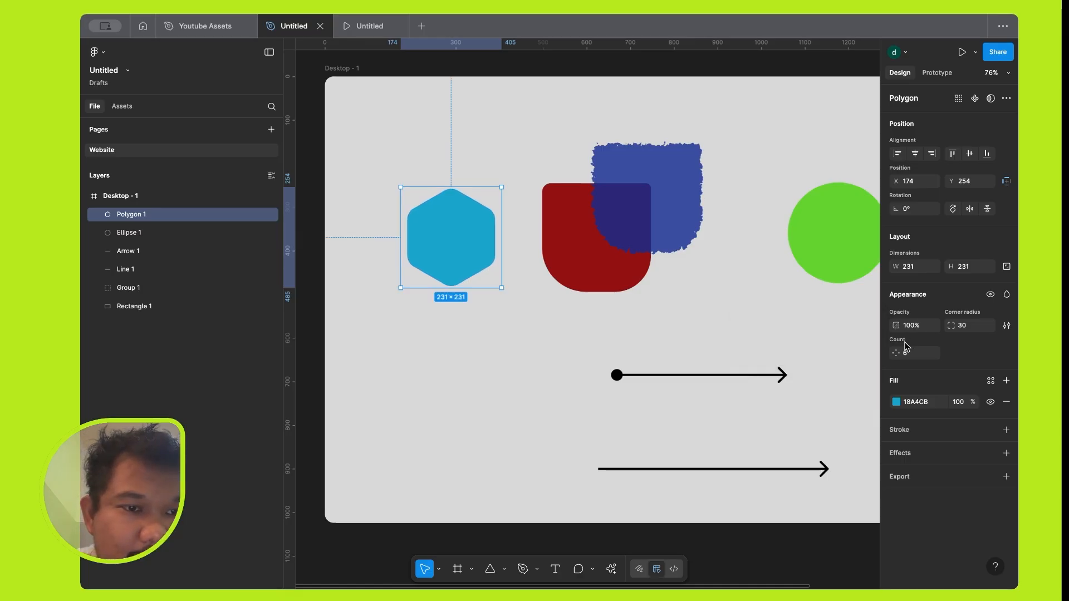
left_click_drag(899, 354, 932, 352)
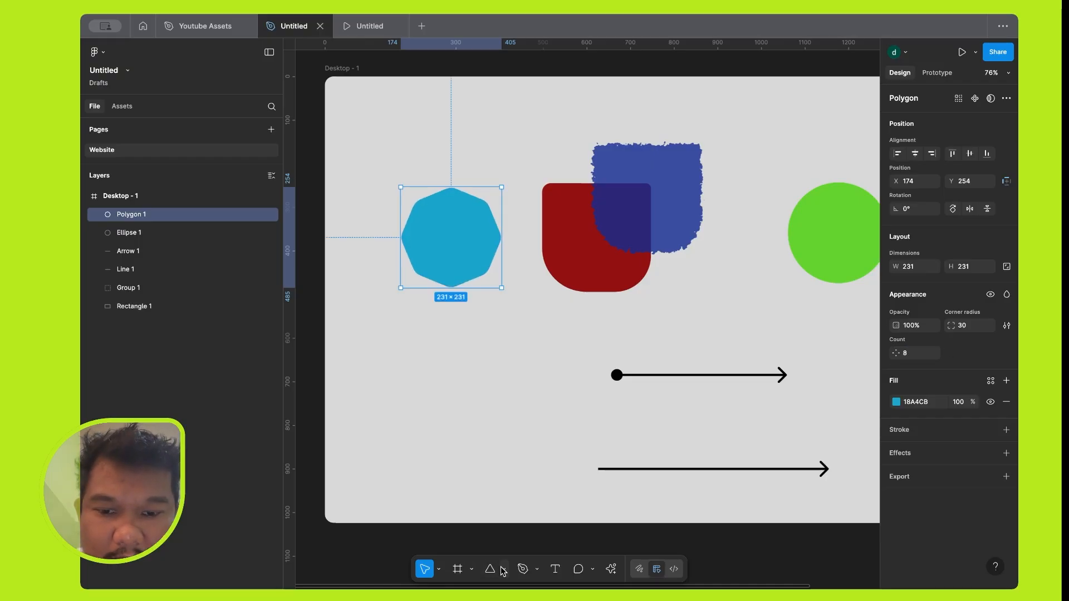
Draw a star about 263 × 263 below the blue polygon in the Desktop - 1 frame.
left_click(503, 568)
left_click(509, 526)
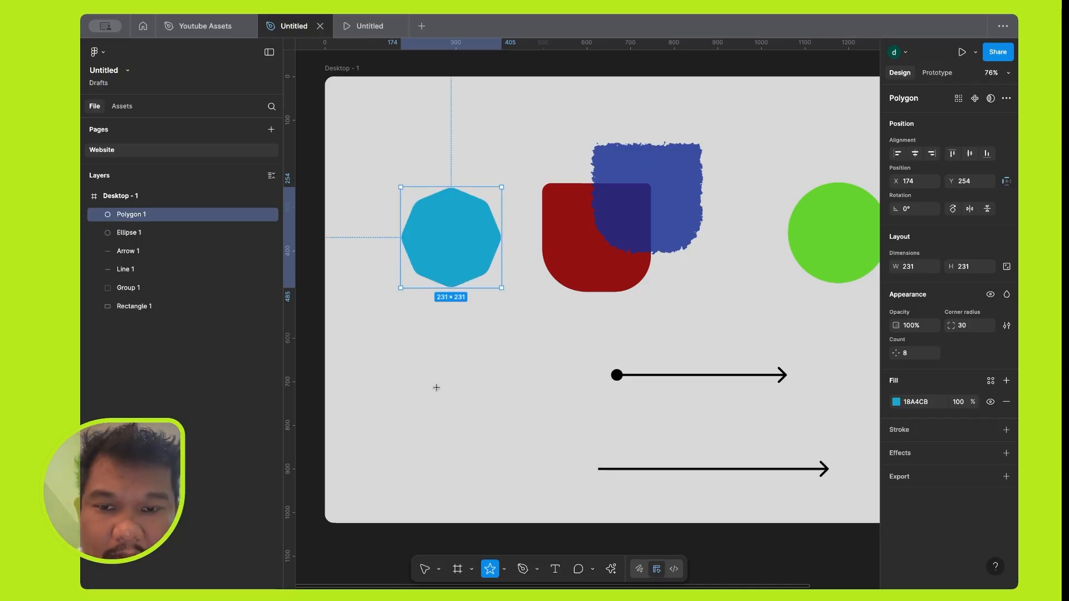
left_click_drag(436, 357, 550, 403)
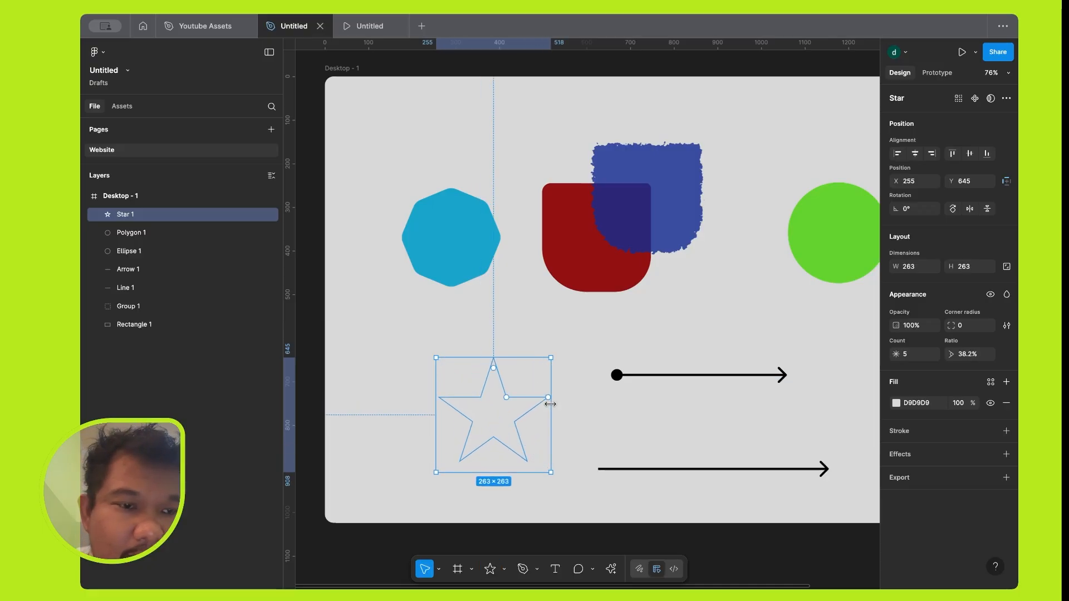
Fill the star with the magenta colour D124AF.
left_click(897, 403)
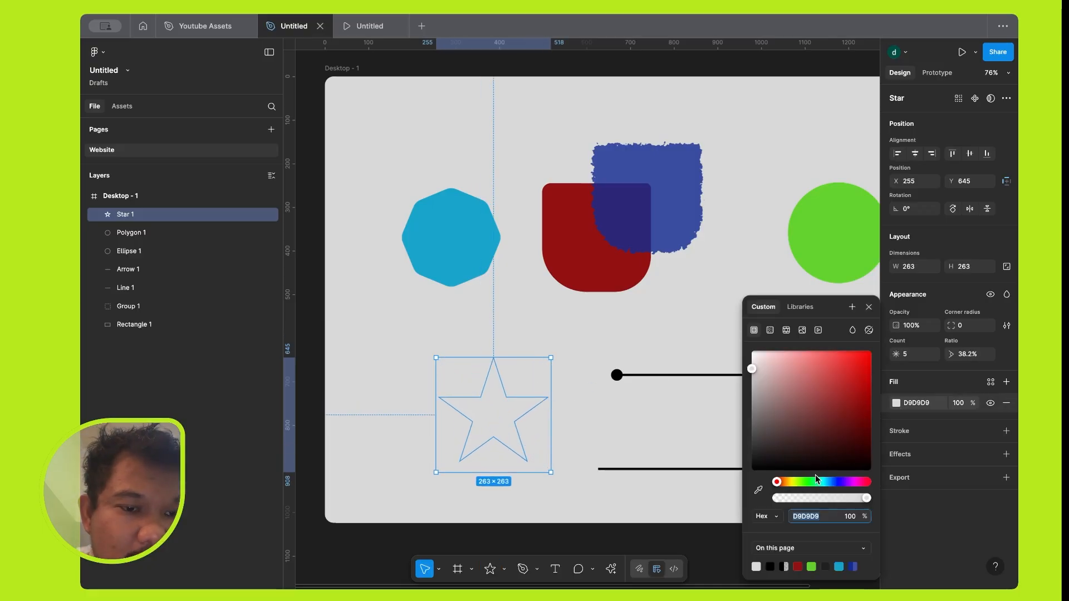
left_click(854, 481)
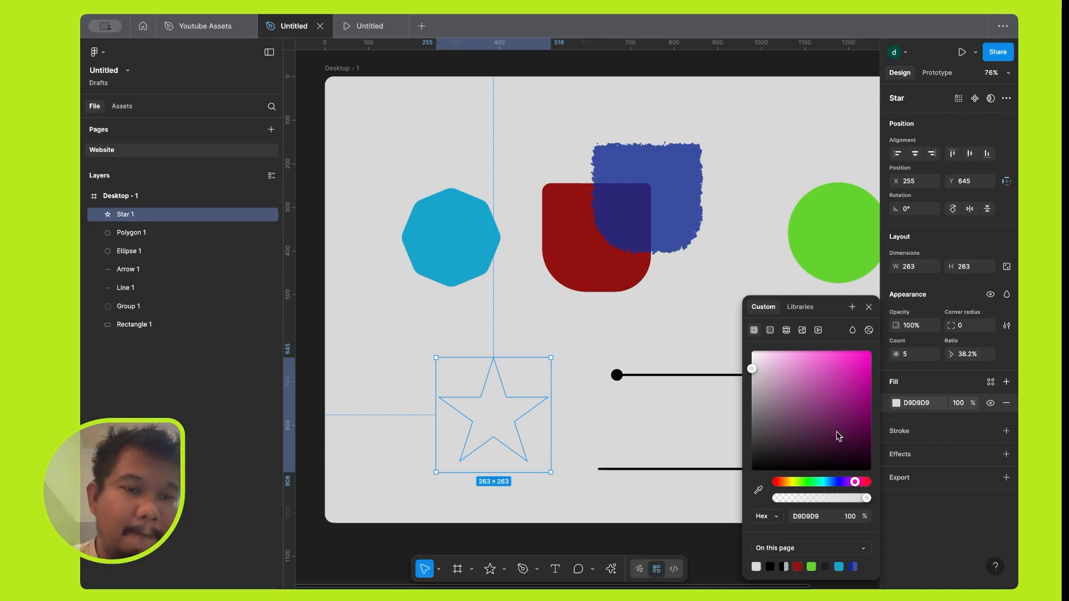
left_click(850, 376)
Raise the magenta star's count to 11 and set its corner radius to 20.
left_click(922, 356)
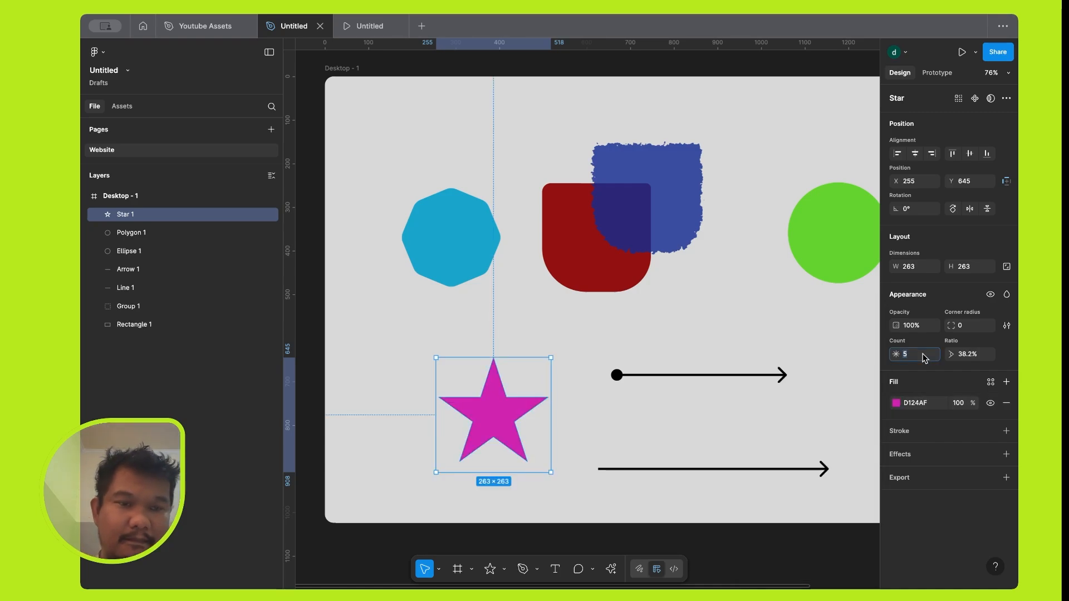
left_click_drag(901, 355, 966, 346)
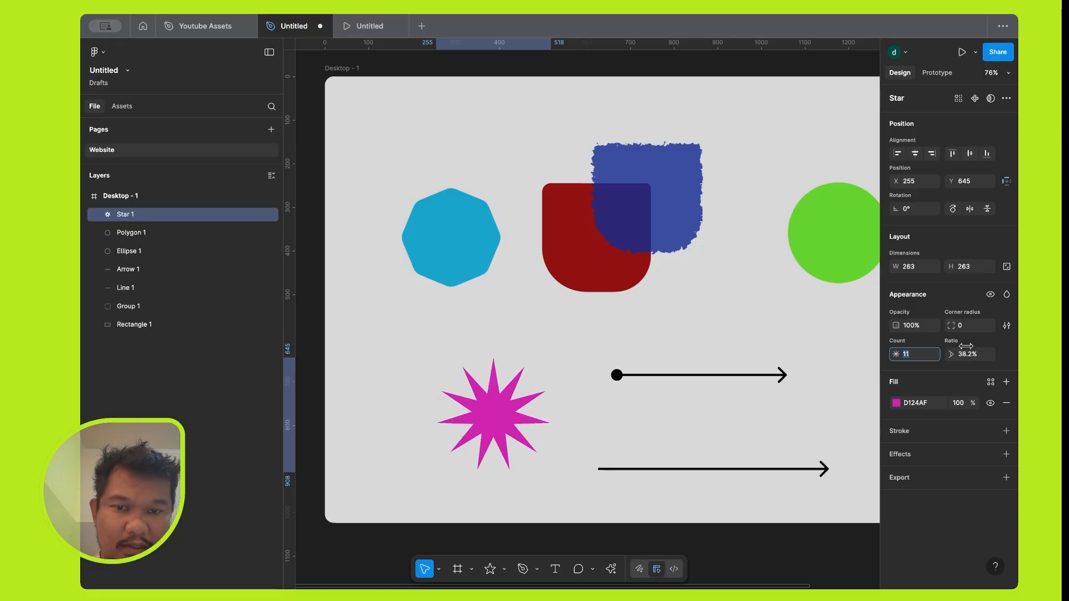
left_click(969, 327)
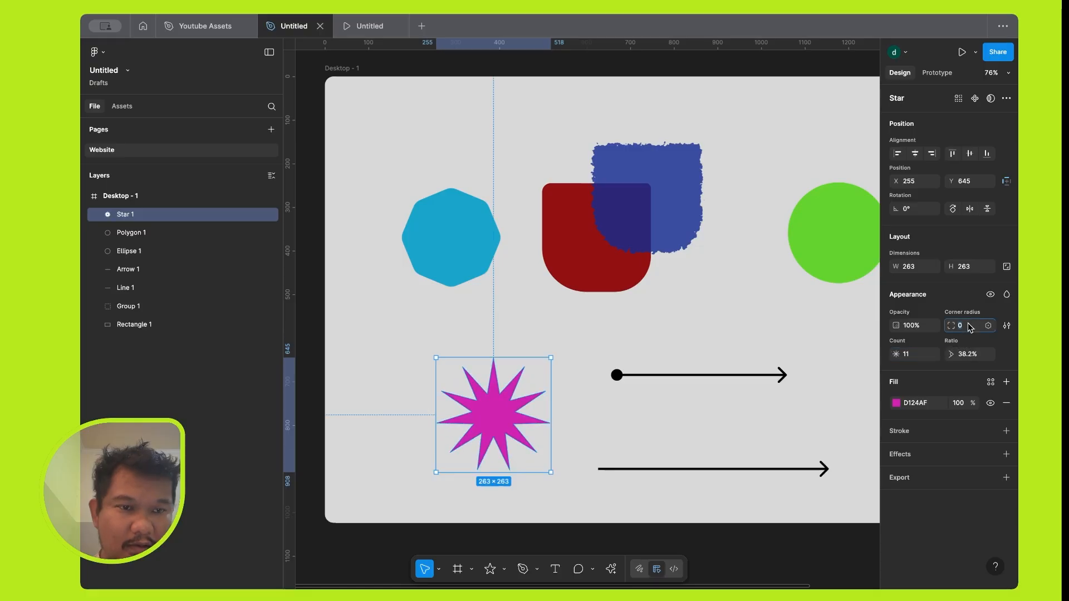
type("20")
key("Return")
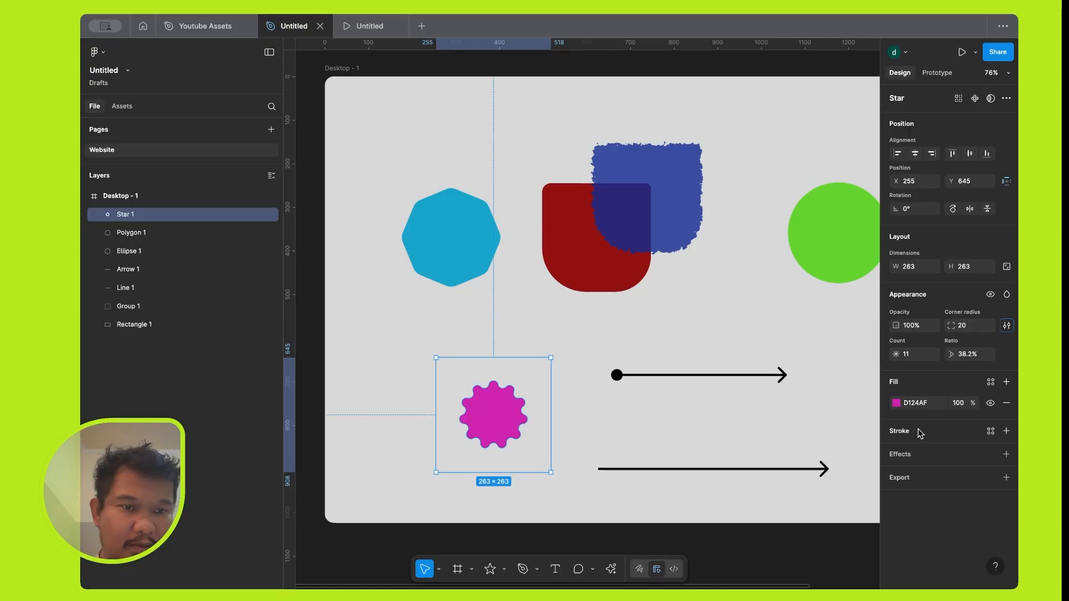
Add a black (000000) inside stroke to the star and set its weight to 5.
left_click(1006, 431)
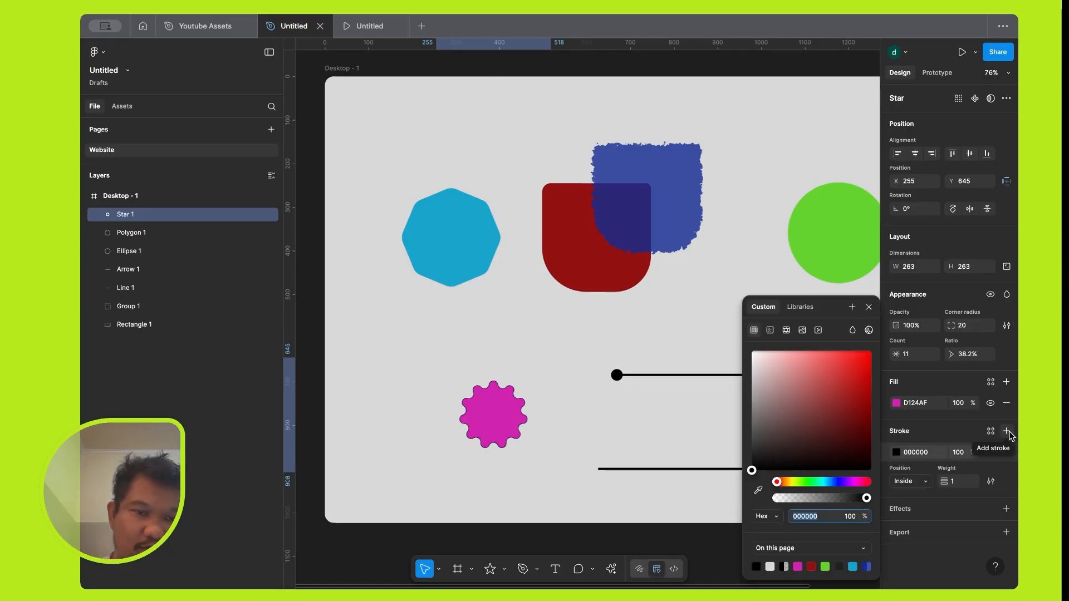
left_click(957, 482)
type("5")
key("Return")
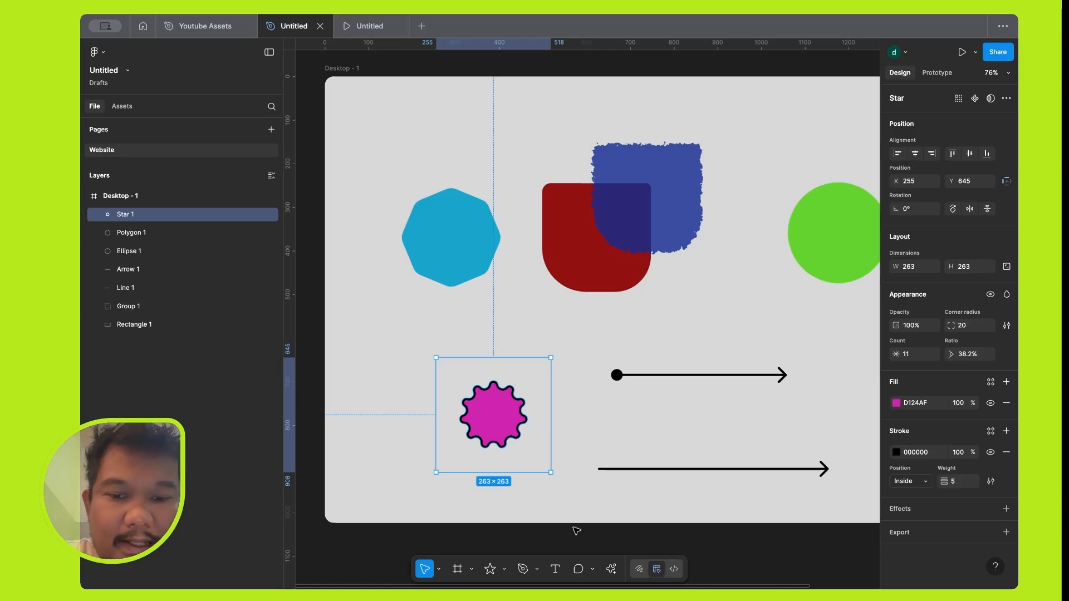
left_click(555, 569)
scroll(607, 208, "down", 5)
scroll(607, 208, "up", 2)
scroll(608, 209, "up", 3)
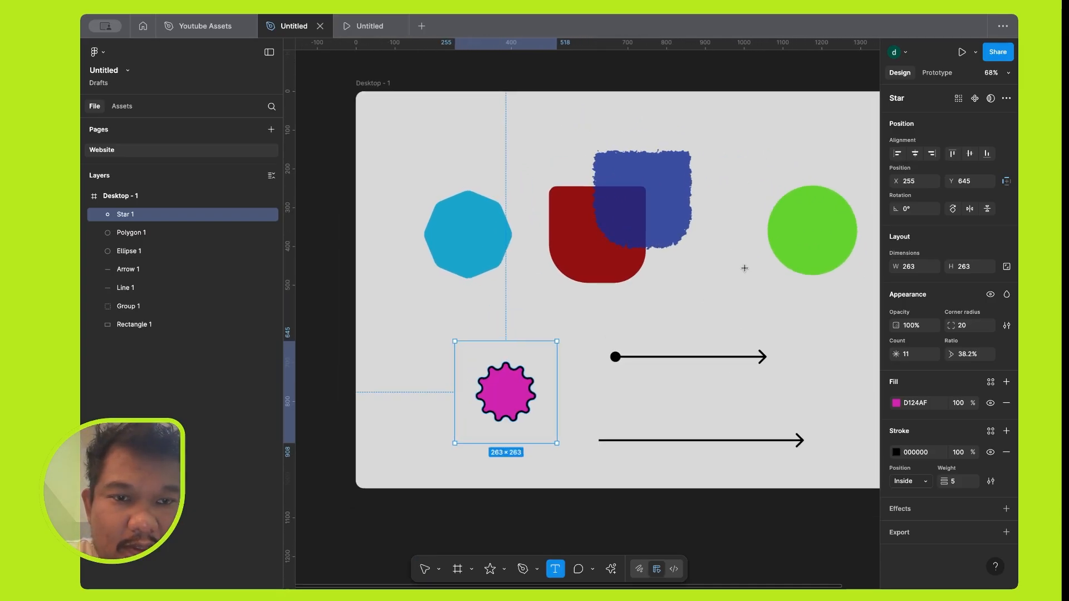
scroll(708, 305, "right", 5)
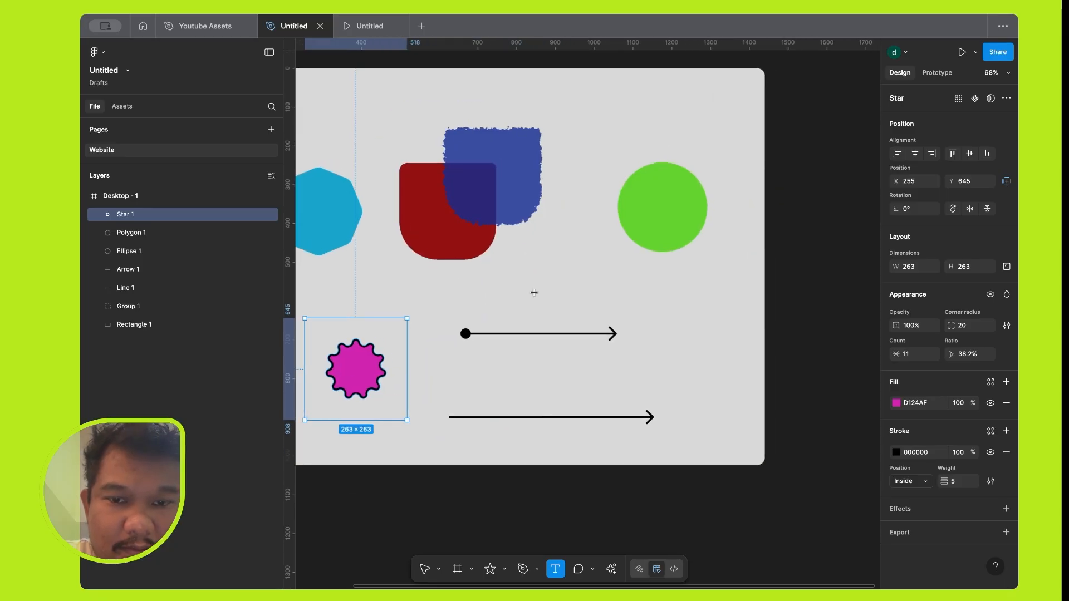
scroll(534, 292, "down", 5)
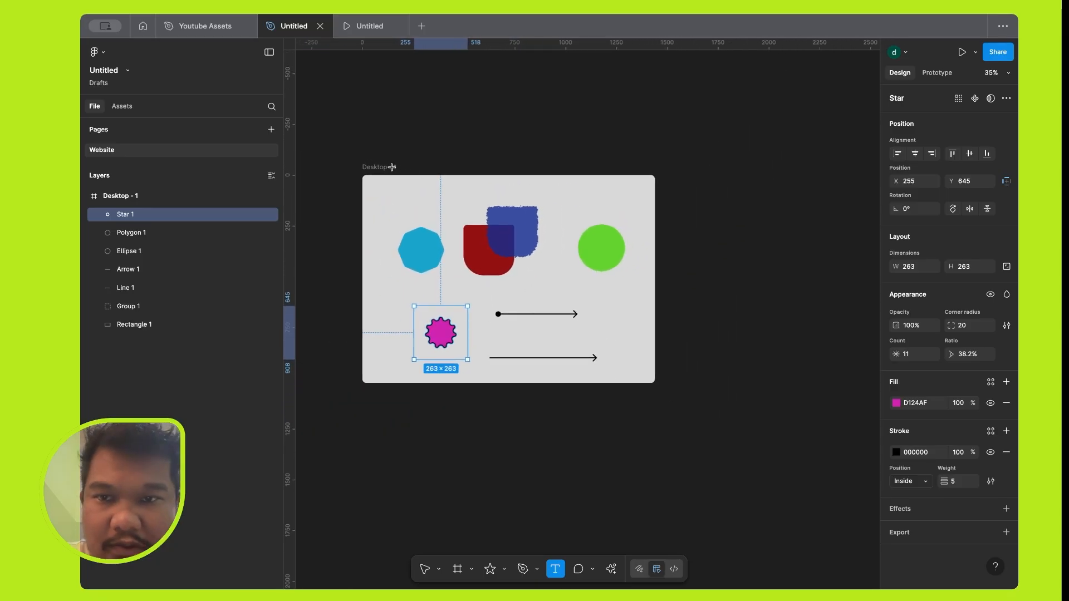
Try copying the Desktop - 1 frame into the empty canvas beside it and discard the copy.
key("v")
left_click_drag(385, 168, 699, 174)
scroll(699, 175, "right", 3)
left_click(552, 130)
left_click(511, 161)
key("Delete")
scroll(513, 162, "left", 3)
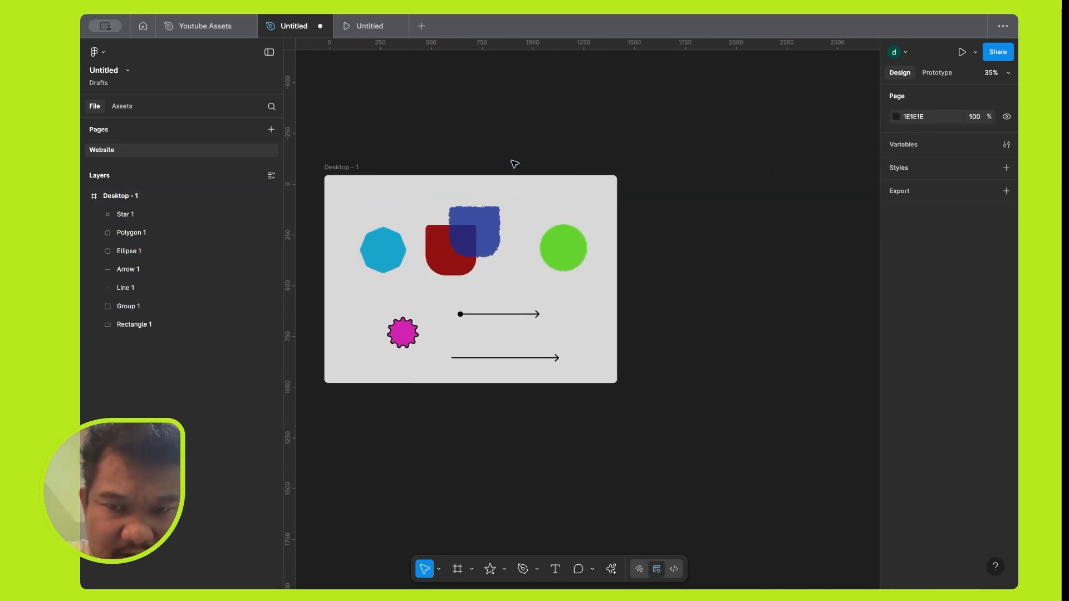
Duplicate the Desktop - 1 frame in place beside the original and delete the duplicate.
scroll(513, 163, "left", 2)
left_click(371, 161)
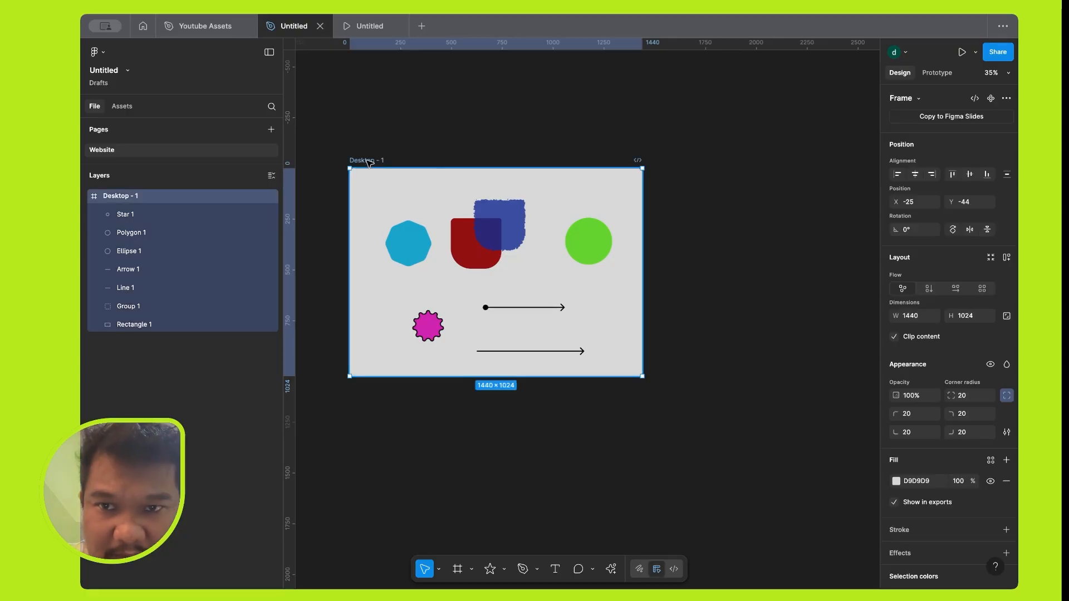
scroll(369, 162, "down", 2)
scroll(368, 162, "up", 2)
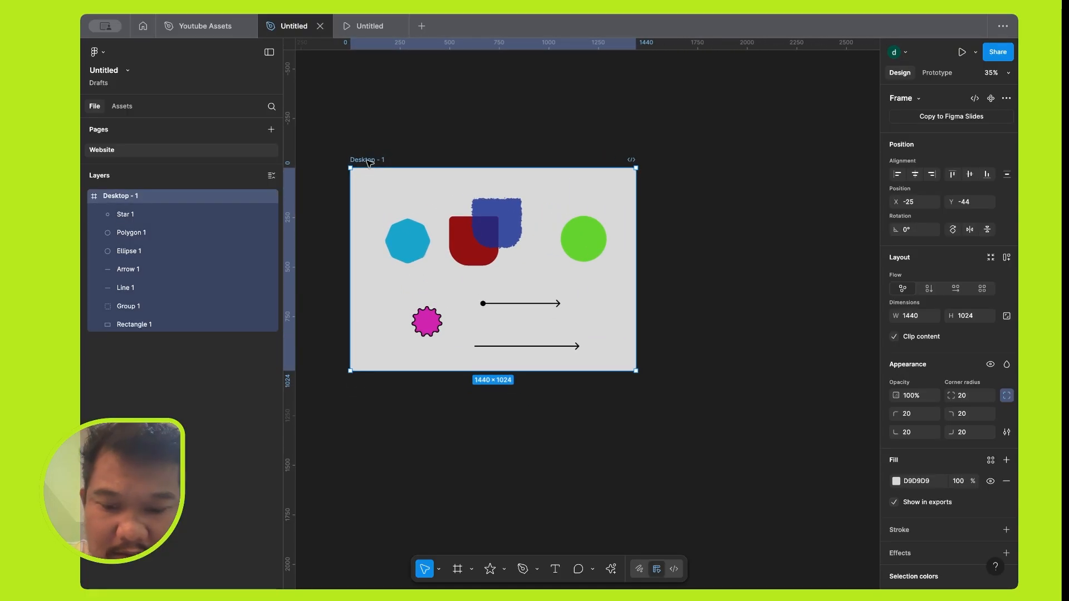
key("ctrl+d")
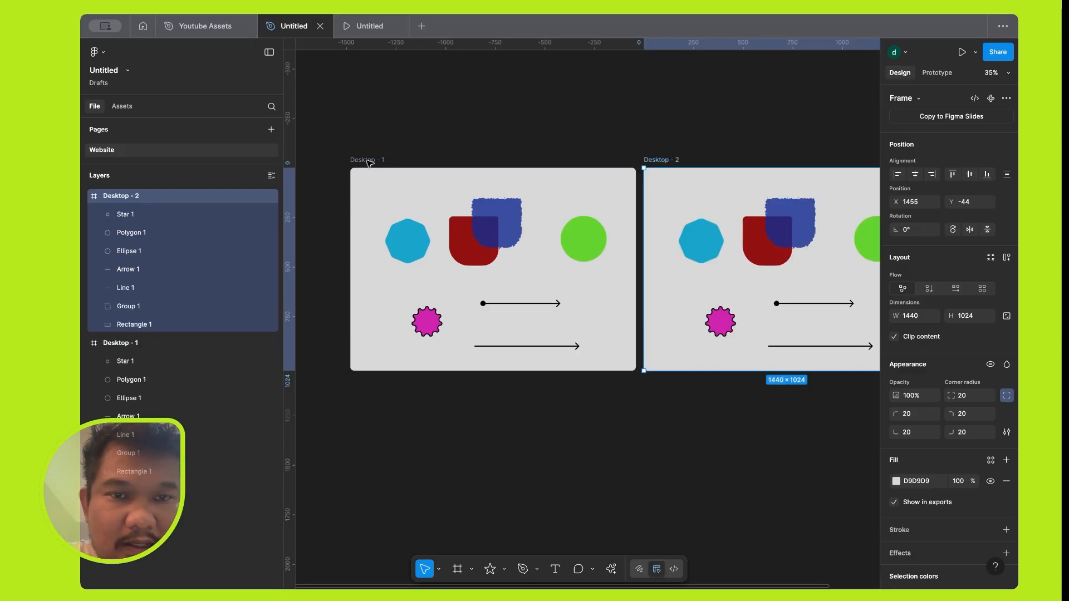
key("Delete")
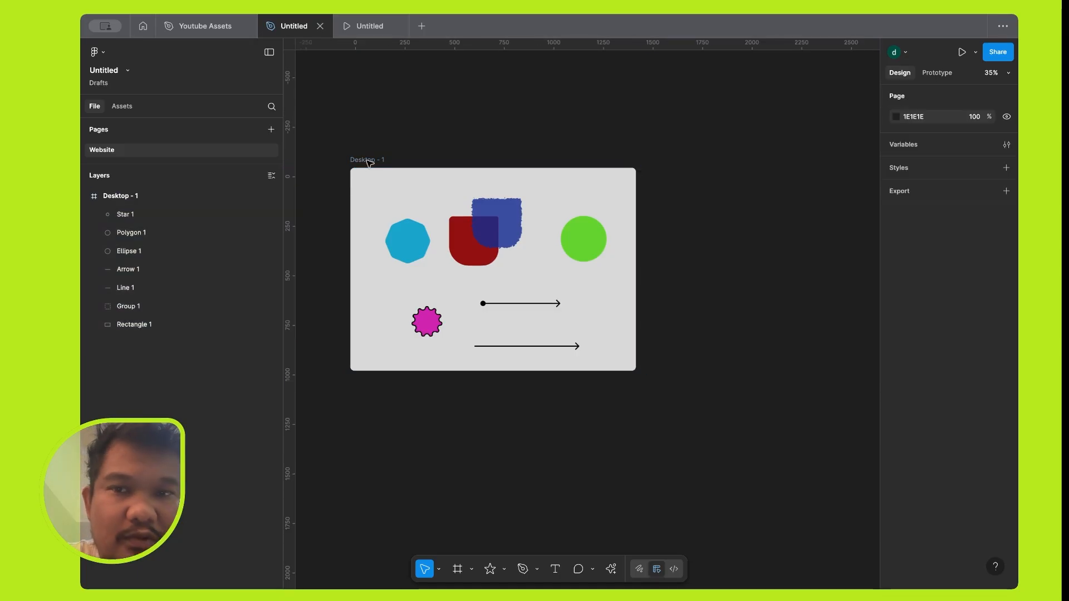
Pull a copy of the Desktop - 1 frame out to X 1592, Y -44 and delete it.
left_click(369, 162)
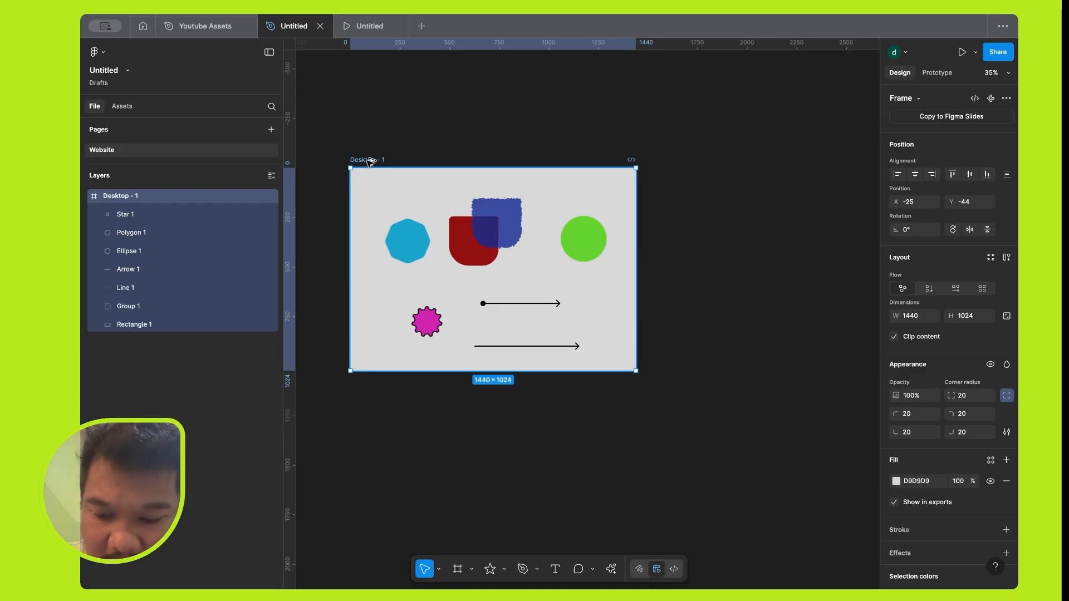
left_click_drag(370, 161, 690, 162)
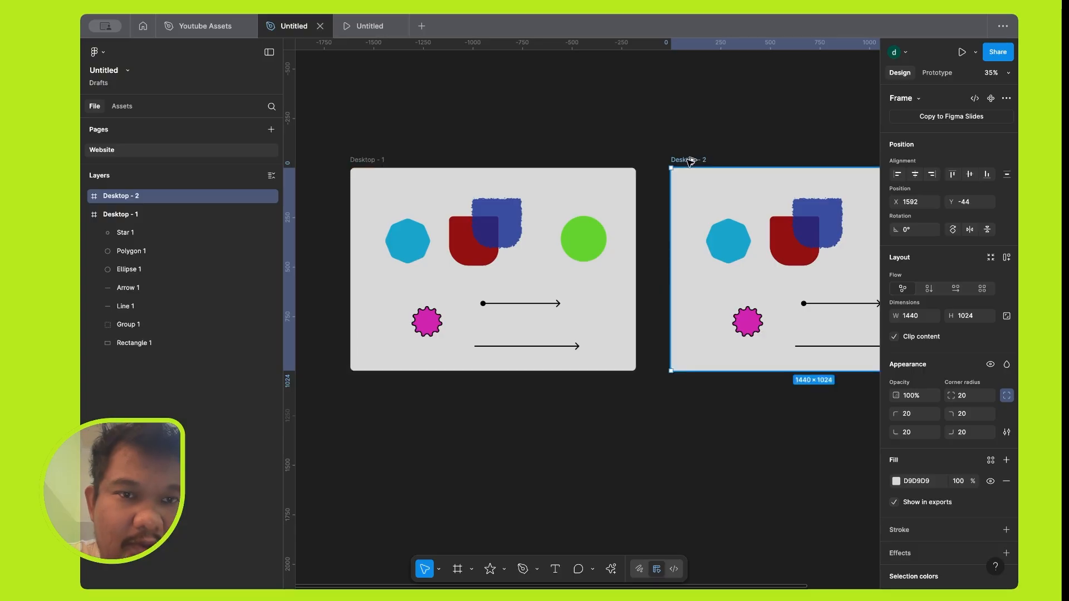
key("Delete")
Duplicate the Desktop - 1 frame so the copy sits directly beside the original.
scroll(688, 161, "down", 4)
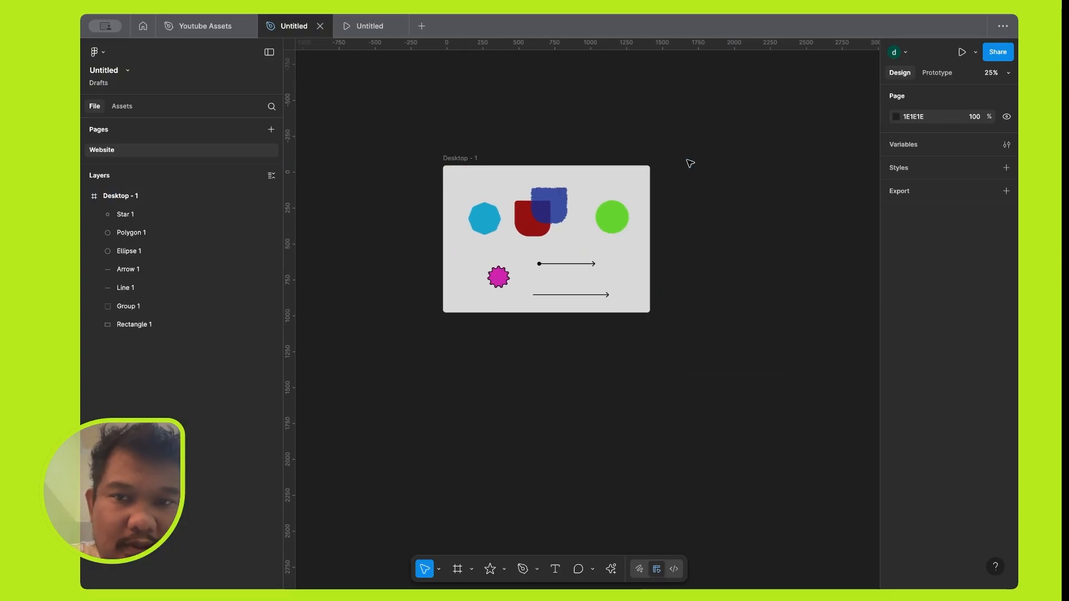
left_click(479, 157)
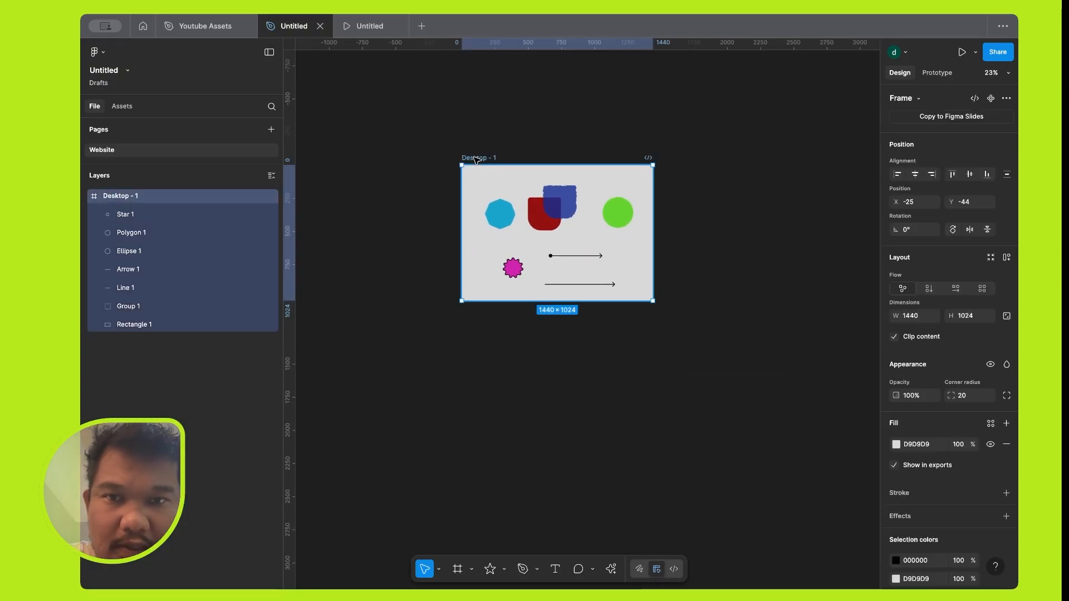
key("ctrl+d")
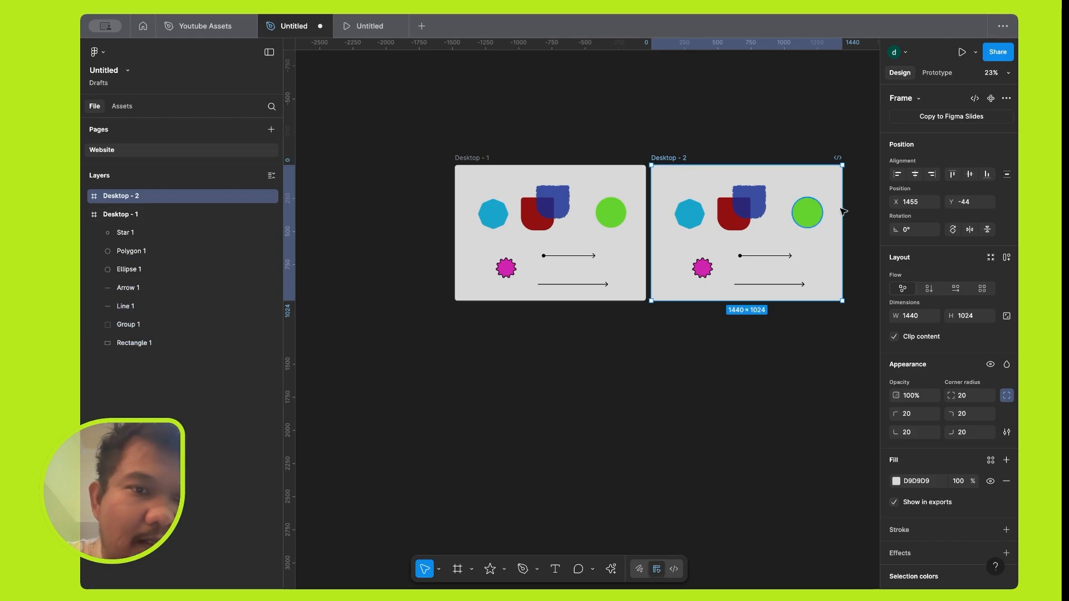
scroll(858, 217, "up", 3)
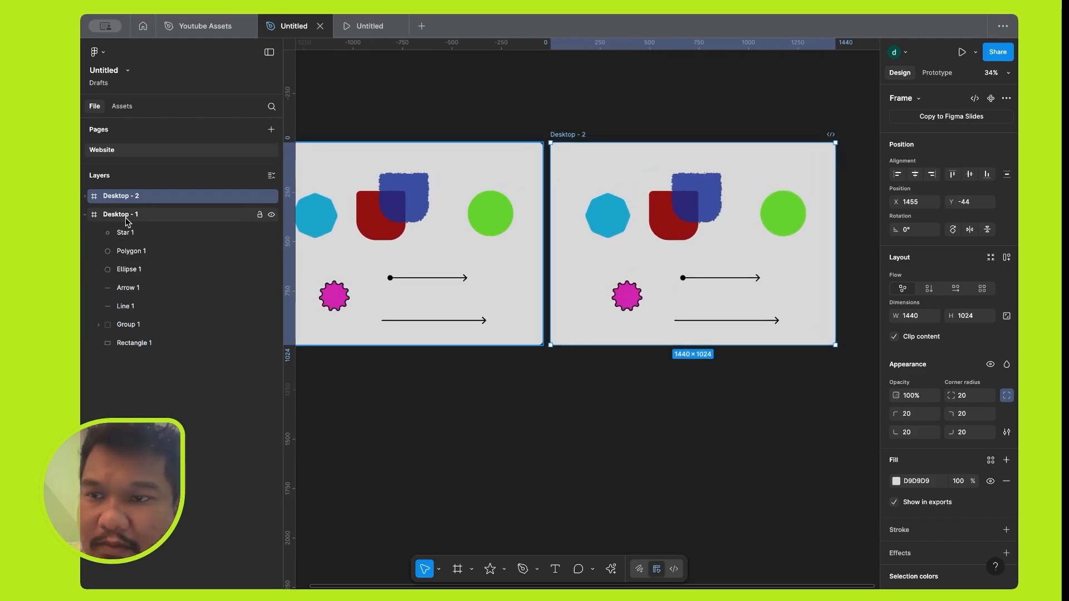
Delete all the shapes inside the Desktop - 2 frame, keeping the frame itself.
left_click(719, 386)
left_click_drag(783, 360, 576, 182)
key("Delete")
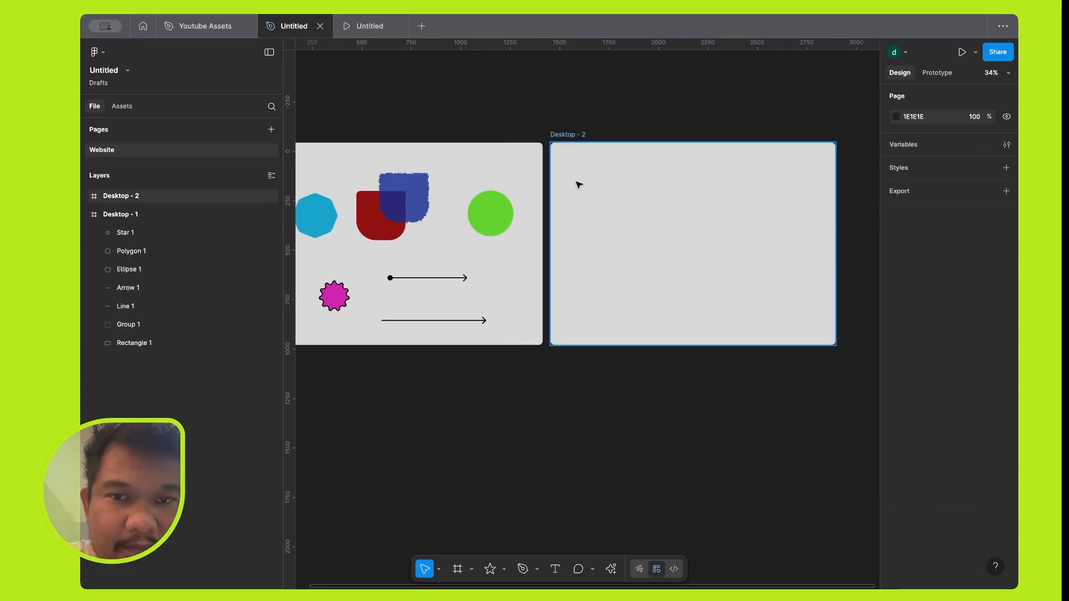
Start a text object in the Desktop - 2 frame and set its font size to 60.
scroll(640, 217, "up", 5)
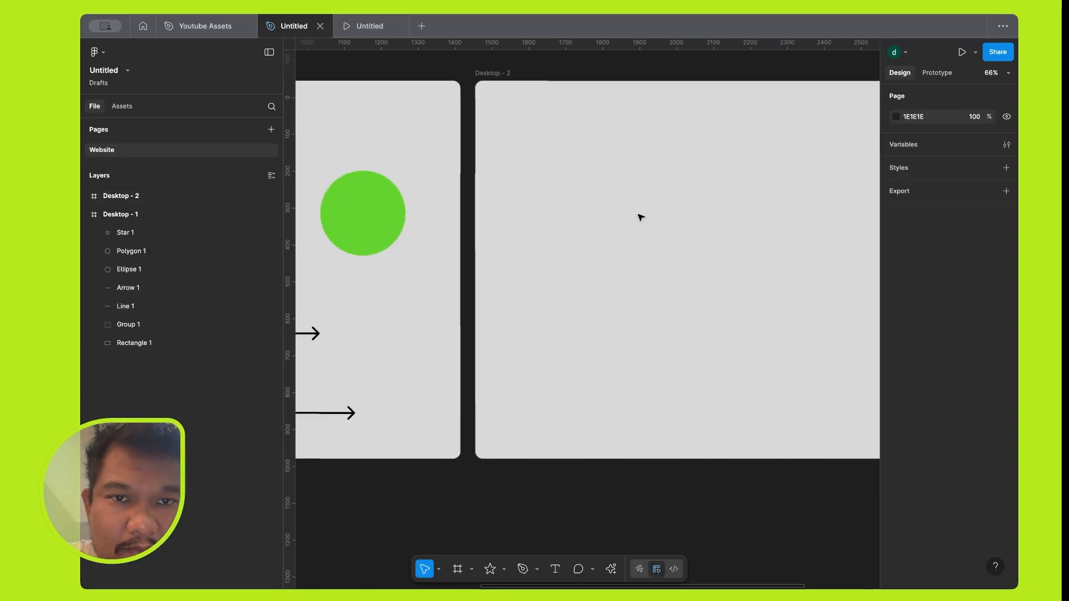
scroll(641, 217, "right", 3)
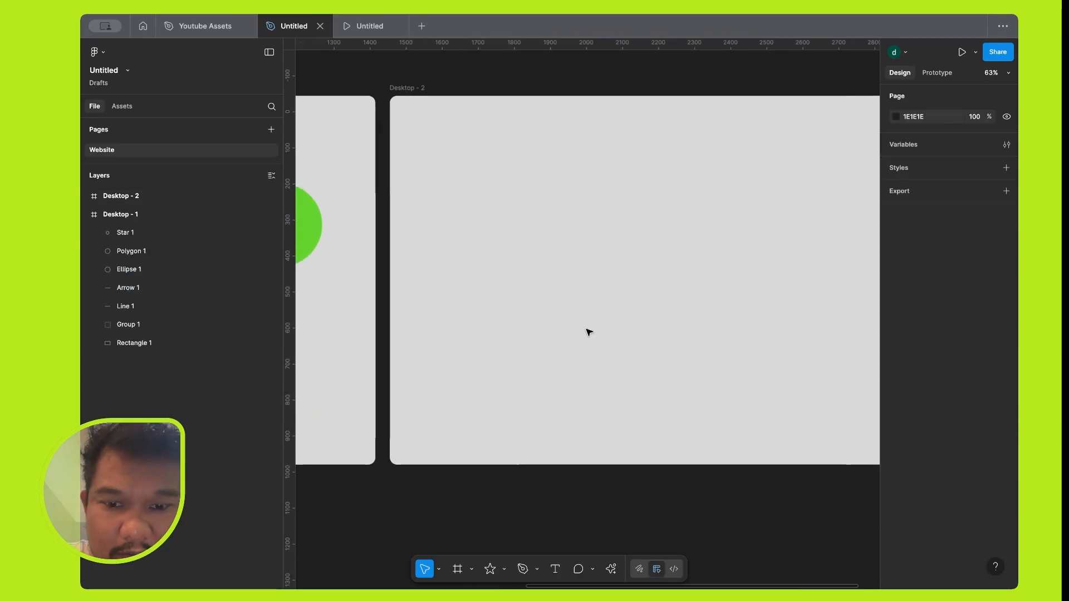
left_click(555, 569)
left_click(524, 218)
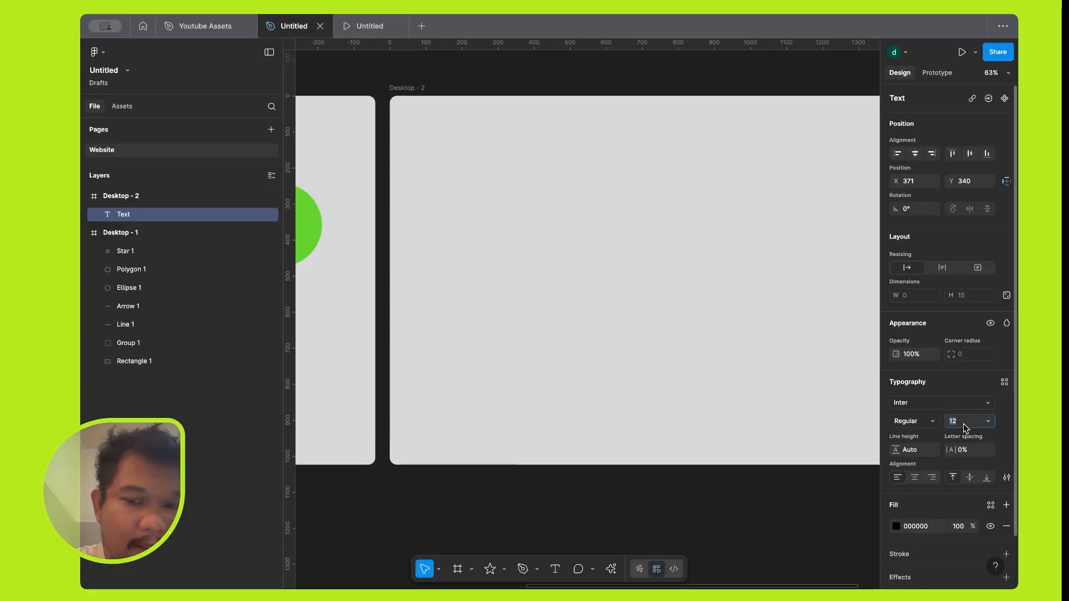
type("60")
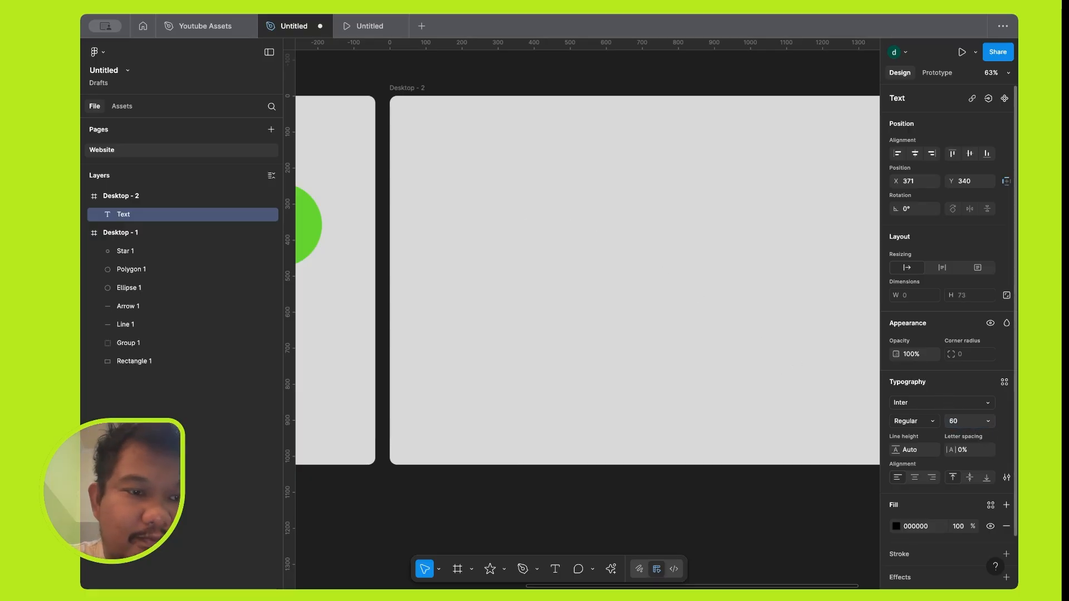
left_click(574, 268)
Place a text object reading "Amazing" in the upper part of the Desktop - 2 frame, at about X 379, Y 310.
key("t")
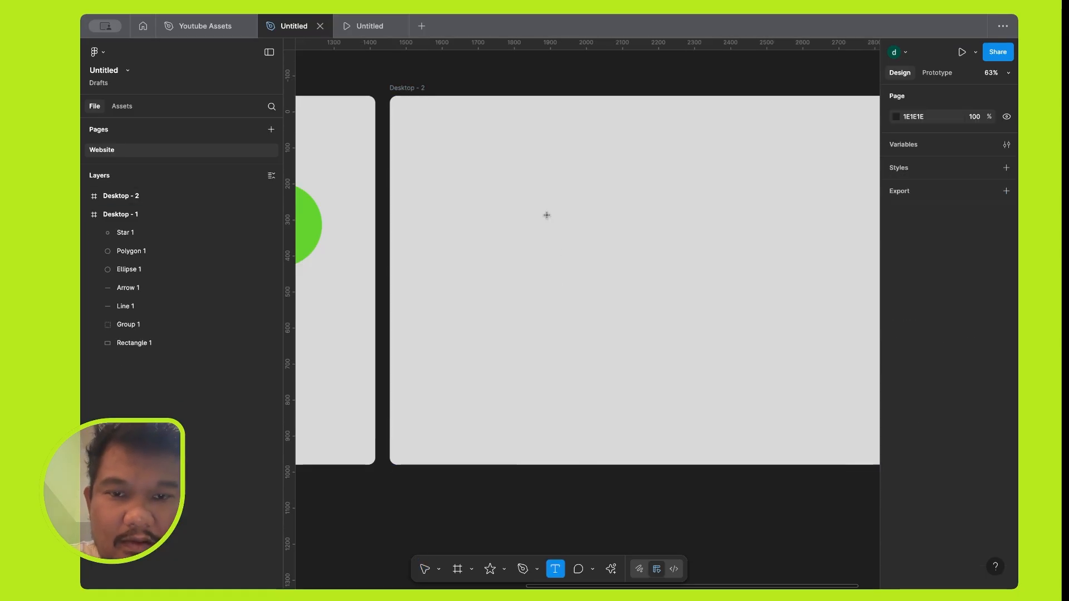
left_click(526, 207)
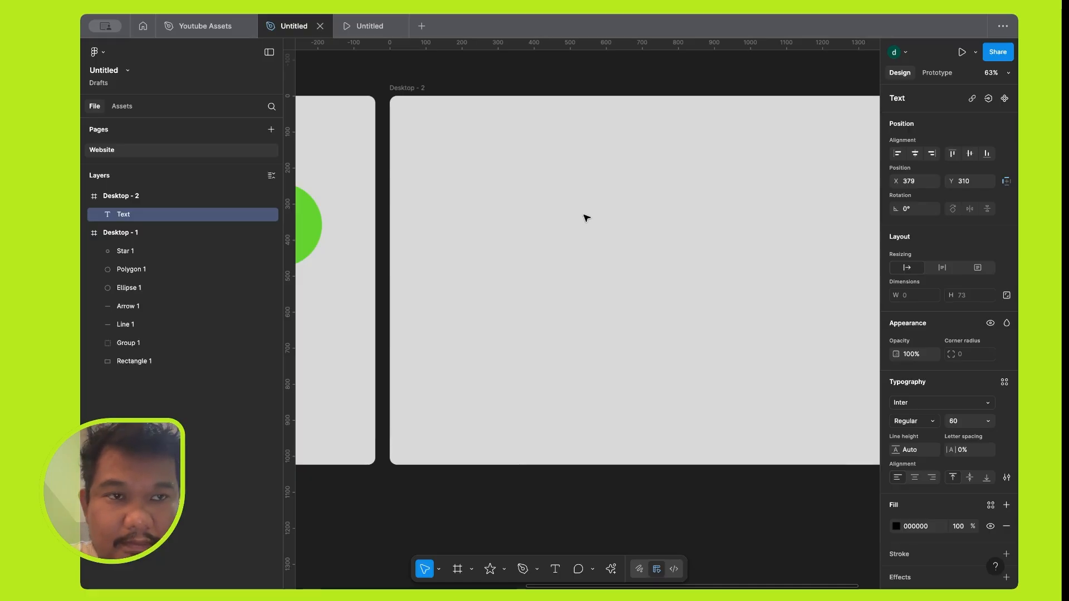
type("Amazin")
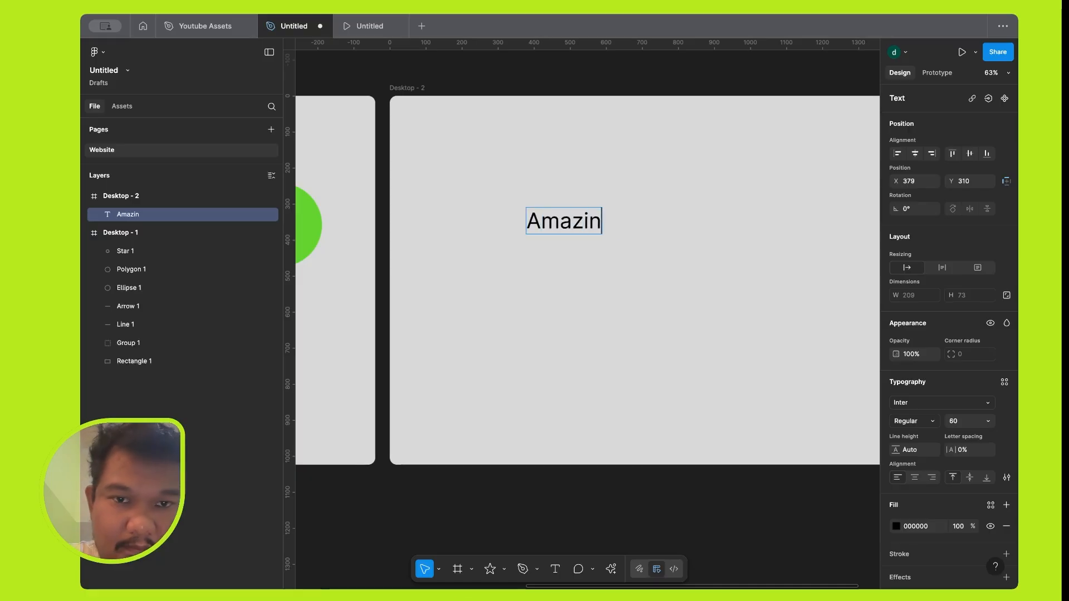
type("g")
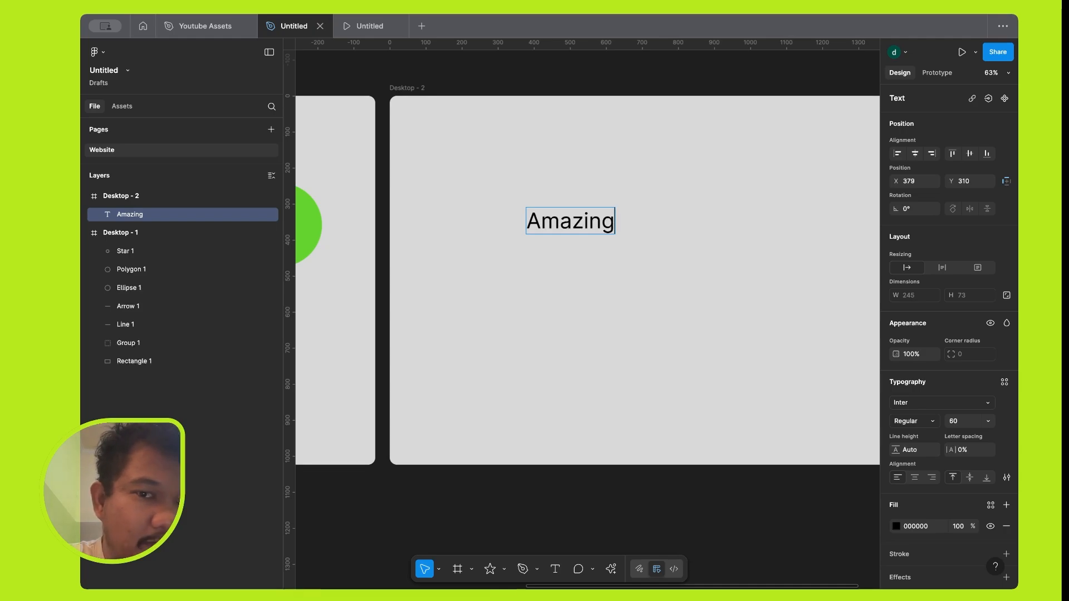
Change the font of the "Amazing" text in the Desktop - 2 frame to Roboto.
key("super+a")
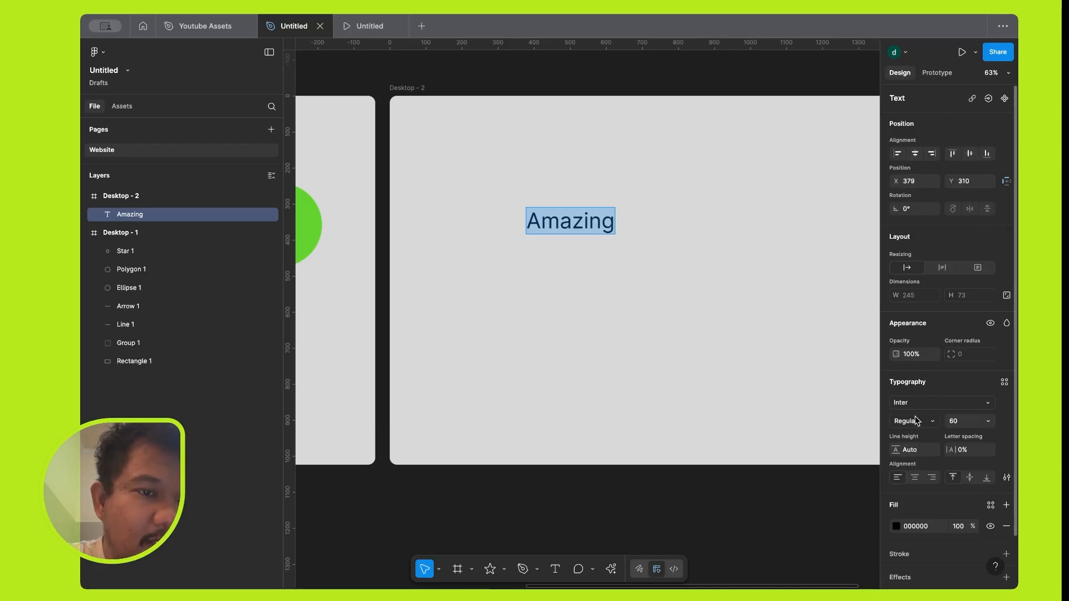
scroll(942, 367, "down", 2)
left_click(942, 365)
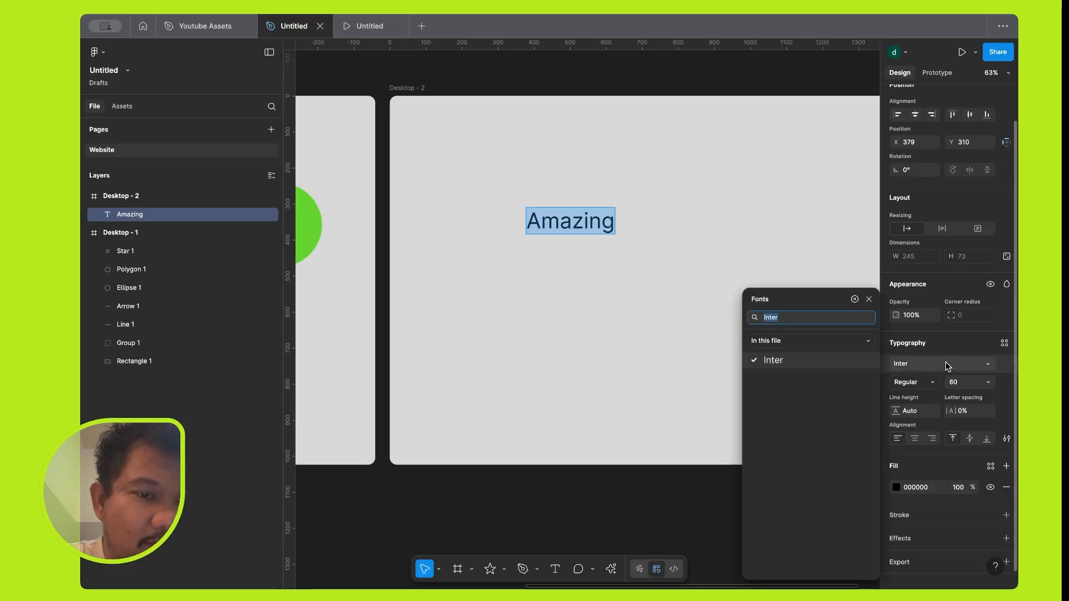
key("BackSpace")
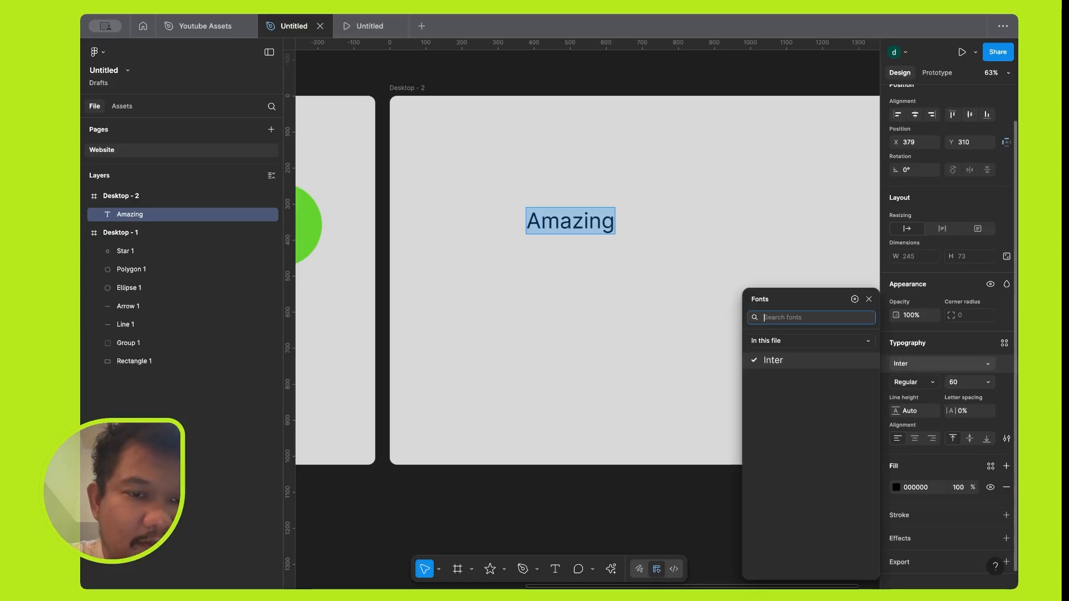
type("ro")
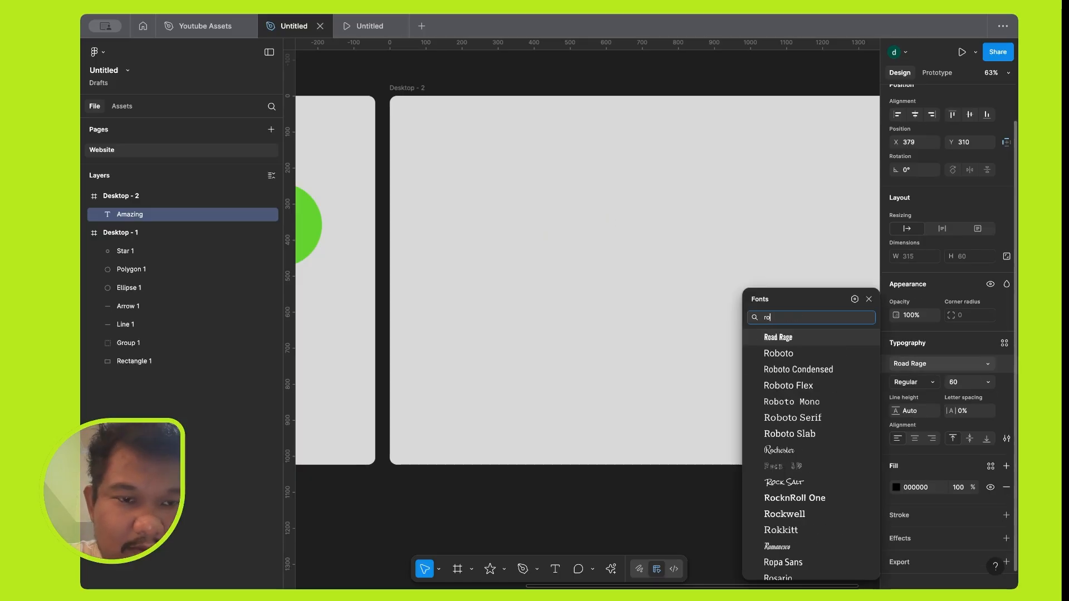
type("bo")
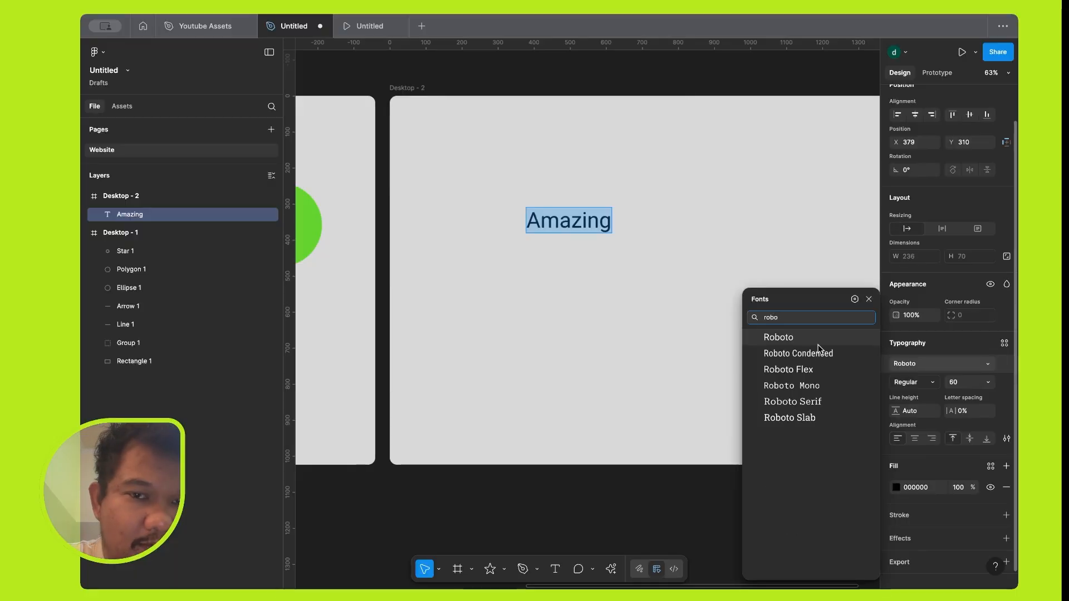
left_click(819, 342)
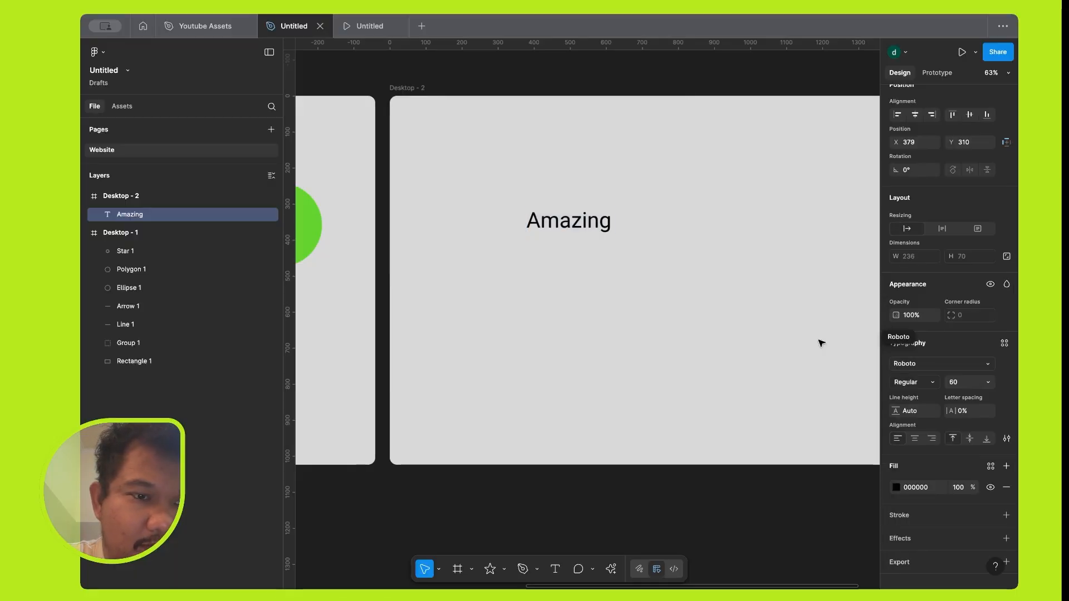
Set the "Amazing" text to the SemiBold weight with a font size of 128.
left_click(935, 385)
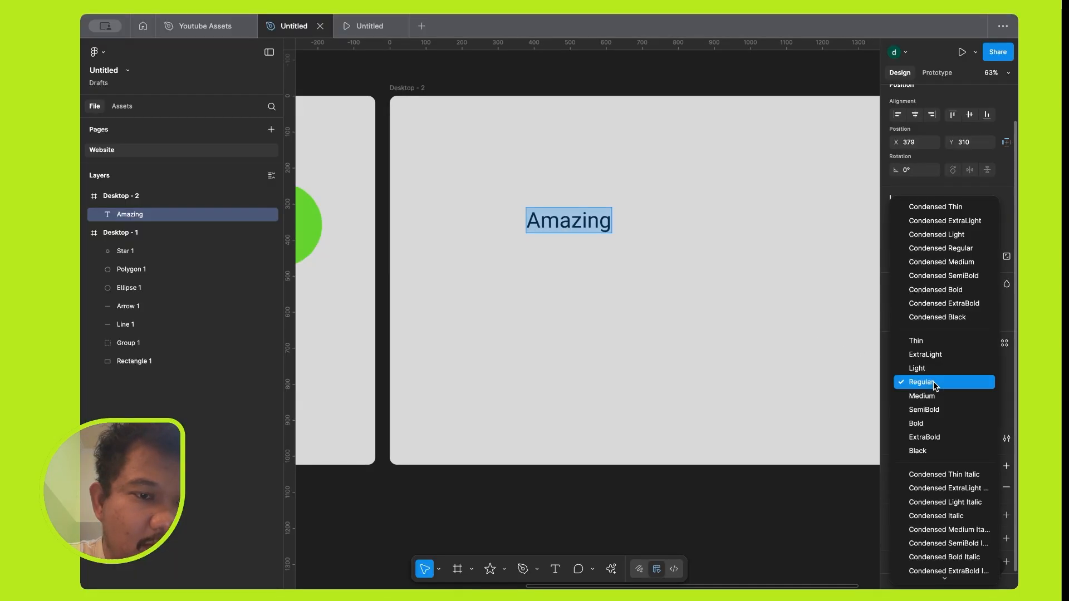
left_click(933, 410)
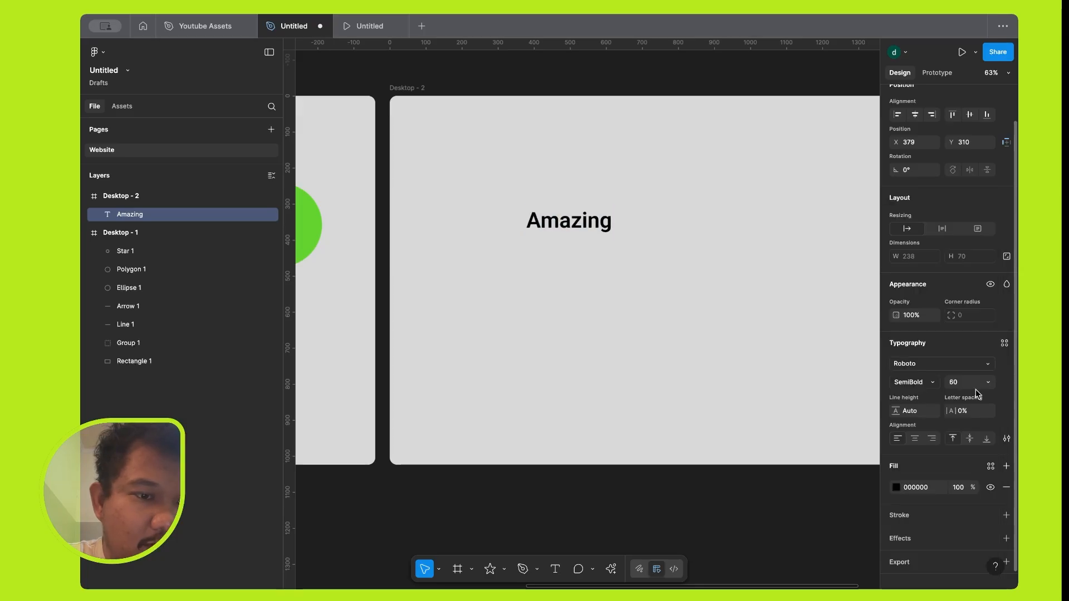
left_click(989, 383)
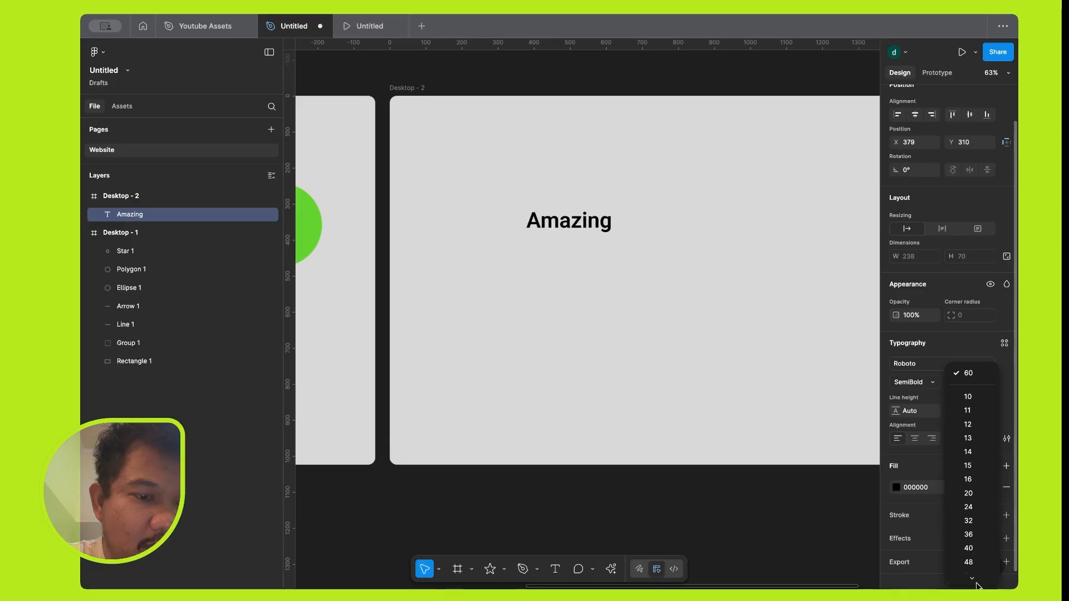
mouse_move(973, 583)
left_click(970, 550)
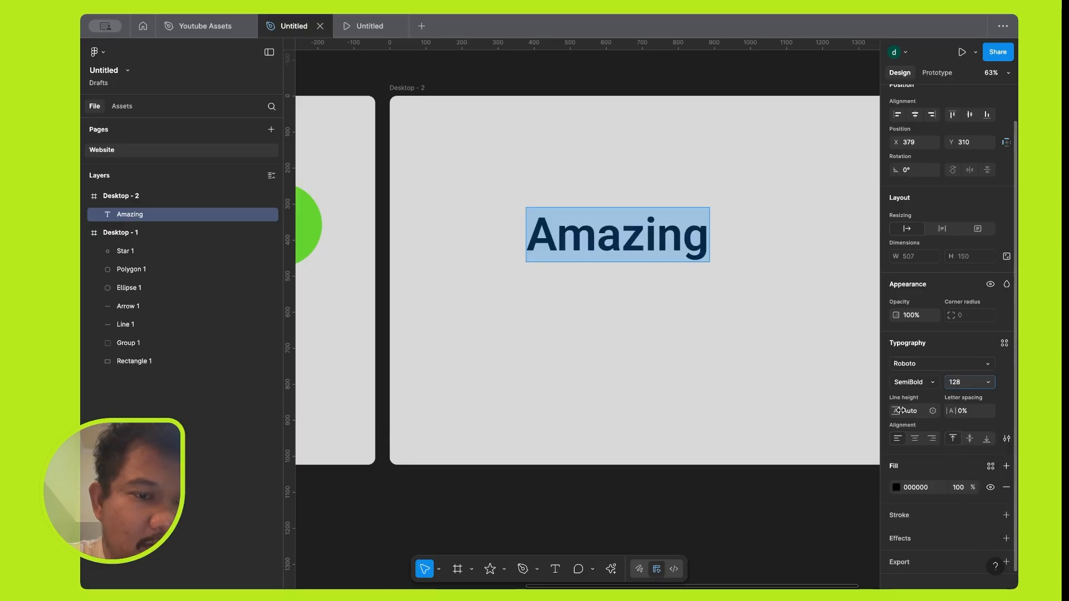
Set the letter spacing of the "Amazing" text to 1% and finish with left text alignment.
mouse_move(950, 411)
left_mouse_down()
mouse_move(1003, 403)
mouse_move(974, 399)
mouse_move(954, 412)
left_mouse_up()
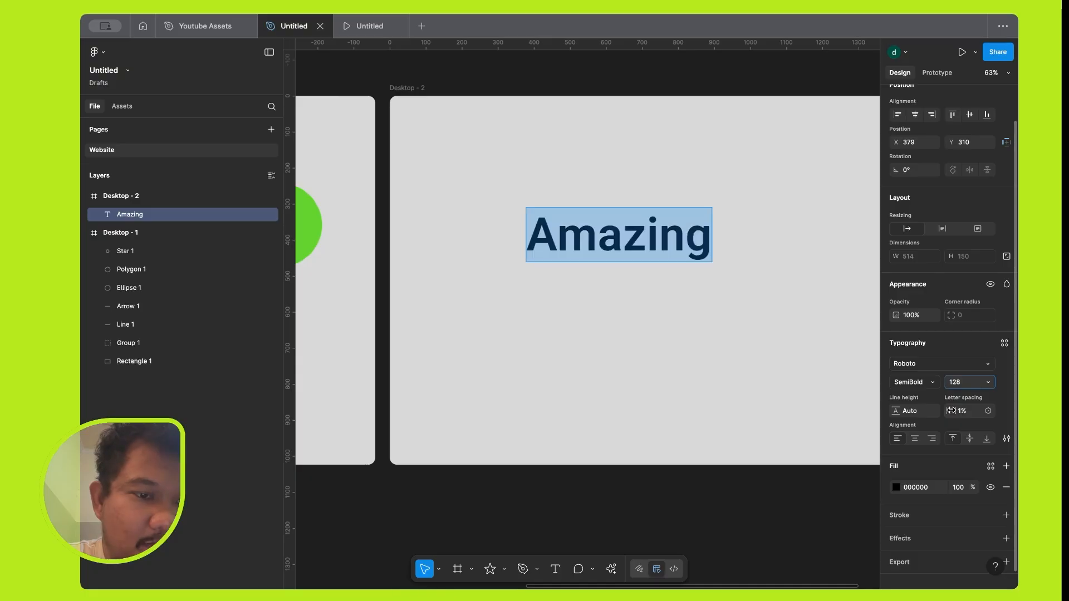
scroll(953, 413, "down", 1)
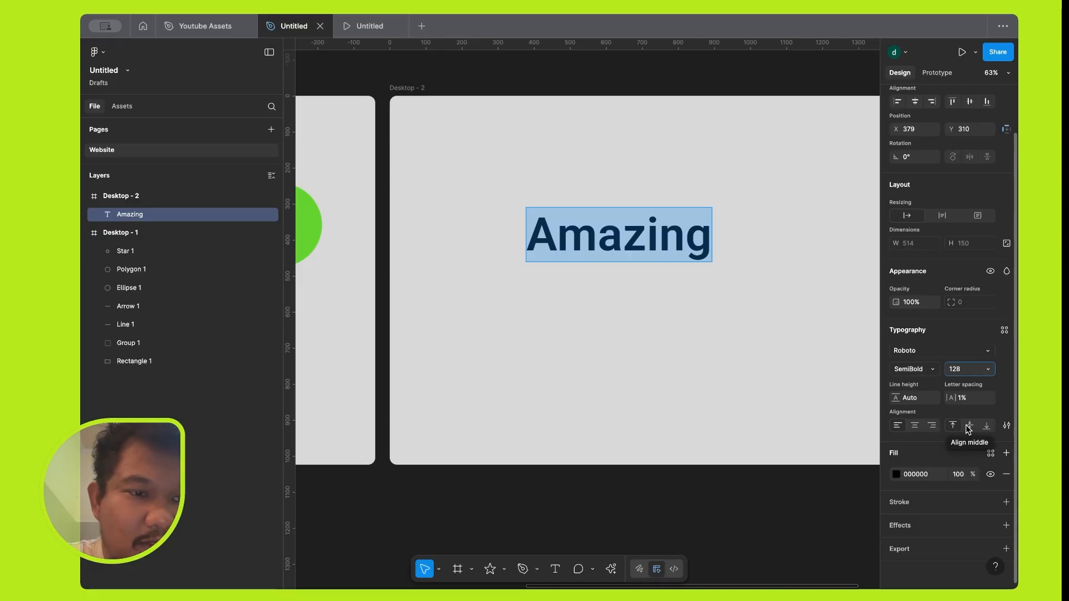
left_click(932, 427)
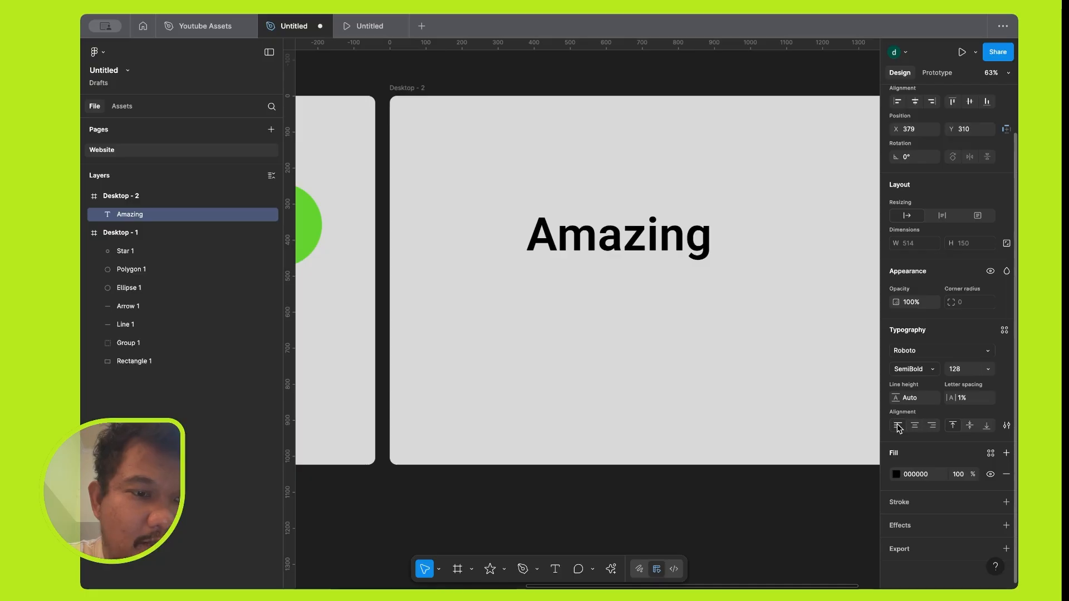
scroll(922, 412, "up", 1)
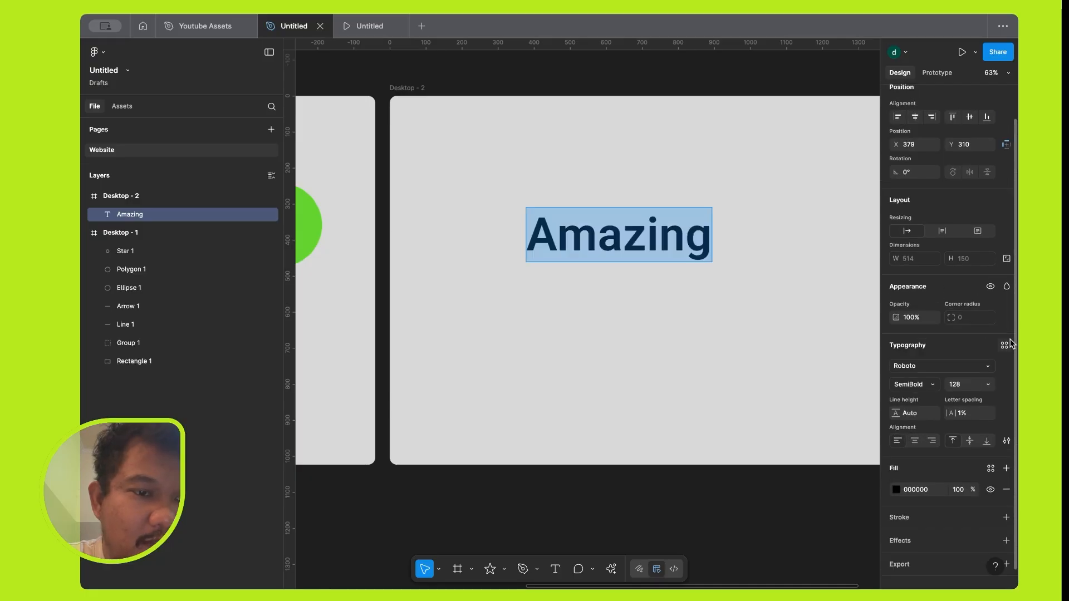
scroll(647, 305, "down", 3)
key("Escape")
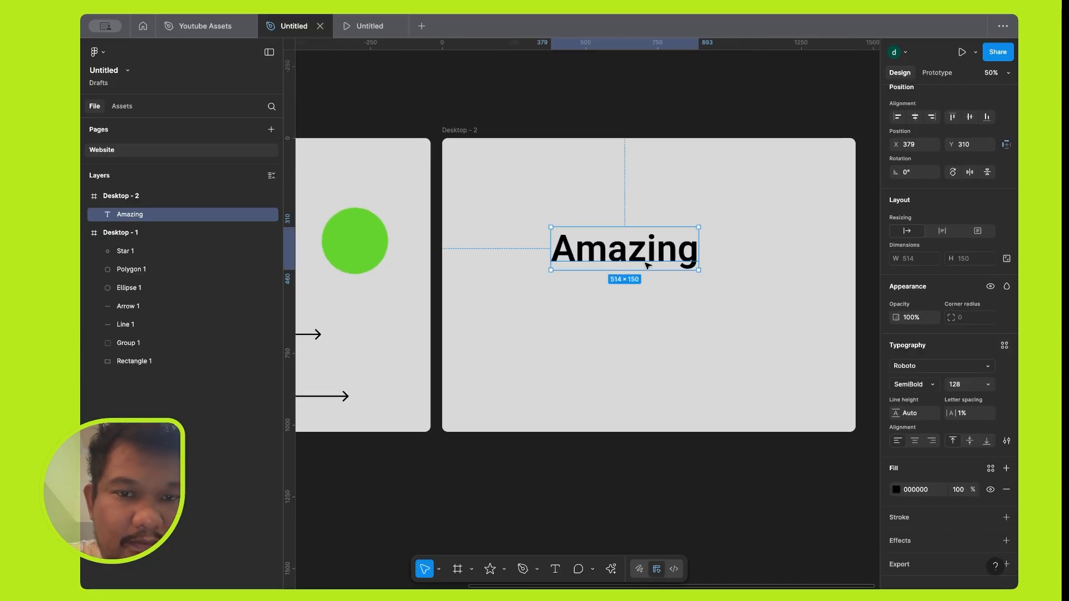
Move the text to X 485, Y 406 in Desktop - 2 and extend it to read "Amazing Spiderman".
left_click_drag(648, 266, 677, 283)
key("shift+Left")
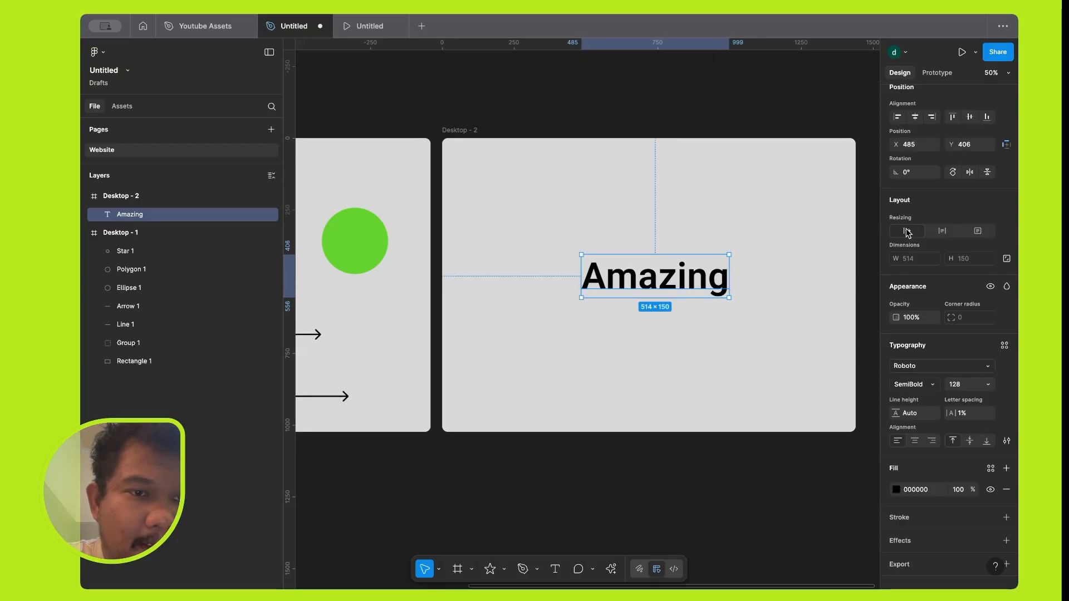
double_click(701, 282)
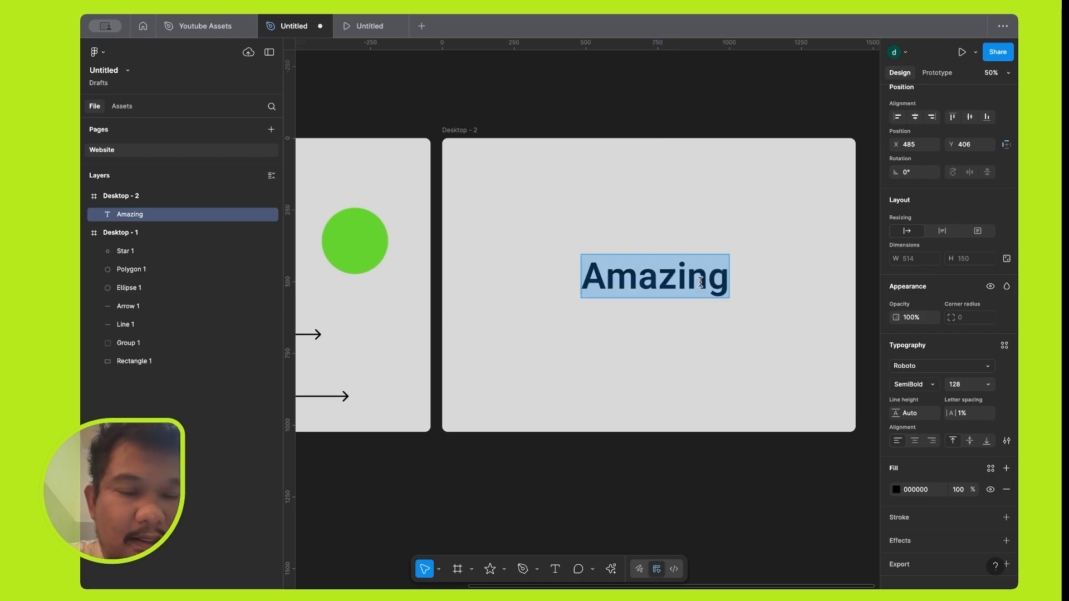
key("Right")
type("Spiderm")
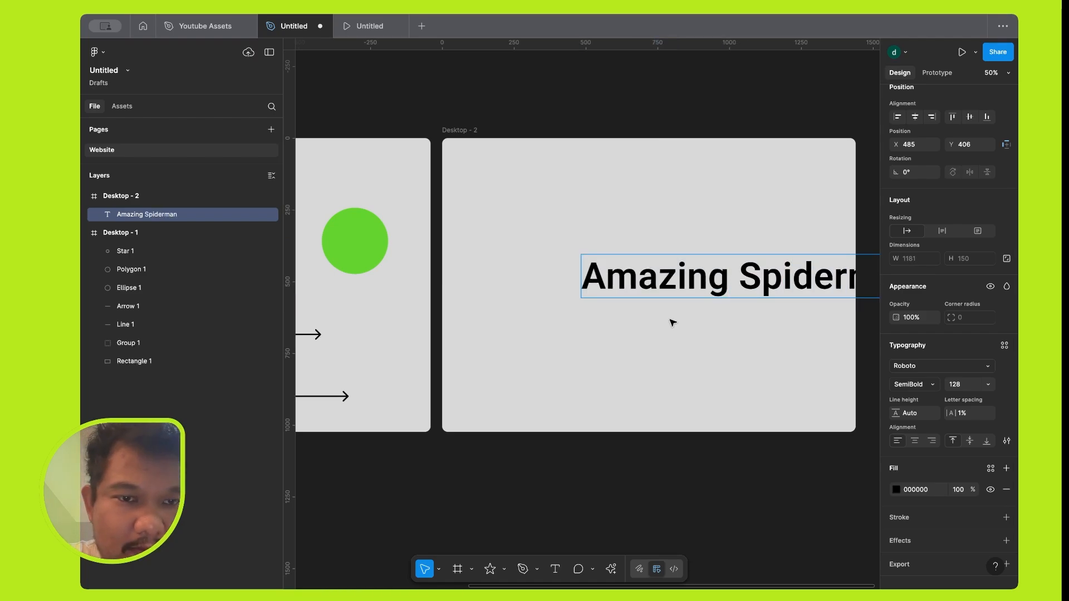
key("Escape")
Move the text to about X 149, Y 300 and extend it to read "Amazing Spiderman on youtube".
left_click_drag(724, 272, 627, 241)
key("Return")
key("Right")
type("on youtube")
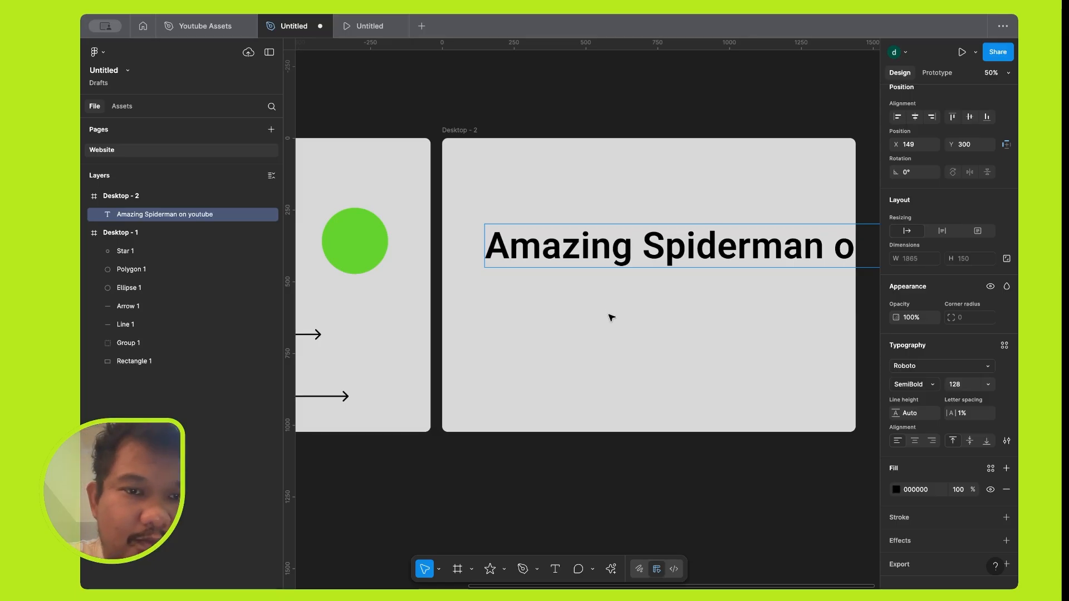
key("Escape")
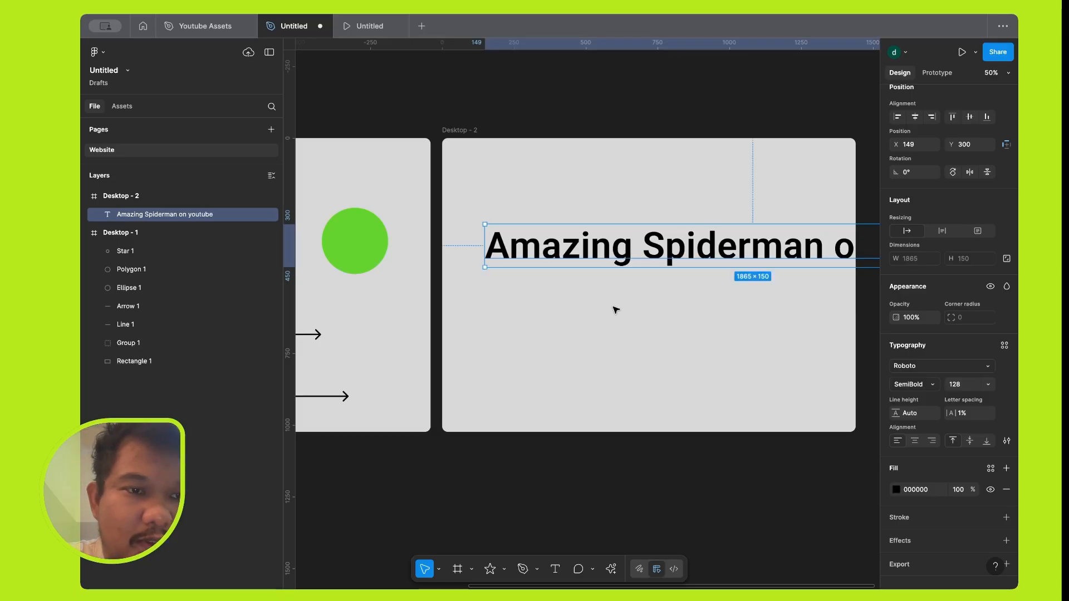
Switch the text's resizing to auto height and narrow its box to about 814 wide so the words wrap.
left_click(941, 234)
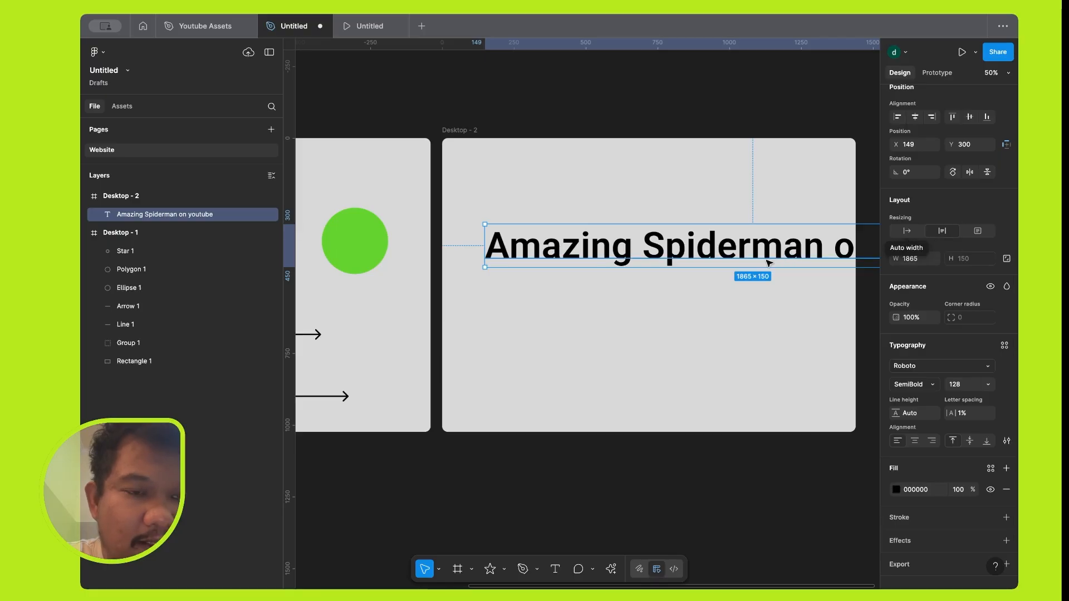
scroll(768, 263, "down", 5)
scroll(768, 263, "down", 1)
scroll(768, 263, "right", 4)
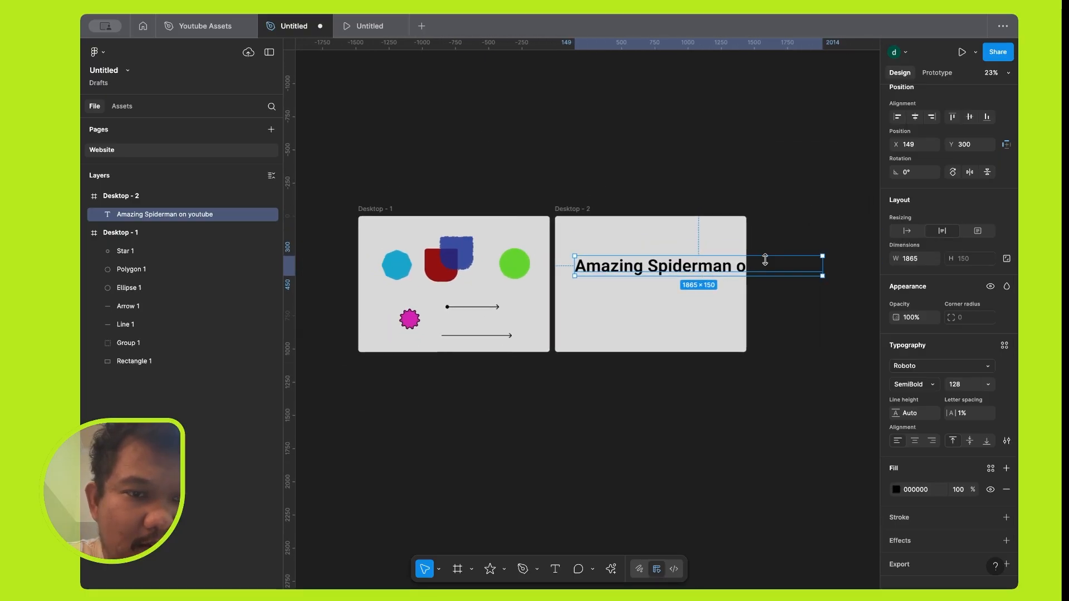
left_click_drag(771, 280, 633, 293)
scroll(619, 292, "up", 10)
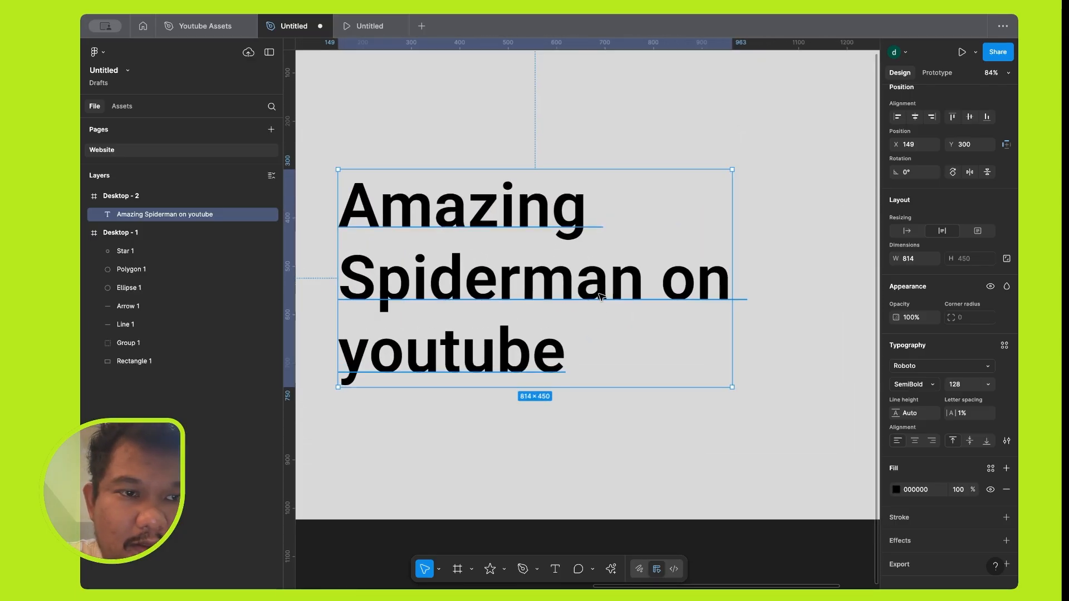
Move the text to about X 212, Y 259, and switch its resizing to auto width and back to auto height.
scroll(600, 295, "down", 5)
left_click_drag(601, 295, 618, 286)
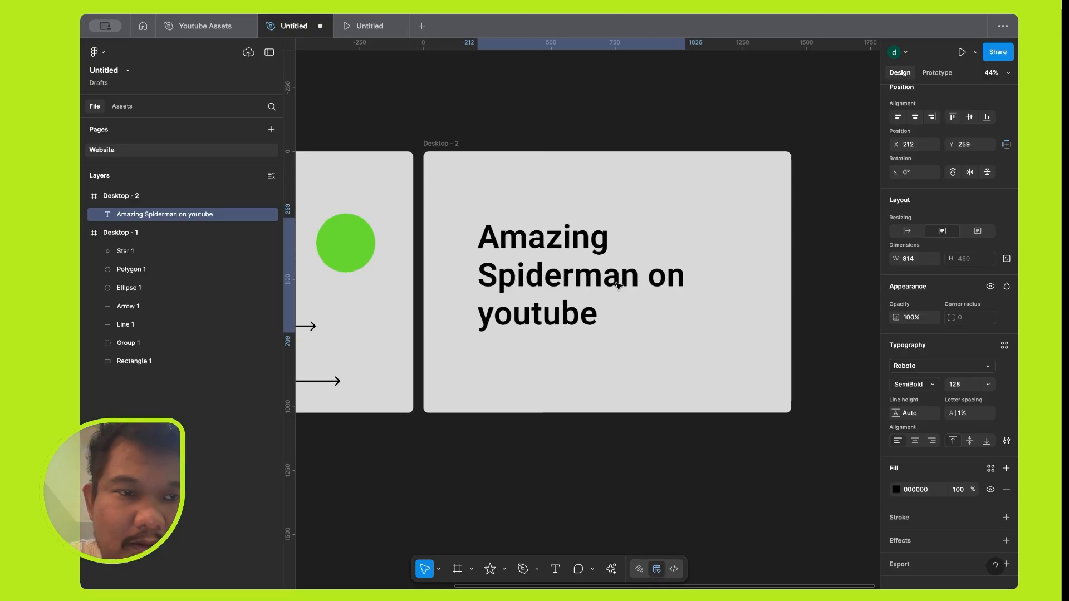
left_click(910, 231)
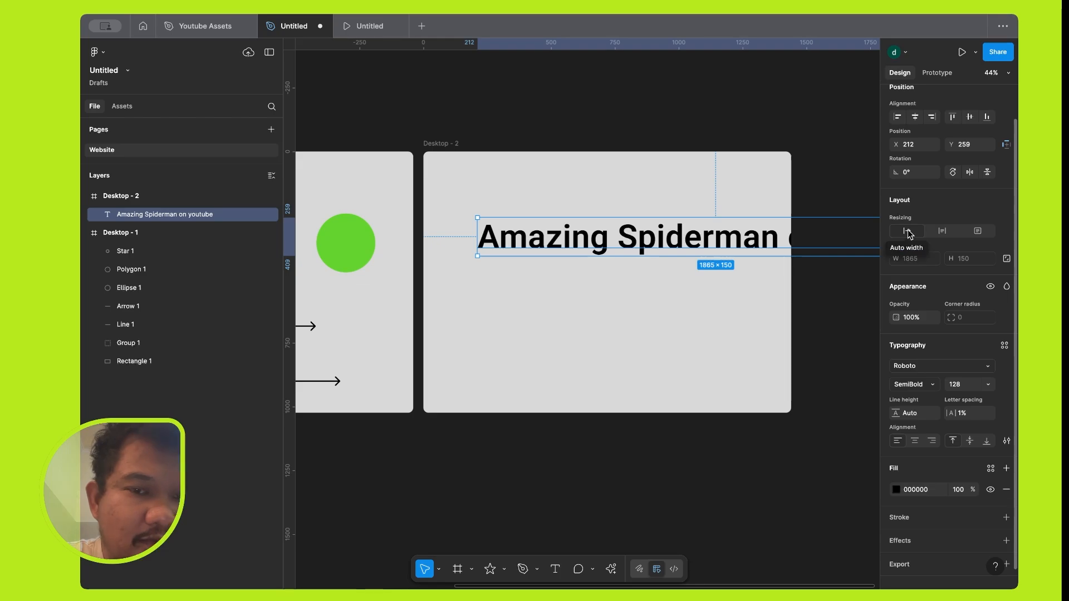
left_click(943, 231)
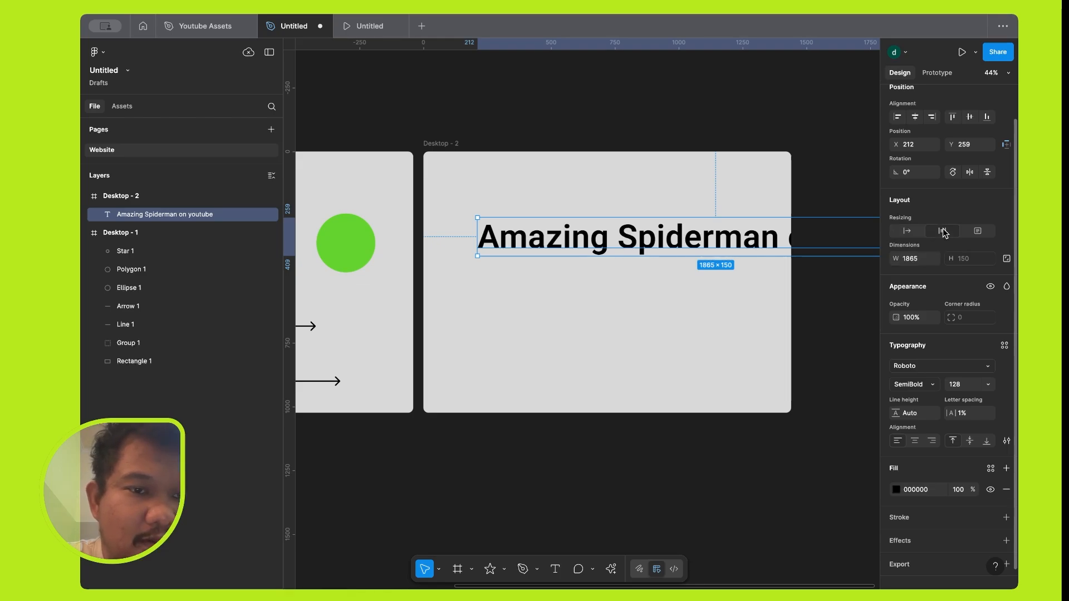
Append a long run of random filler letters after "youtube" to test the auto-height text box.
scroll(642, 332, "down", 5)
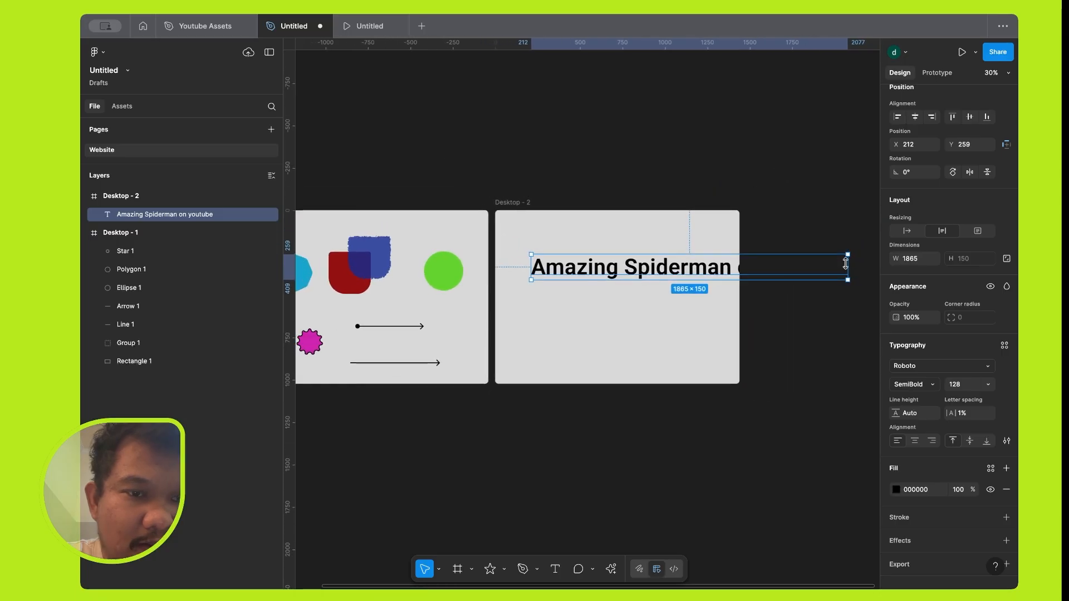
double_click(718, 275)
key("Escape")
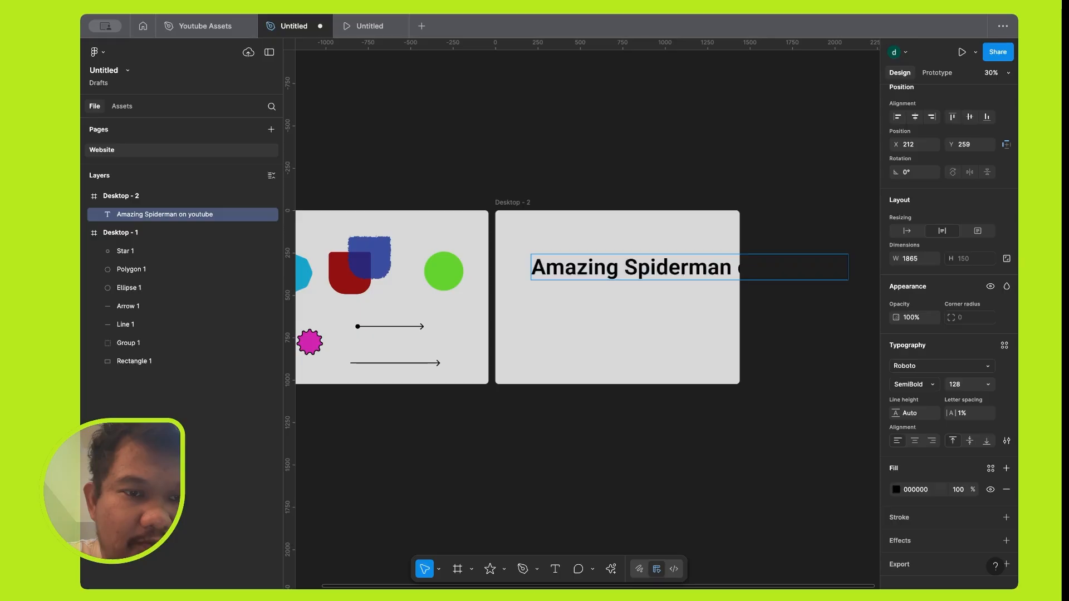
type("lkanslkdknklankldnlansdlna")
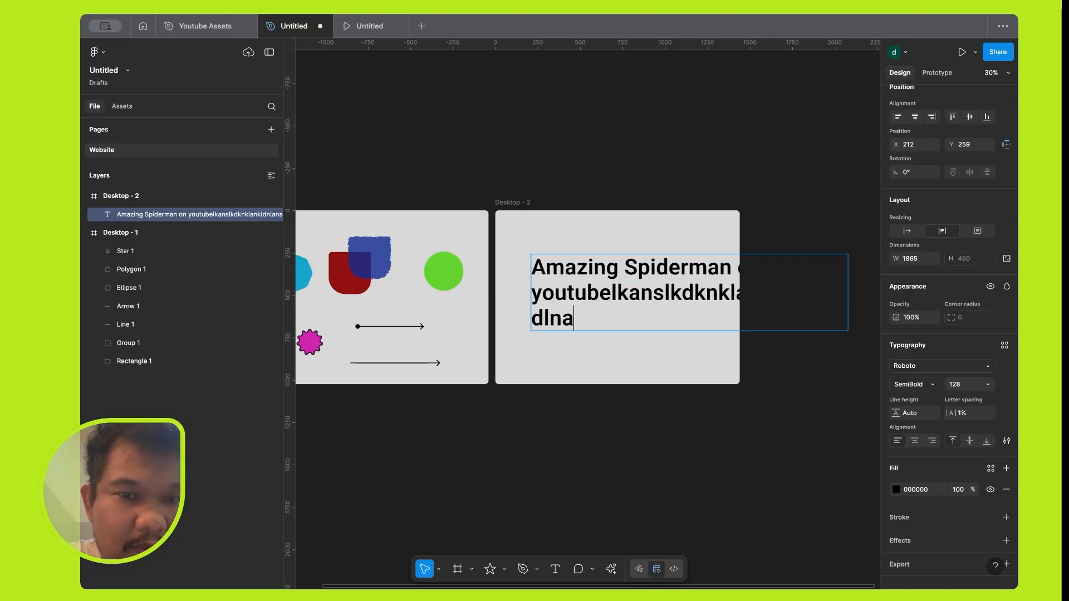
type("lsndlaknsldnlansklajnslkndlkanslkndlk")
type("lkajsdlknalsknd")
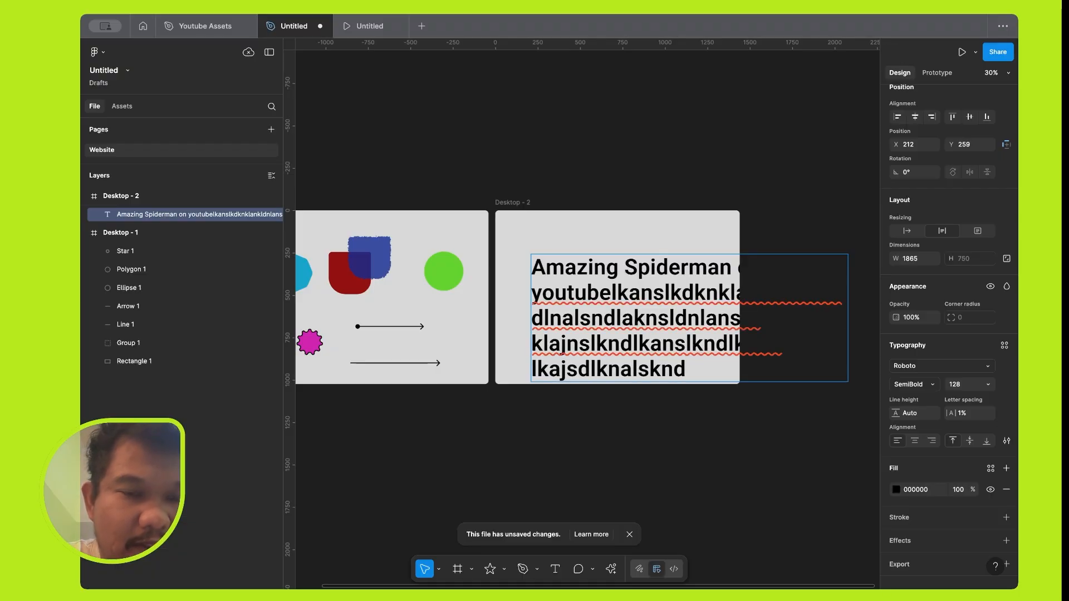
Replace the entire content of the text object in Desktop - 2 with "Amazing".
key("ctrl+a")
key("BackSpace")
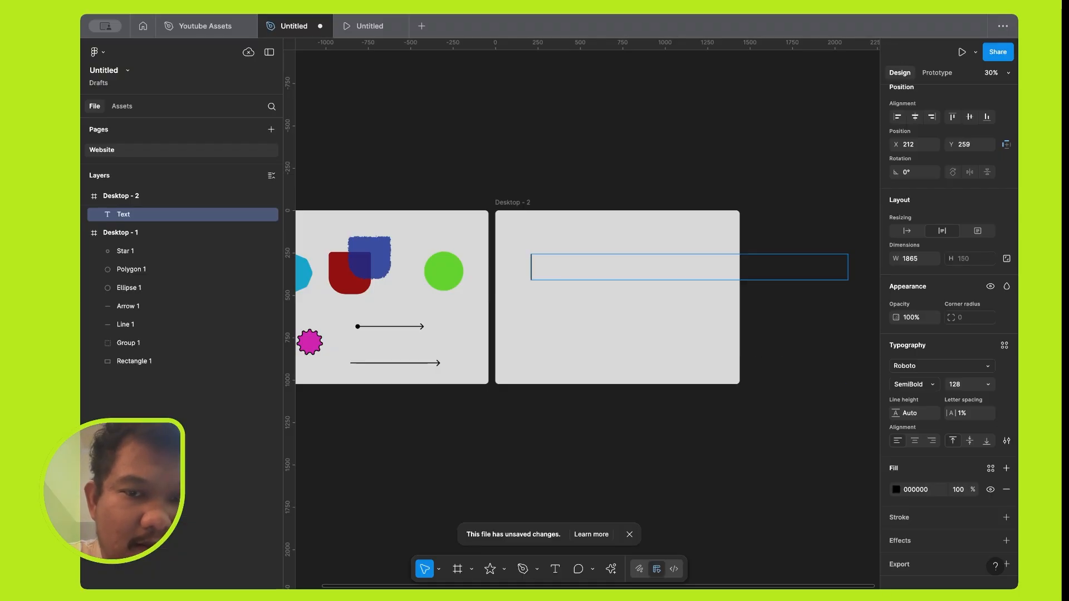
type("Amazing")
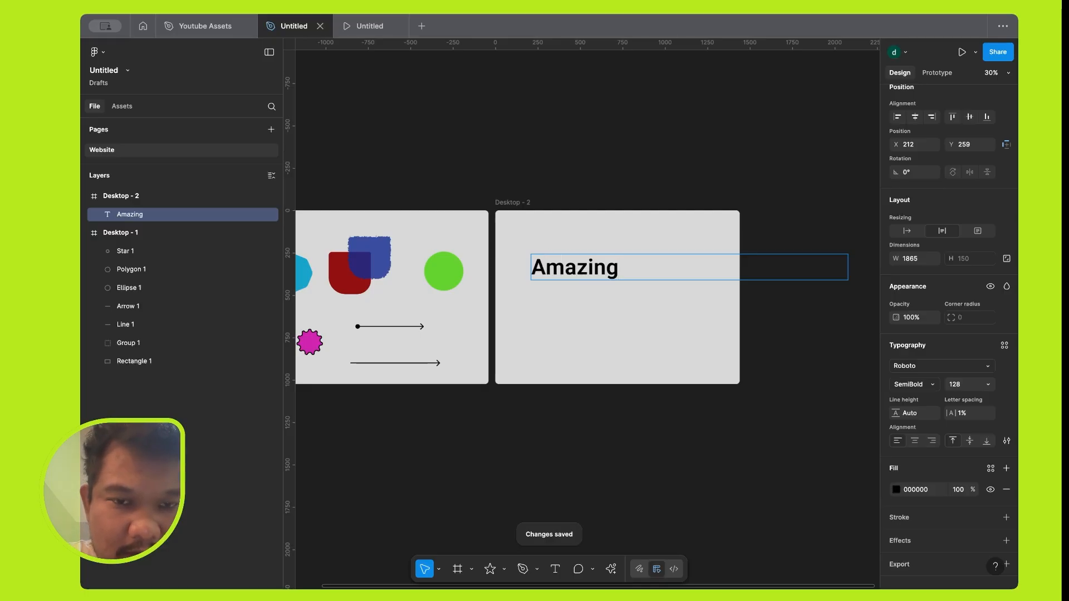
Paste a second "Amazing" after the first word and set the text's resizing to auto width.
key("super+a")
key("super+c")
key("Right")
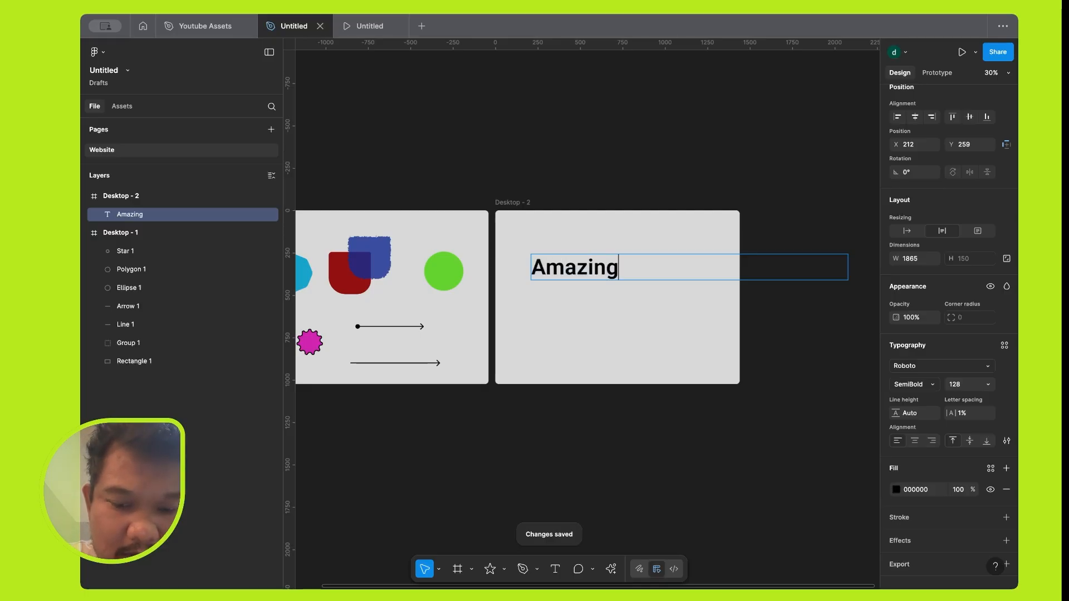
key("super+v")
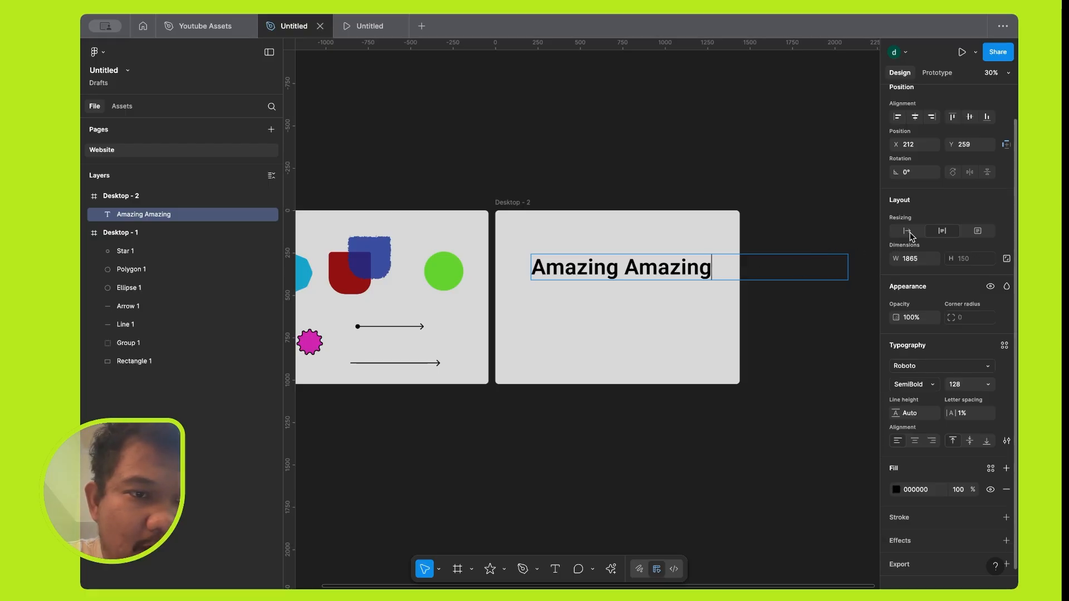
left_click(907, 232)
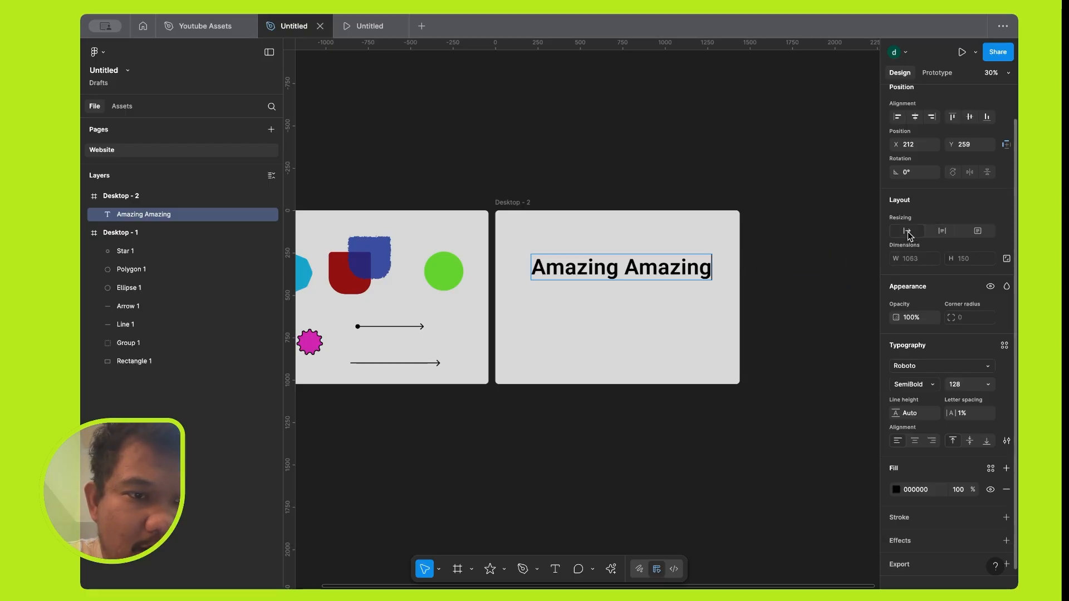
Paste several more copies of "Amazing" into the auto-width text and delete everything after the first two words.
key("super+v")
key("super+v")
key("super+v")
key("super+v")
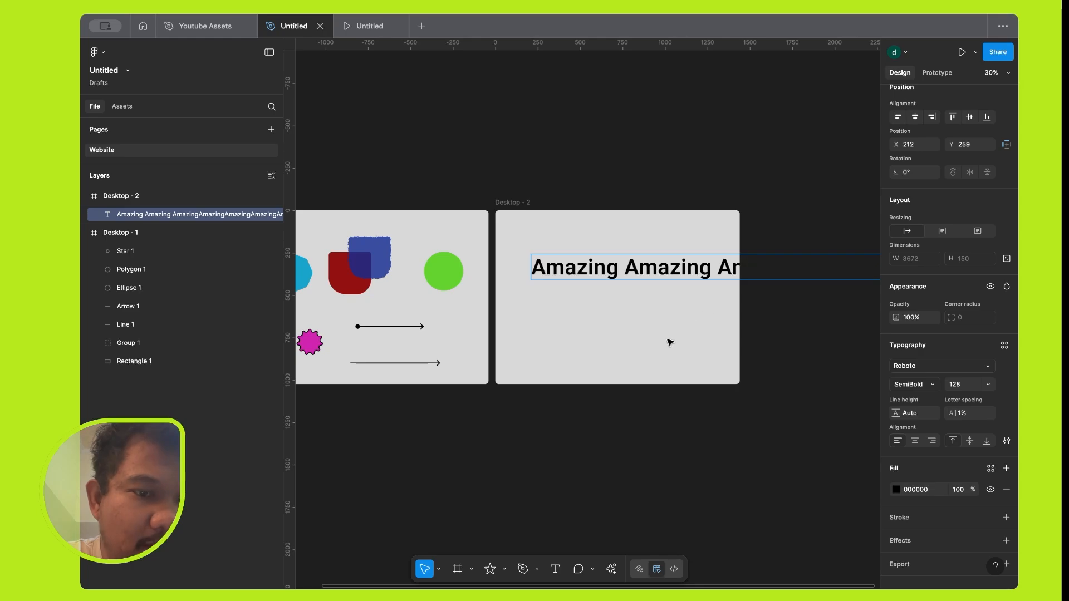
scroll(669, 342, "right", 5)
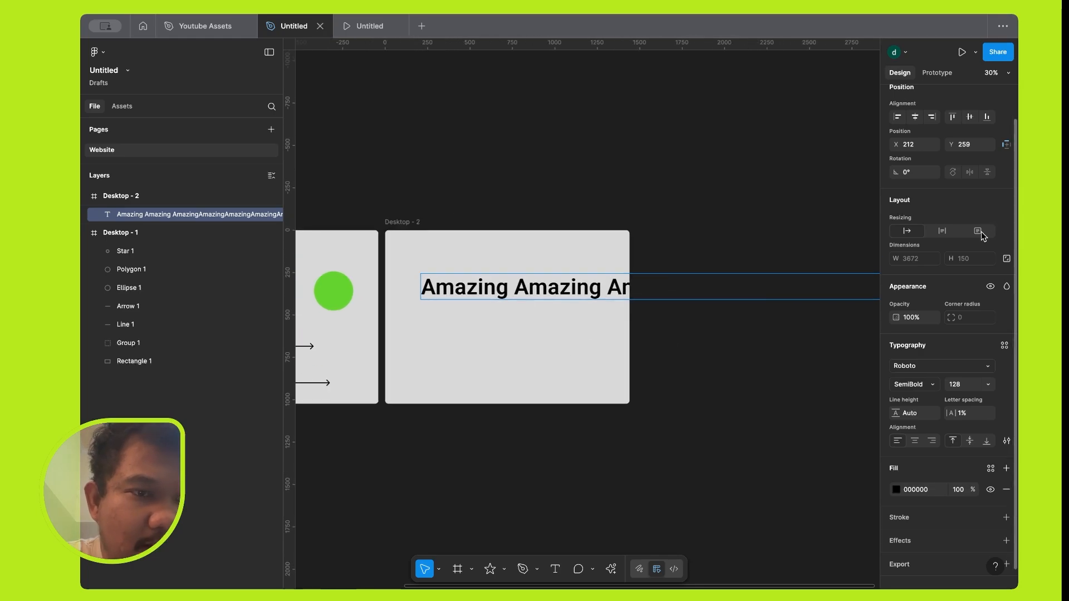
left_click(608, 287)
key("super+shift+Right")
key("BackSpace")
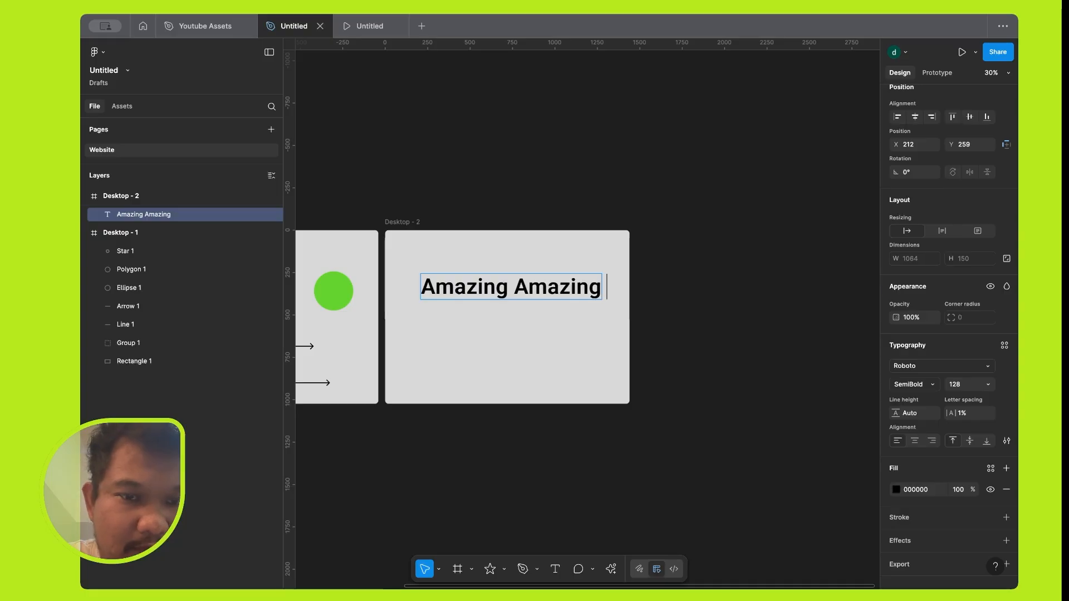
Set the text's resizing to fixed size and append a long run of random filler letters after "Amazing Amazing".
left_click(978, 231)
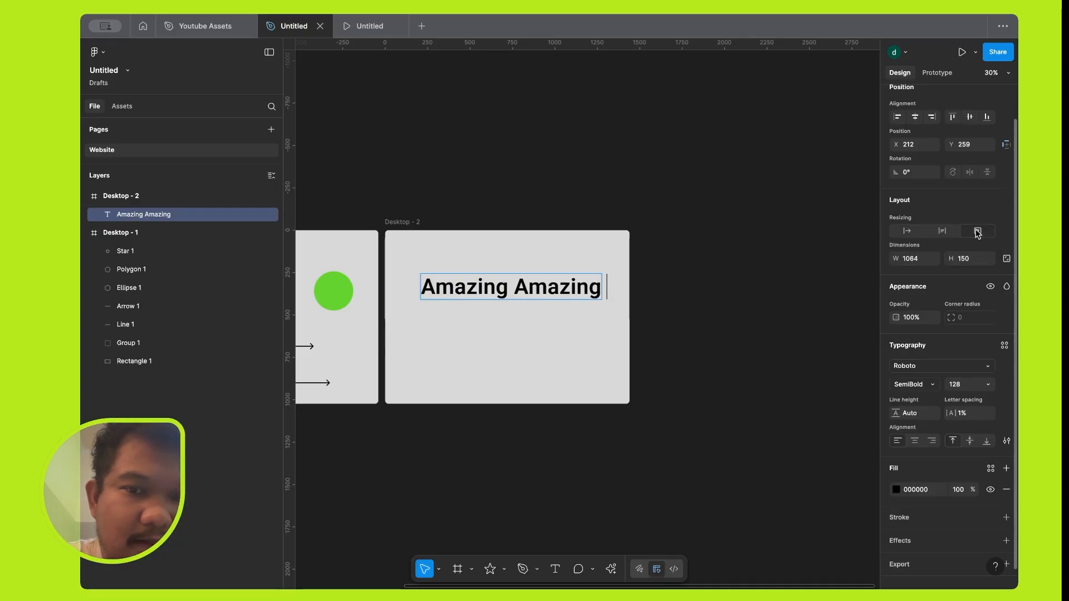
double_click(591, 293)
key("Right")
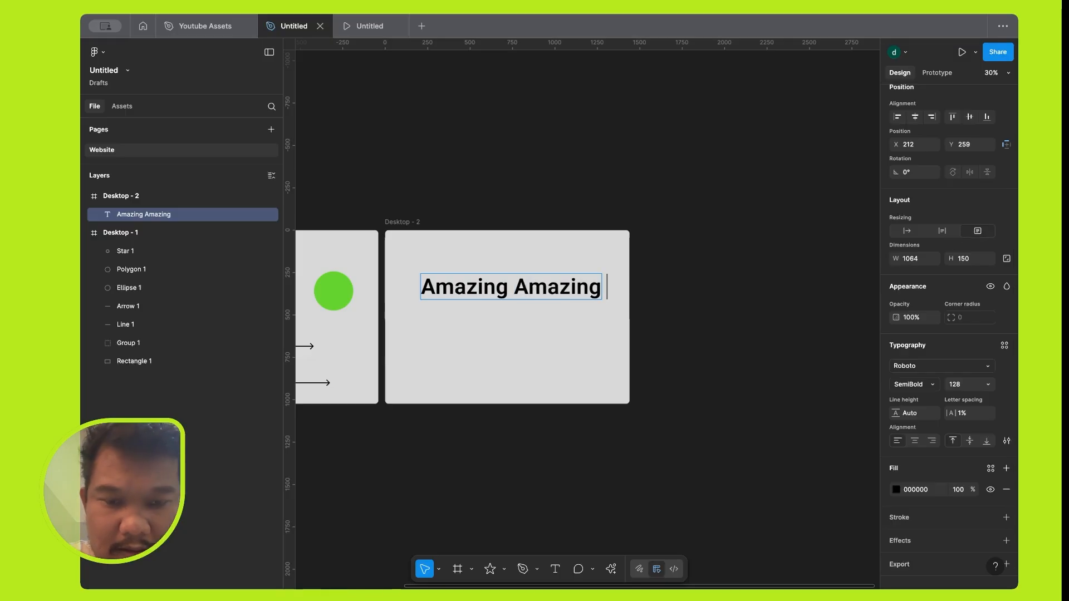
type("lkaslkdnlanmsdkalksndlnasld")
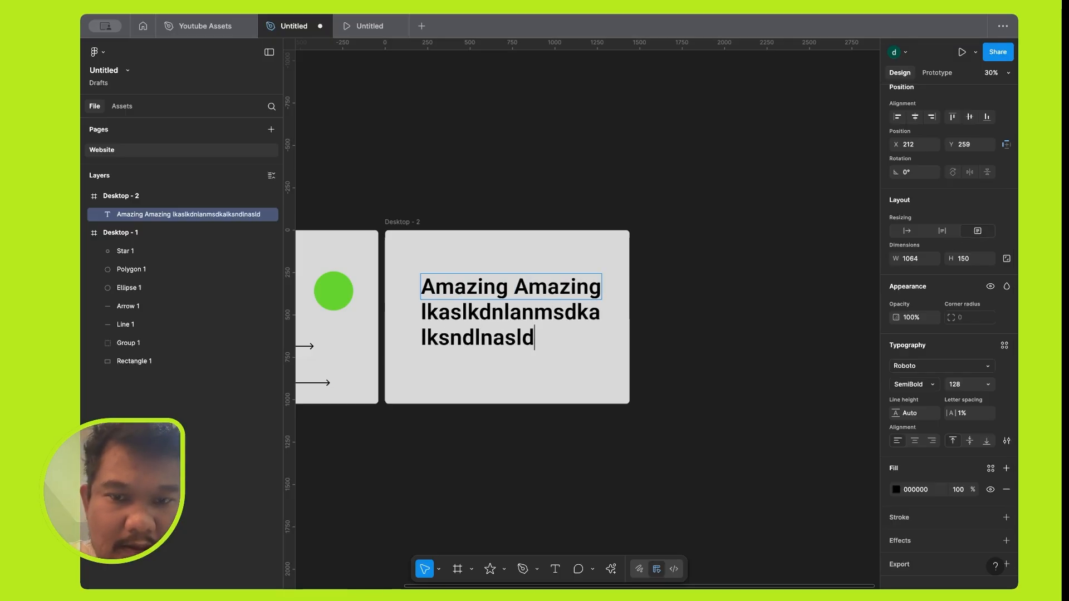
type("nlamnsldmlasndlknasdkn")
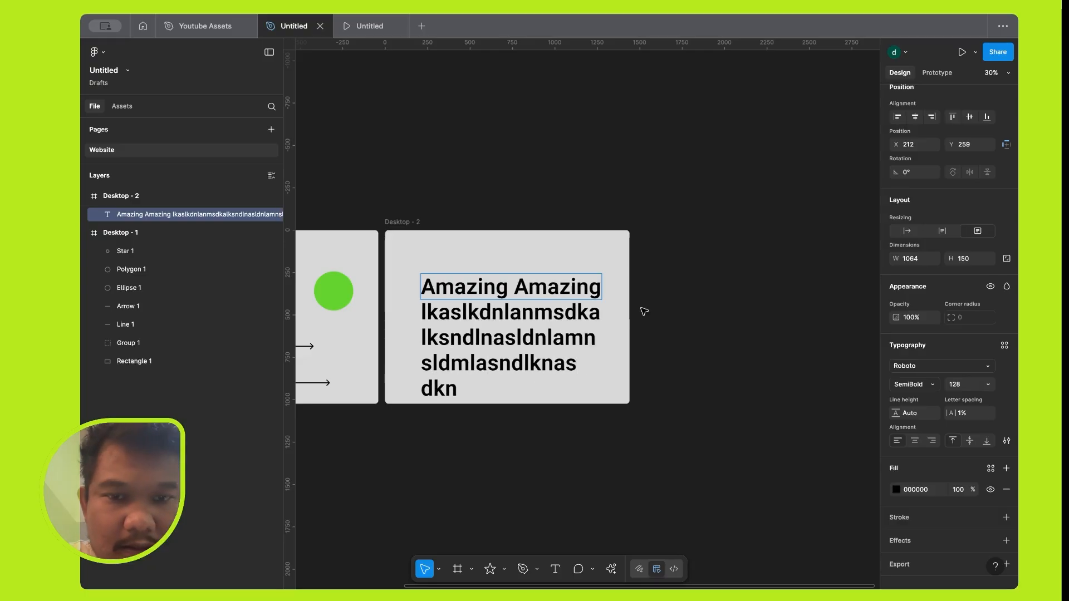
key("Escape")
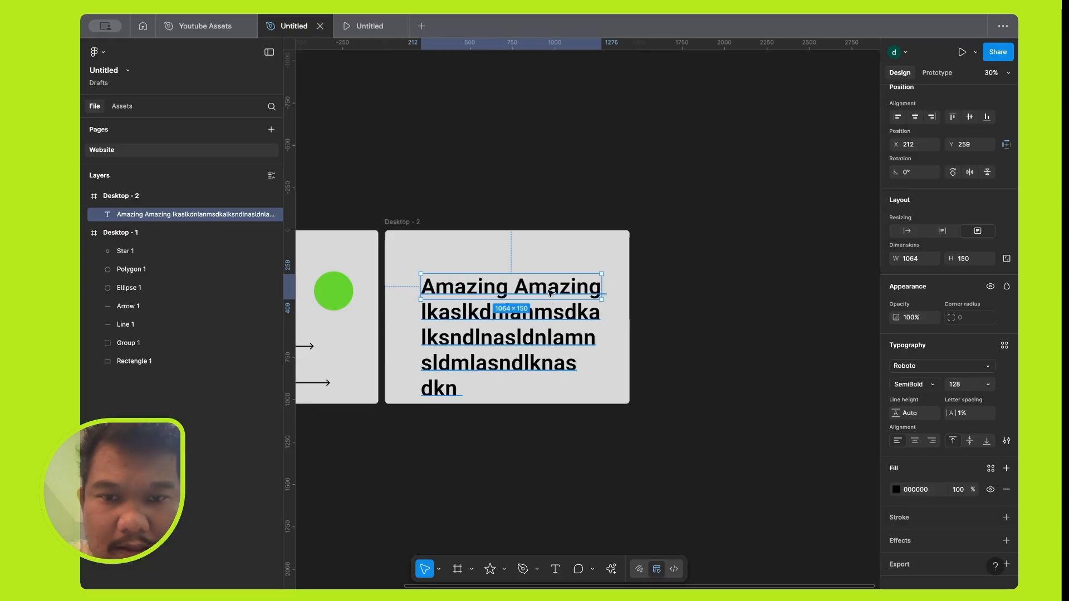
Move the text up to about X 209, Y 134 and set its vertical trim to cap height to baseline.
left_click_drag(550, 277, 549, 255)
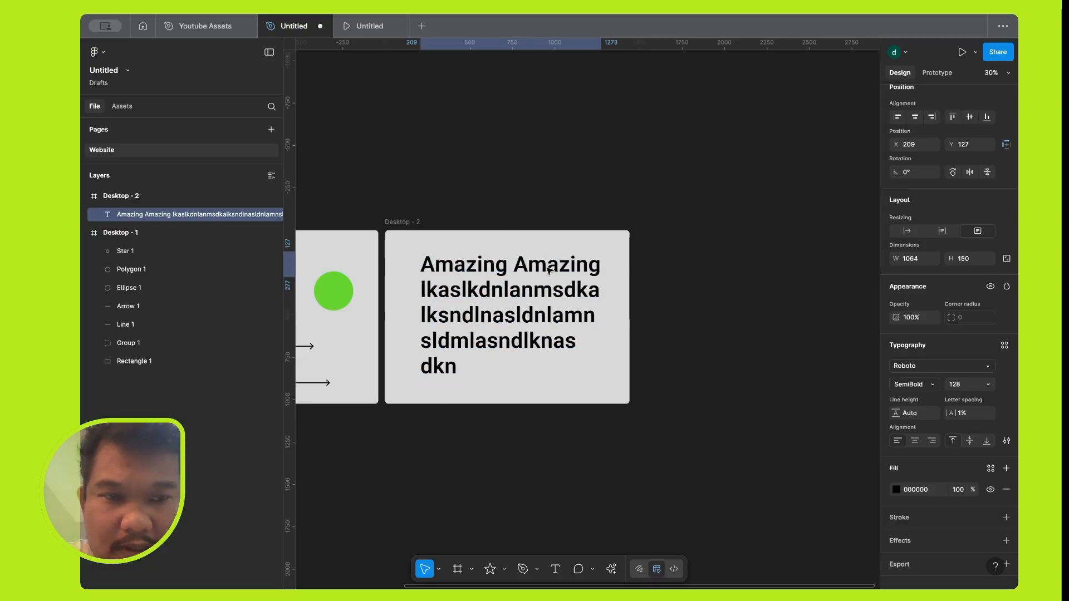
left_click_drag(574, 302, 574, 304)
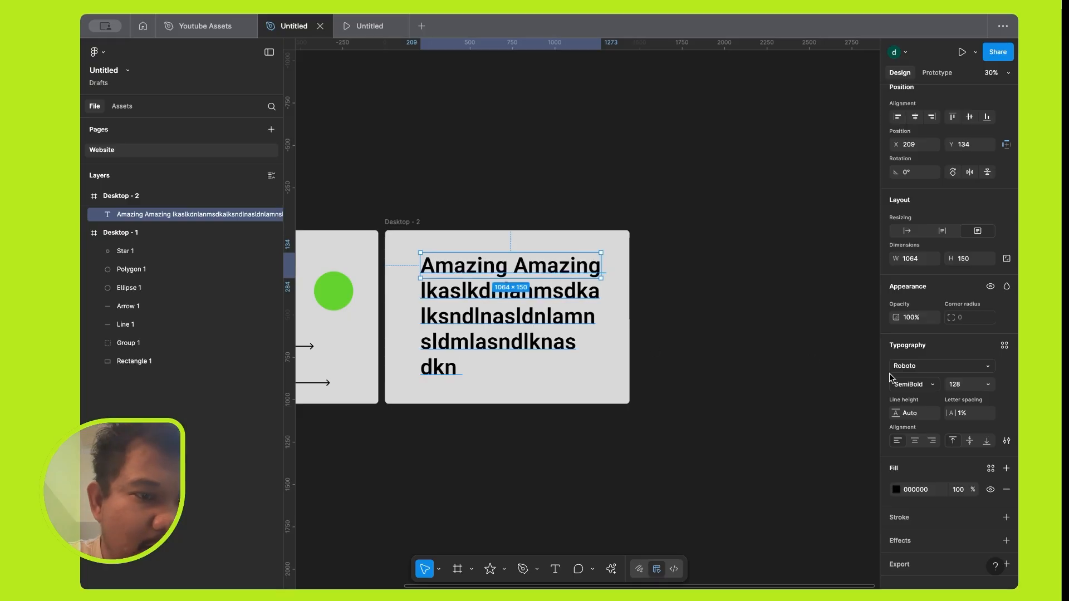
left_click(1006, 442)
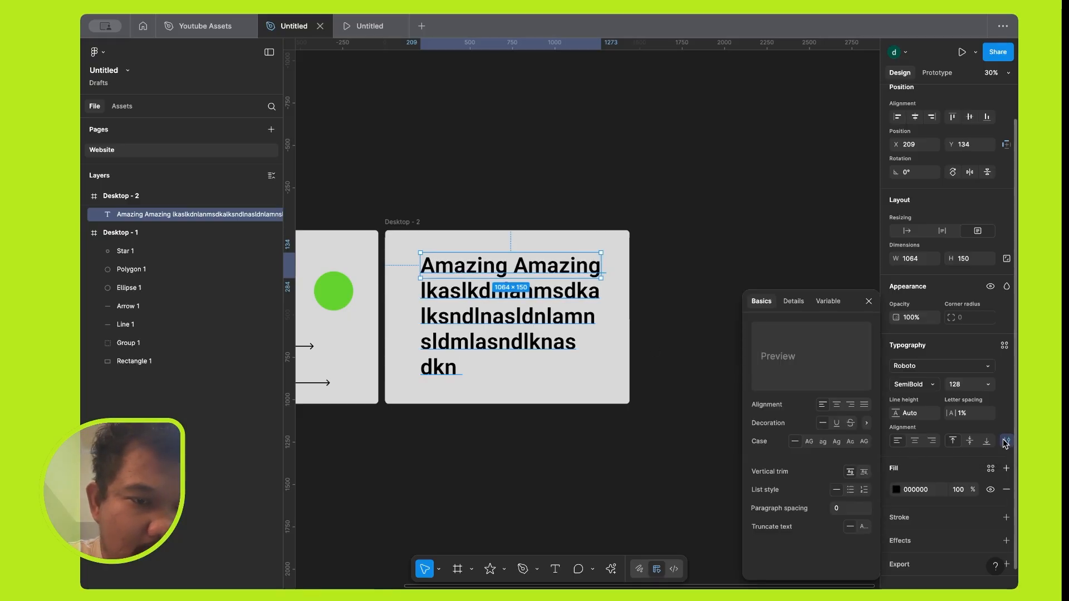
left_click(864, 473)
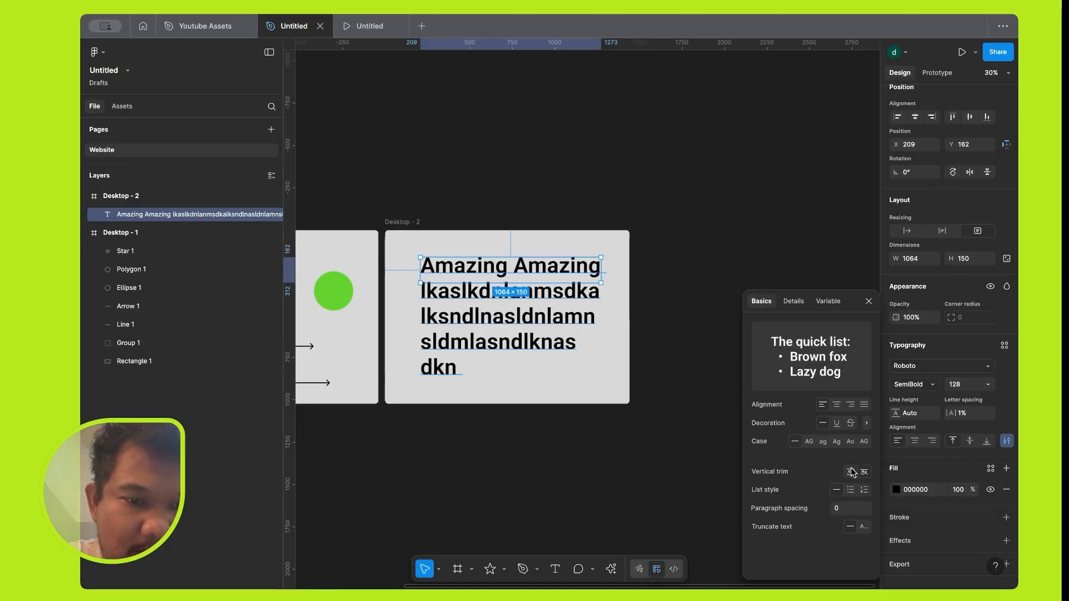
left_click(850, 472)
left_click(864, 472)
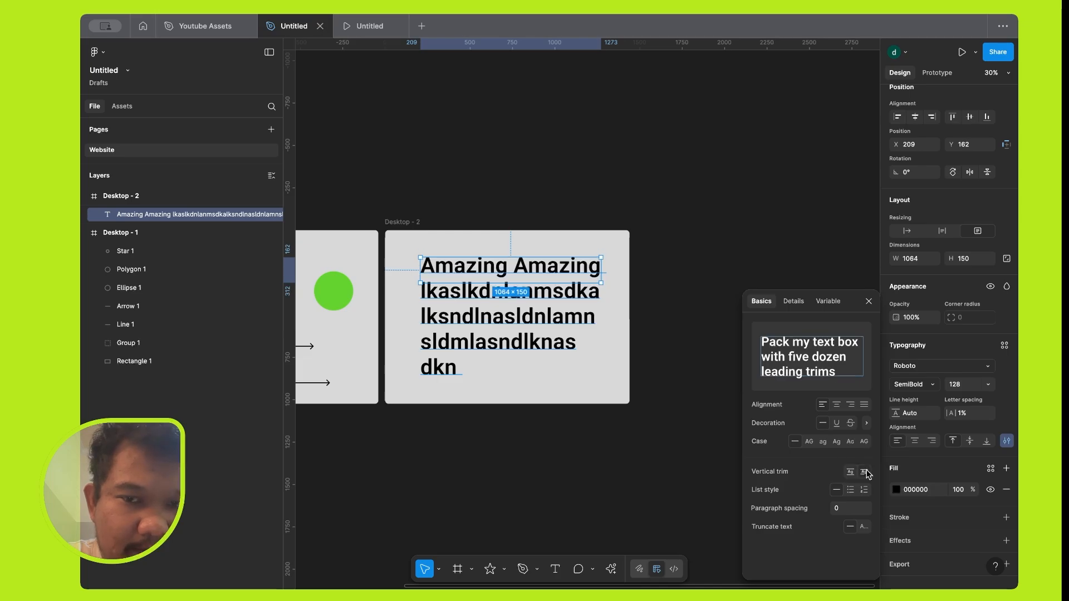
Cycle the text's letter case through uppercase, lowercase, title case and small caps, ending on forced small caps.
left_click(810, 443)
left_click(824, 440)
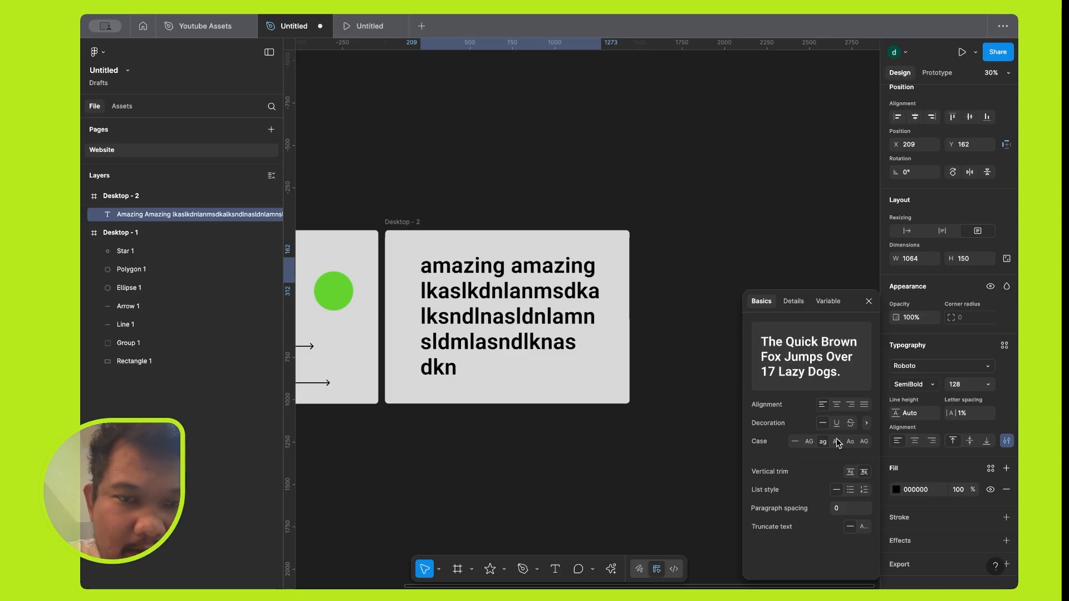
left_click(836, 442)
left_click(852, 442)
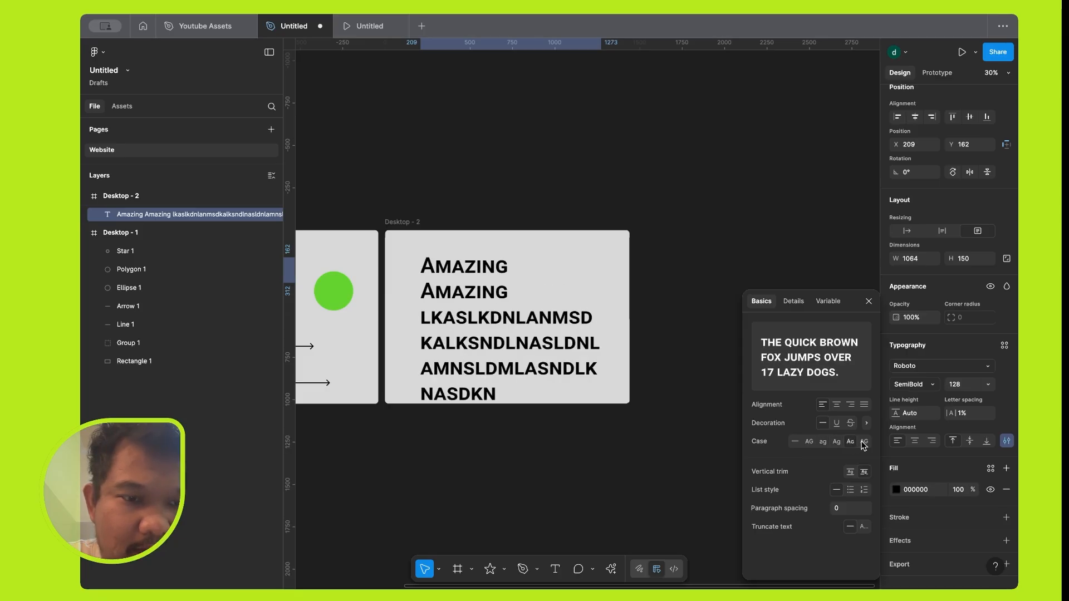
Try the underline decoration on the text, open its underline details, and set the decoration back to none.
left_click(836, 423)
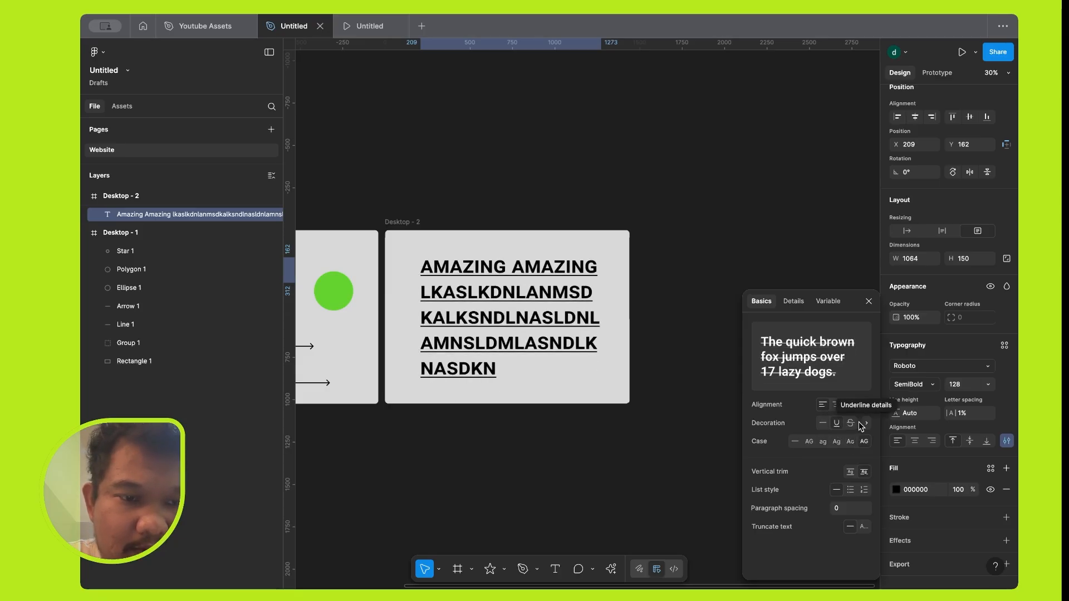
left_click(863, 423)
left_click(837, 404)
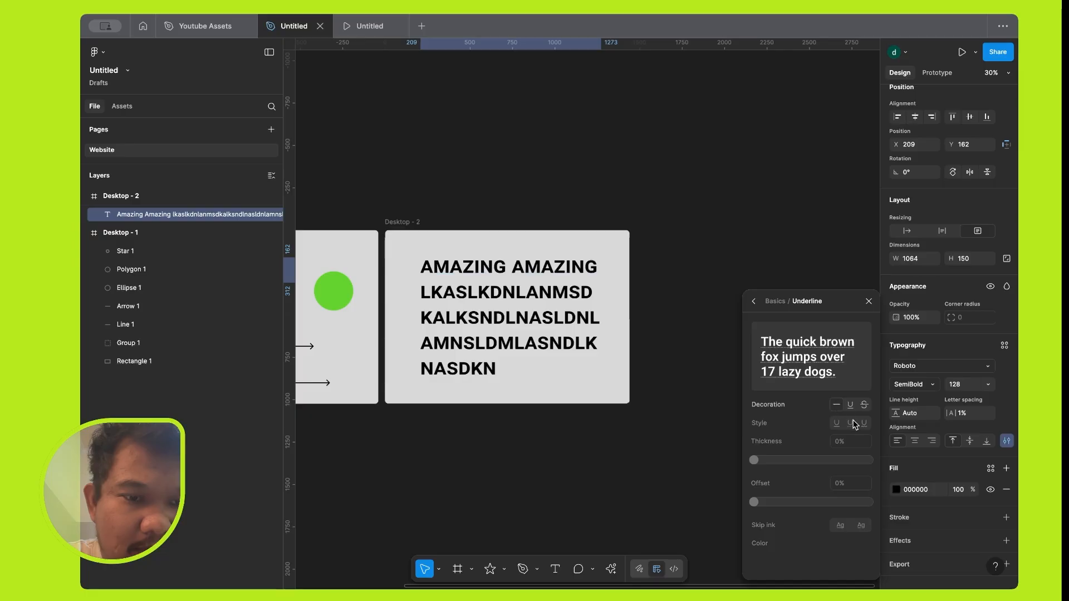
left_click(851, 405)
left_click(864, 405)
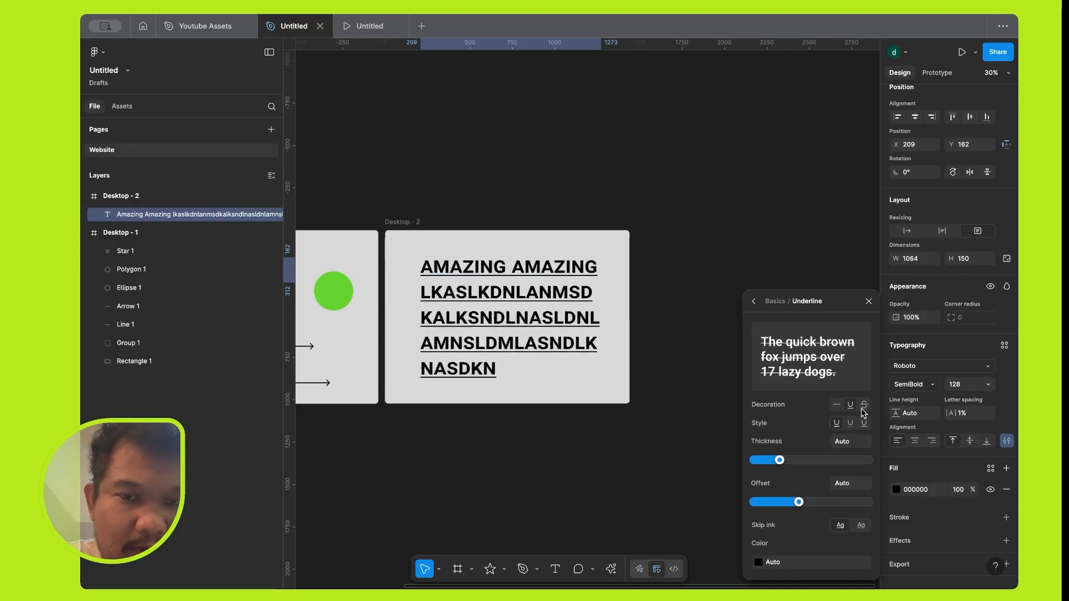
left_click(837, 405)
left_click(754, 301)
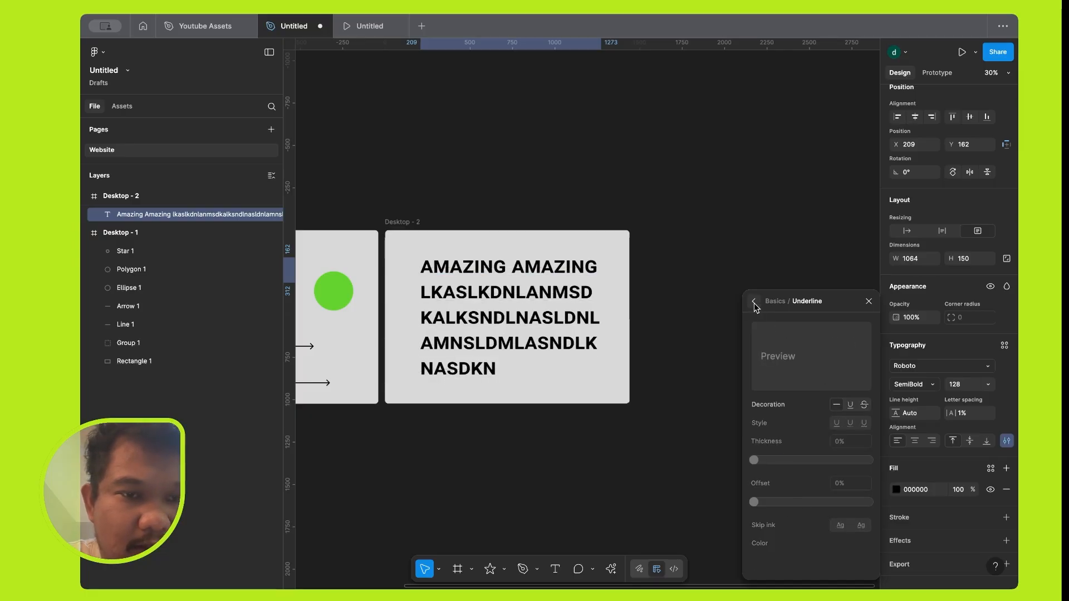
Examine the detailed type settings, including indentation, numbers, letterforms and stylistic sets, and the variable font settings.
left_click(790, 303)
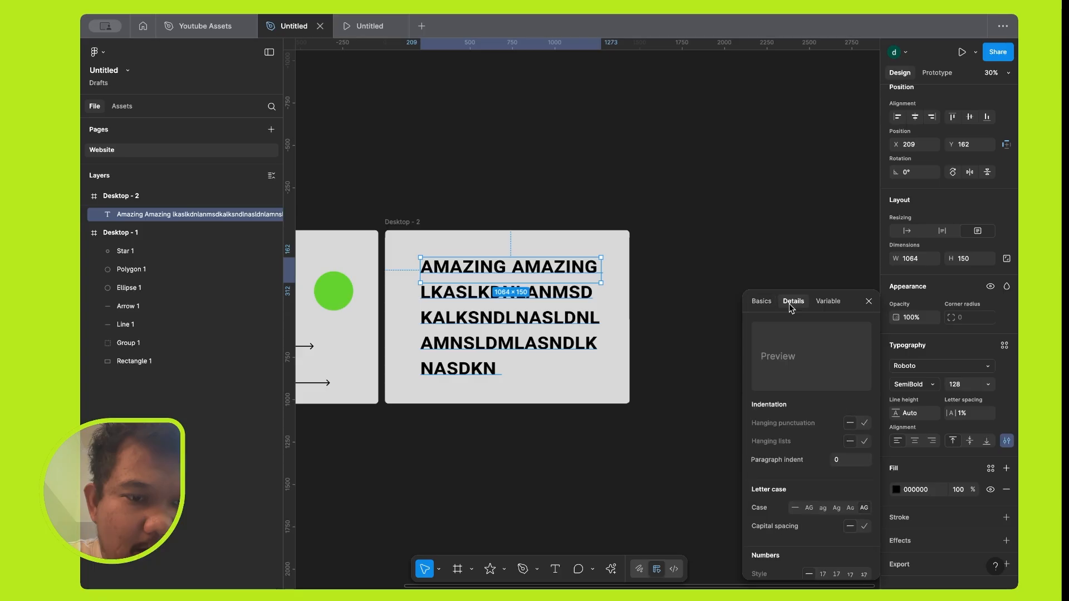
scroll(827, 421, "down", 5)
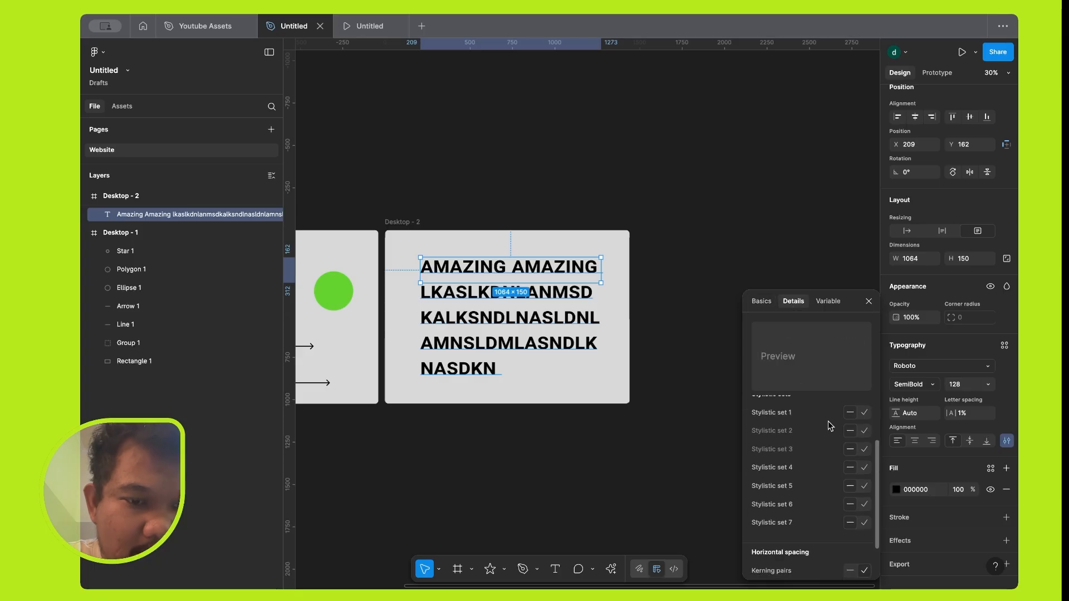
scroll(828, 421, "down", 3)
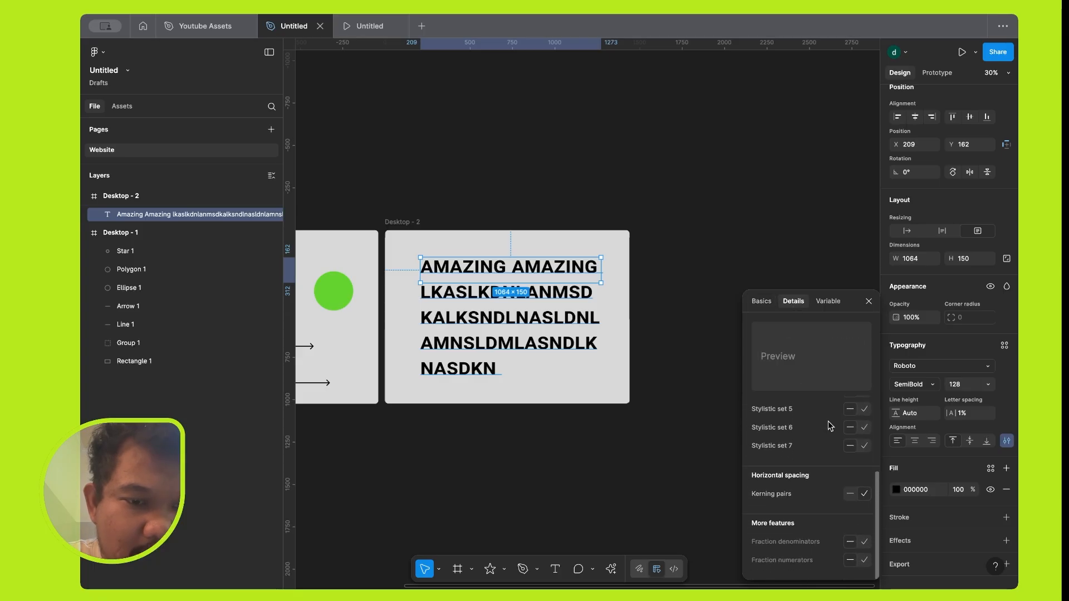
scroll(827, 421, "up", 5)
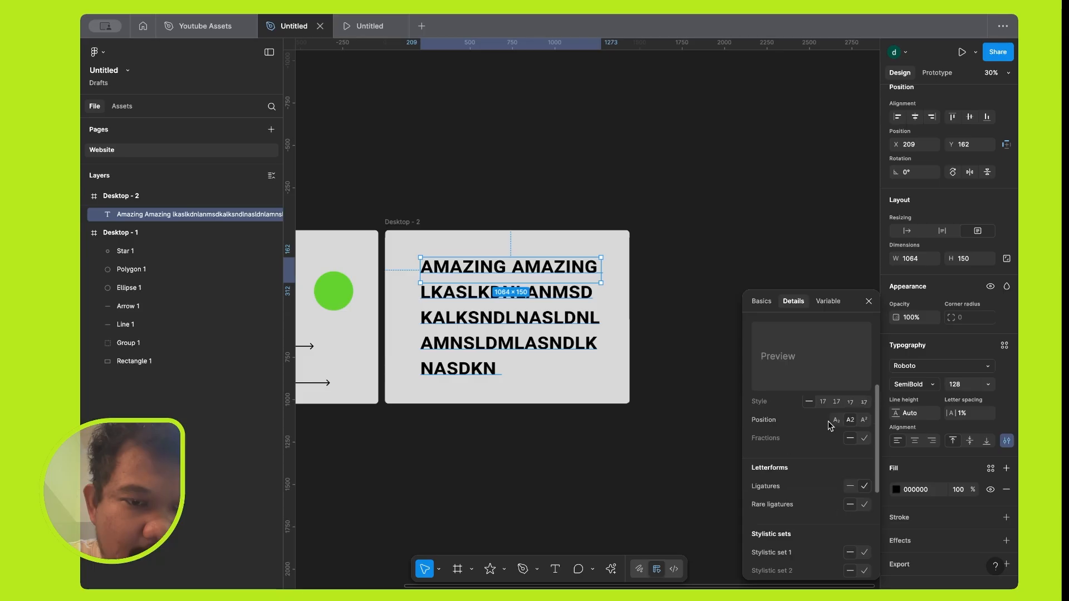
scroll(828, 421, "up", 5)
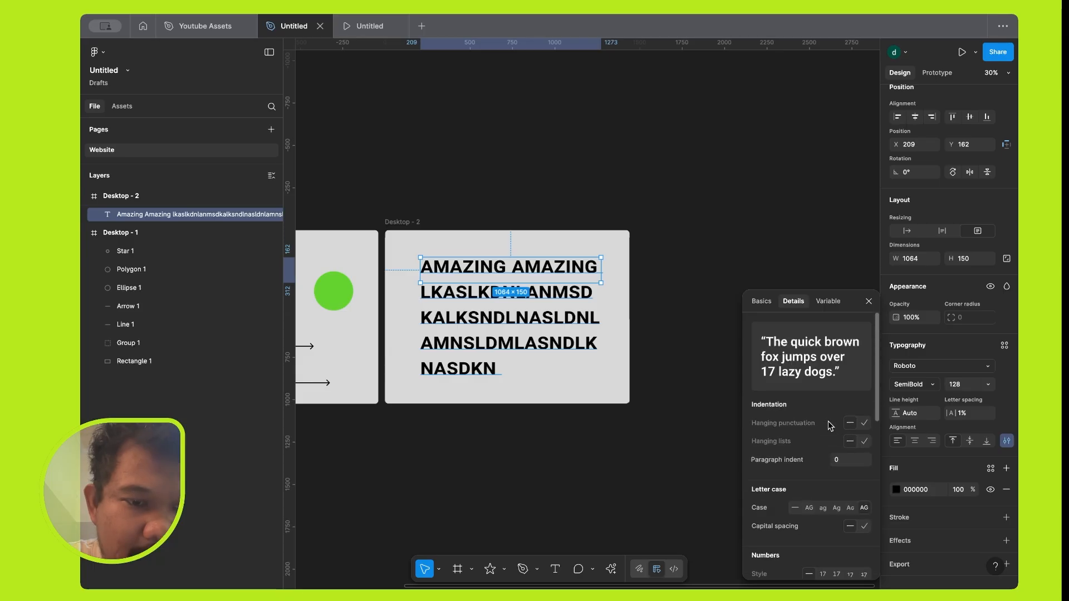
left_click(819, 300)
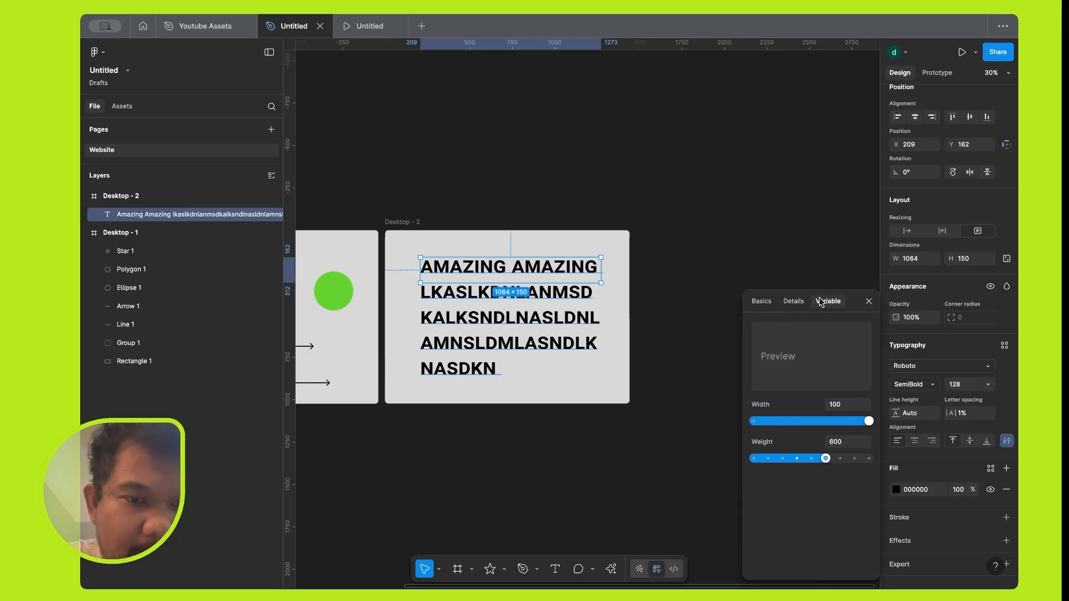
Enable text truncation for the fixed-size text in the basic type settings.
left_click(764, 303)
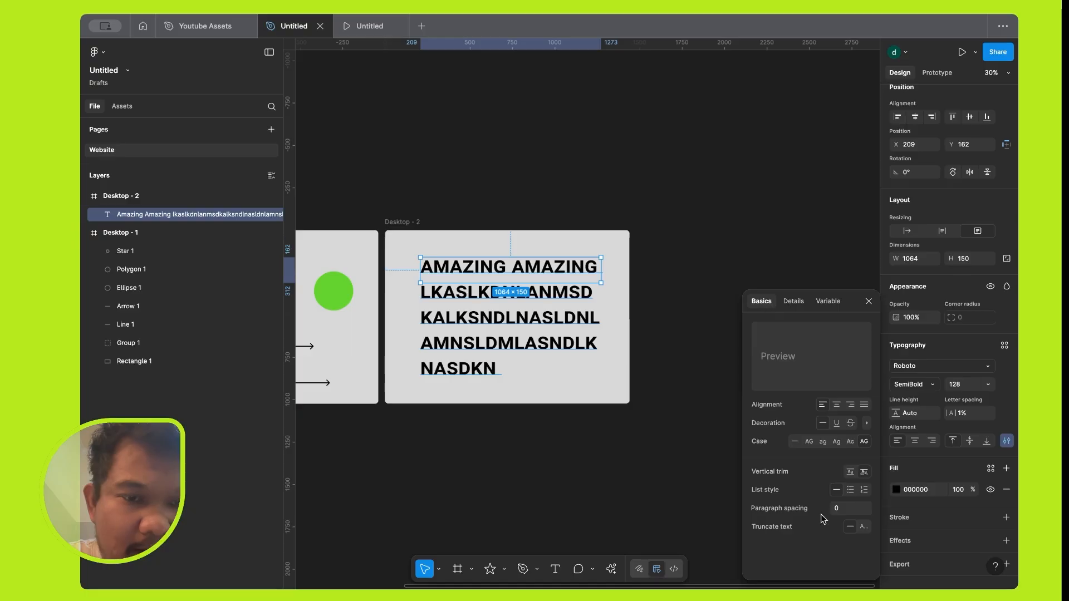
left_click(863, 527)
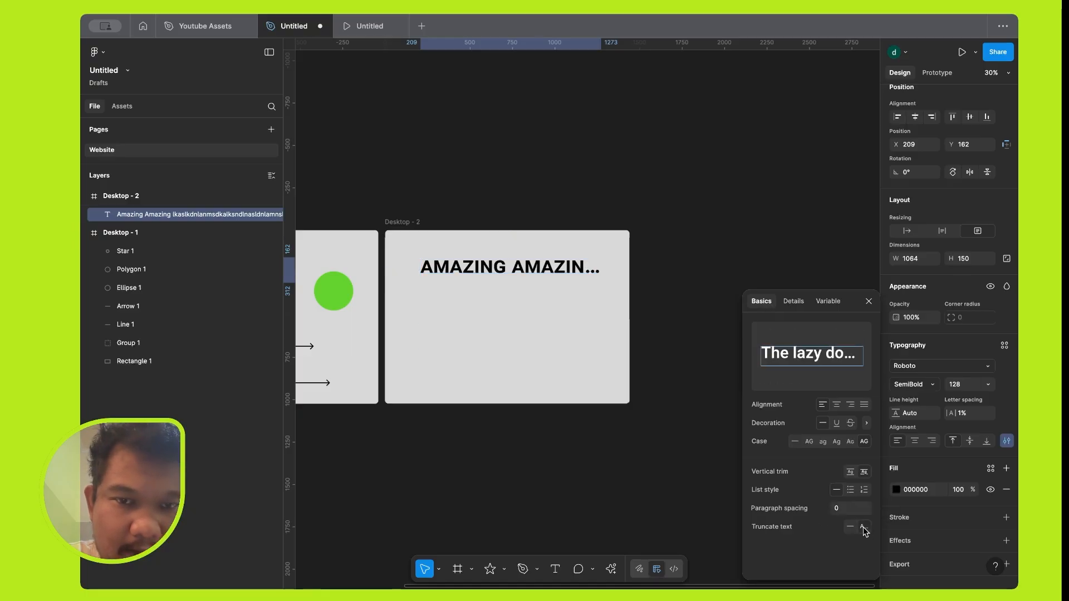
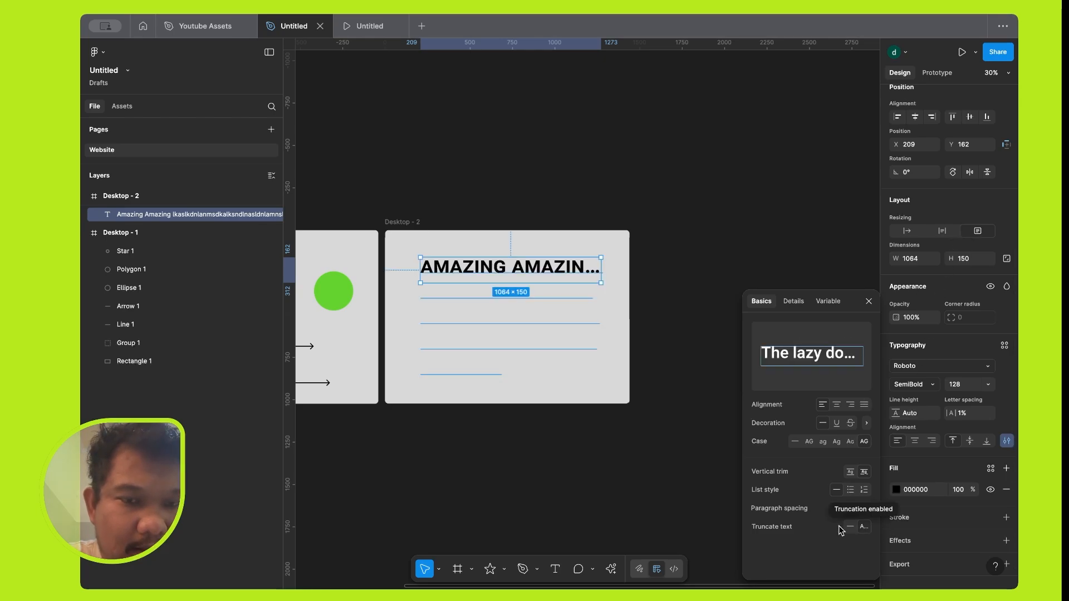
Switch text truncation off and back on for the heading, close the type settings and deselect the text.
left_click(850, 527)
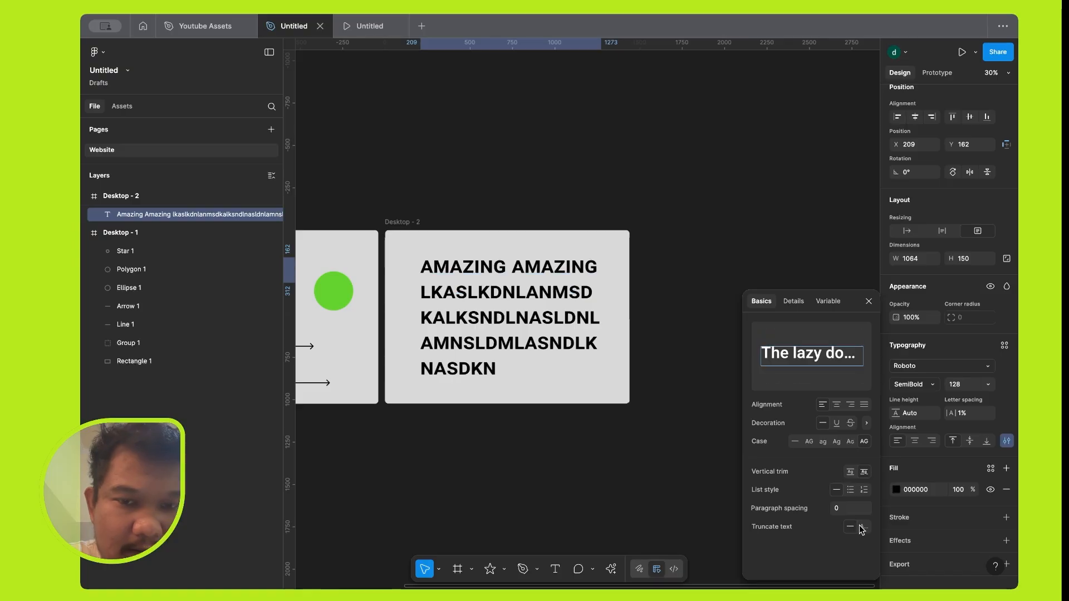
left_click(862, 527)
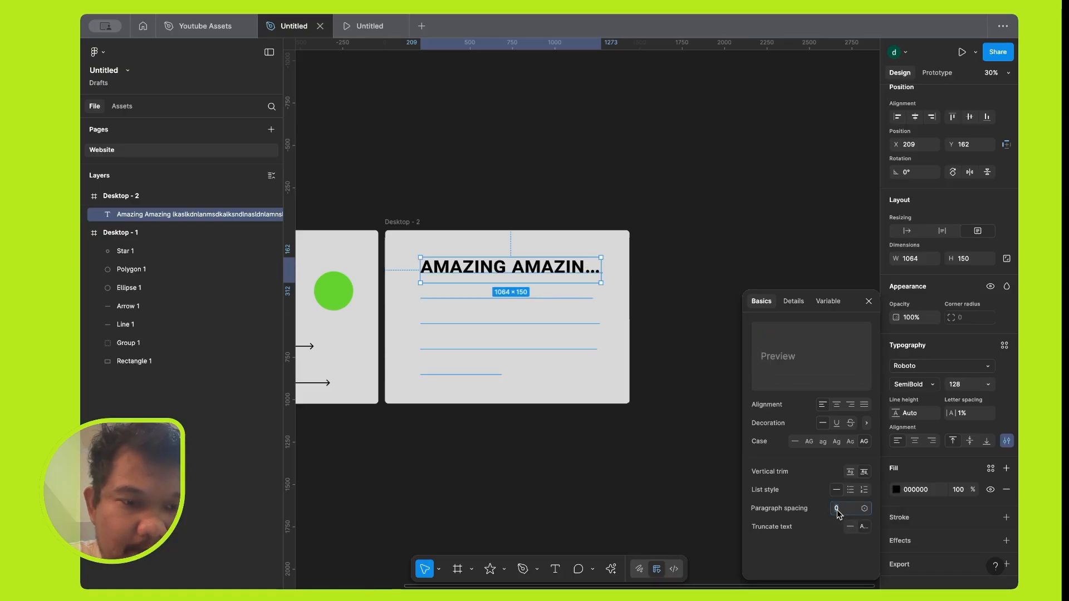
left_click(868, 302)
scroll(718, 333, "down", 3)
left_click(720, 334)
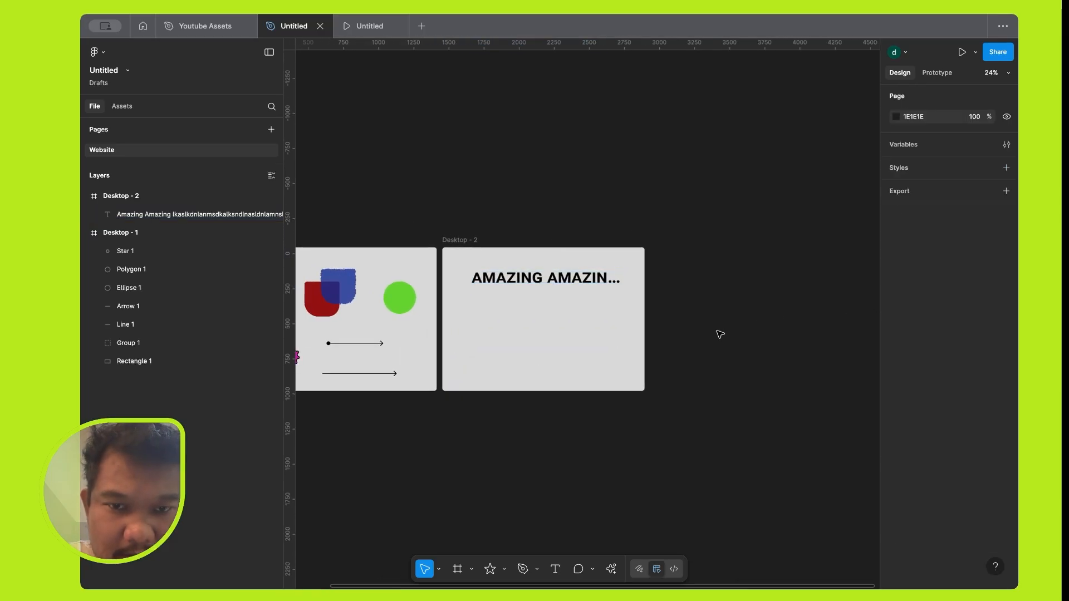
Post the comment "text is good" below the heading in the Desktop - 2 frame.
scroll(491, 286, "down", 2)
scroll(491, 286, "right", 2)
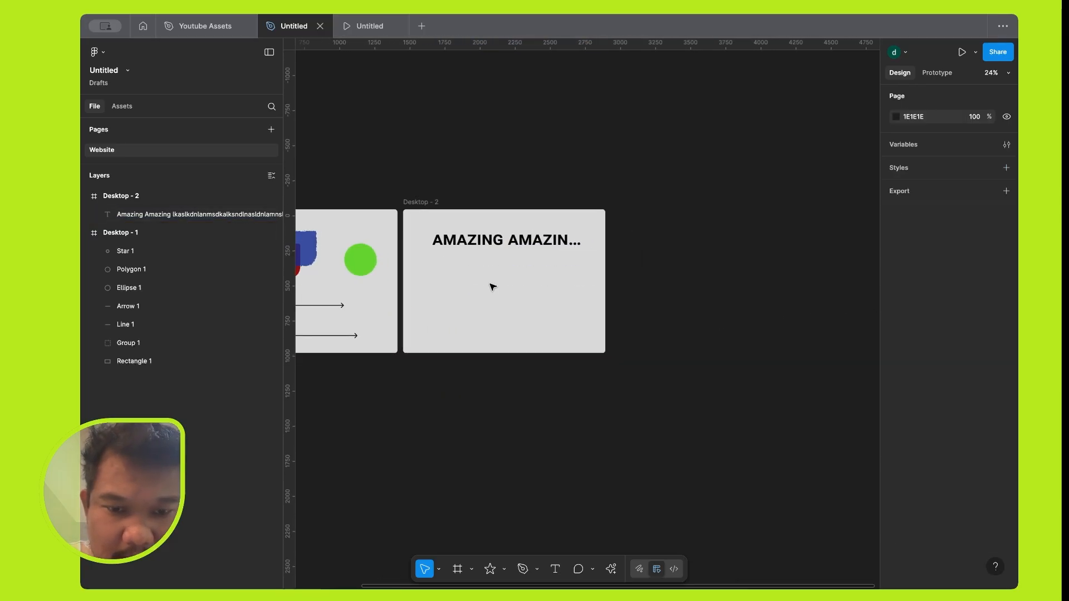
left_click(579, 569)
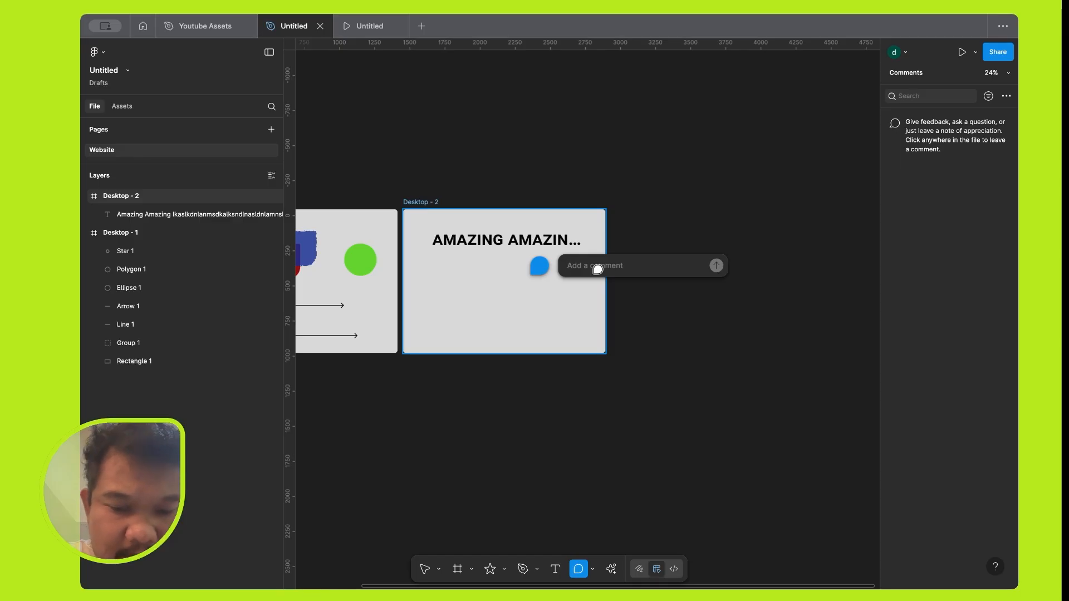
type("text is good")
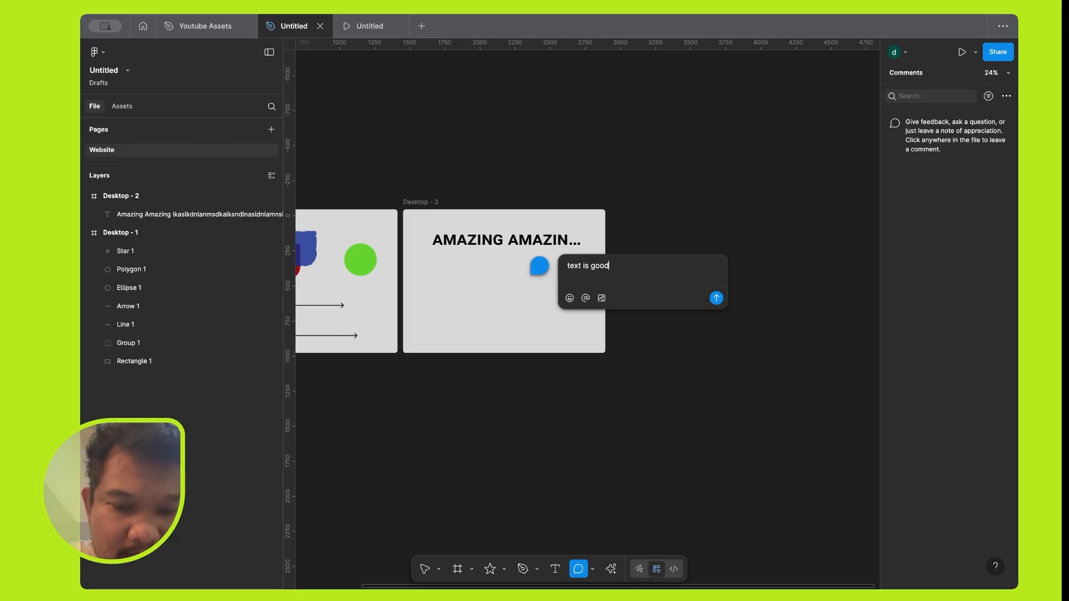
key("Return")
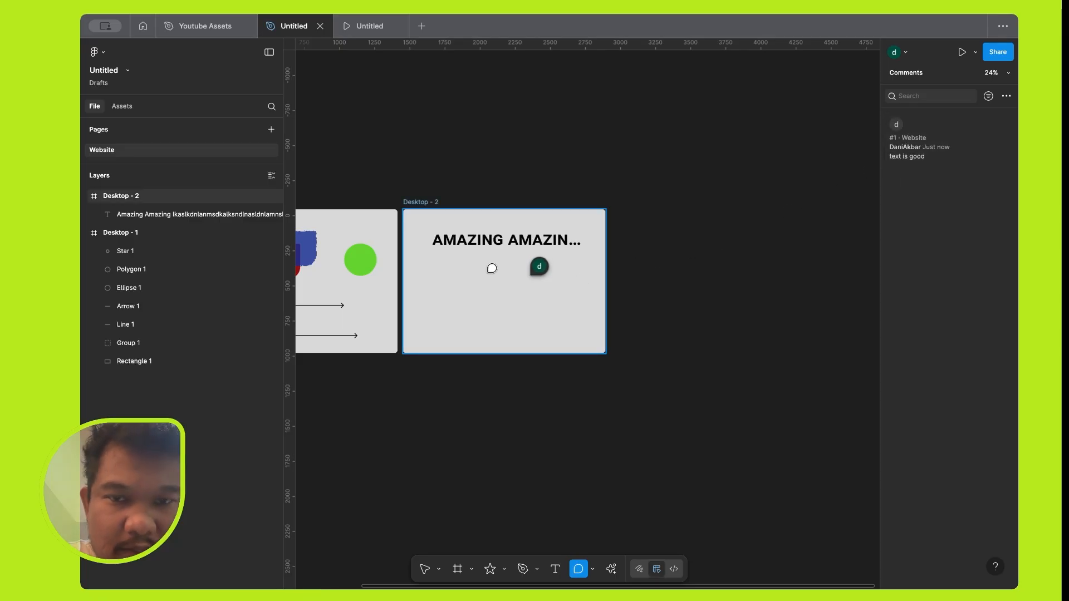
Examine the tool variants grouped with the Comment tool, leaving the tool unchanged.
scroll(492, 269, "up", 5)
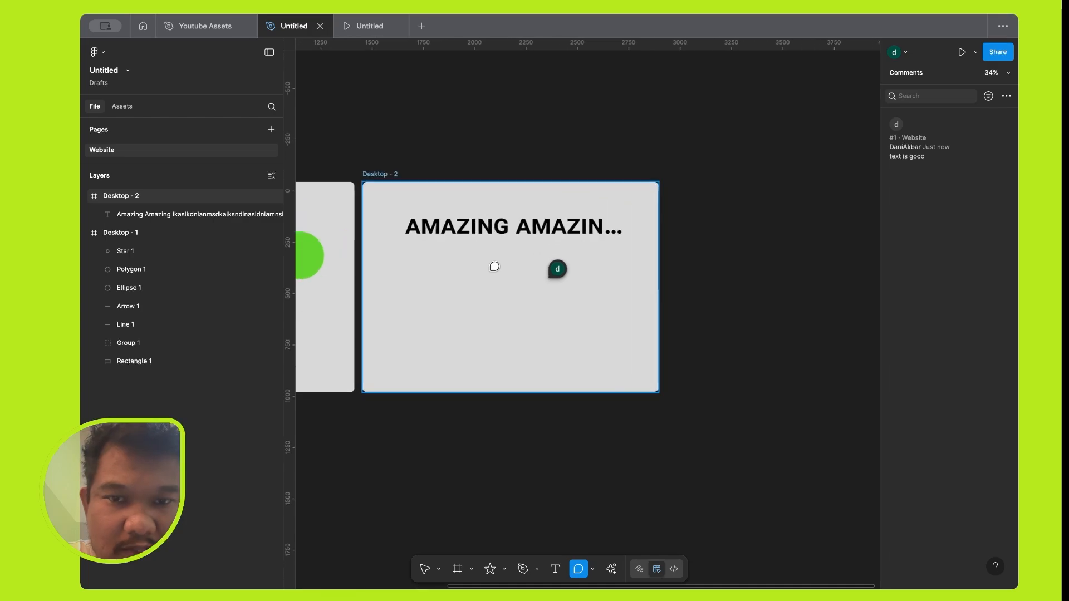
left_click(592, 570)
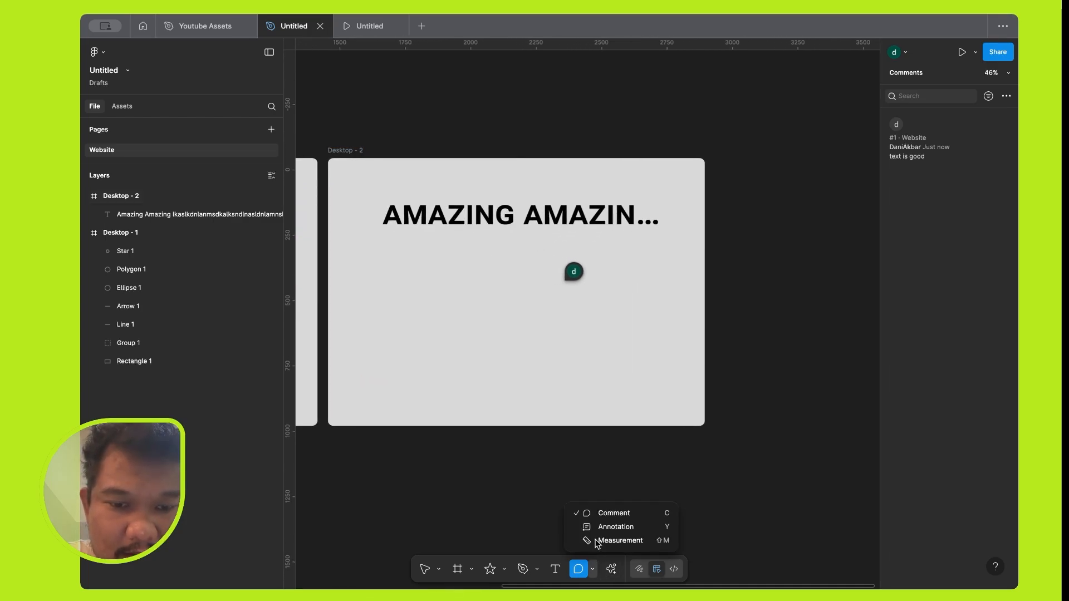
left_click(611, 574)
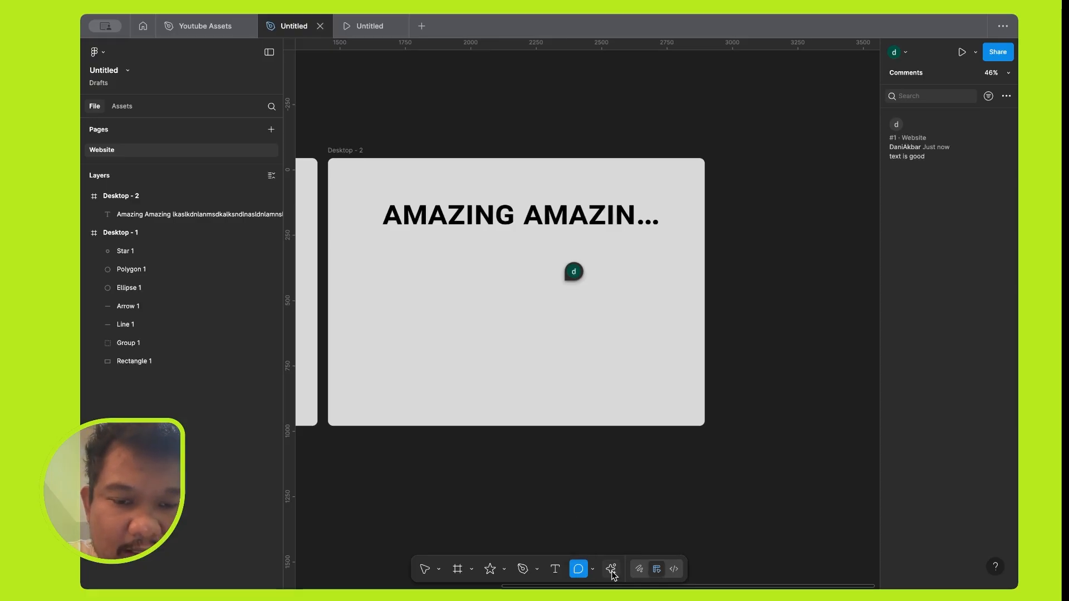
Open Actions and look over its general tools and the available asset components.
left_click(611, 574)
scroll(763, 320, "down", 5)
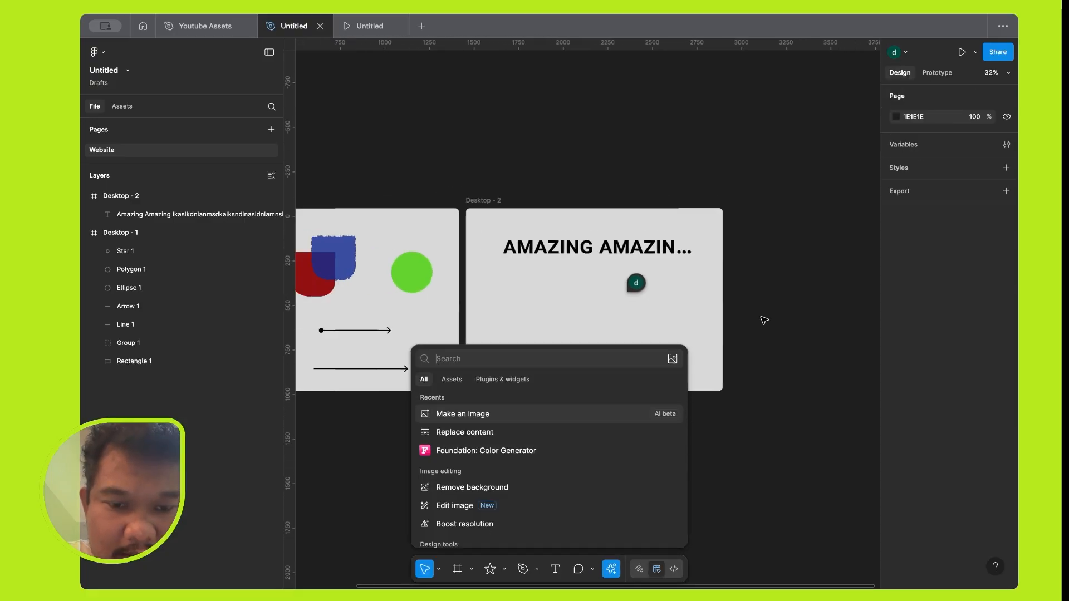
scroll(763, 321, "down", 1)
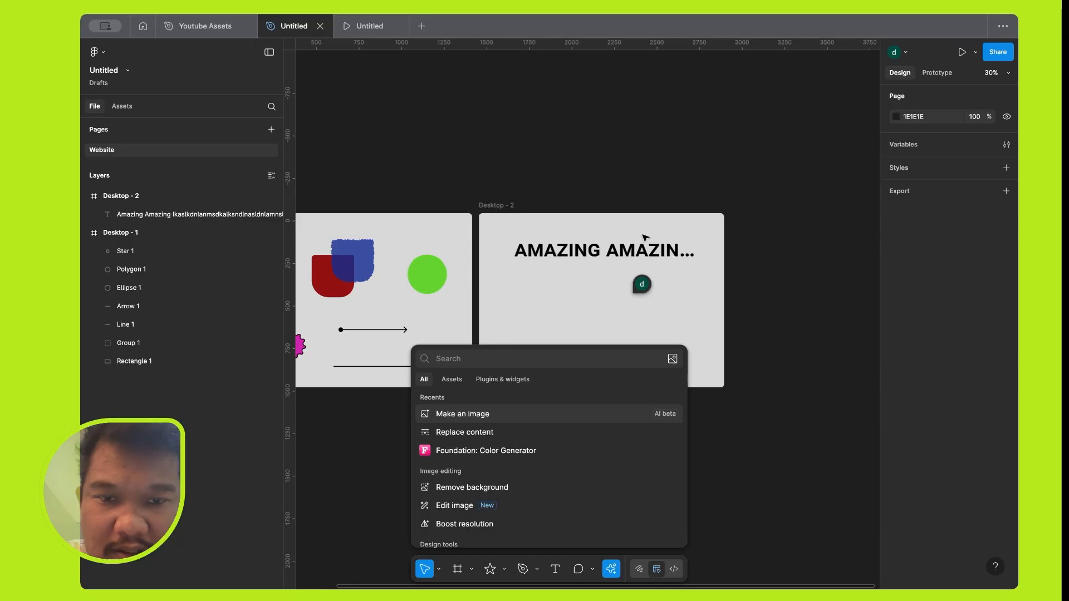
scroll(644, 237, "down", 4)
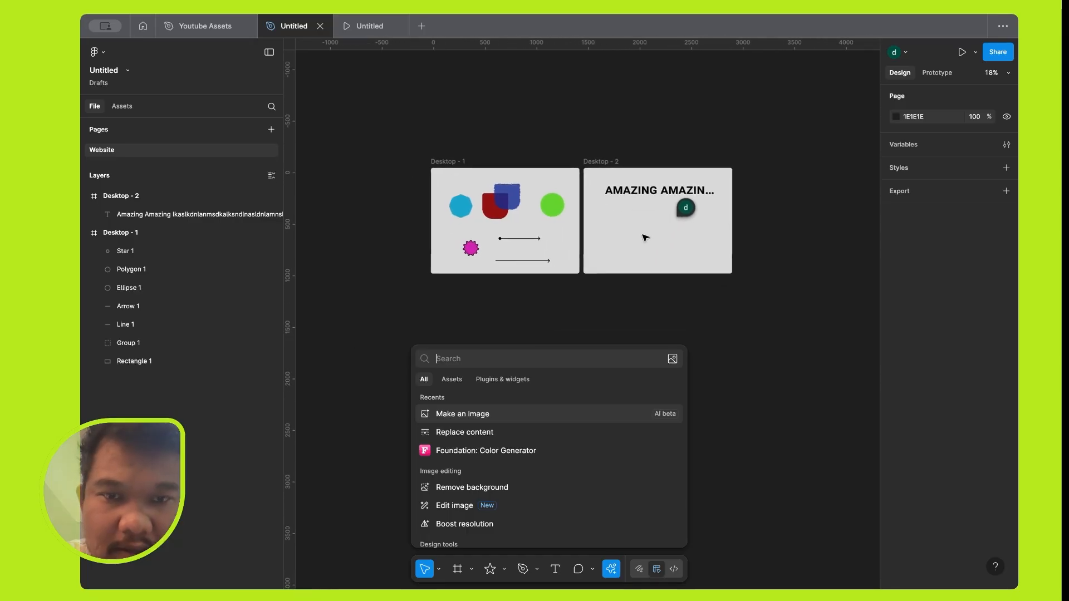
scroll(645, 238, "up", 4)
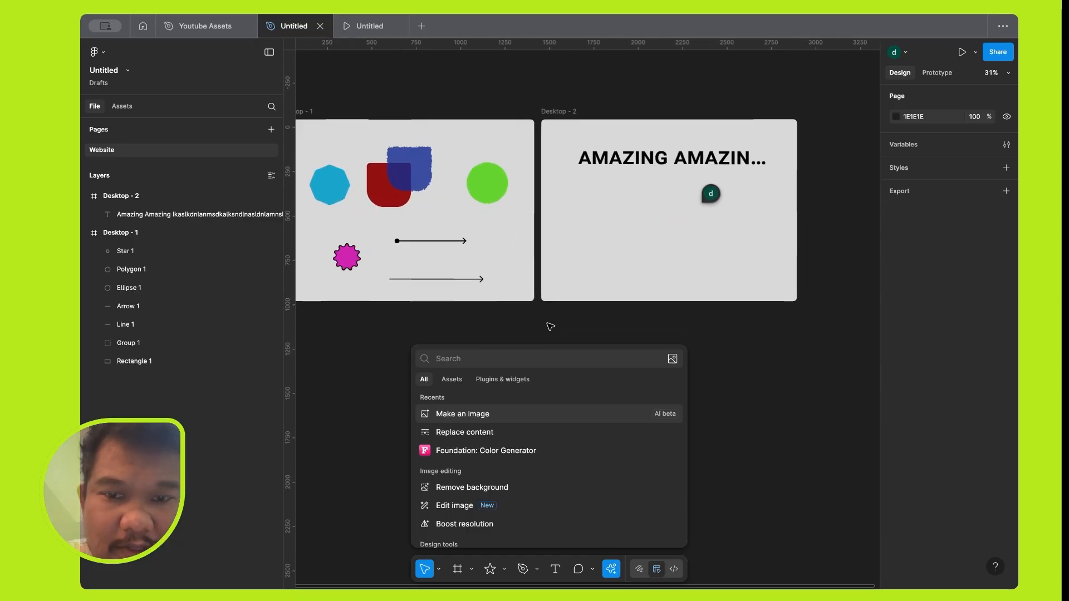
left_click(508, 382)
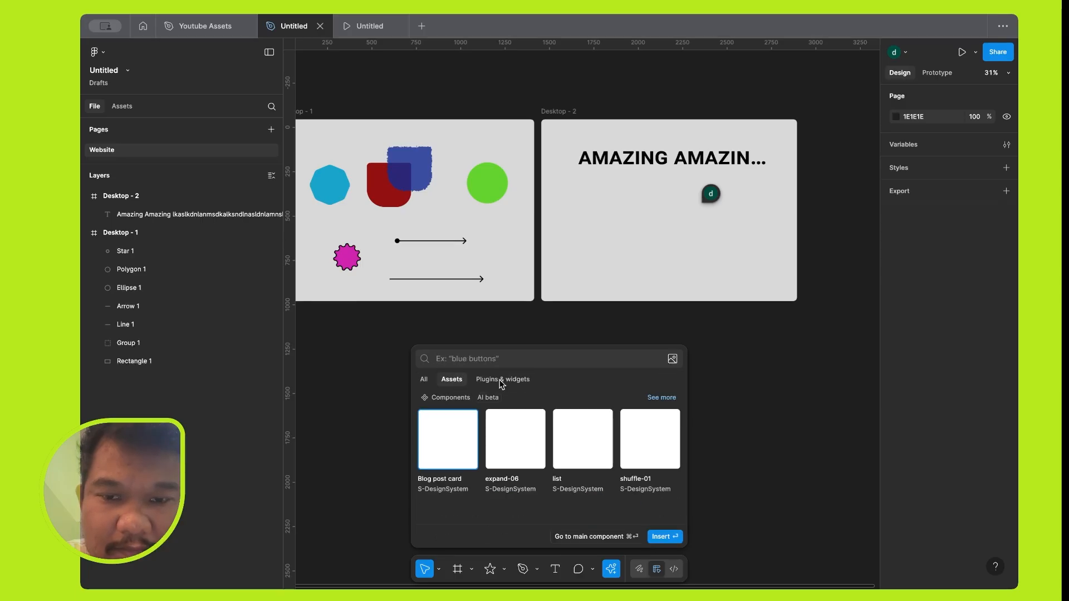
Search the plugins and widgets for "unsplash" and run the Unsplash plugin.
left_click(501, 381)
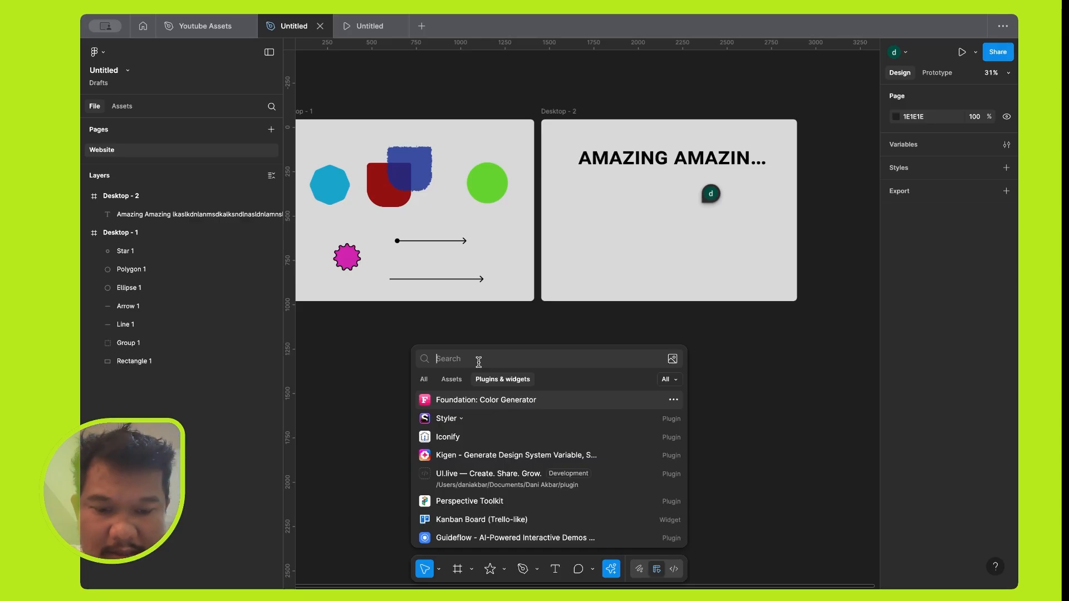
type("unsplash")
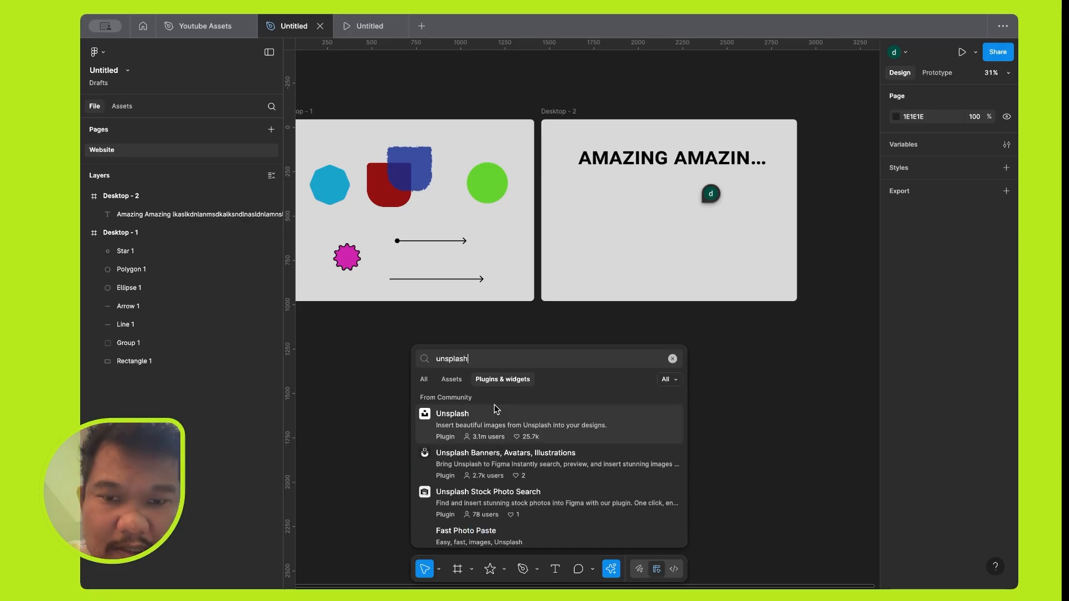
left_click(521, 422)
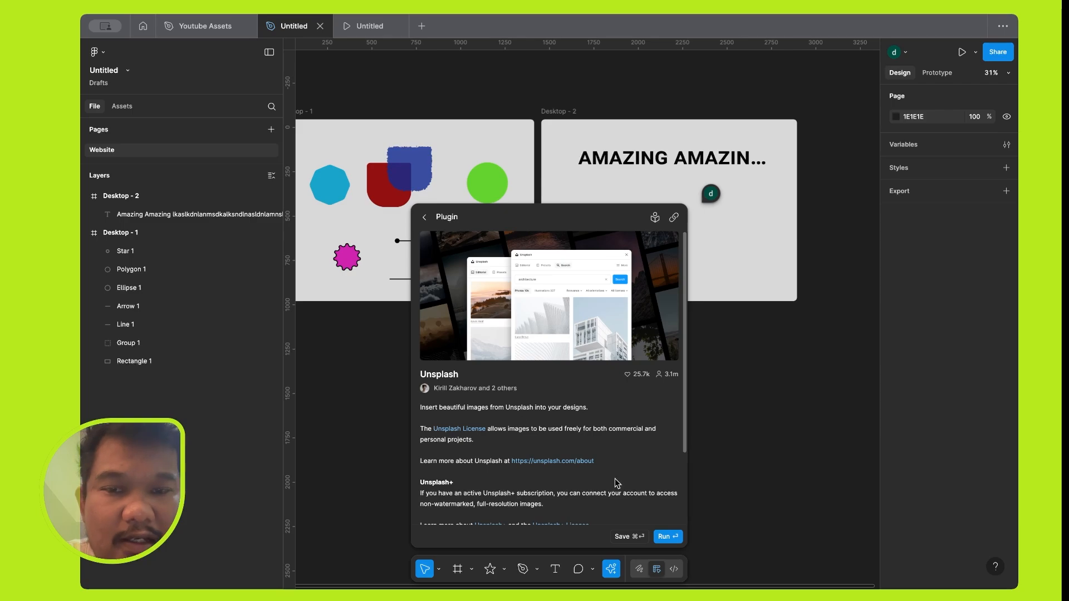
left_click(667, 537)
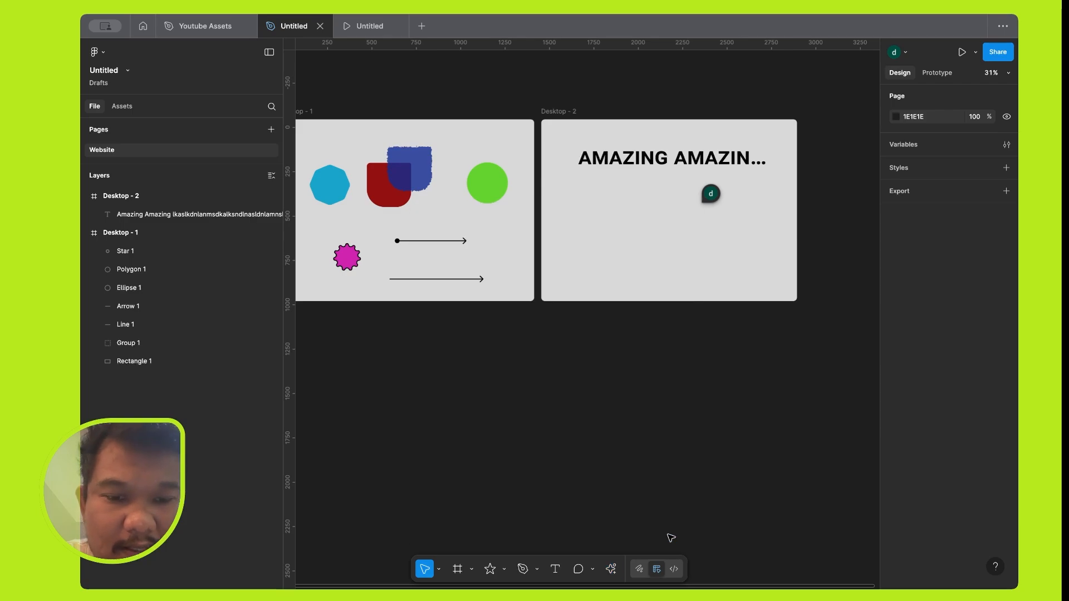
Duplicate the green circle from Desktop - 1 into Desktop - 2 below the heading, moving the Unsplash window out of the way.
scroll(587, 302, "down", 3)
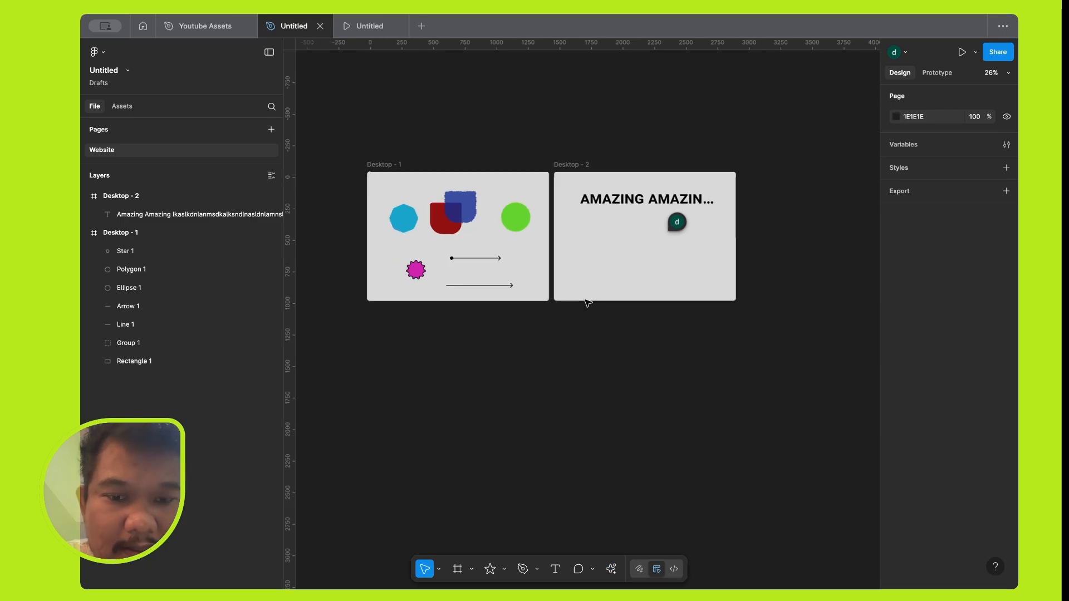
scroll(587, 302, "up", 2)
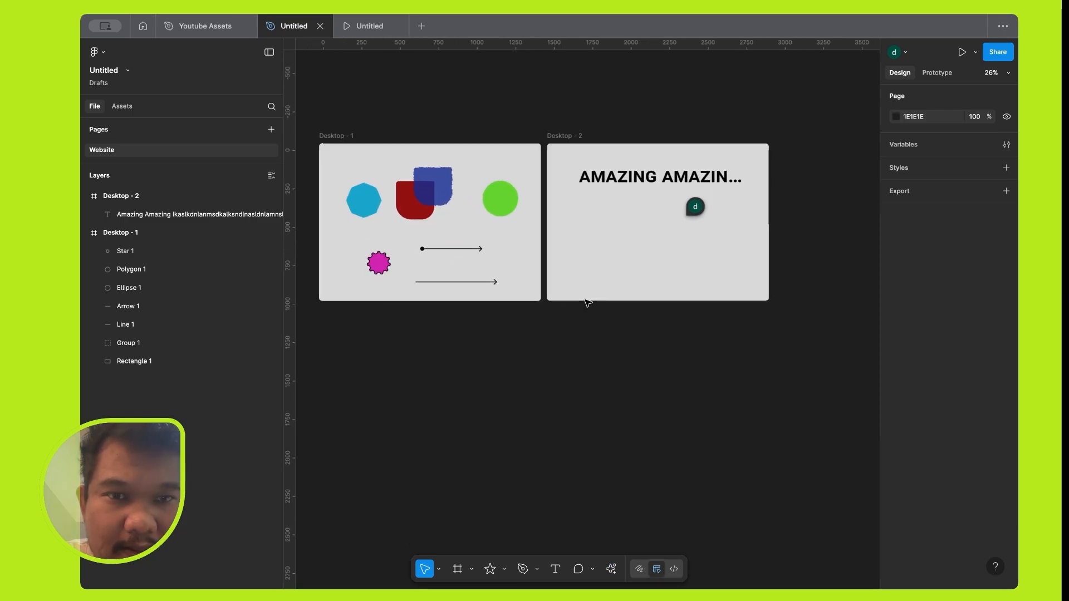
left_click(488, 190)
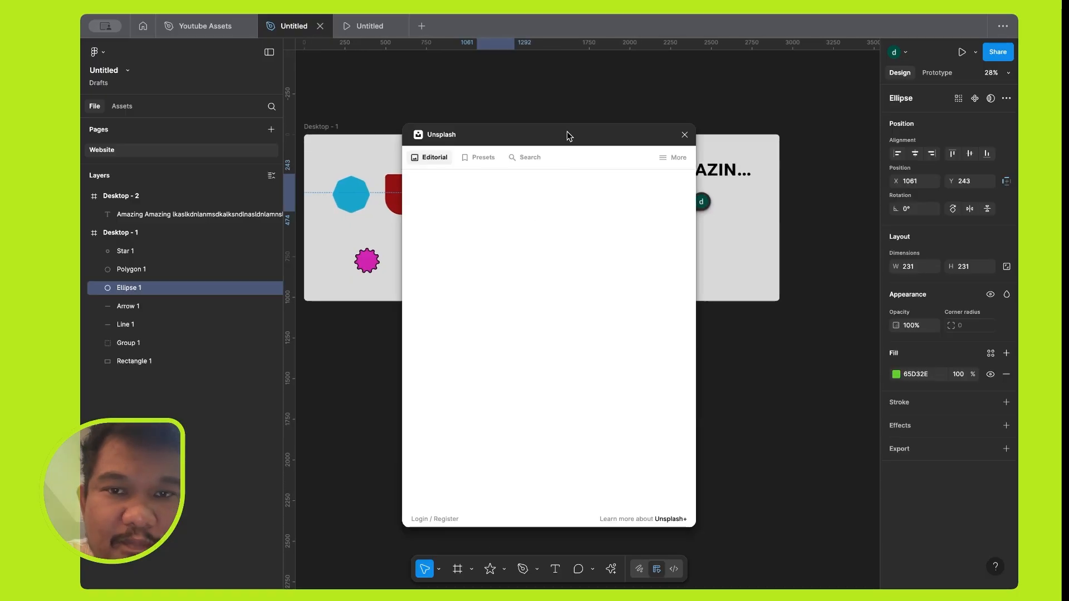
left_click_drag(567, 133, 760, 86)
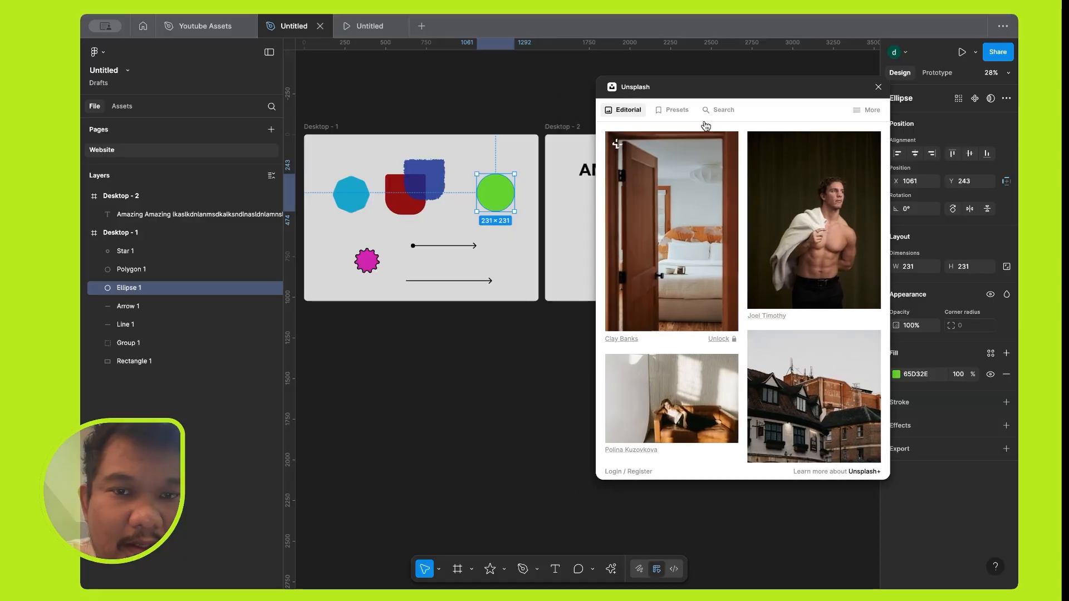
scroll(539, 211, "right", 4)
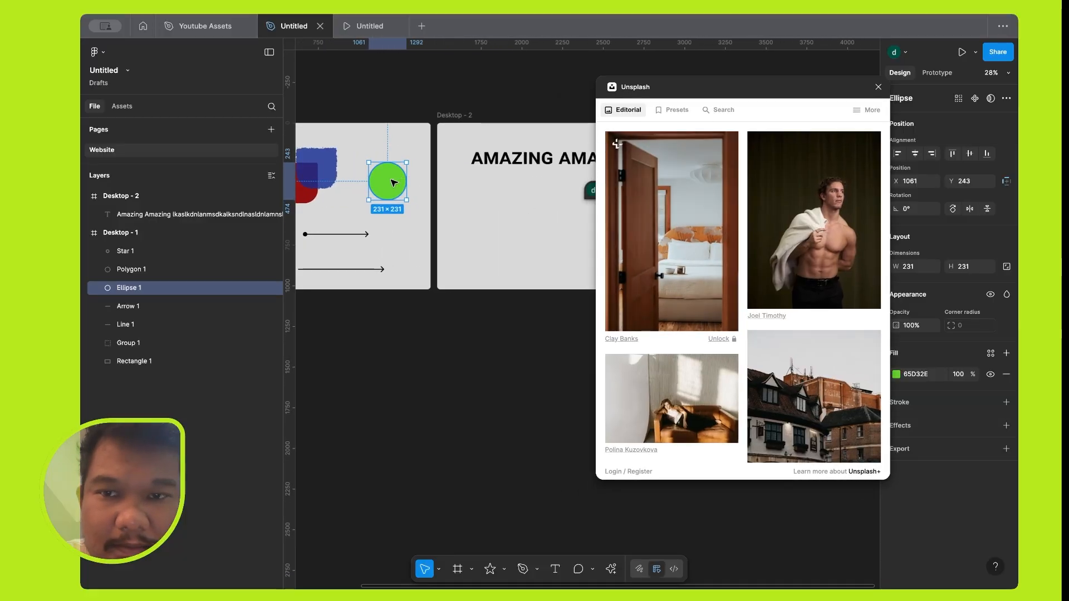
left_click_drag(393, 182, 508, 225)
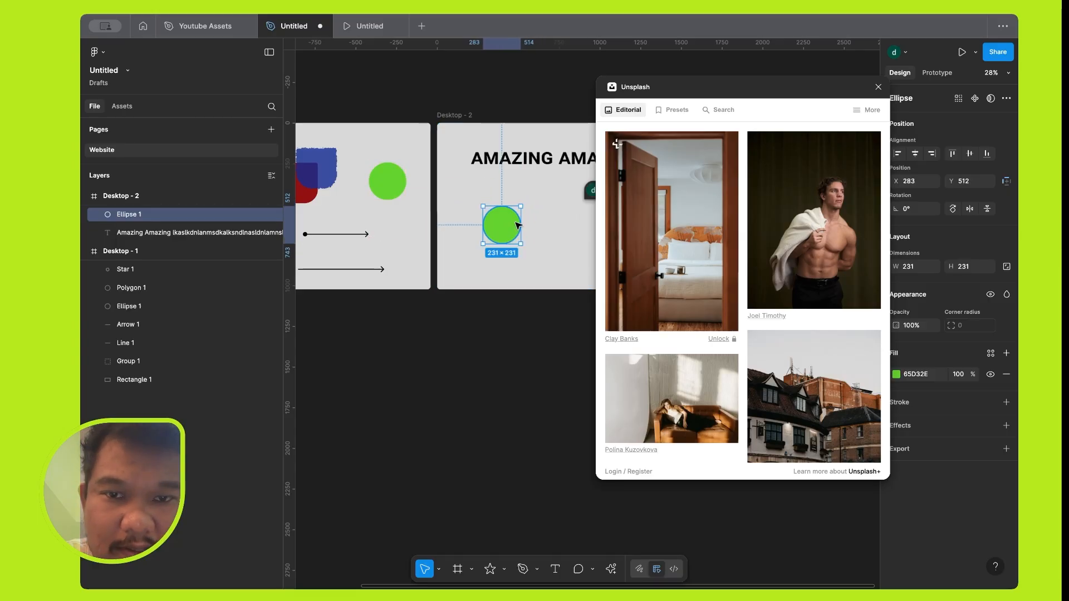
Try several Unsplash editorial photos as the copied circle's fill, including the shirtless man, bedroom, sofa, street, armchair and harbour images.
left_click(809, 208)
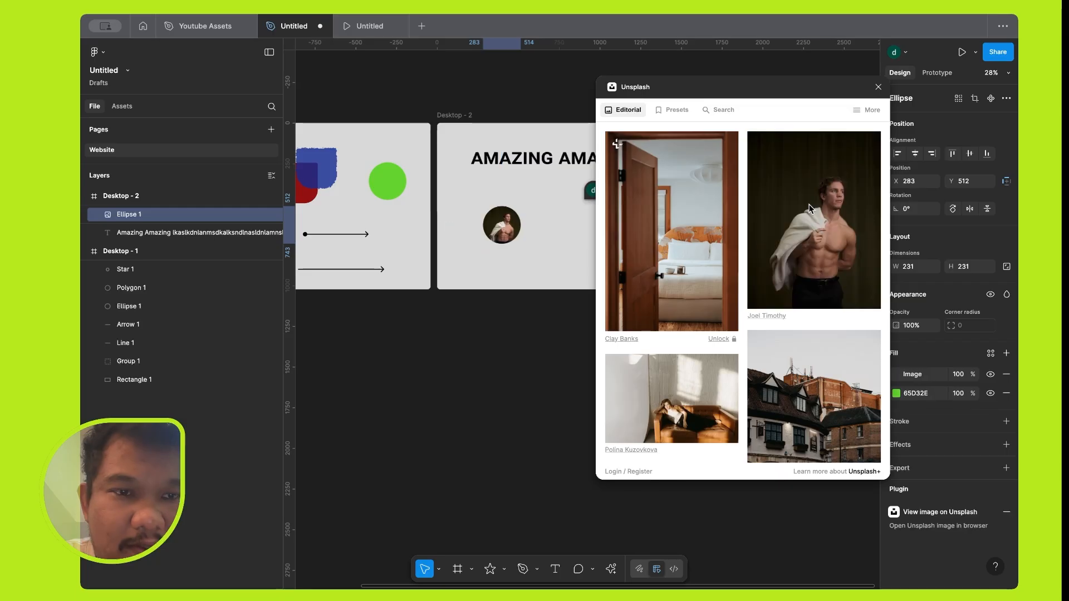
left_click(685, 269)
scroll(691, 312, "down", 3)
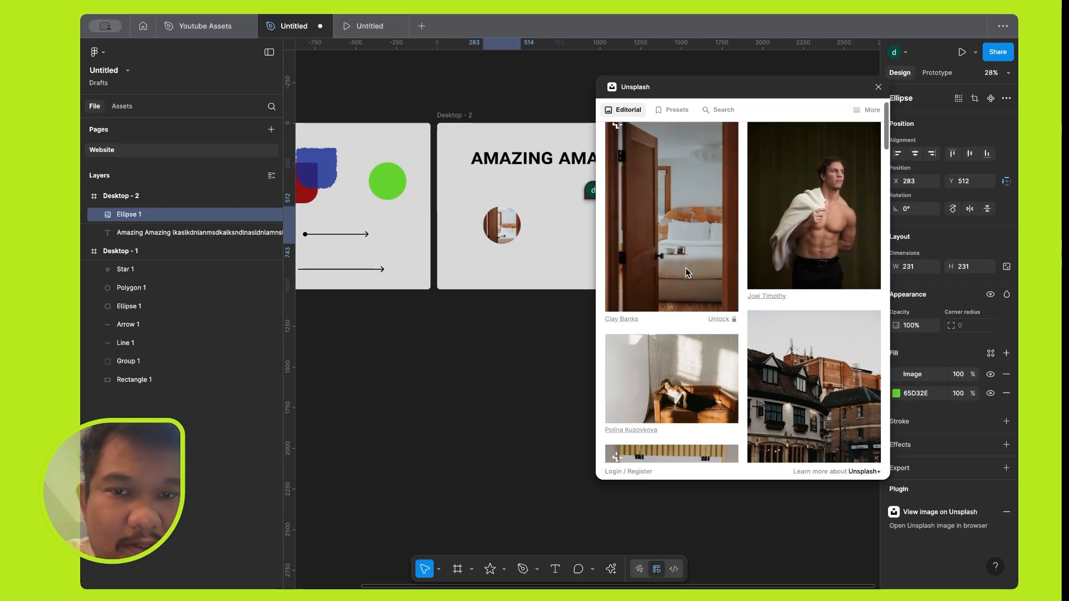
left_click(698, 345)
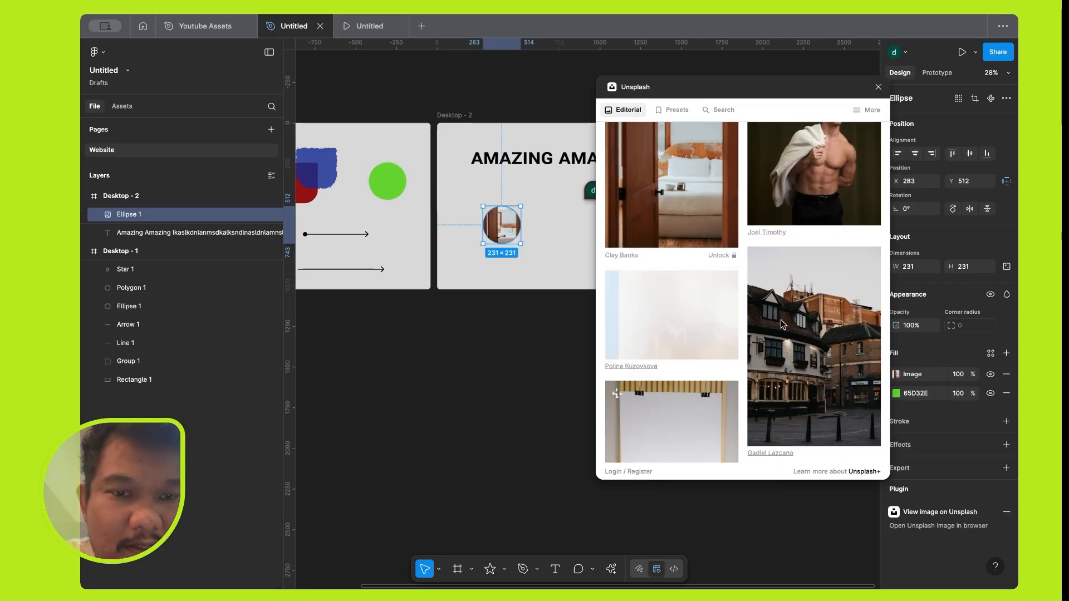
left_click(823, 324)
scroll(823, 323, "down", 3)
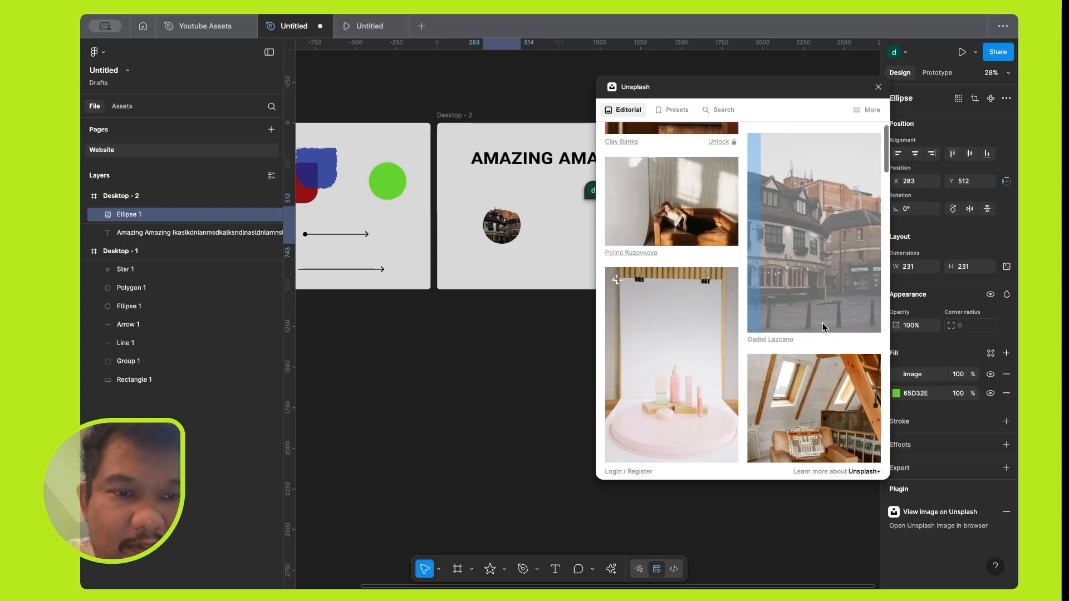
scroll(697, 361, "down", 3)
left_click(810, 336)
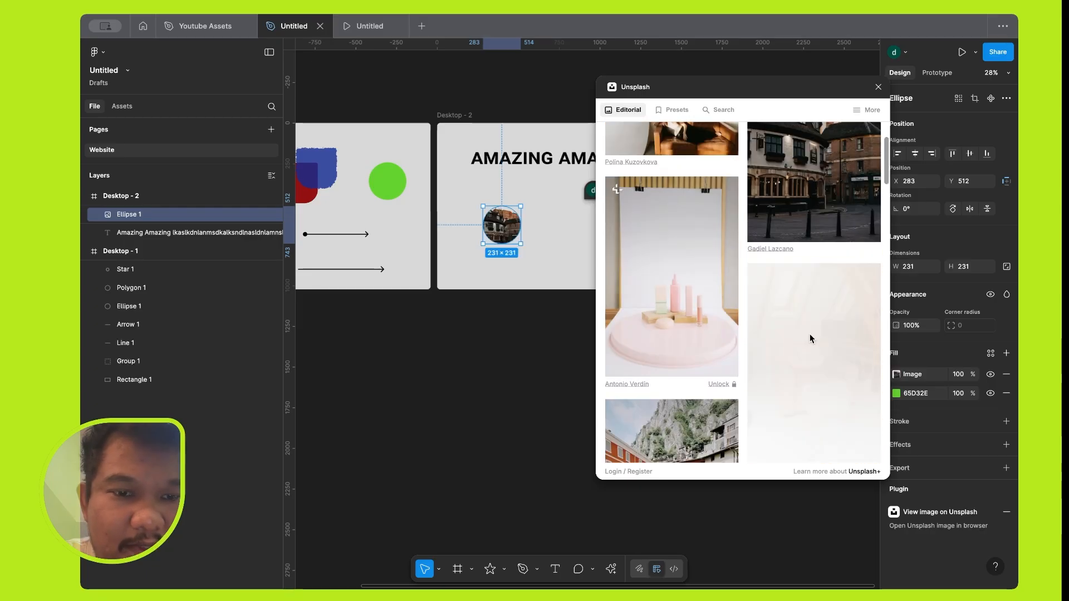
scroll(809, 334, "down", 5)
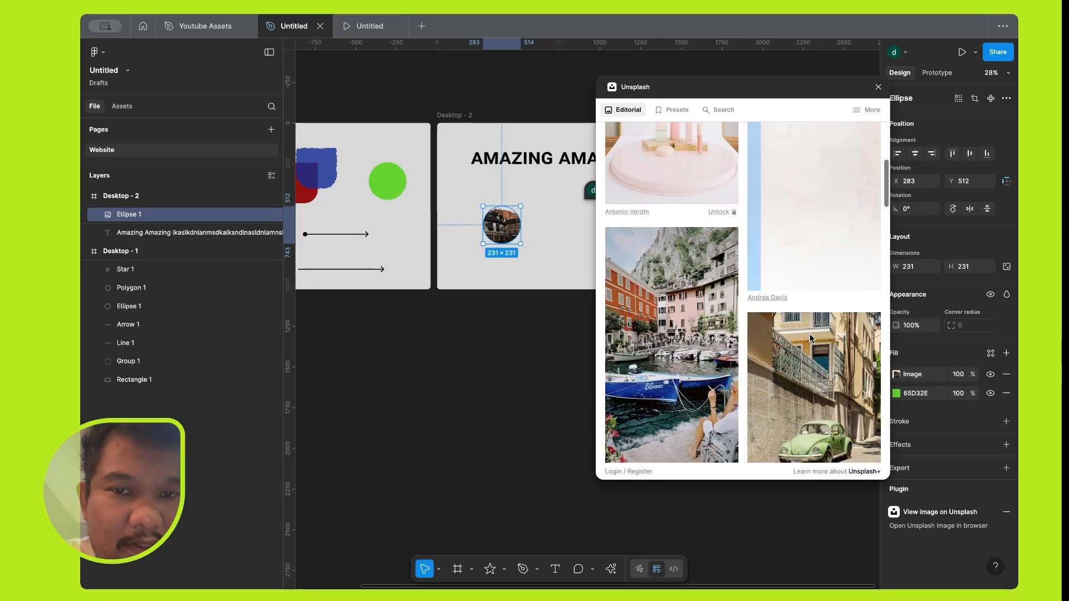
left_click(691, 328)
scroll(690, 328, "down", 3)
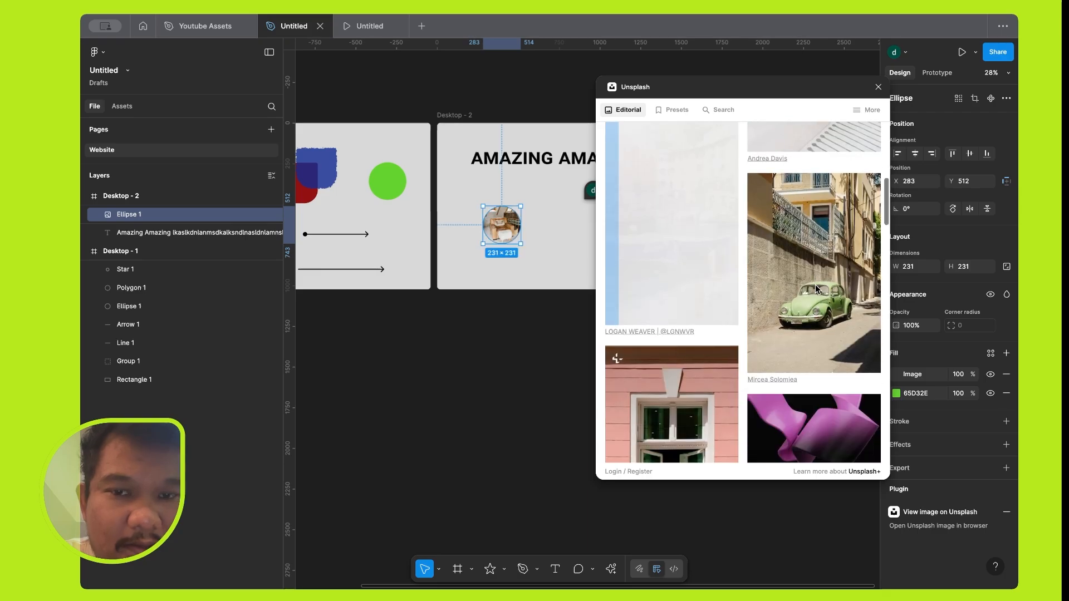
Fill the copied circle with the Unsplash photo of the green car, browse further photos and close the plugin.
left_click(815, 289)
scroll(815, 286, "down", 6)
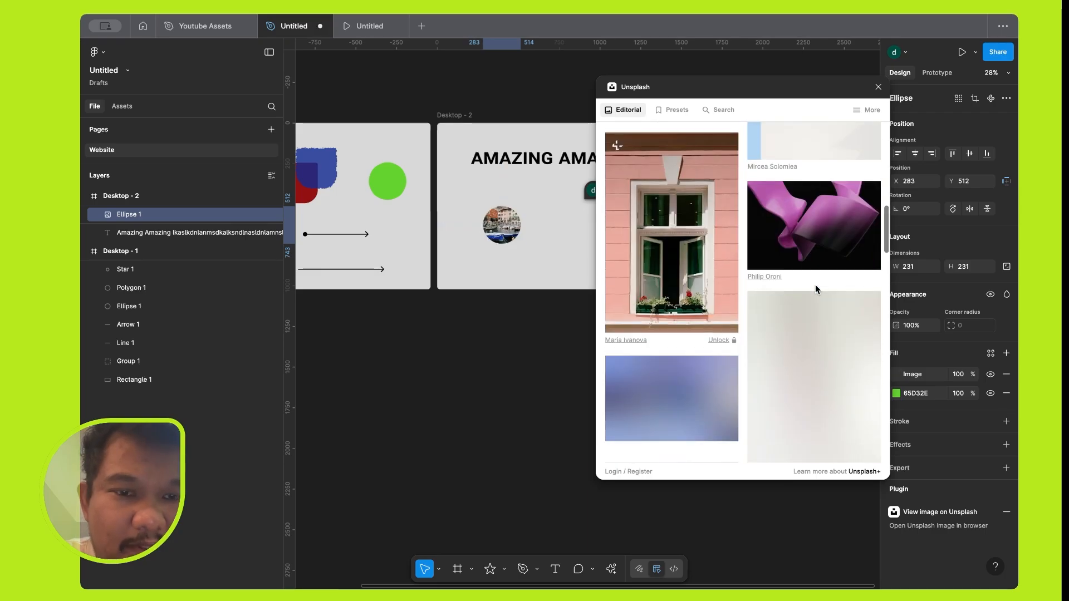
scroll(705, 273, "down", 4)
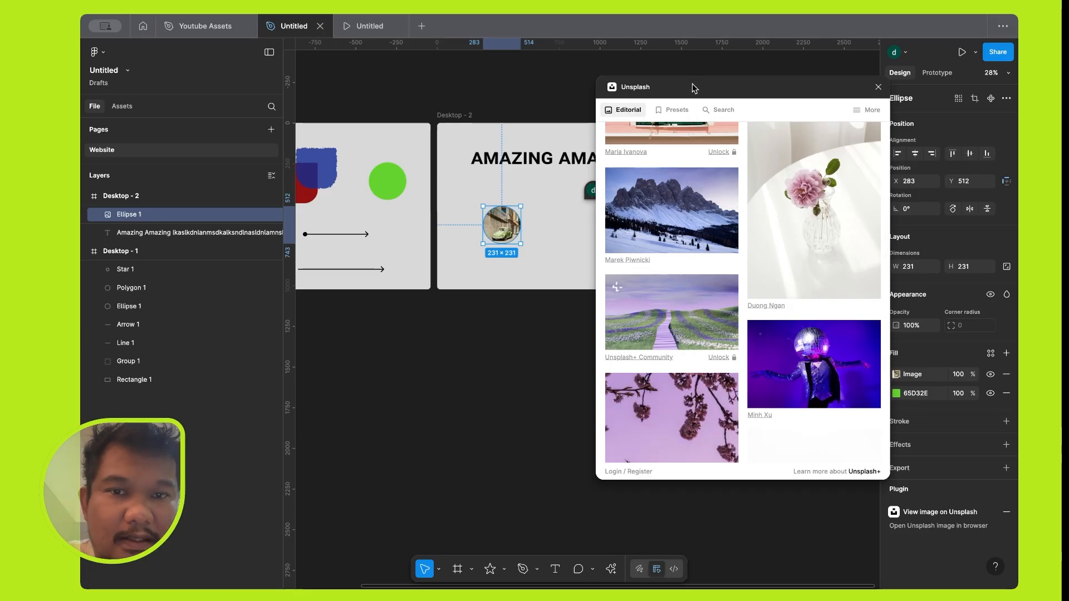
left_click_drag(694, 86, 585, 88)
left_click(772, 91)
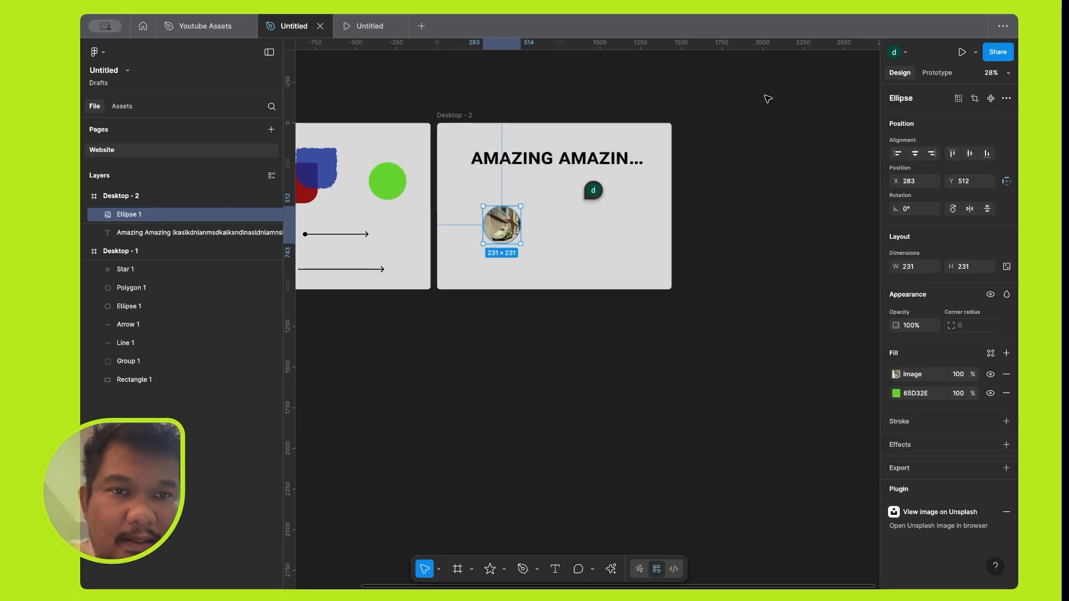
Open the sharing options for the Desktop - 2 selection, copy its link and close them.
scroll(515, 209, "left", 5)
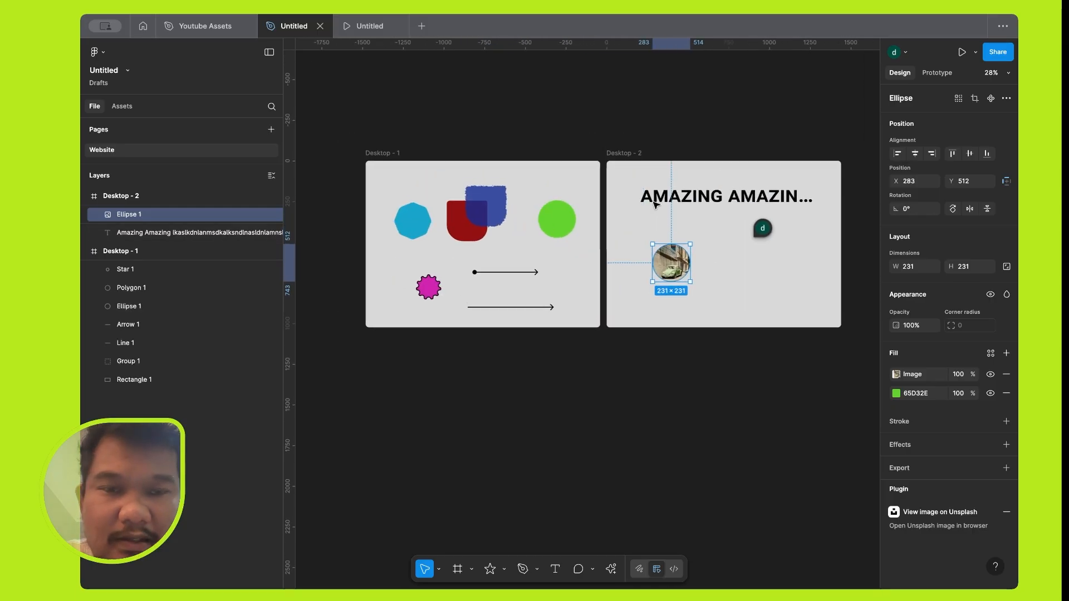
scroll(716, 219, "up", 5)
scroll(714, 217, "up", 3)
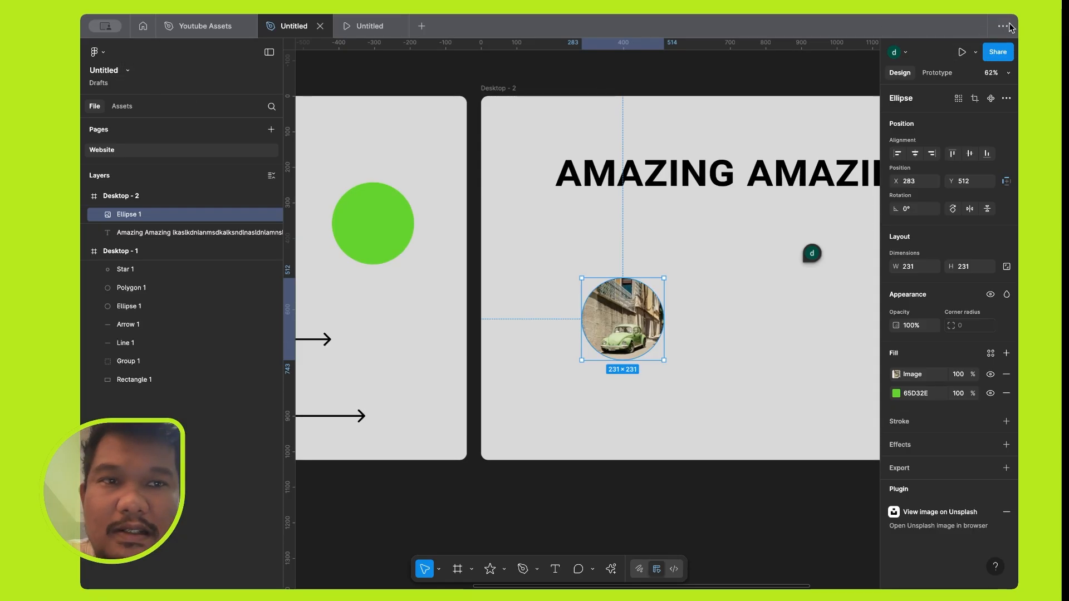
left_click(997, 53)
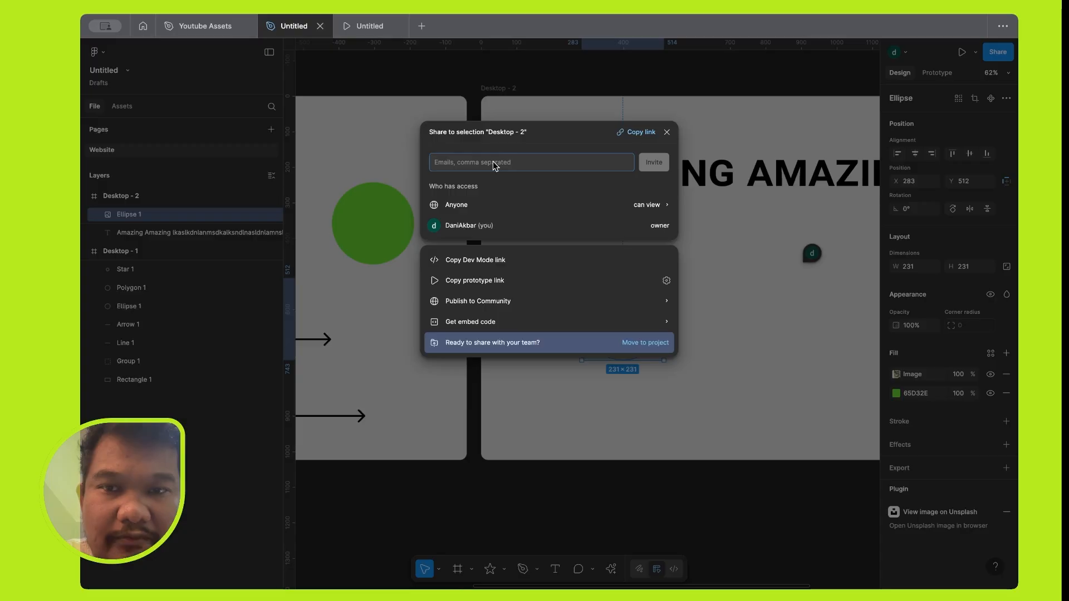
left_click(639, 134)
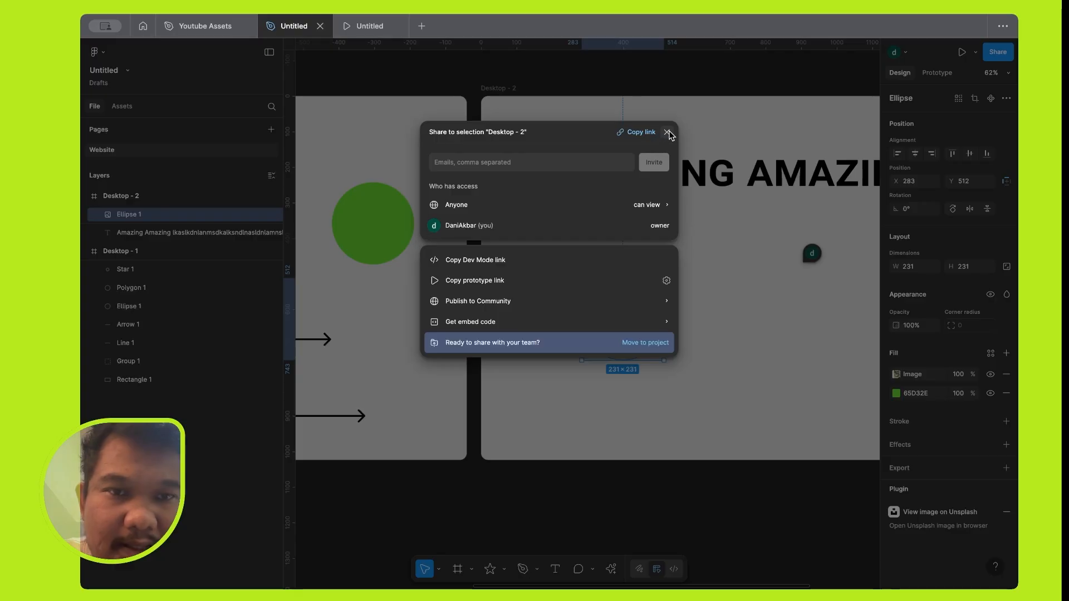
left_click(667, 133)
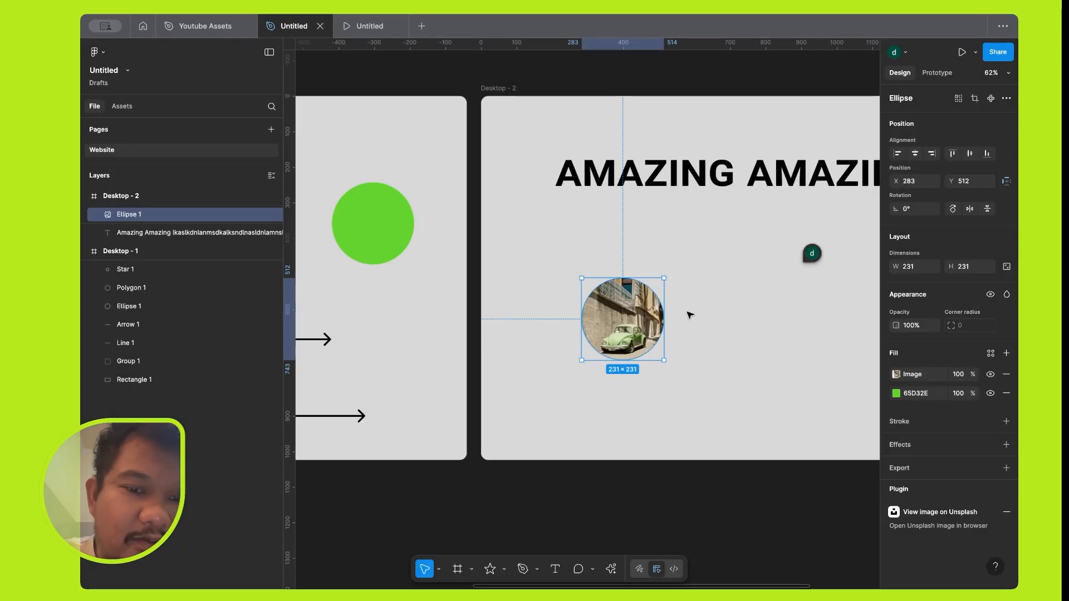
Rearrange the blue polygon, red-and-blue group and green circle into a row along Desktop - 1's upper part, with the group at X 537, Y 84.
scroll(690, 315, "down", 8)
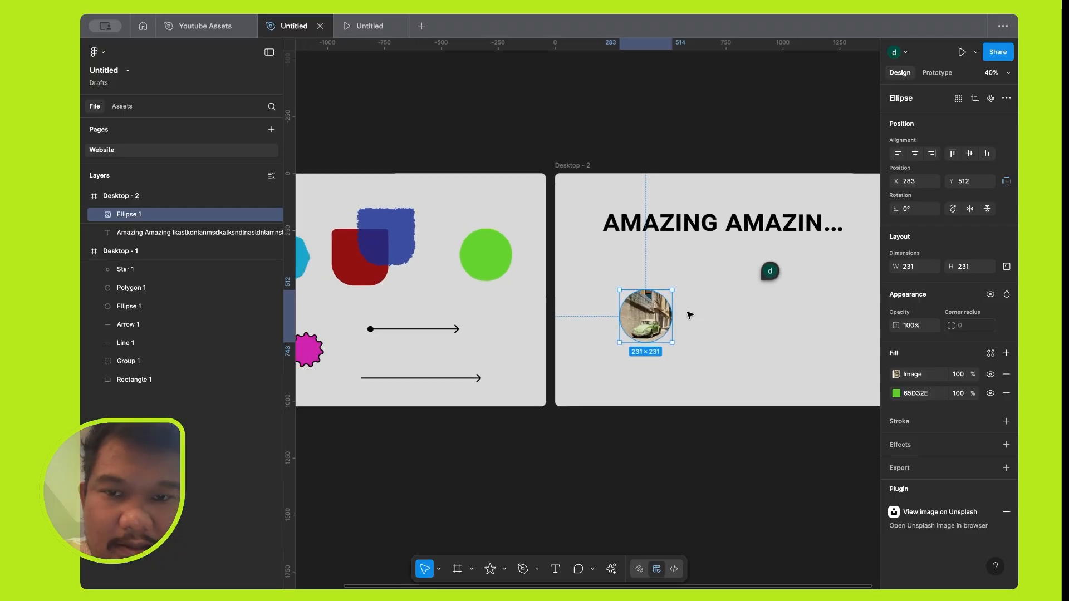
scroll(689, 315, "up", 5)
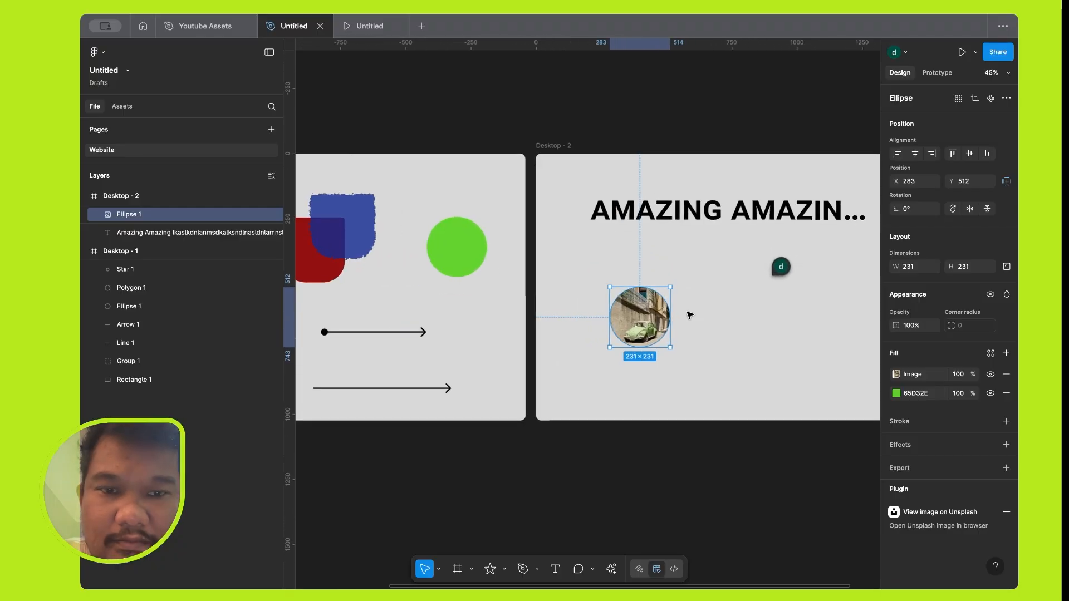
scroll(689, 315, "left", 3)
scroll(689, 315, "left", 3)
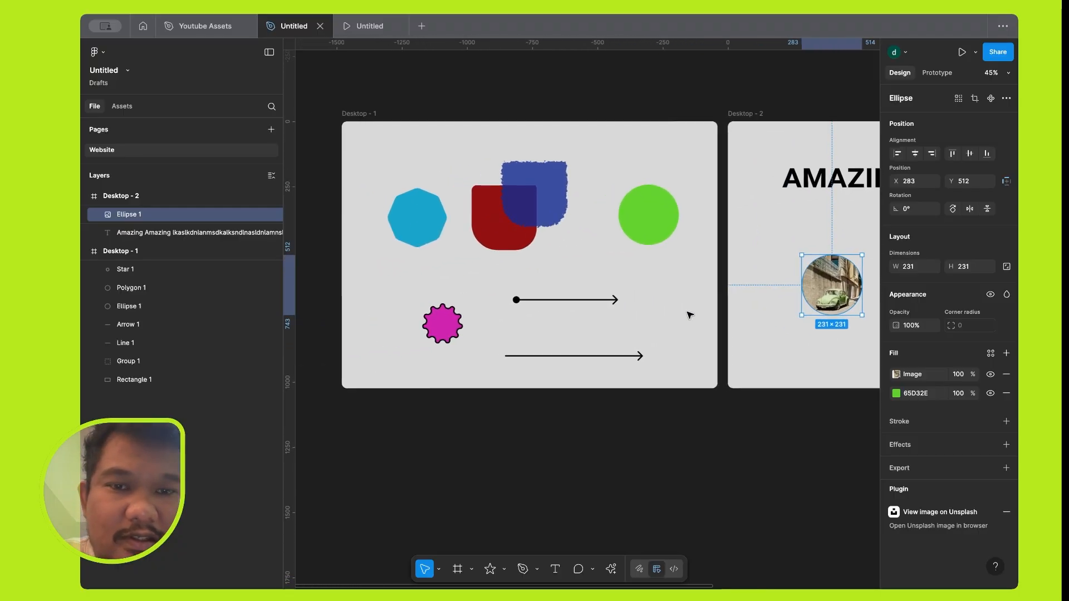
left_click(654, 210)
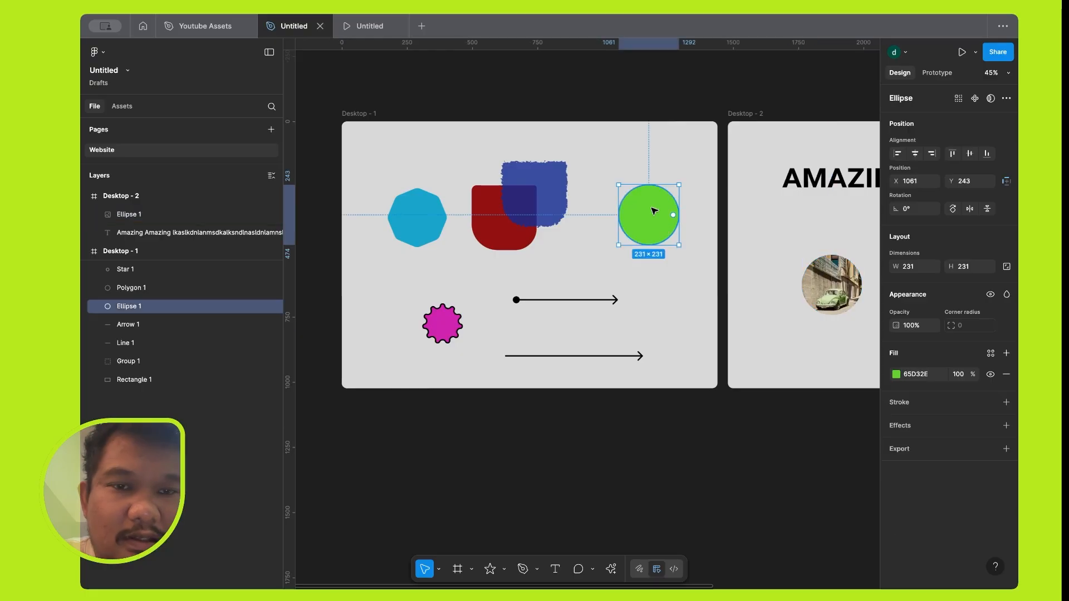
left_click_drag(645, 226, 609, 245)
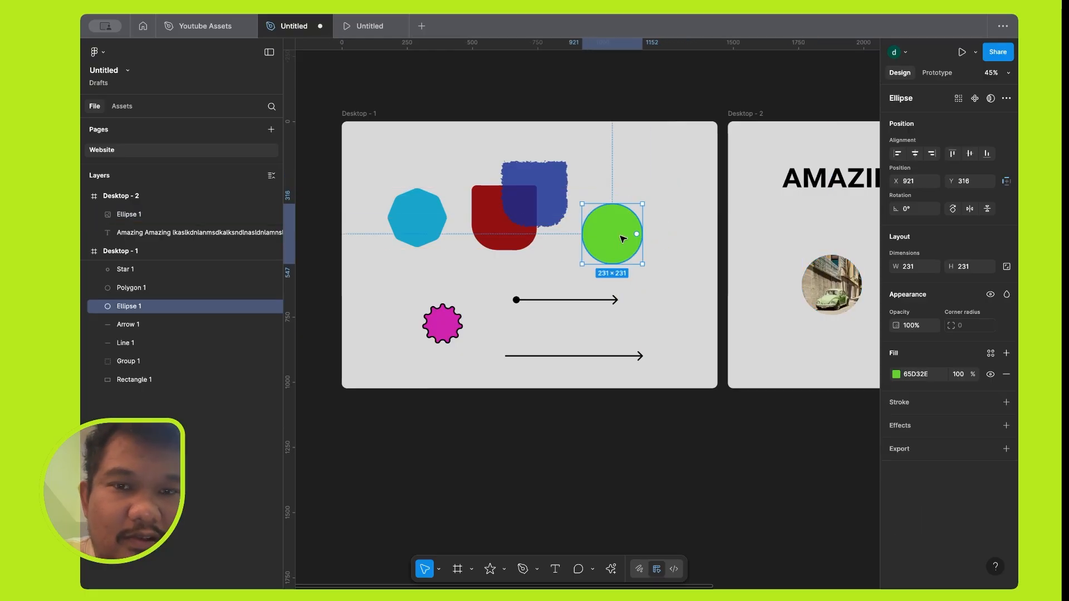
left_click(543, 187)
left_click_drag(543, 187, 572, 169)
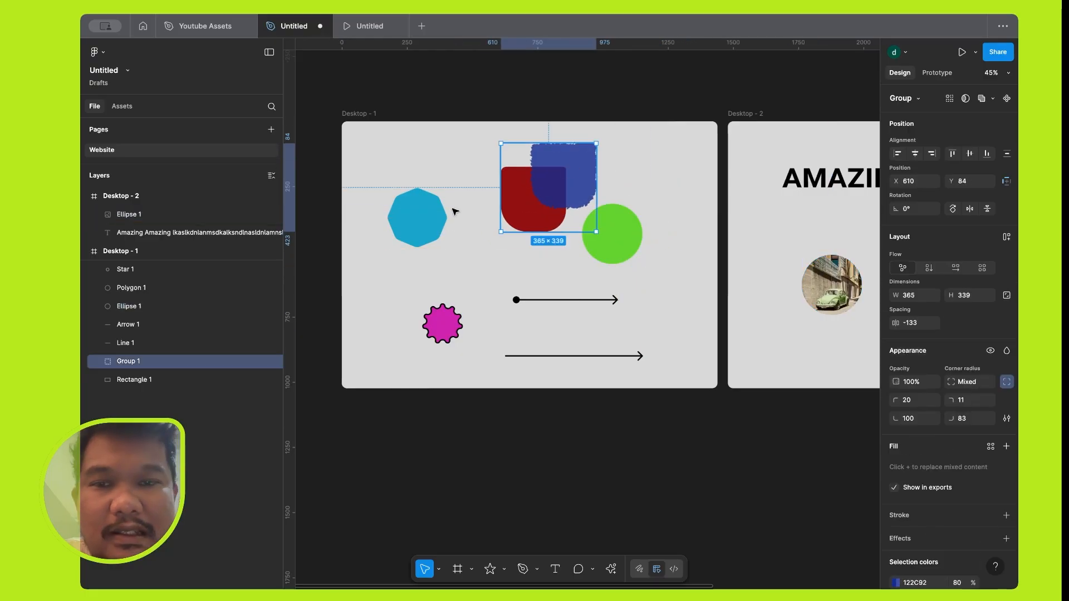
left_click_drag(429, 218, 421, 155)
left_click_drag(570, 191, 525, 214)
left_click_drag(625, 227, 665, 179)
left_click(494, 210)
left_click_drag(520, 207, 524, 190)
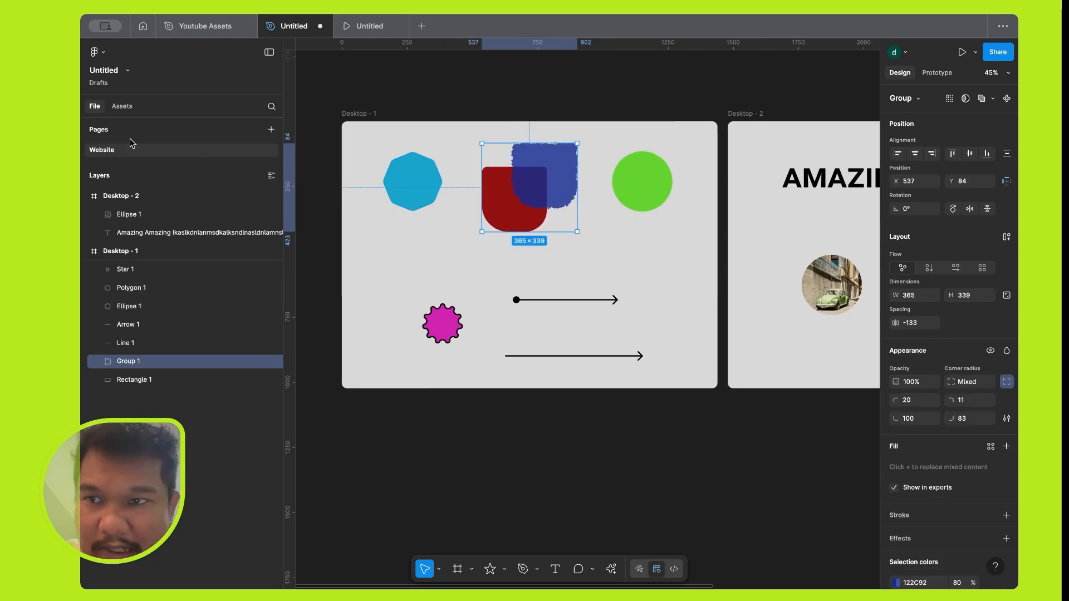
View the available asset libraries and return to the file's pages and layers.
left_click(115, 108)
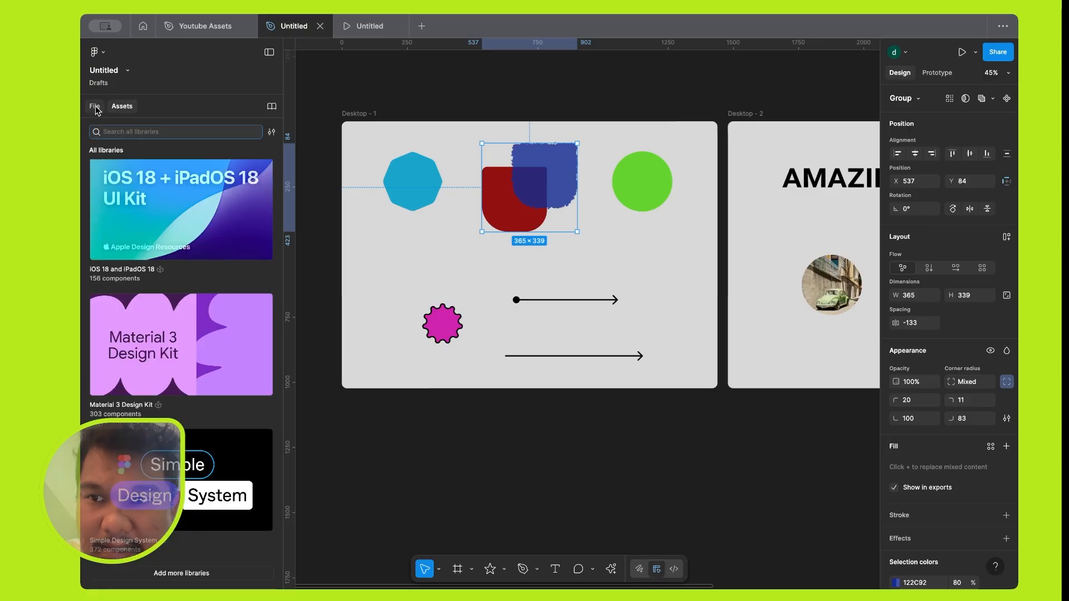
left_click(95, 107)
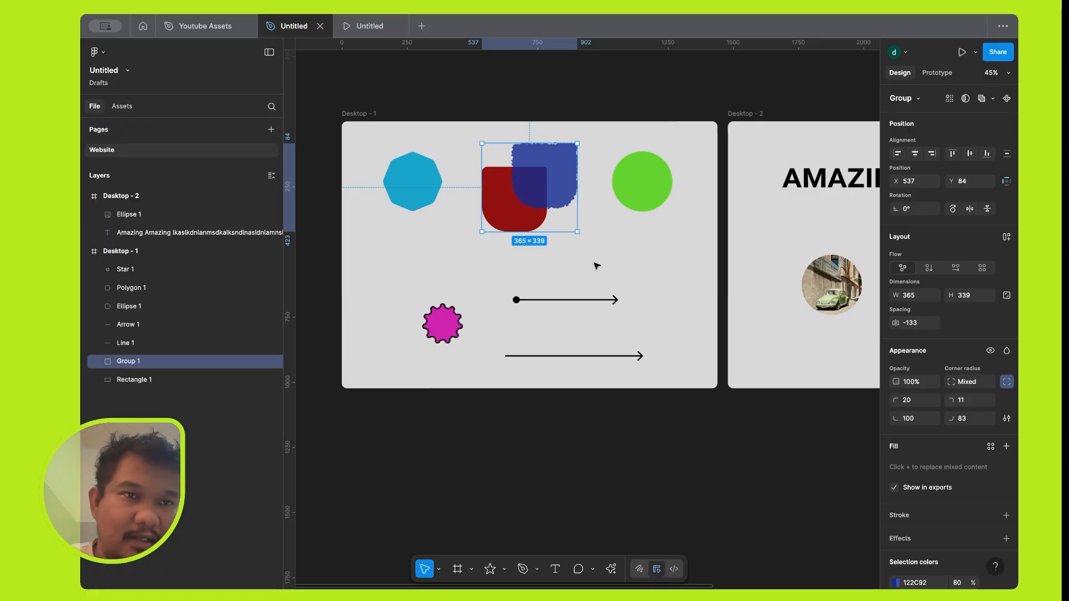